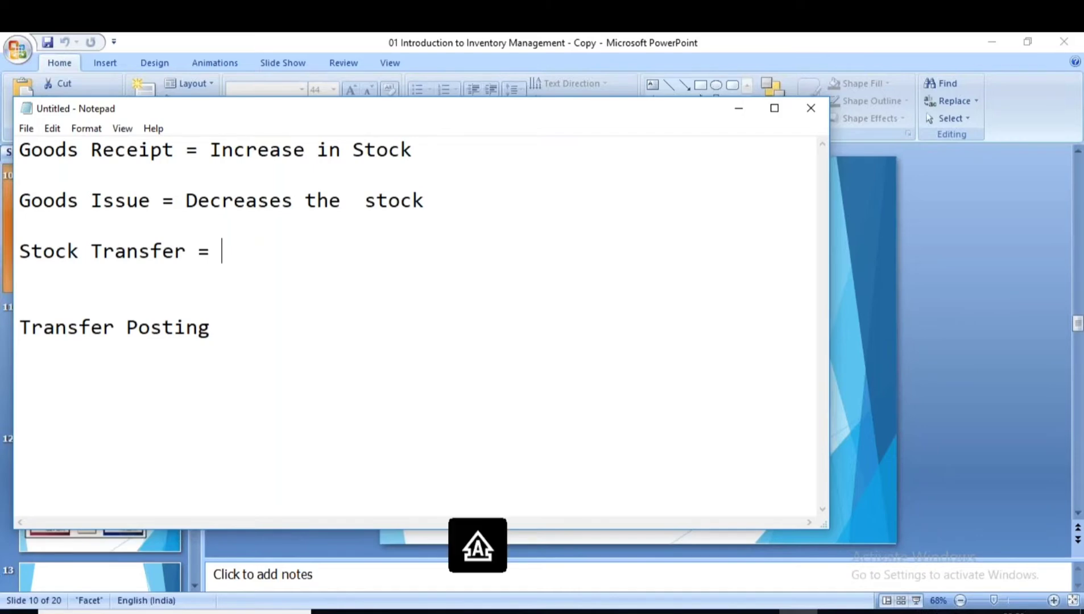
Complete the Stock Transfer line with the definition "Stock movement from one location to another location"
text(mo)
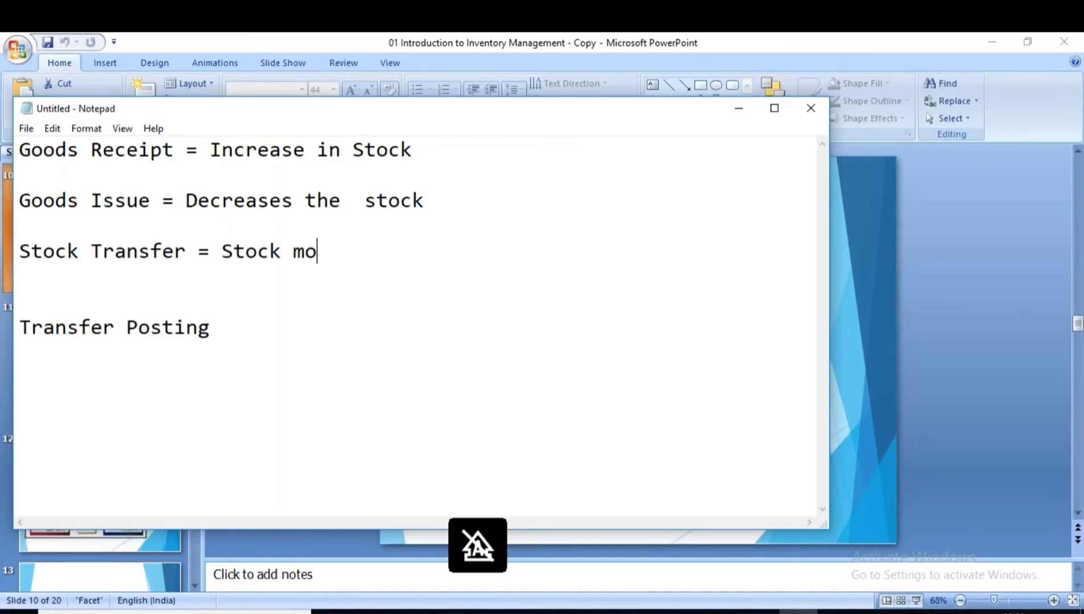
text(vement from)
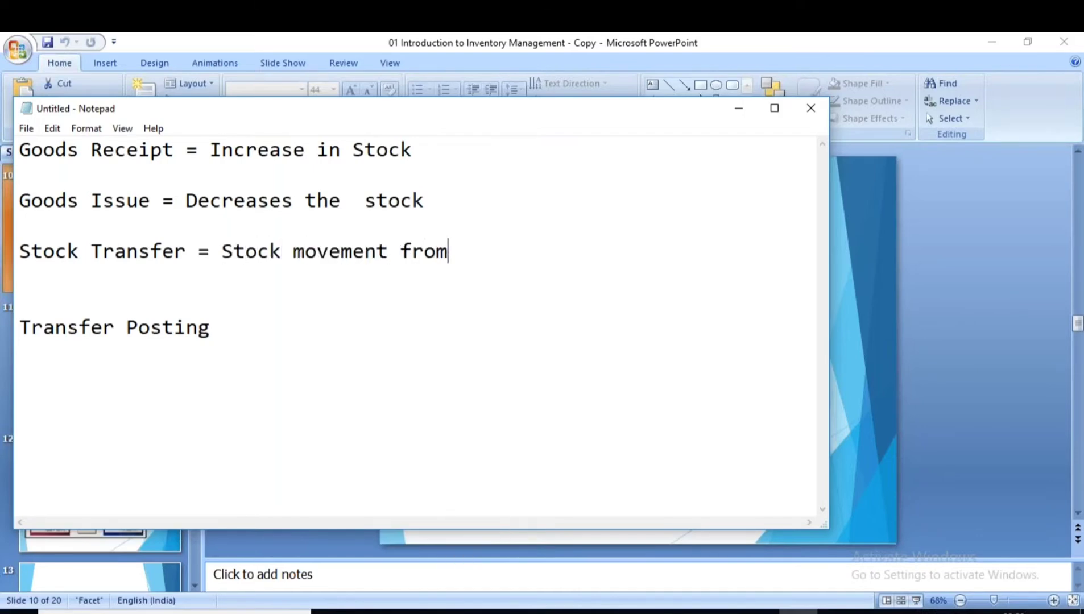
text( one locati)
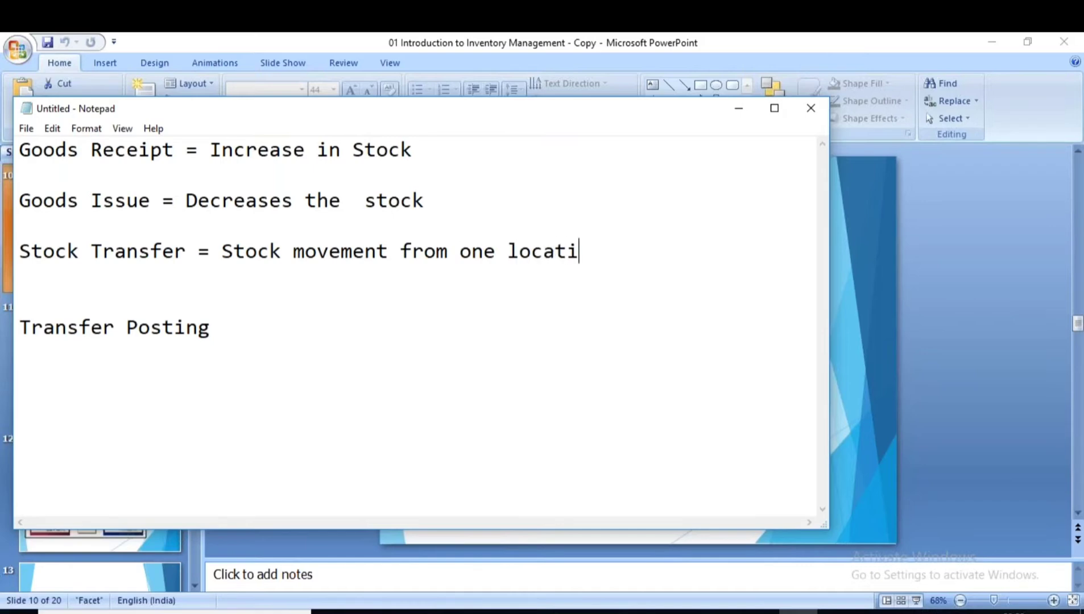
text(on to anotherr)
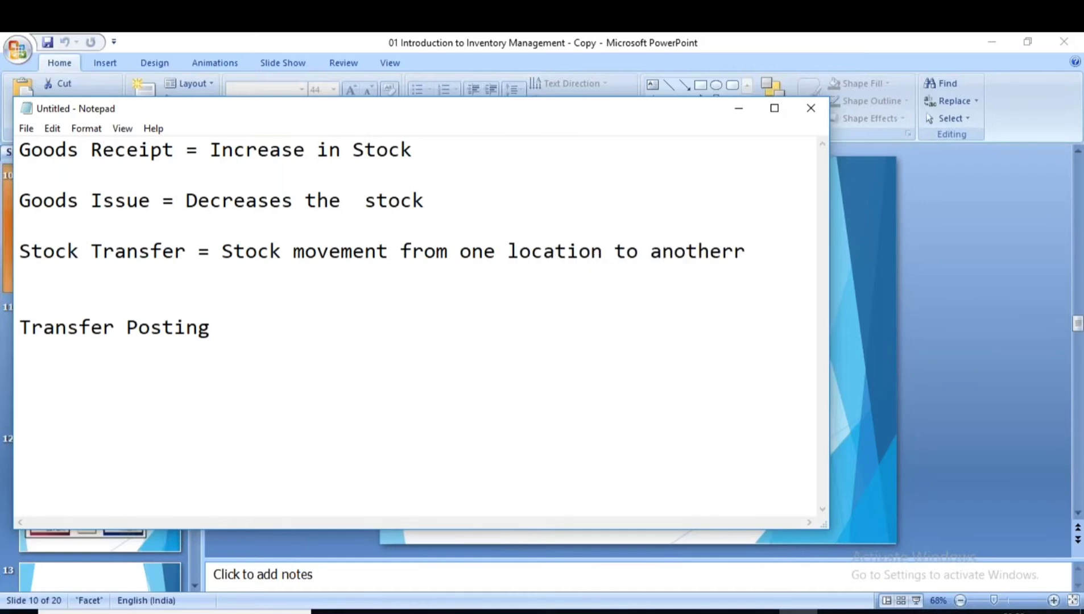
key(BackSpace)
text(location)
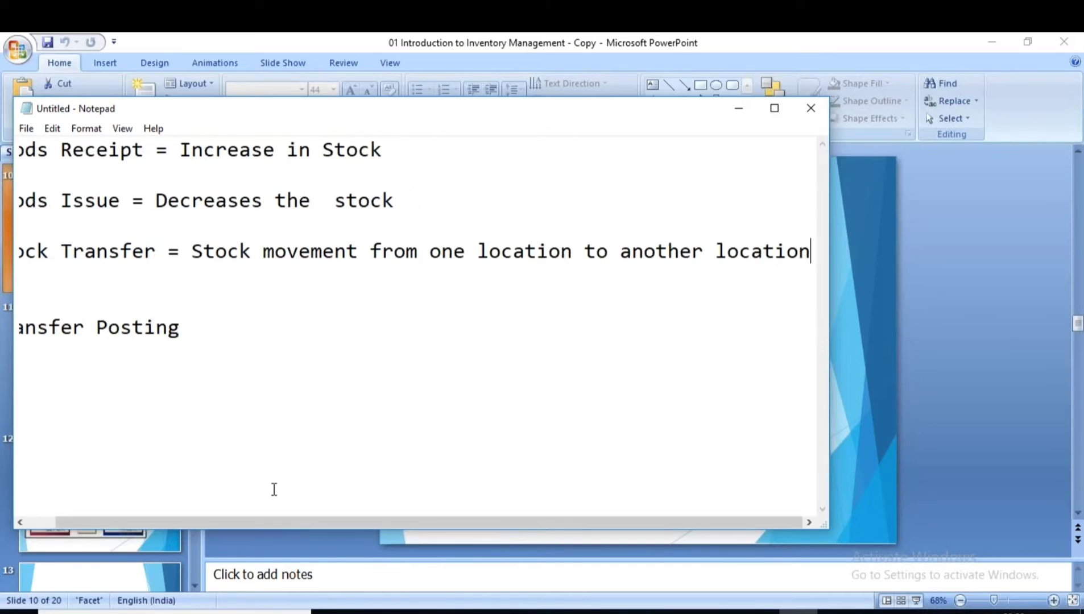
Complete the Transfer Posting line with "= changing the stock category" and remove the extra blank line above it
drag(287, 522, 256, 524)
click(210, 384)
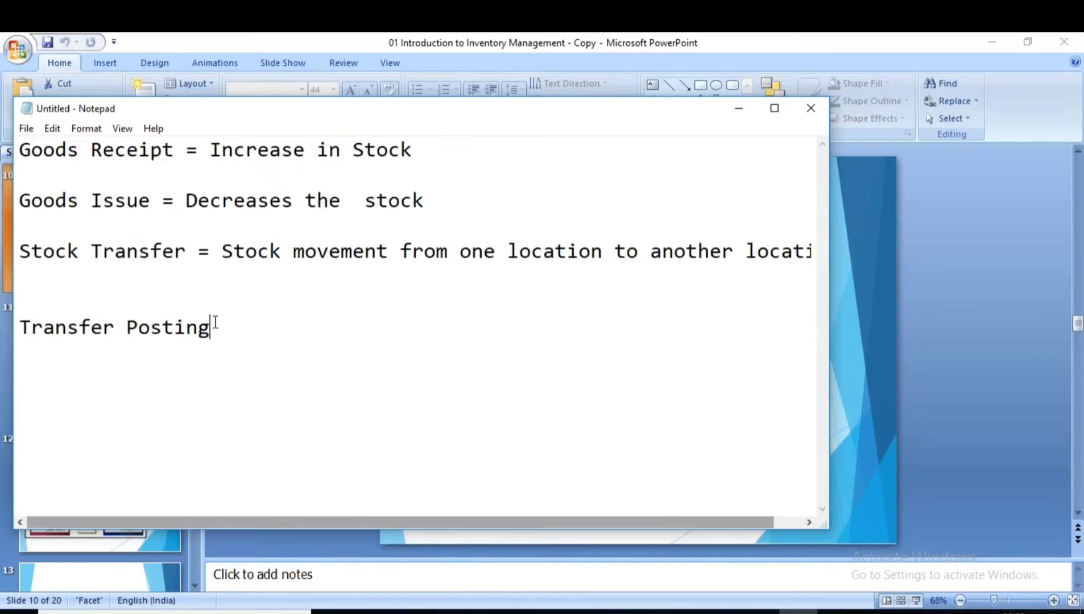
text(= changi)
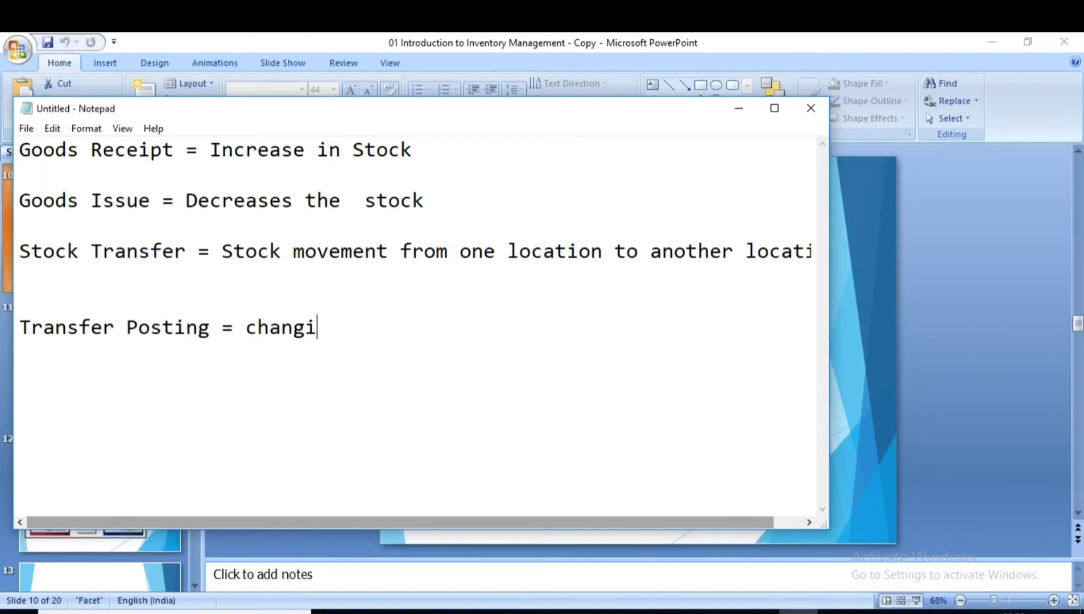
text(ng the stock)
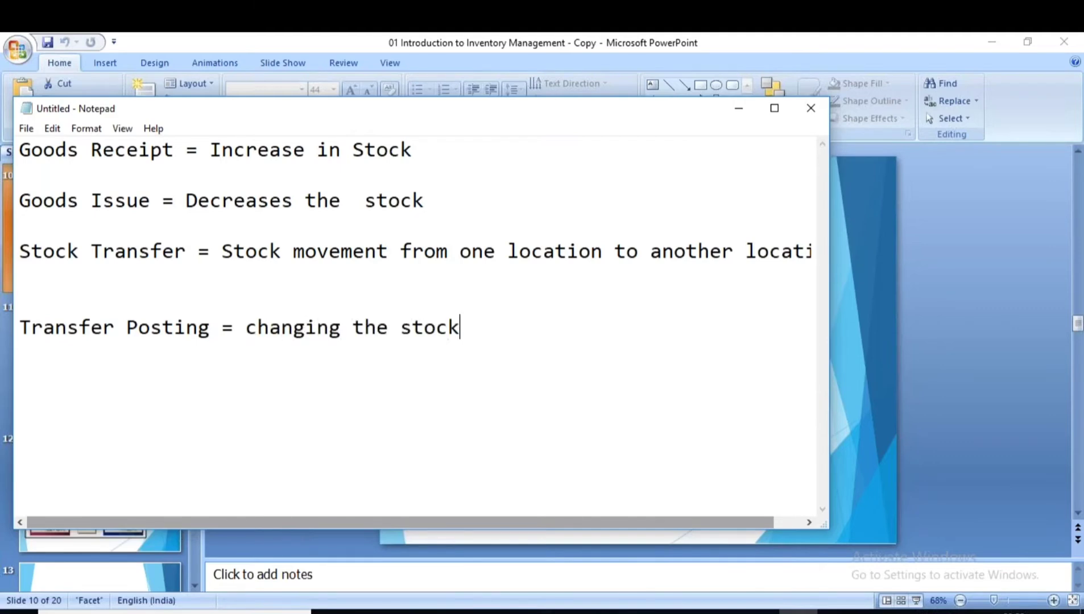
text( categr)
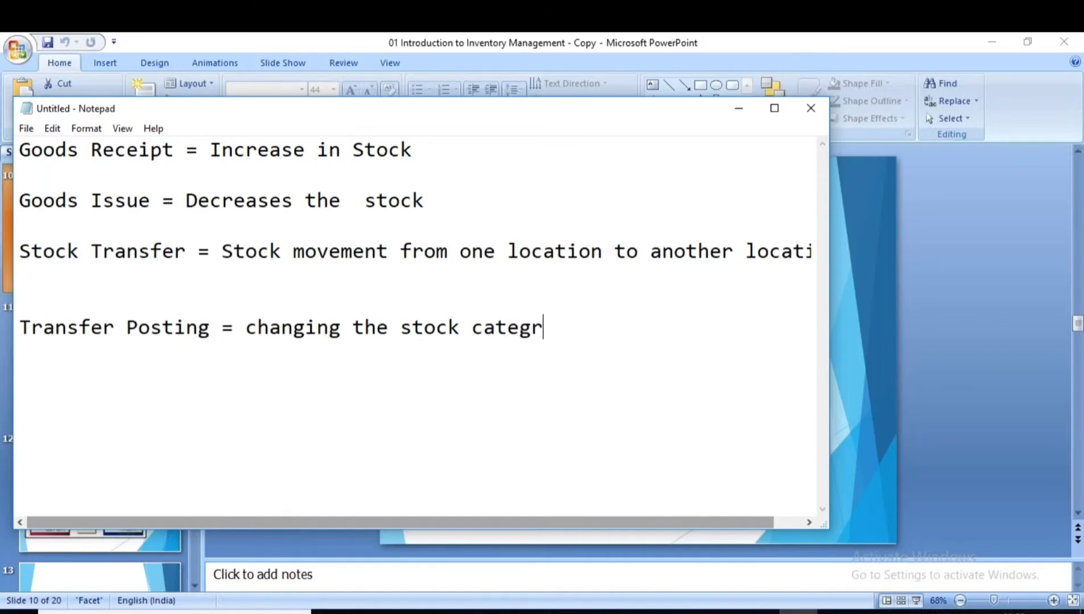
key(BackSpace)
text(ory)
click(125, 277)
key(Delete)
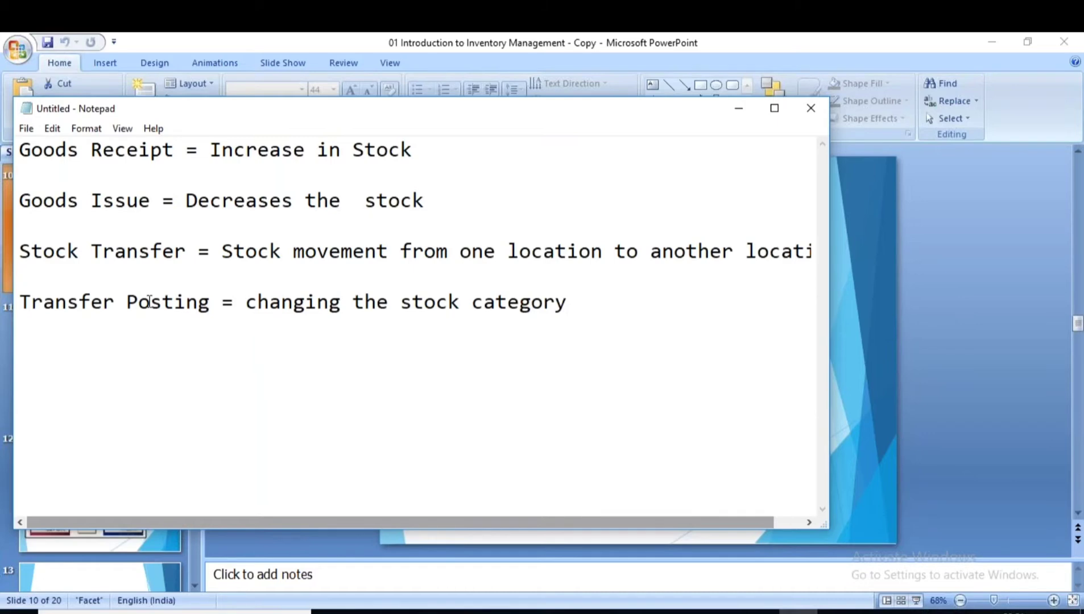
Switch to the PowerPoint presentation and show slide 11, "Documents for Goods Movements", as a full-screen slide show
click(798, 613)
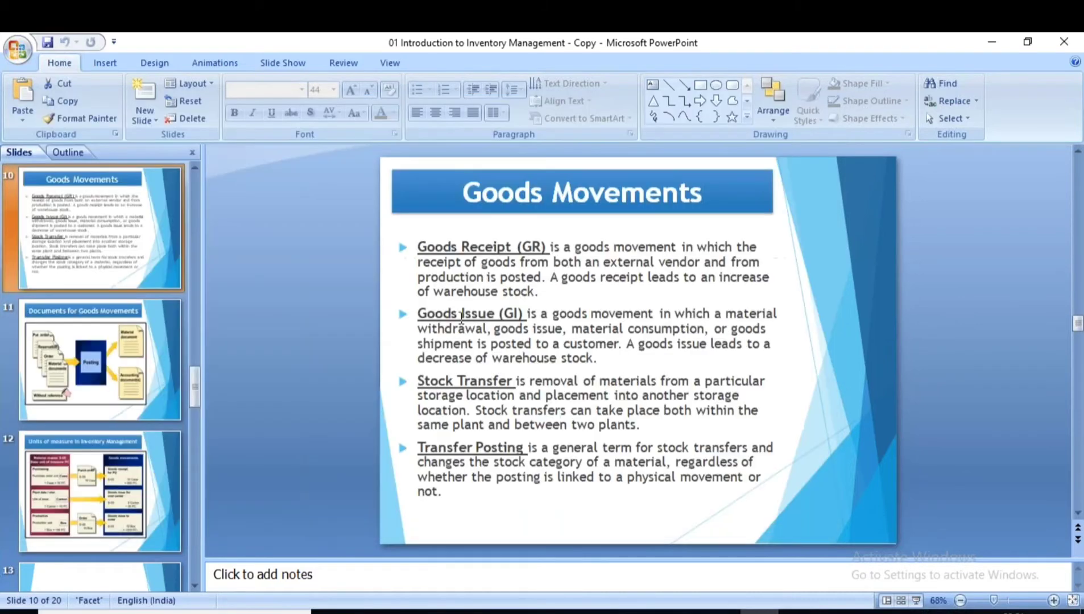
click(79, 371)
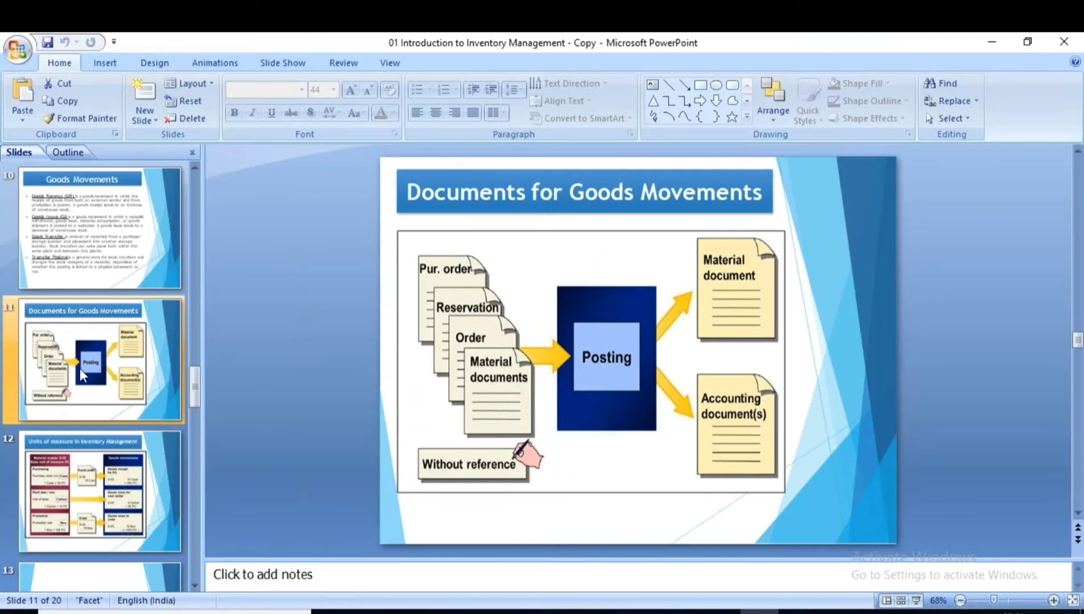
click(915, 601)
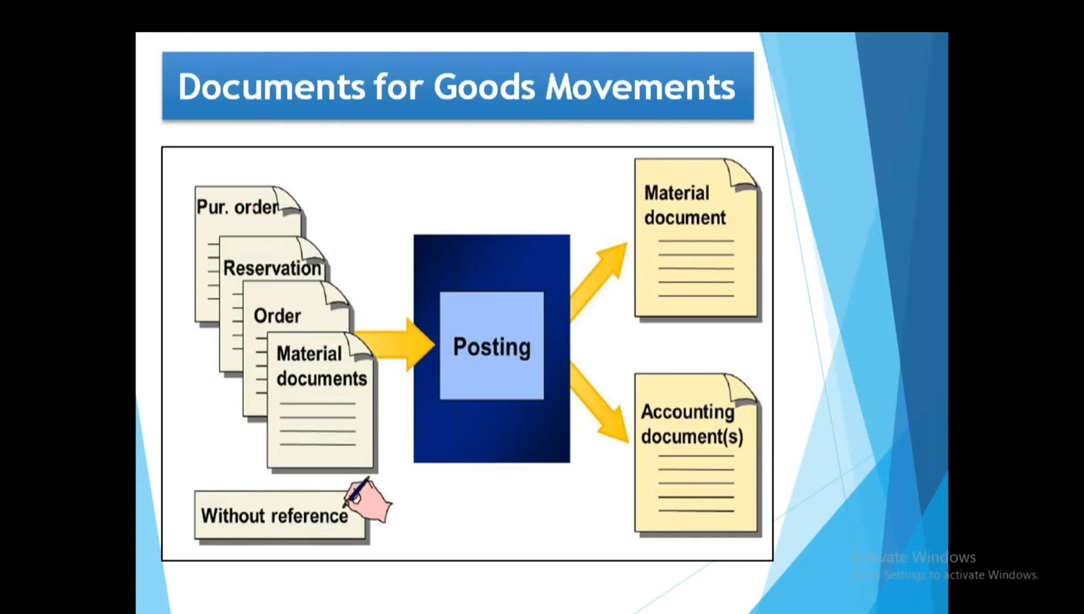
Draw pen lines from Pur. order, Reservation, Order and Material documents to the Posting box on the slide
mouse_move(254, 208)
mouse_down()
mouse_move(418, 278)
mouse_move(472, 327)
mouse_up()
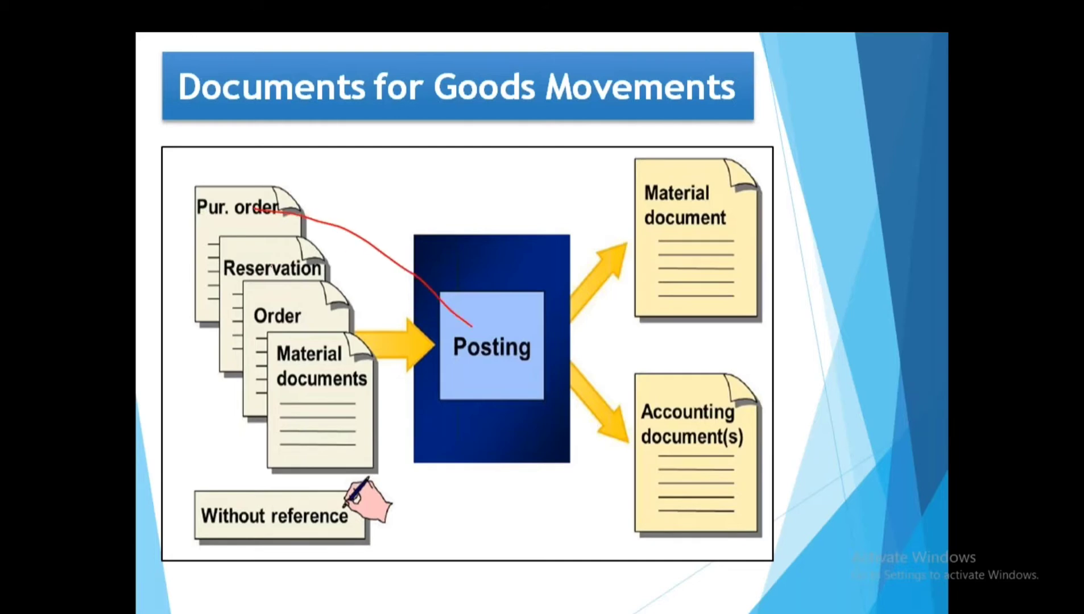
drag(296, 262, 460, 327)
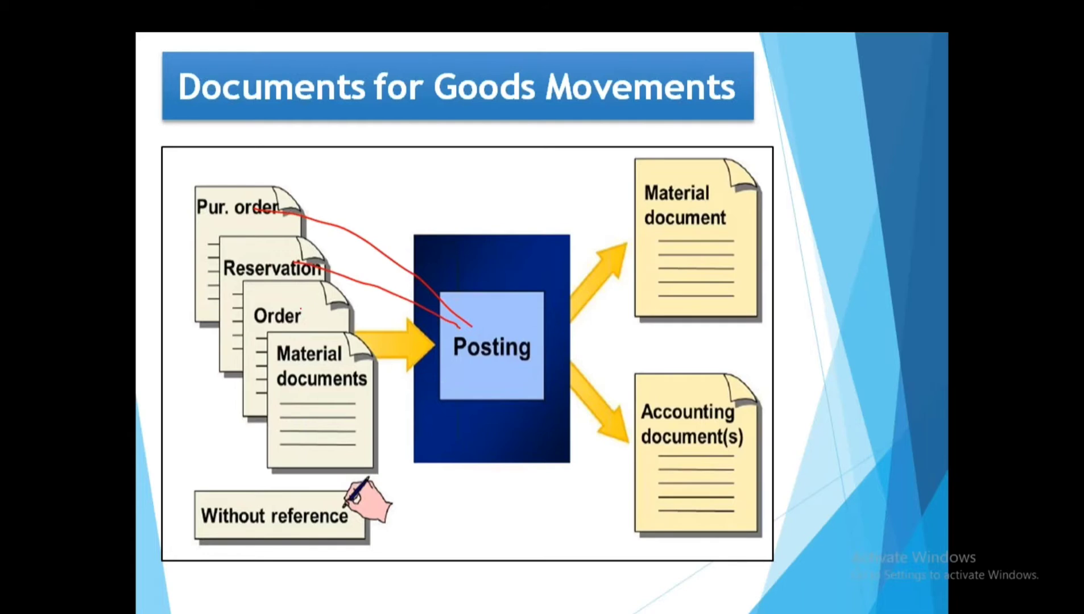
drag(317, 314, 489, 343)
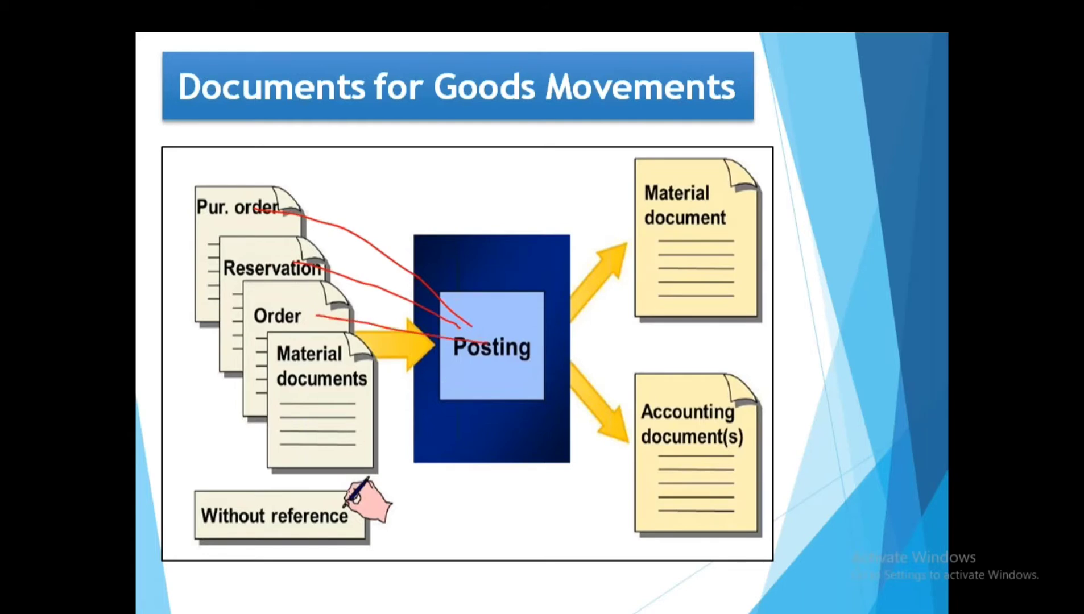
mouse_move(311, 358)
mouse_down()
mouse_move(334, 375)
mouse_move(495, 294)
mouse_up()
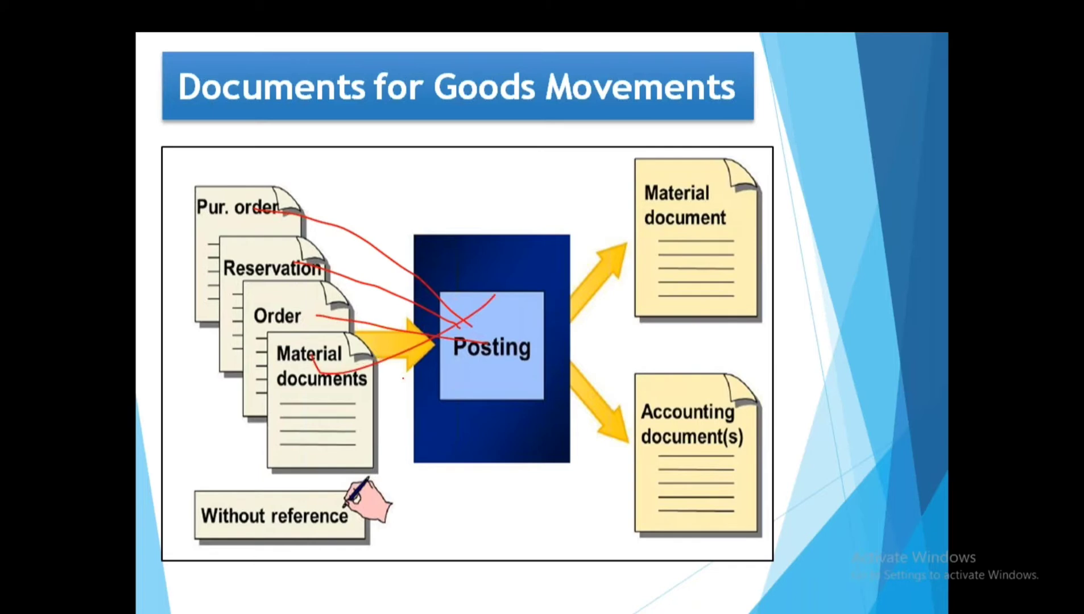
Circle the source documents, Without reference and both resulting documents, link them to Posting, and erase all pen marks
mouse_move(197, 186)
mouse_down()
mouse_move(298, 439)
mouse_move(231, 196)
mouse_up()
drag(236, 476, 344, 484)
mouse_move(314, 532)
mouse_down()
mouse_move(497, 424)
mouse_move(515, 486)
mouse_up()
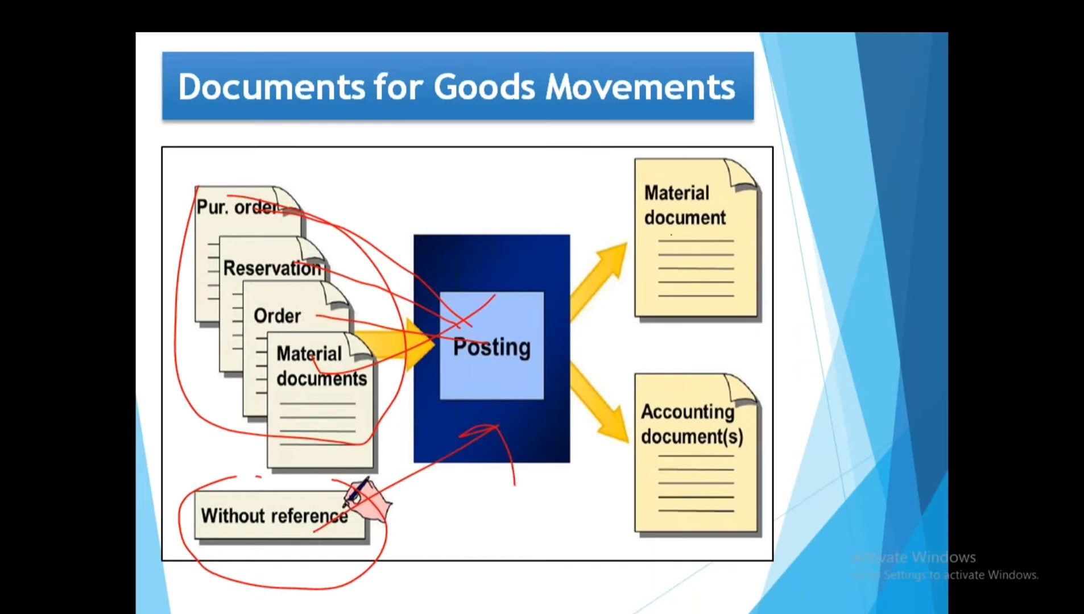
mouse_move(653, 149)
mouse_down()
mouse_move(620, 309)
mouse_move(613, 177)
mouse_move(778, 249)
mouse_move(697, 162)
mouse_up()
mouse_move(526, 364)
mouse_down()
mouse_move(762, 518)
mouse_move(602, 455)
mouse_move(739, 375)
mouse_move(711, 376)
mouse_up()
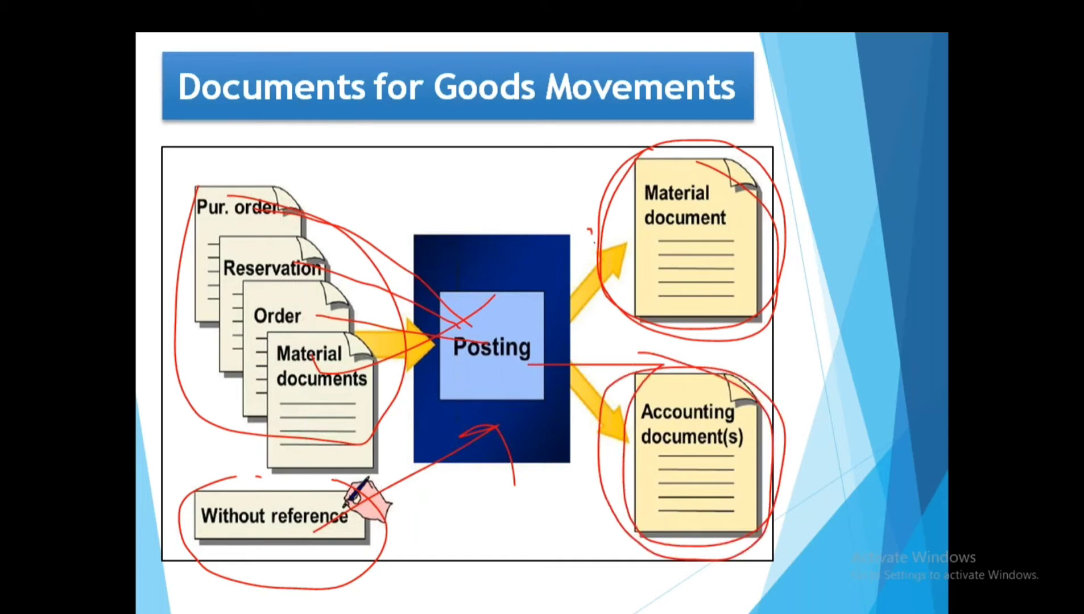
key(e)
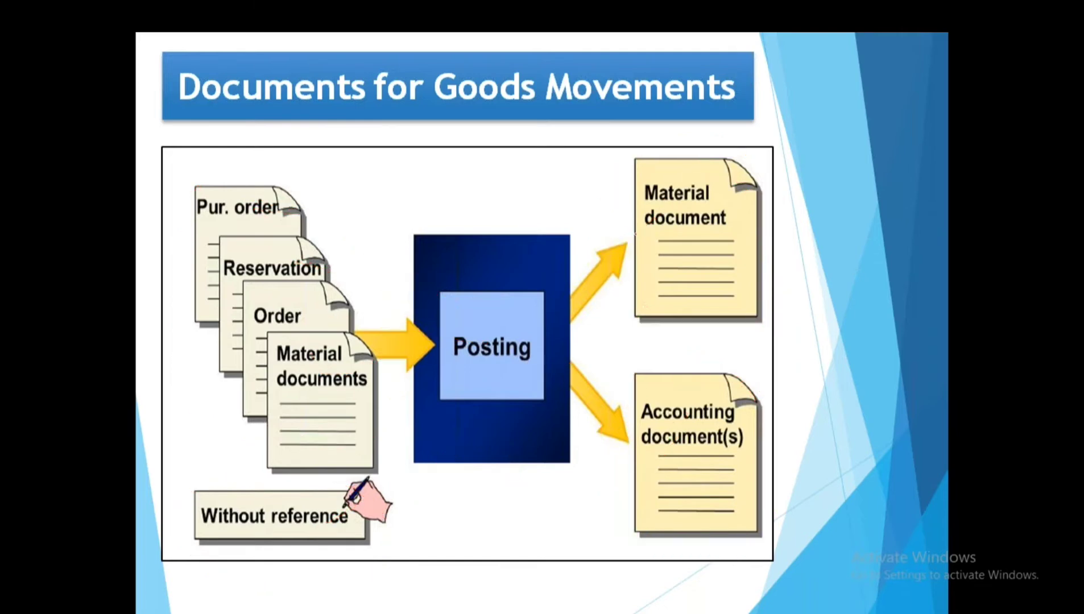
Tick the Material document and Accounting document(s) with the pen, erase the ticks and end the slide show
drag(618, 229, 691, 198)
drag(625, 480, 668, 441)
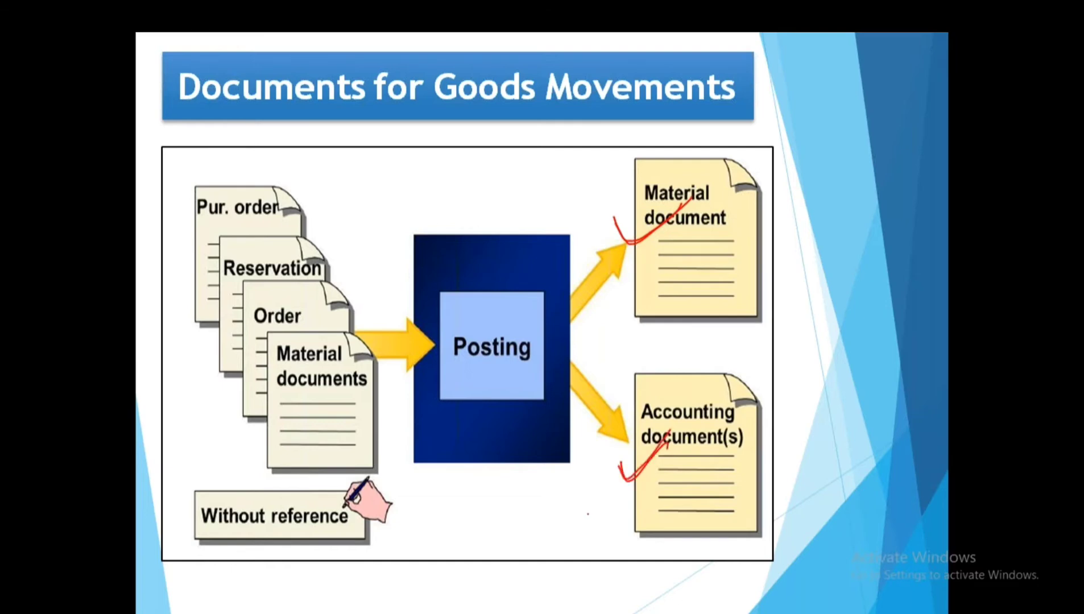
key(e)
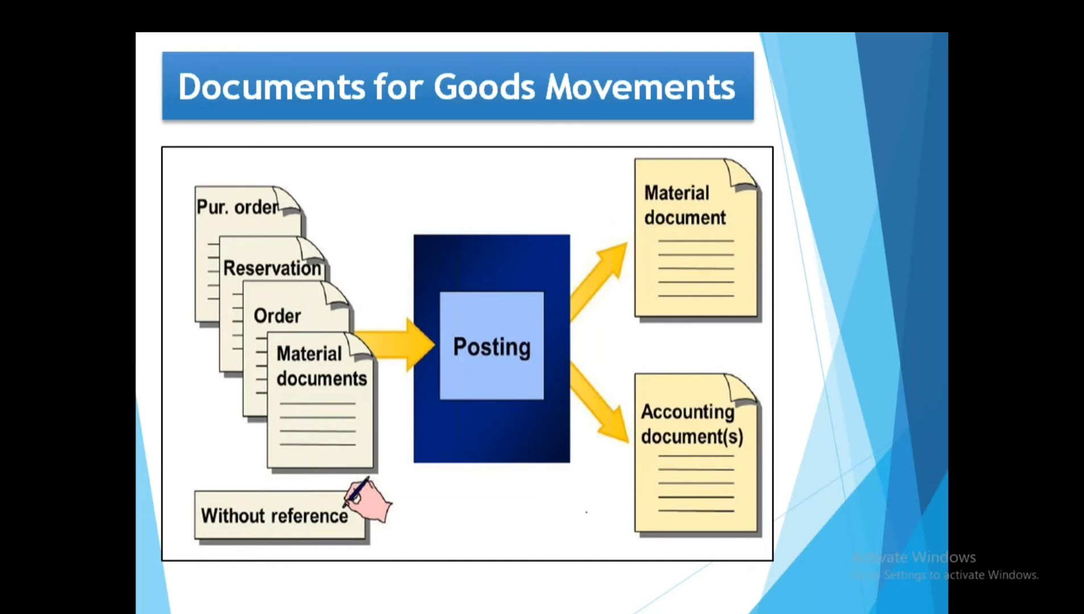
key(Escape)
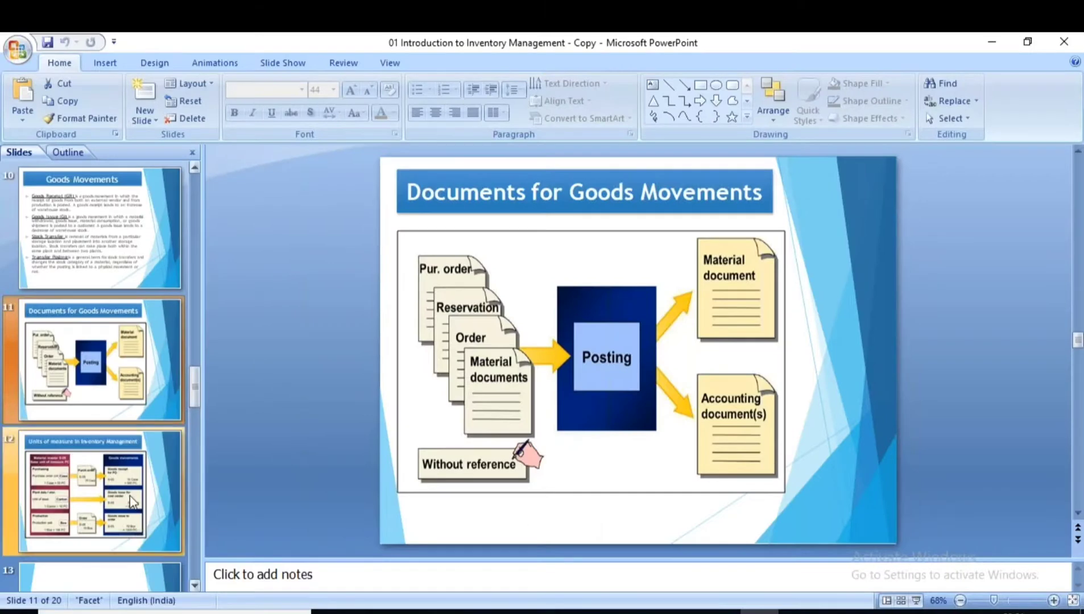
Switch to the SAP session and start transaction ME21N to create a purchase order
click(565, 612)
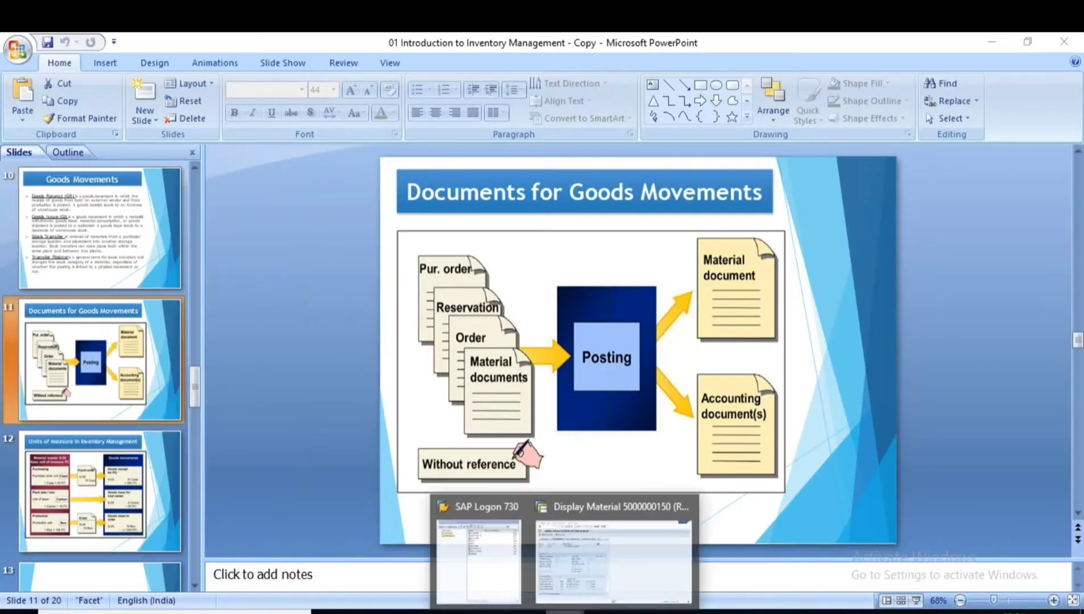
click(576, 562)
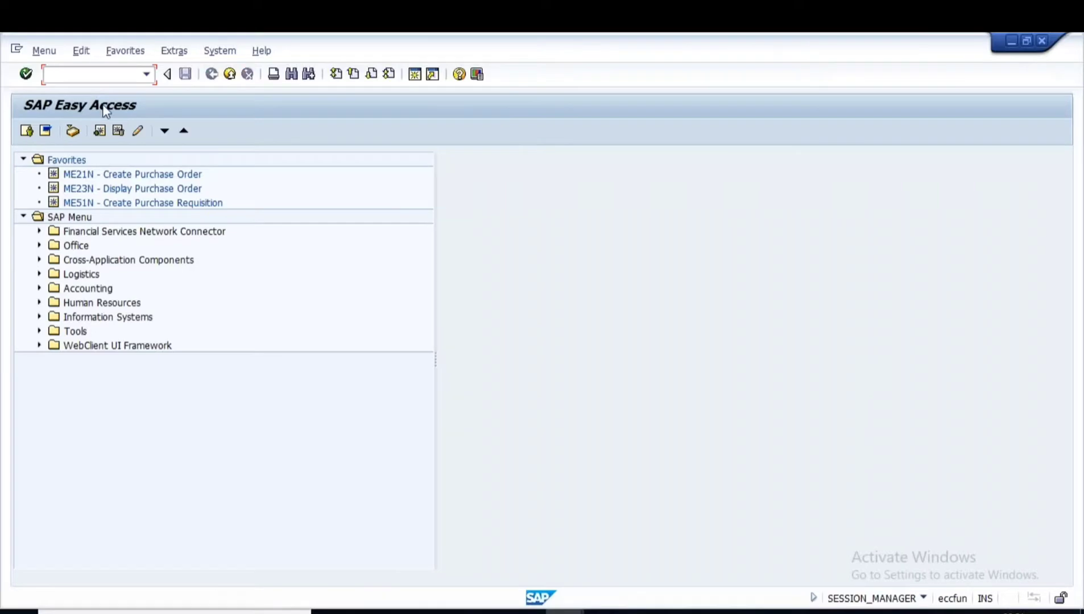
text(m)
text(m)
text(21)
text(n)
key(Return)
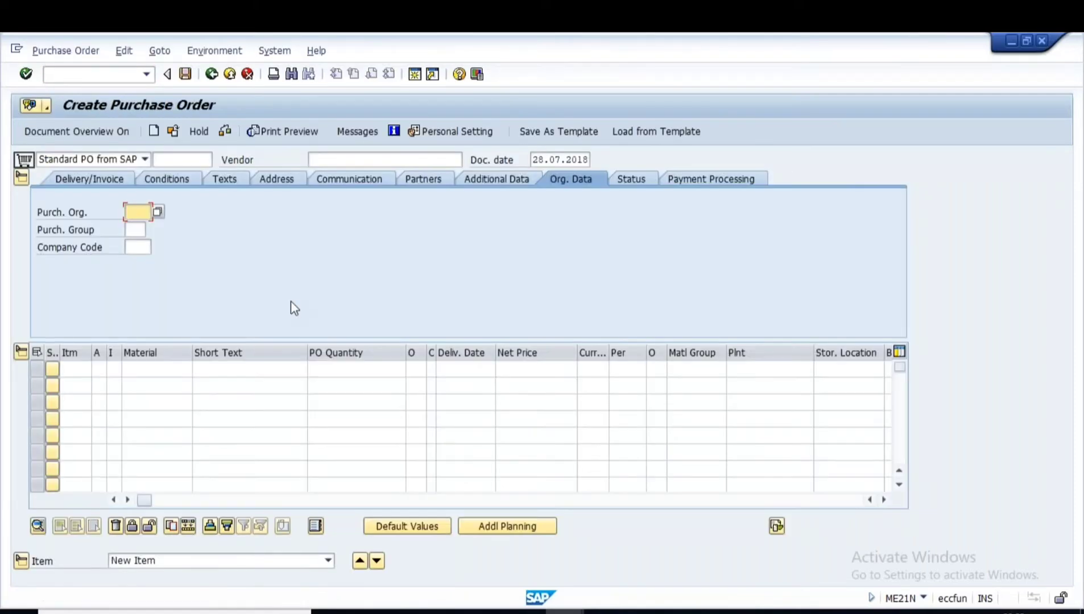
Set the purchase order's vendor to 100646, Alliance global pvt ltd
click(335, 160)
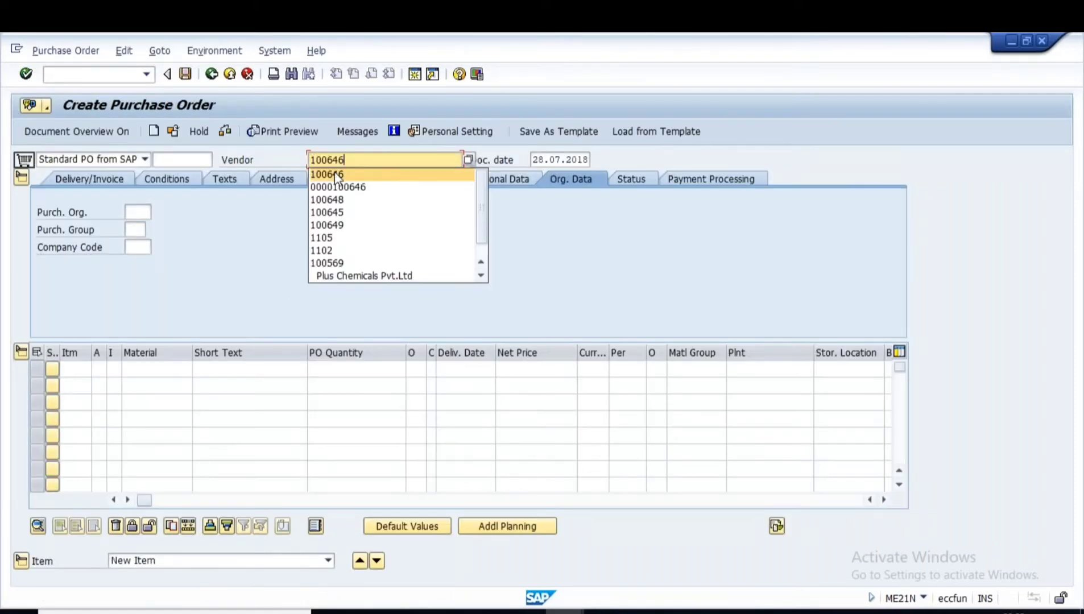
click(339, 175)
key(Return)
Set the organizational data to purchasing organization 1000 and purchasing group 100
click(136, 212)
key(space)
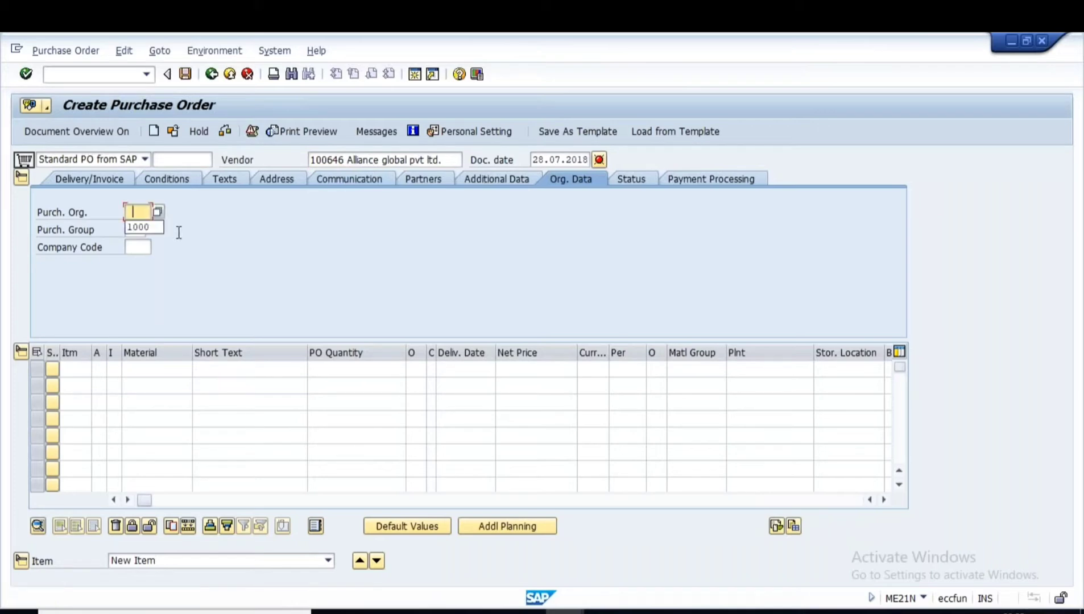
click(139, 228)
click(139, 230)
key(space)
click(141, 245)
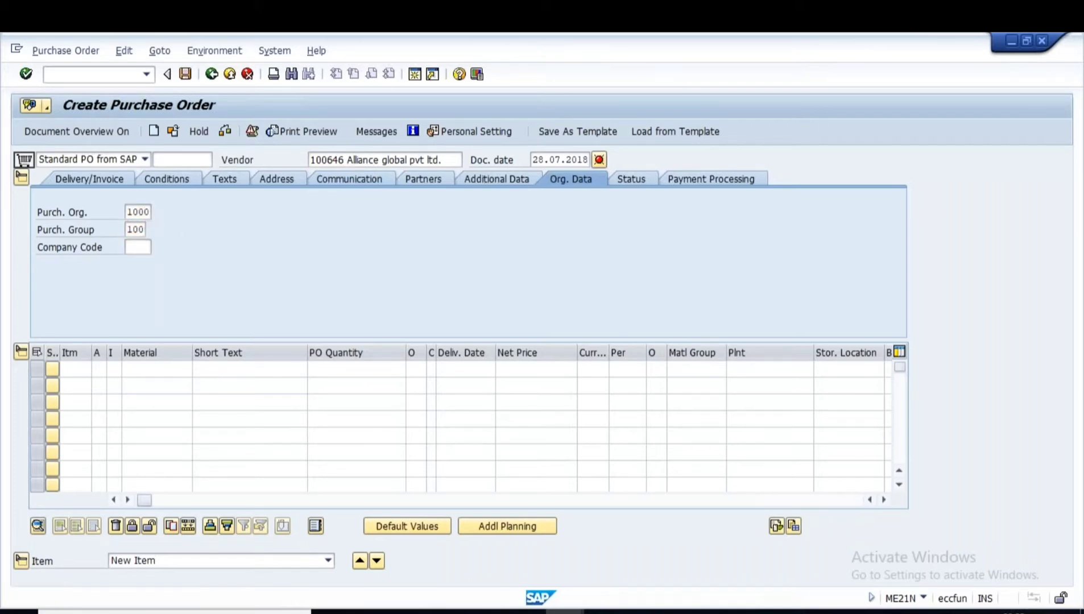
key(Return)
click(150, 365)
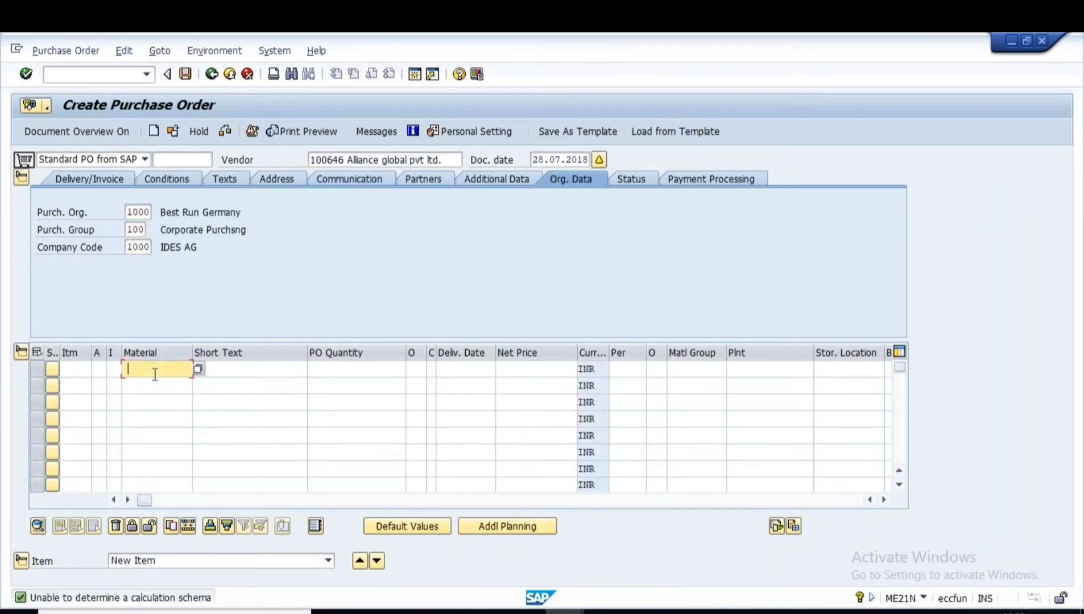
key(space)
click(154, 381)
key(Return)
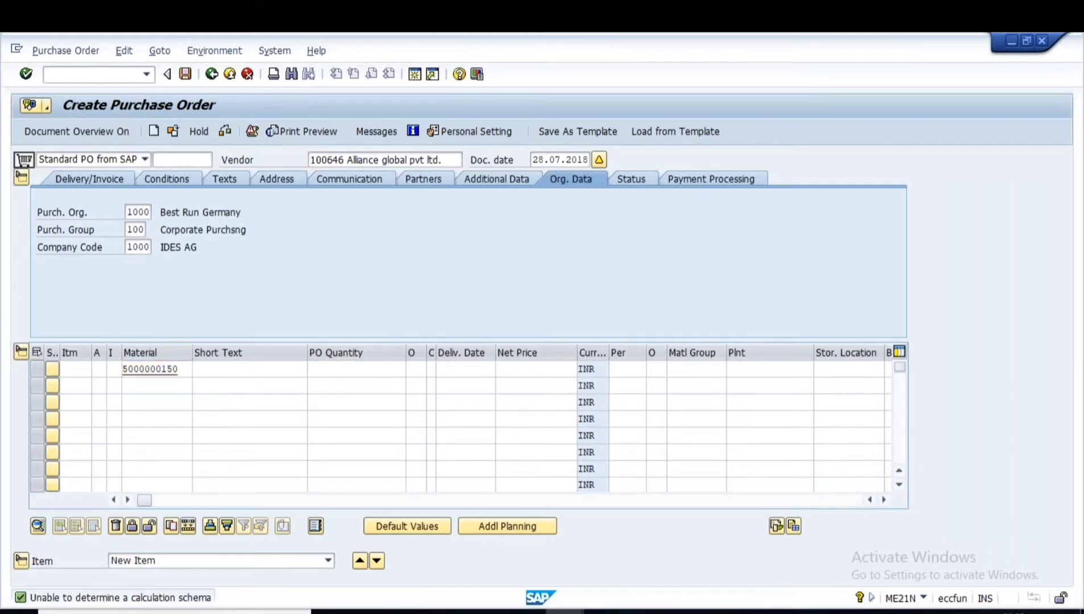
key(Return)
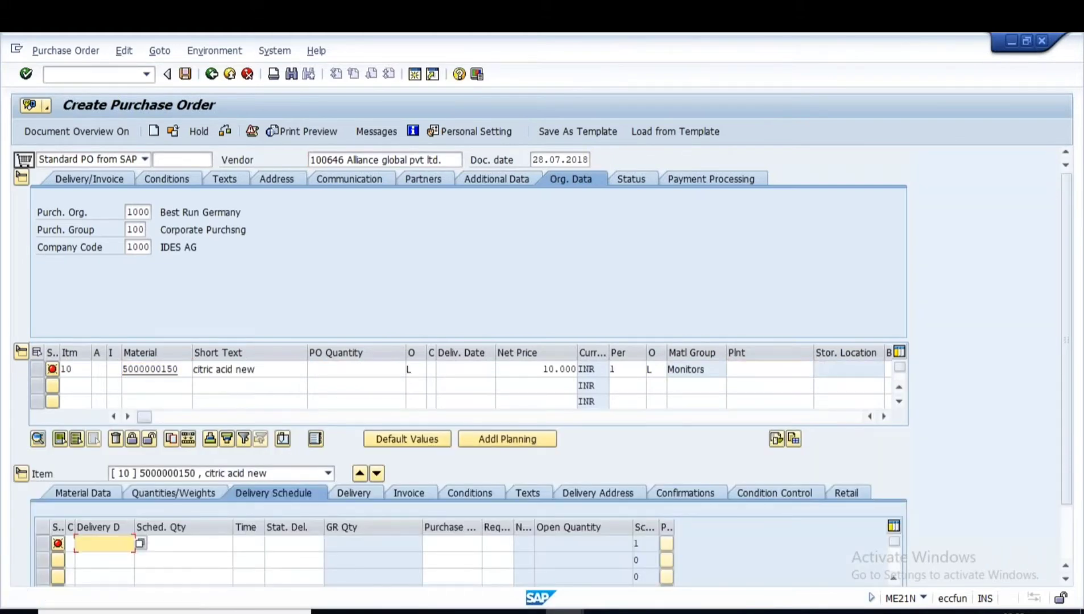
Set the citric acid item's PO quantity to 100 and its plant to 1000
click(356, 370)
text(100)
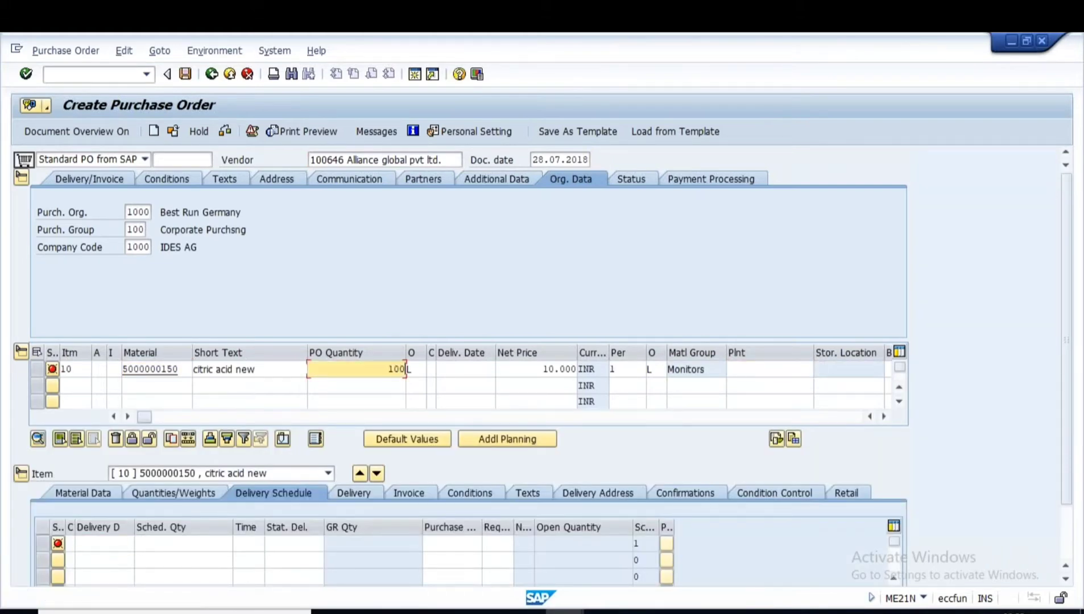
key(Return)
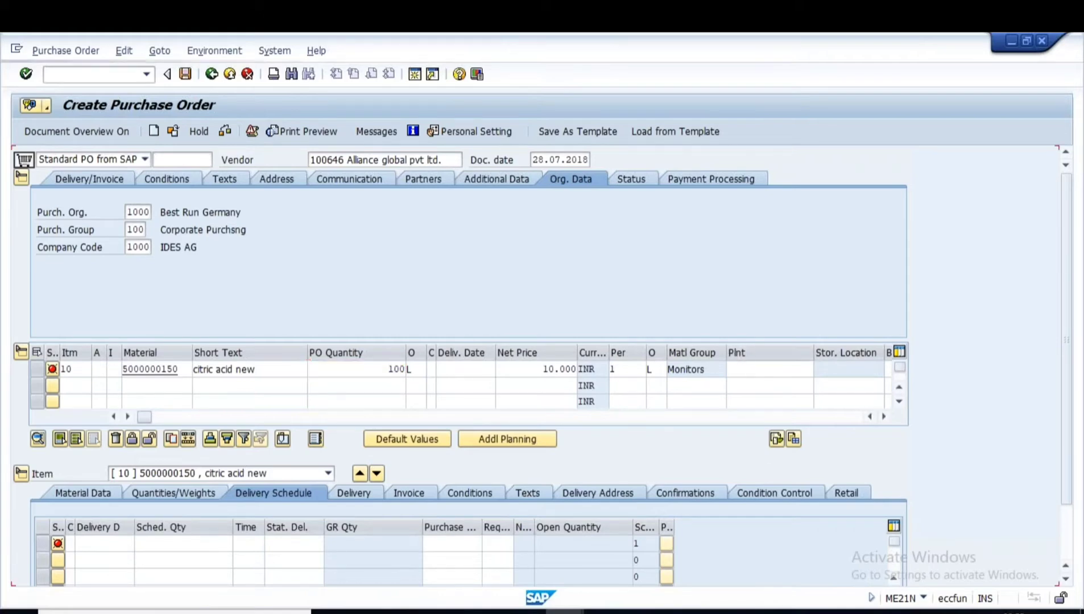
text(1000)
key(Return)
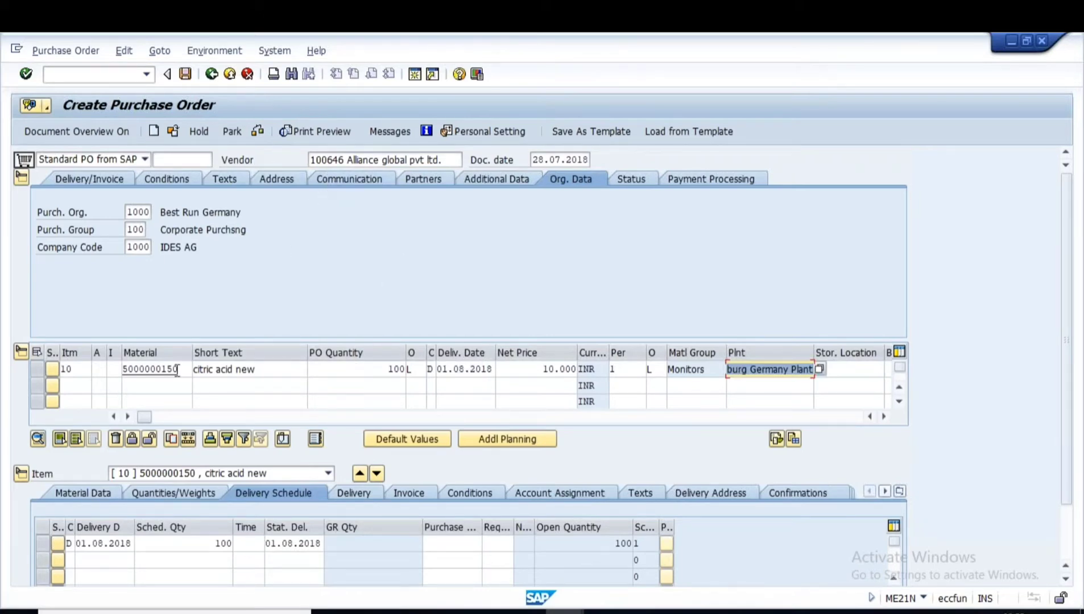
Check the purchase order for the citric acid item for errors and save it
drag(179, 370, 123, 371)
click(387, 369)
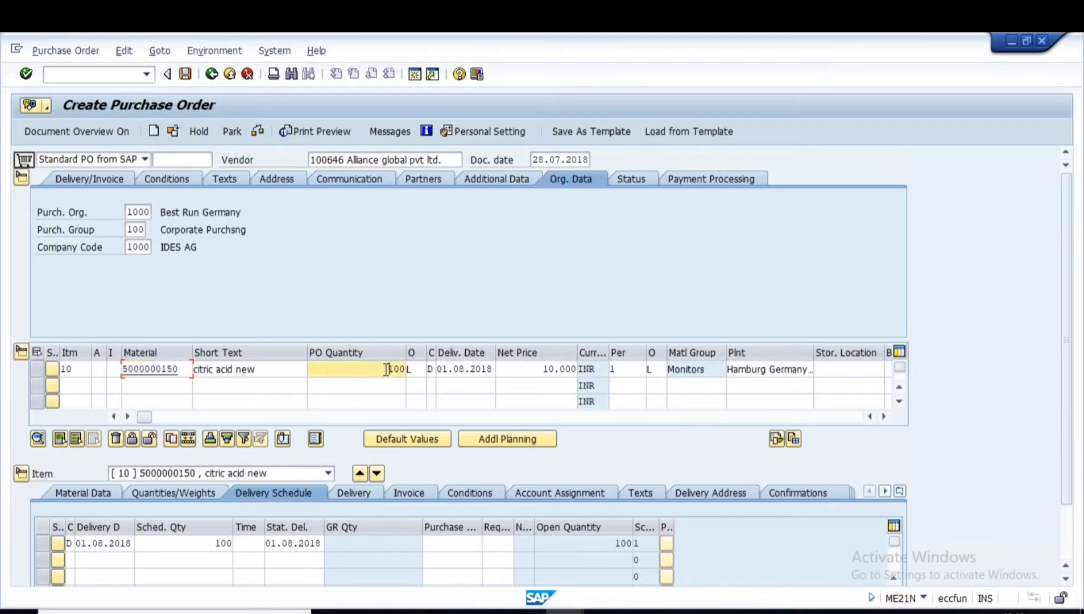
drag(345, 160, 305, 209)
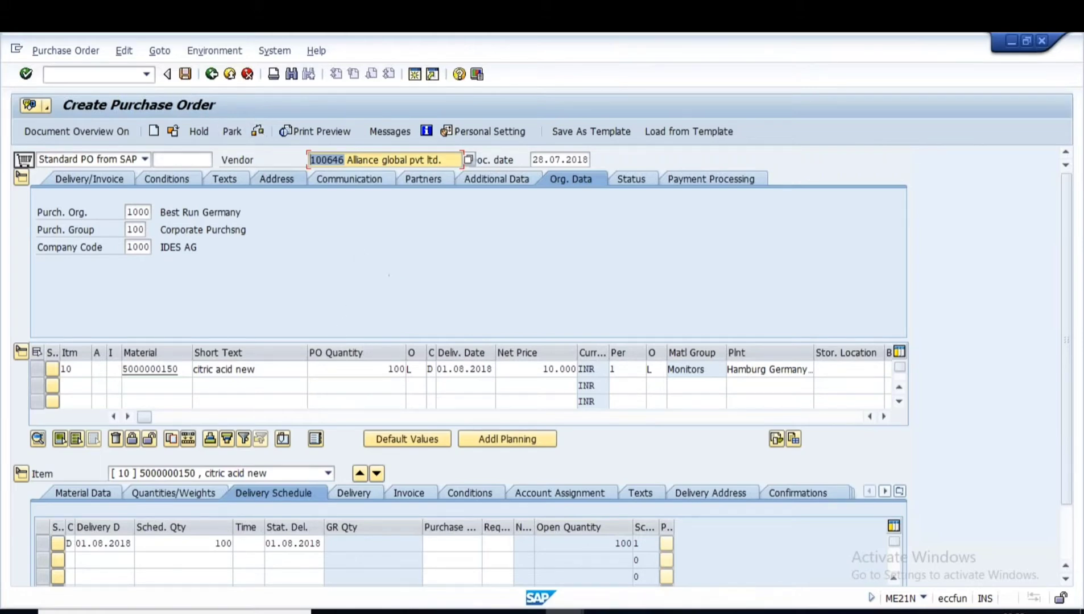
click(257, 132)
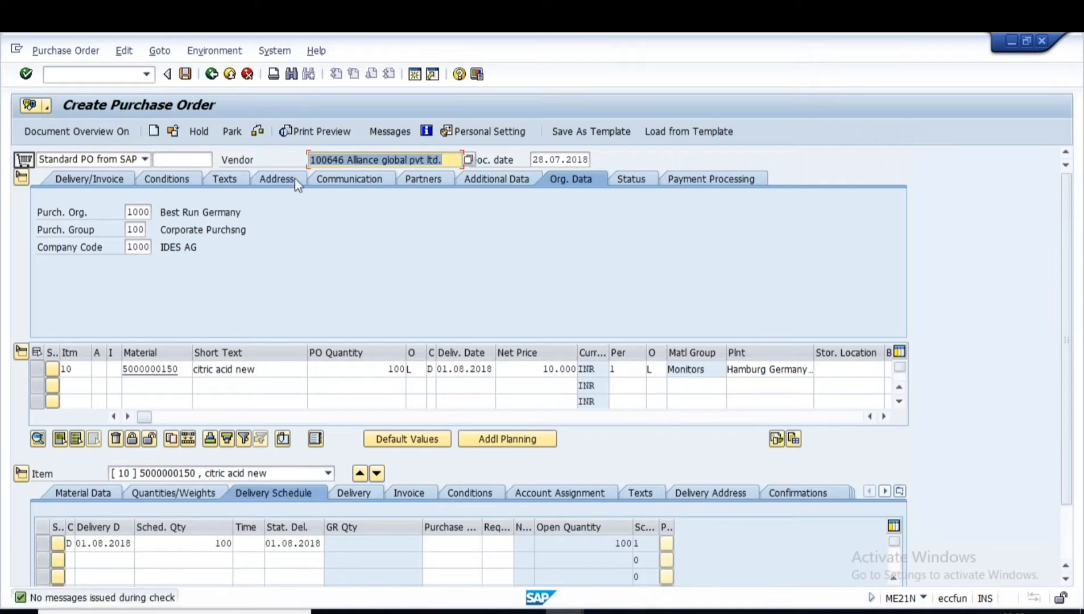
click(186, 74)
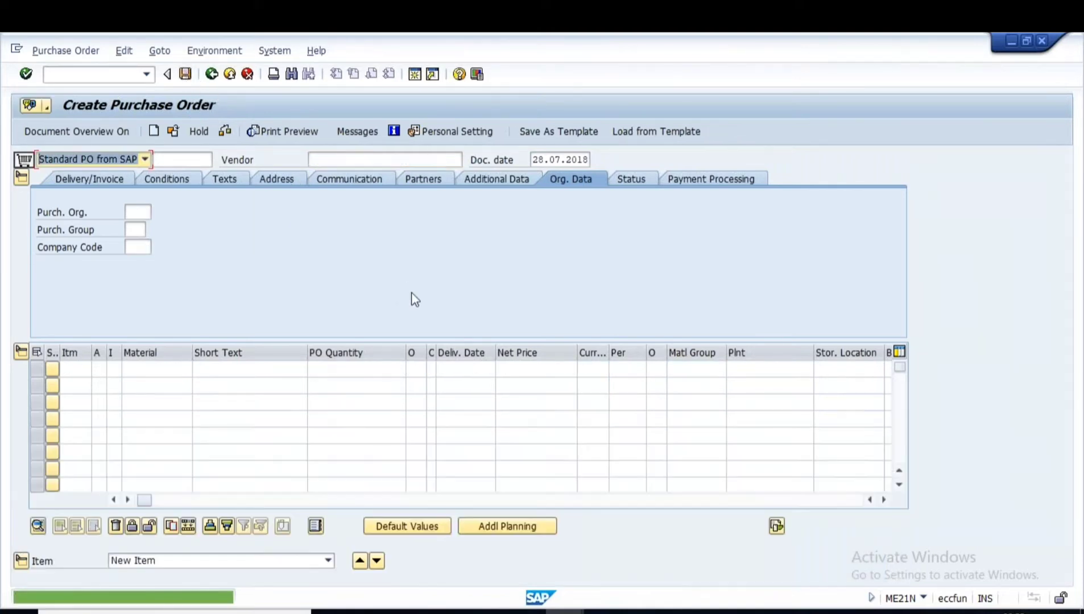
Copy the new purchase order's number from the details of the creation message
click(262, 601)
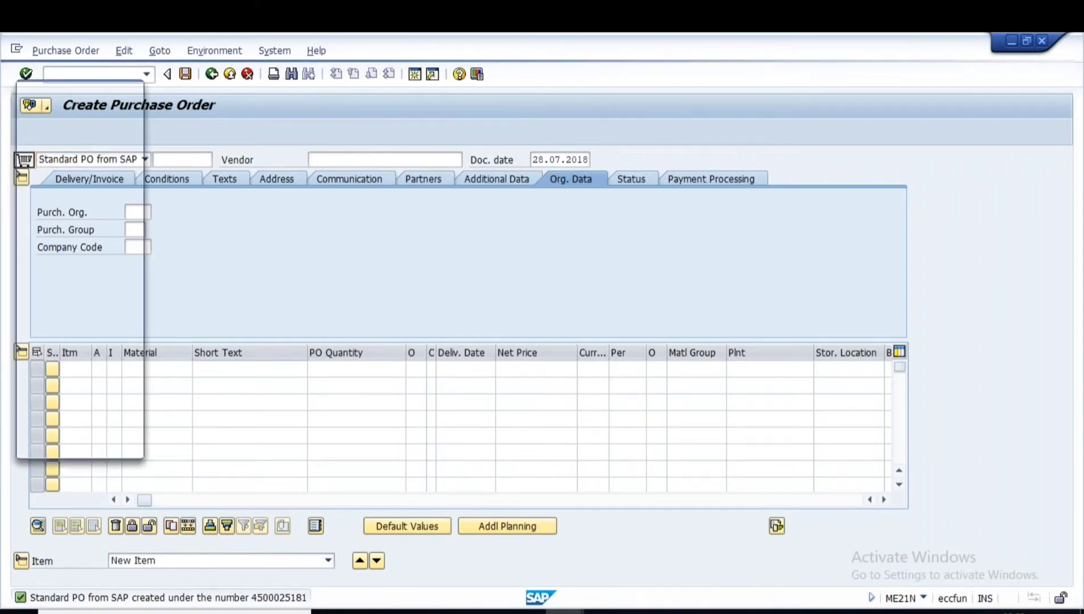
drag(26, 229, 106, 230)
key(ctrl+c)
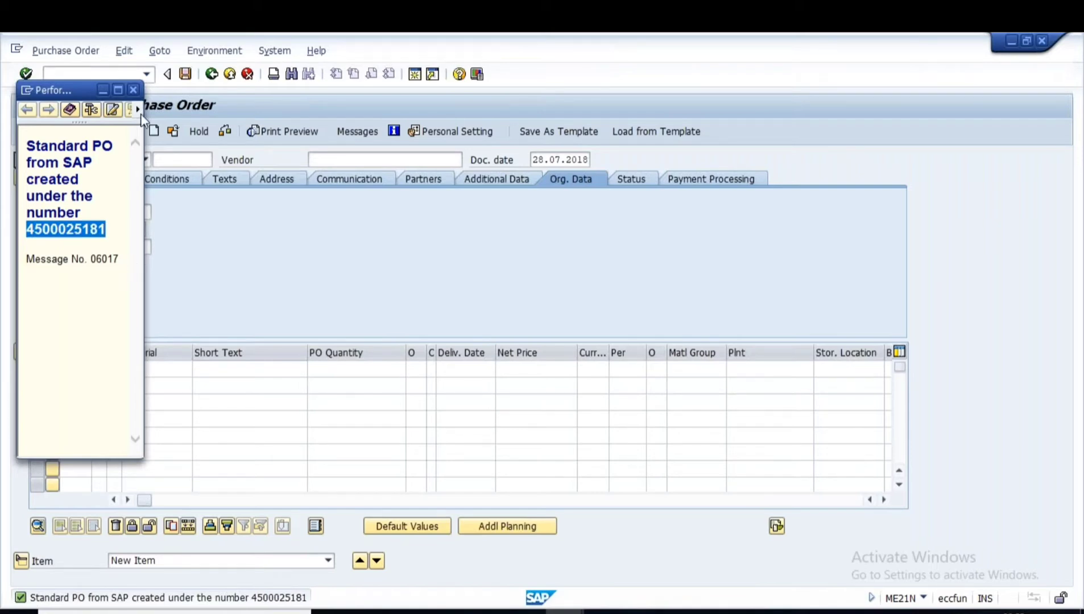
click(133, 90)
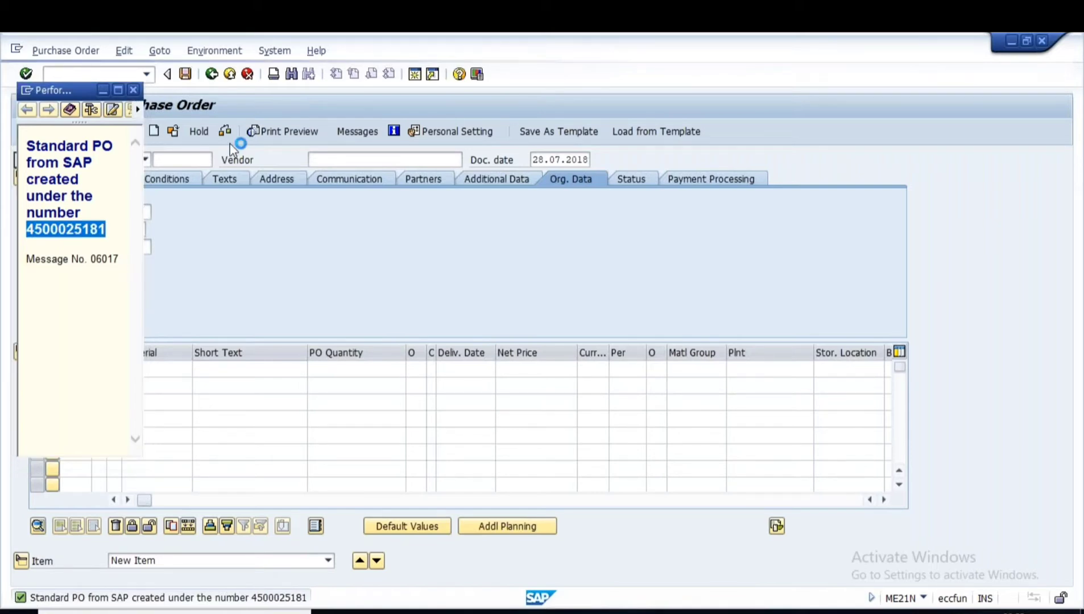
Start transaction MIGO and load the copied purchase order number as a Goods Receipt with reference to Purchase Order
click(211, 73)
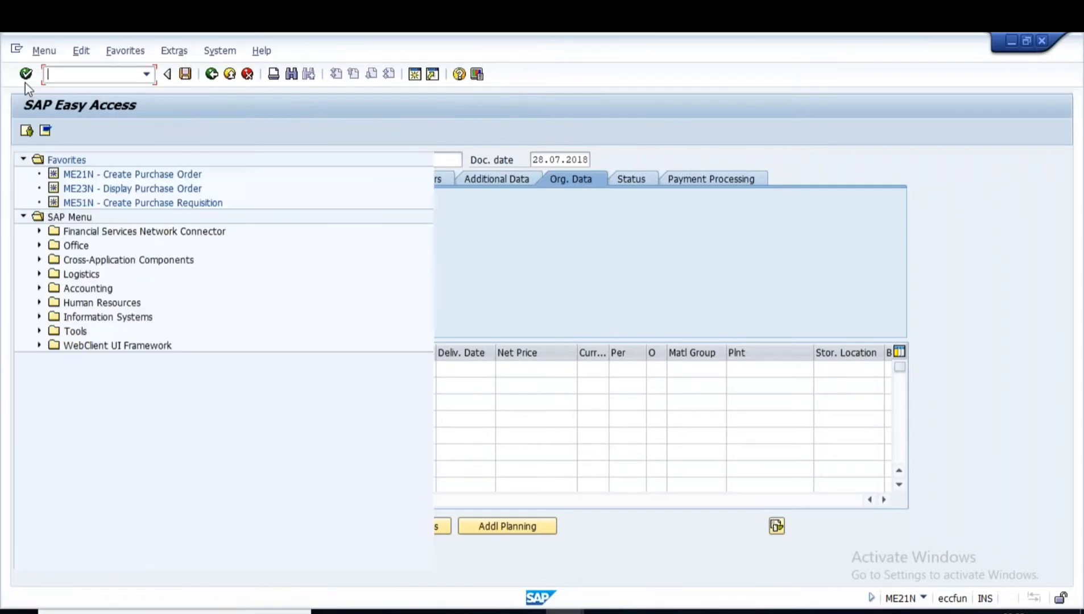
text(migo)
key(Return)
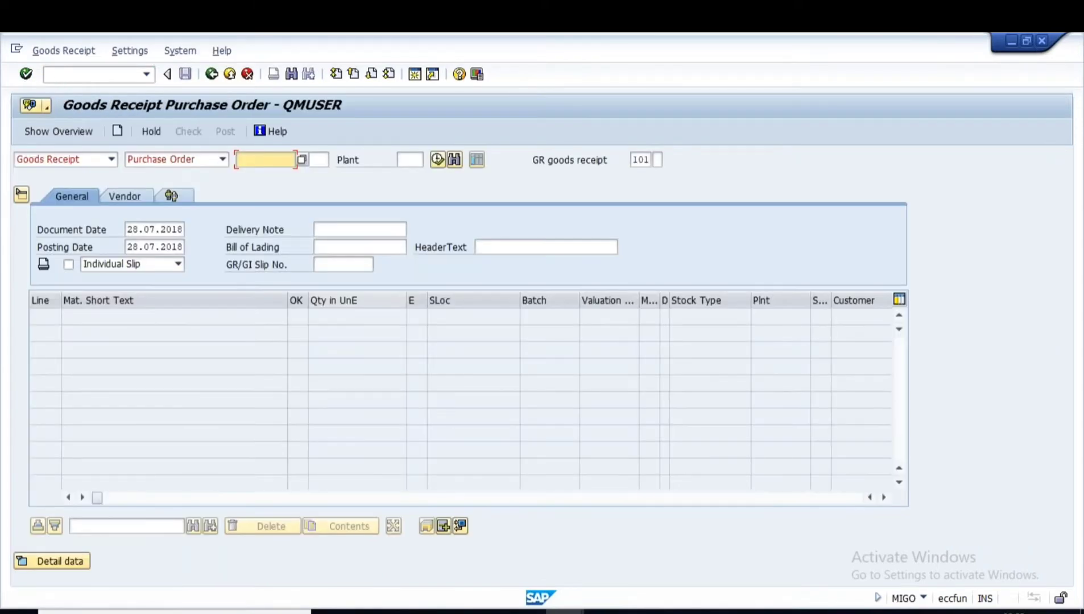
click(111, 160)
click(37, 179)
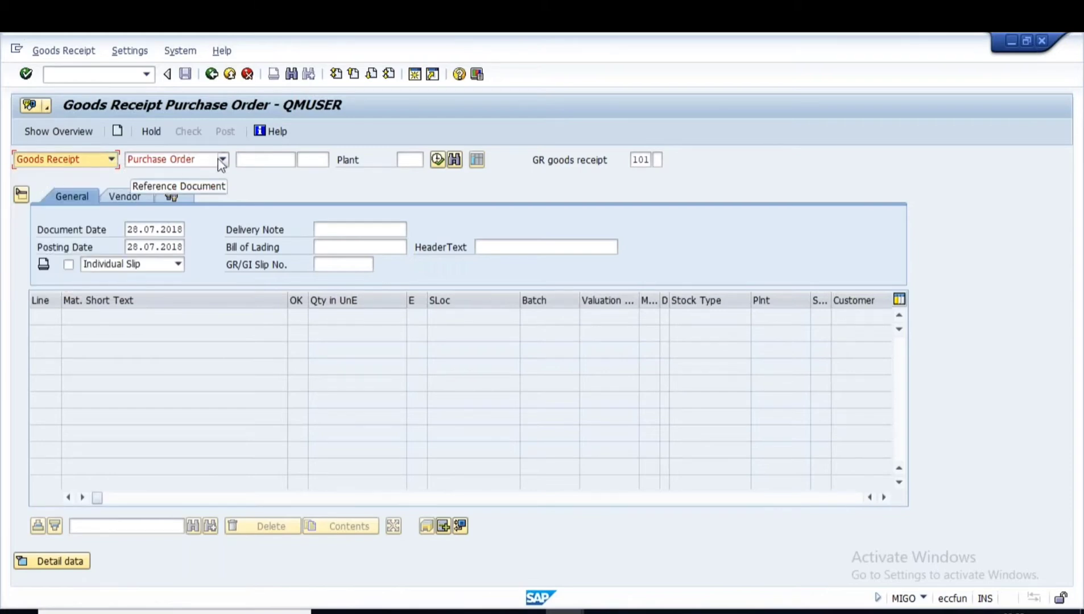
click(284, 160)
key(ctrl+v)
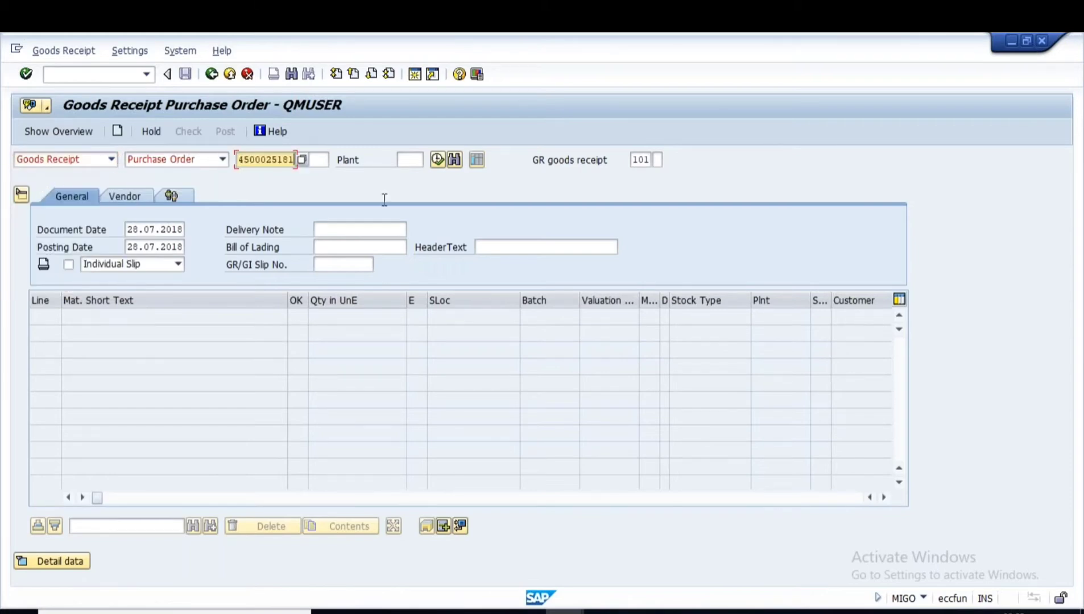
key(Return)
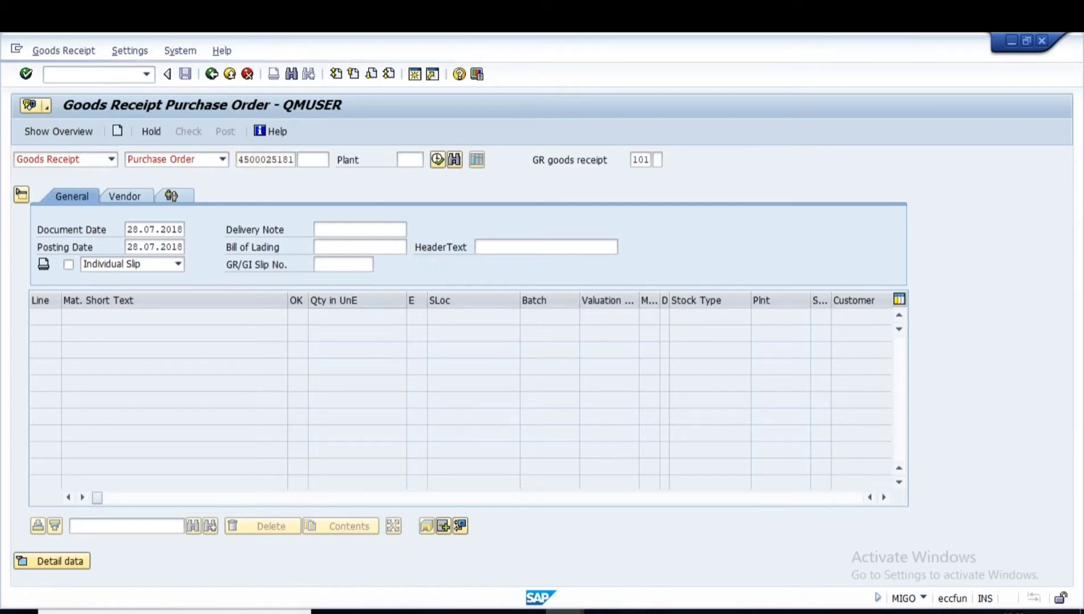
Mark the citric acid item as OK and set its storage location to Lagerort 000
click(299, 322)
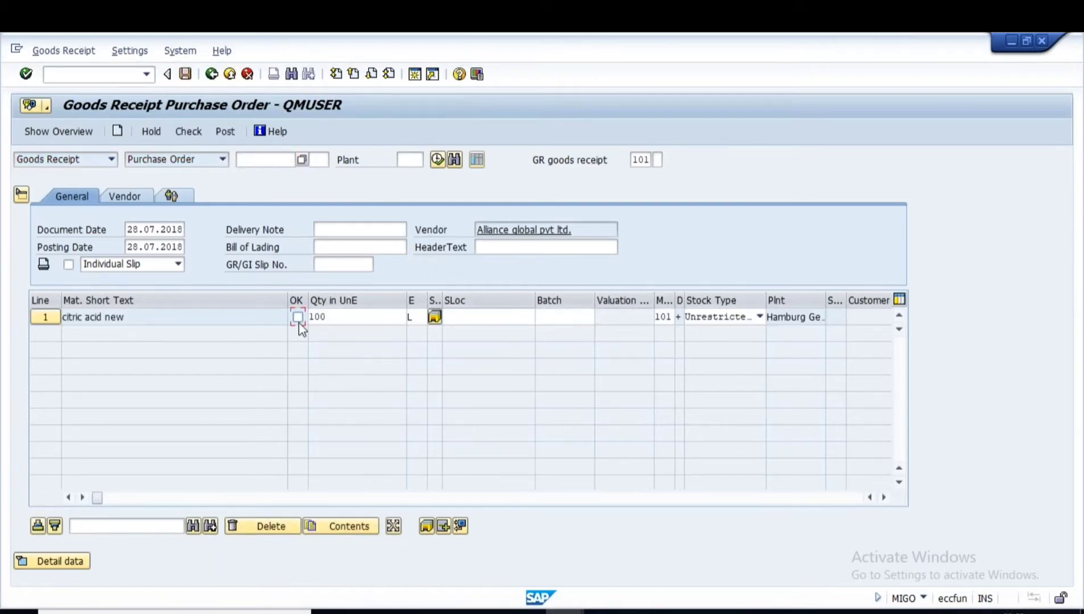
click(466, 316)
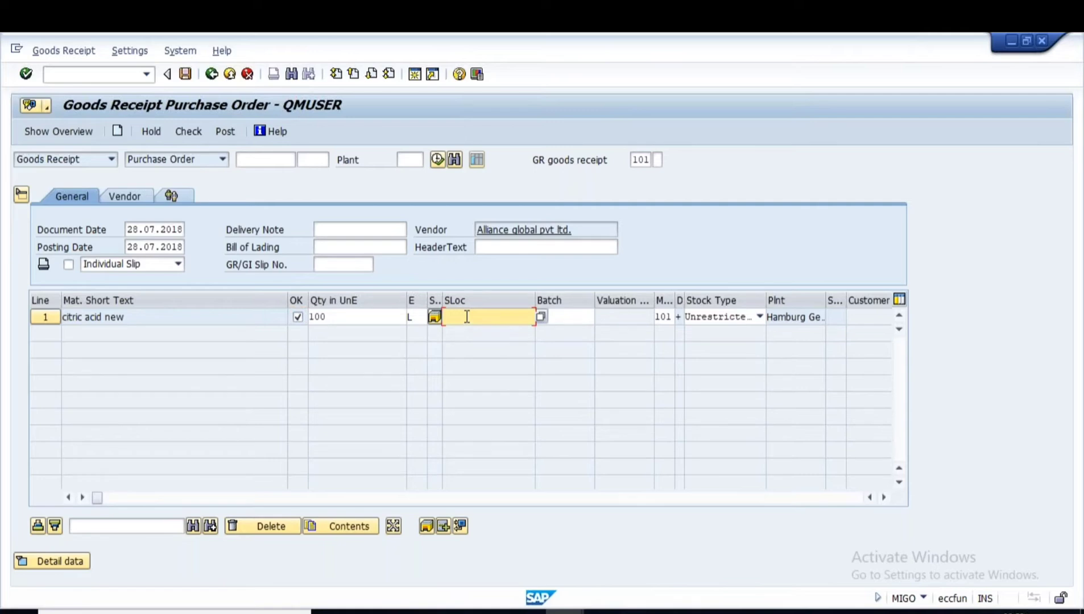
click(467, 316)
click(454, 331)
key(Return)
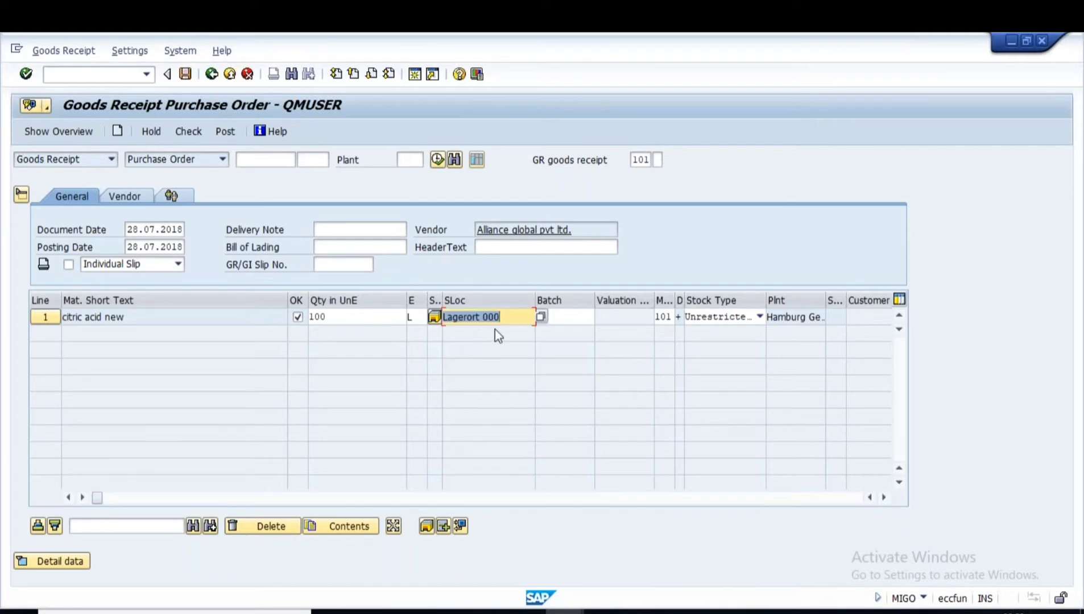
Set the item's batch date of manufacture to 01.07.2018 and check the goods receipt document
click(188, 132)
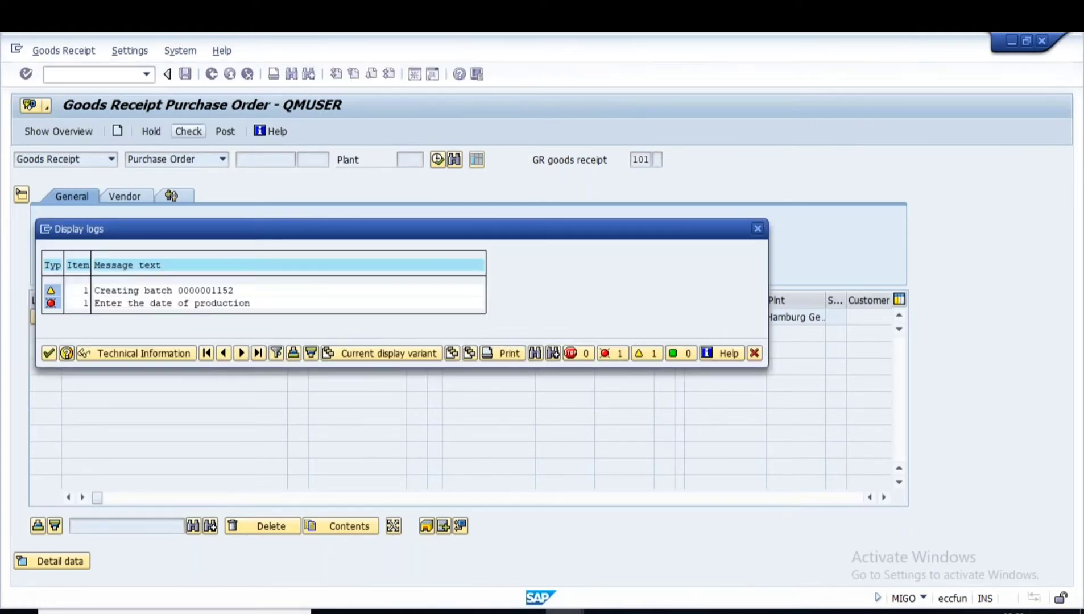
click(49, 354)
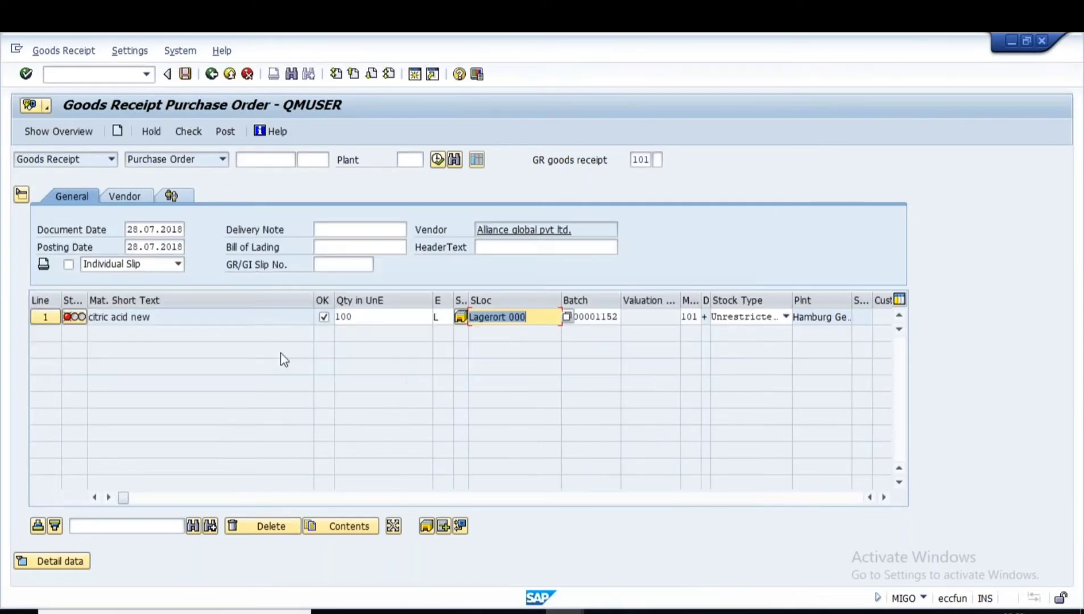
click(44, 562)
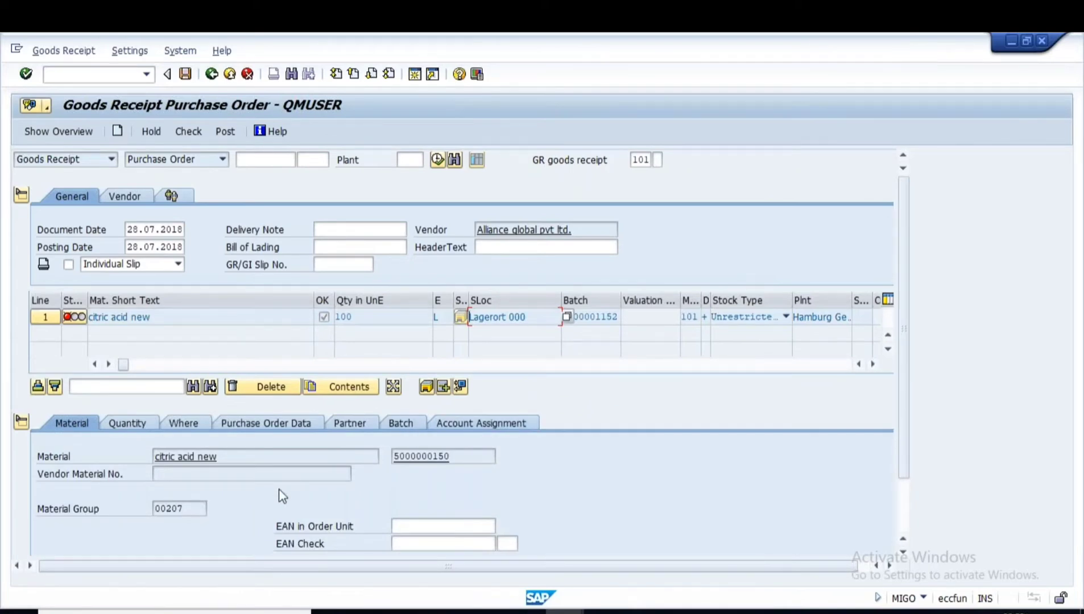
click(402, 424)
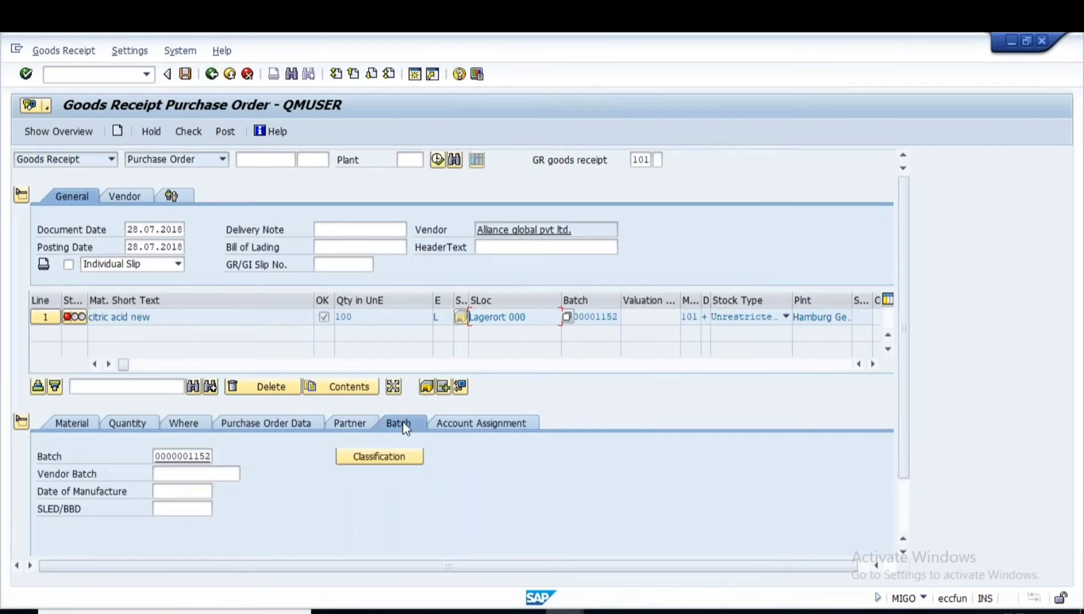
click(176, 490)
key(space)
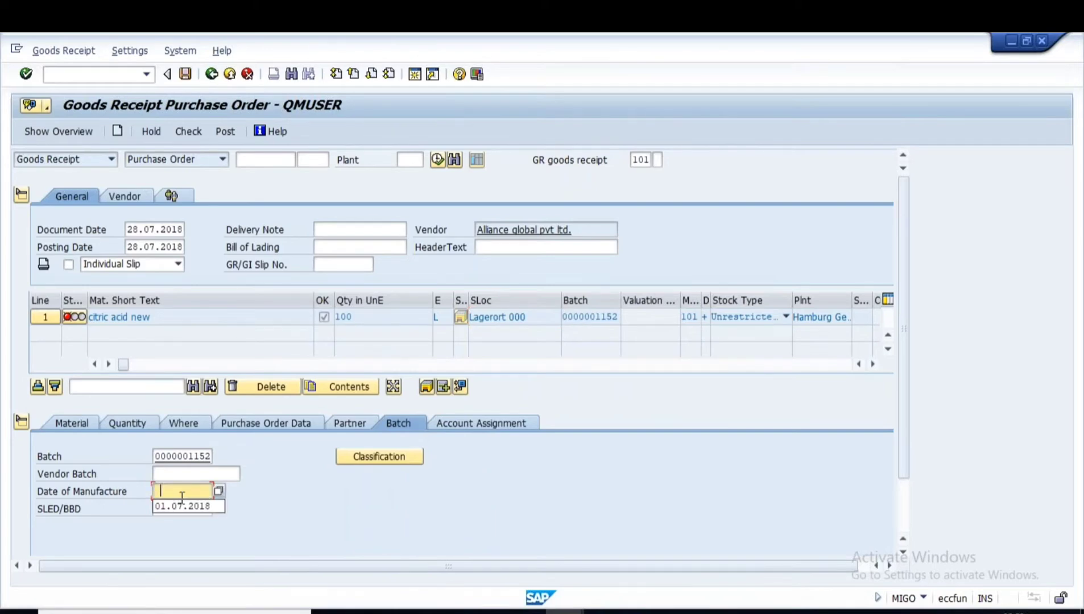
click(181, 508)
key(Return)
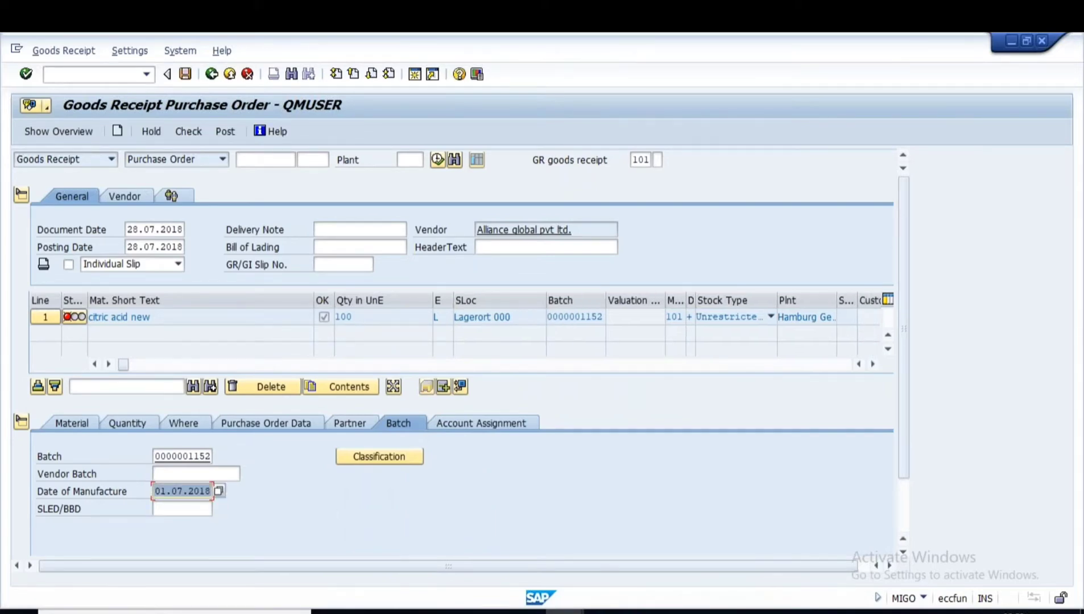
click(188, 132)
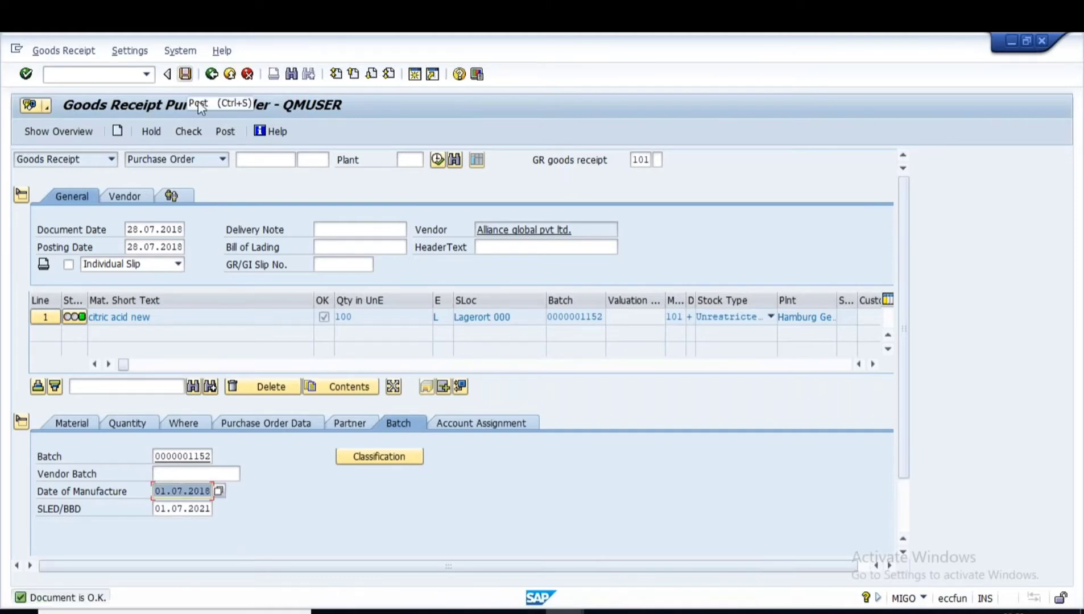
click(185, 74)
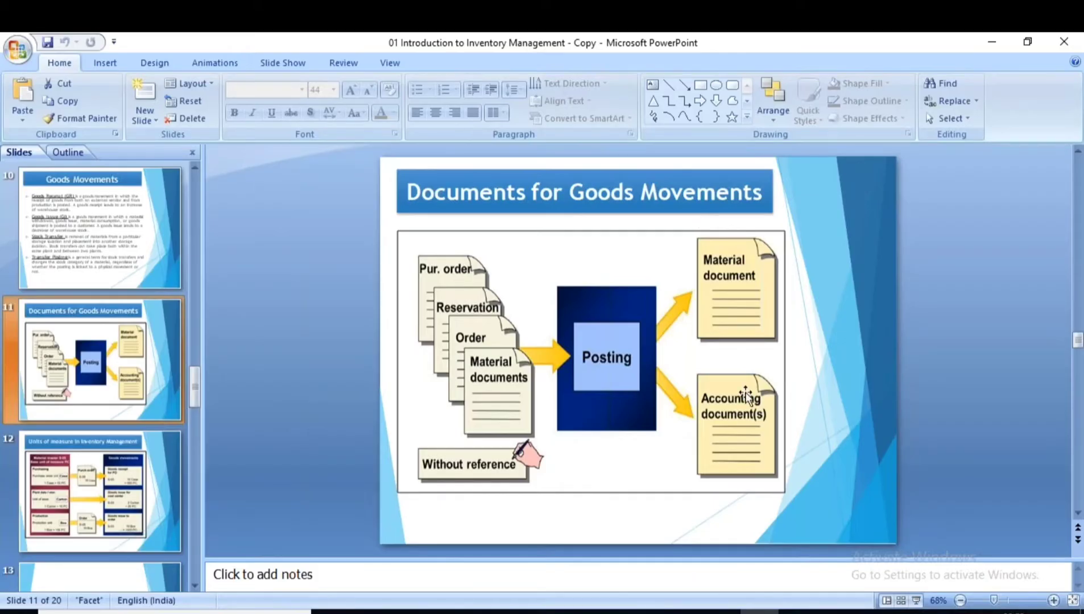
key(alt+Tab)
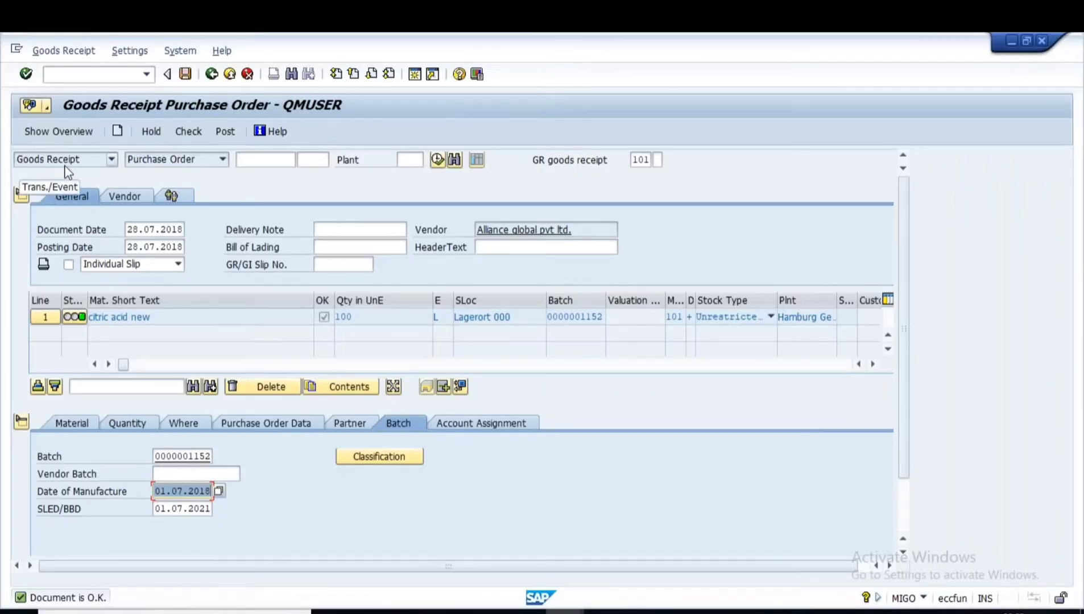
click(416, 75)
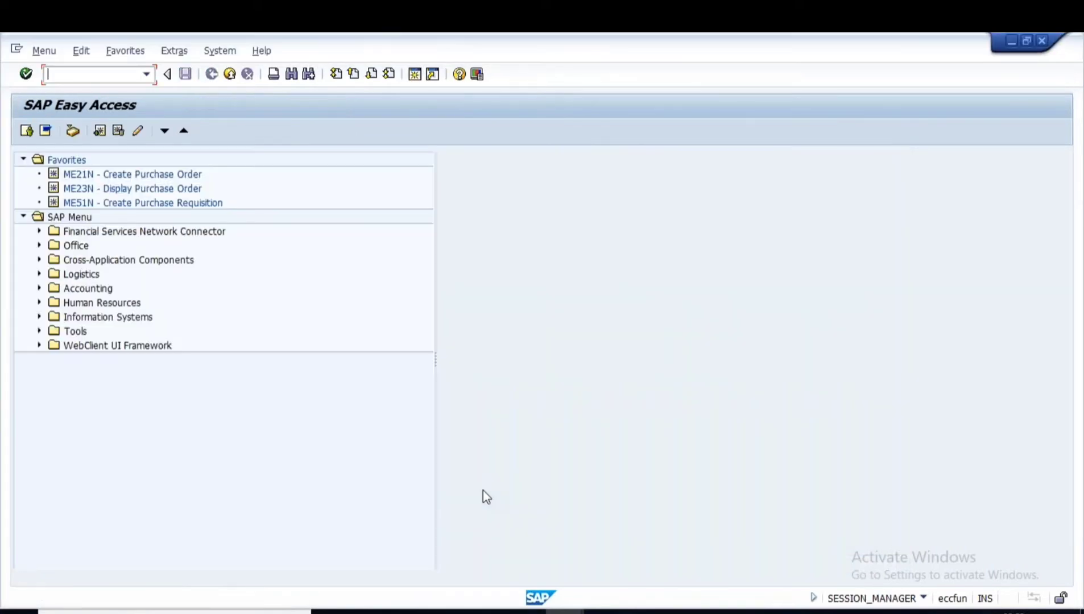
text(mmbe)
key(Return)
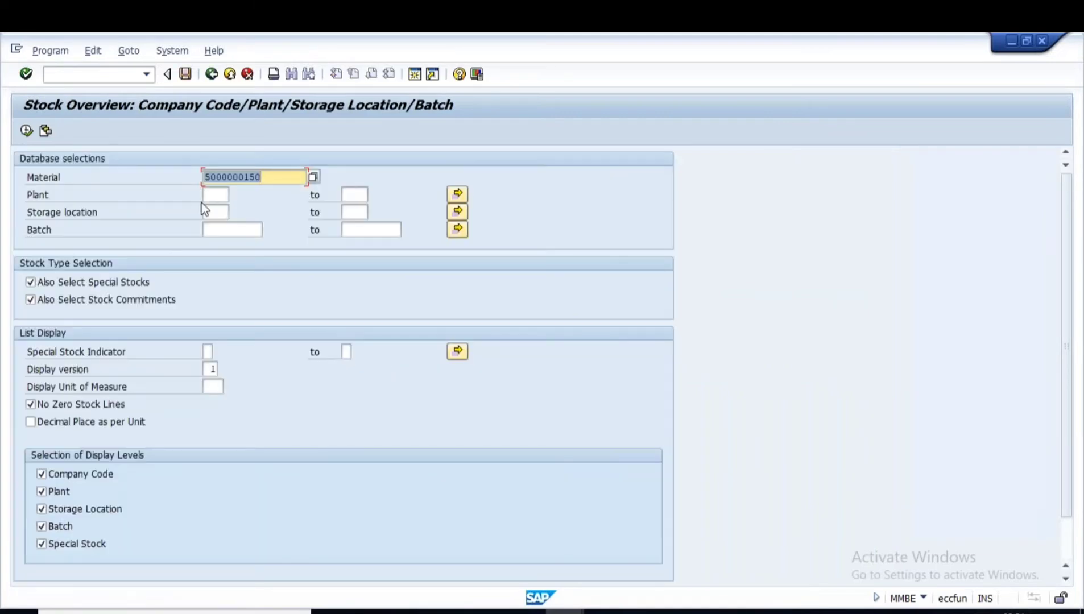
click(222, 198)
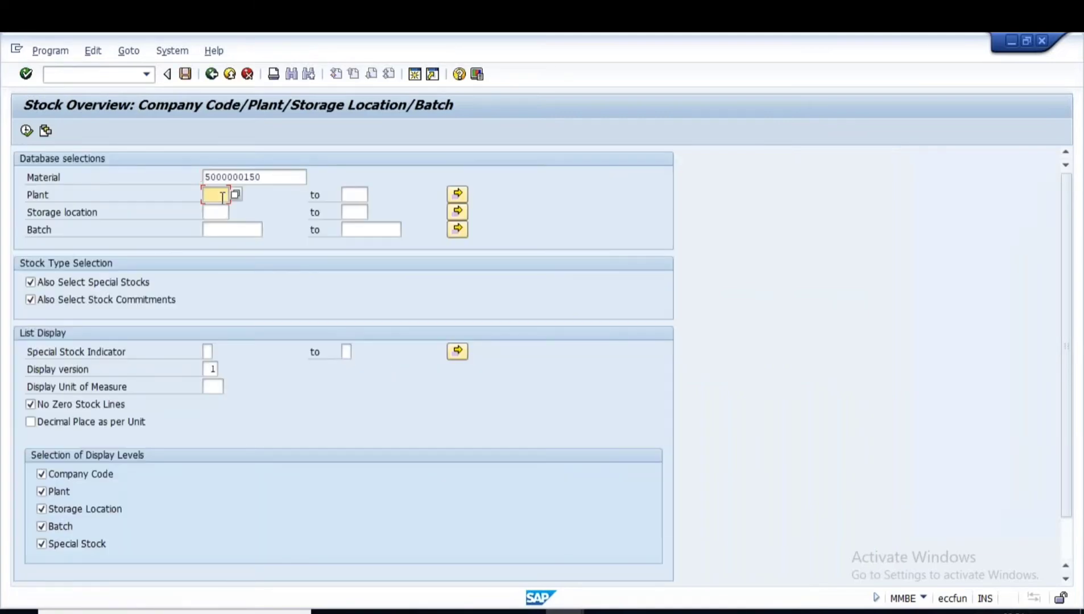
text(1000)
click(26, 130)
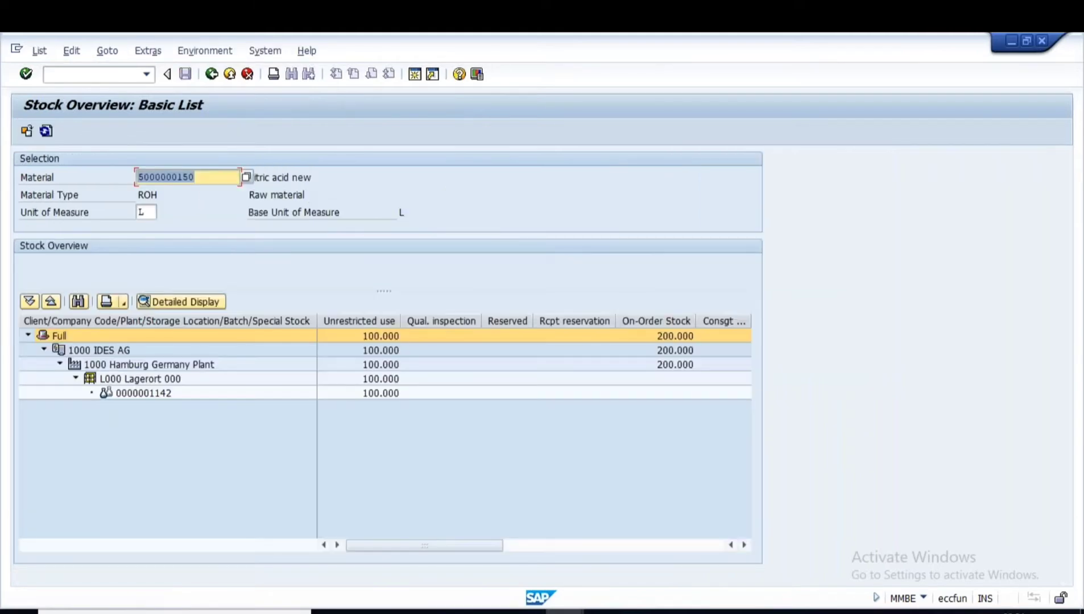
double_click(382, 394)
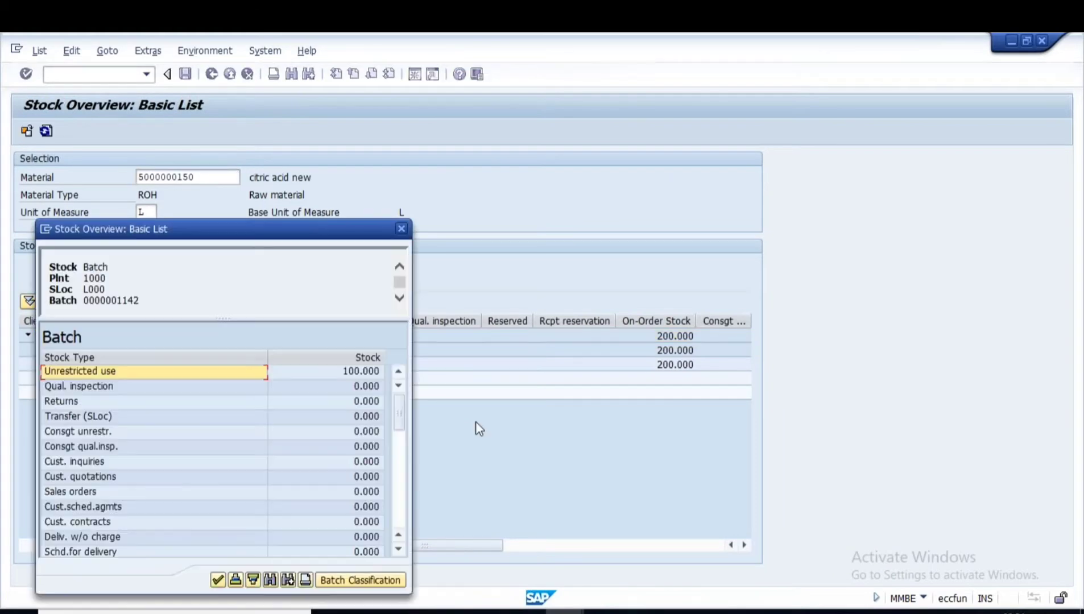
click(401, 229)
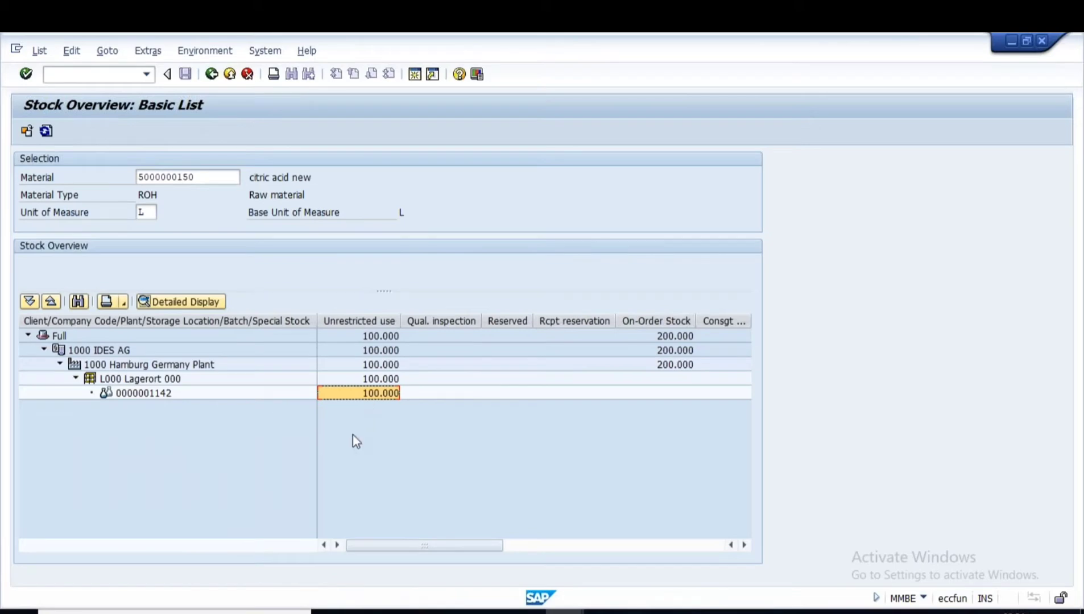
Return to the MIGO session and post the goods receipt
key(alt+Tab)
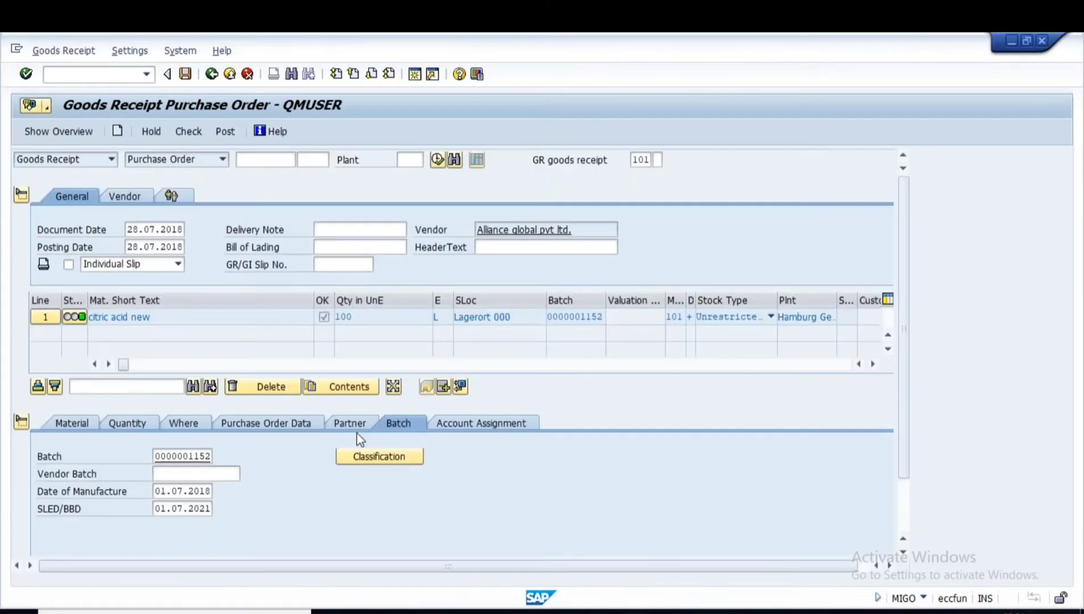
click(225, 131)
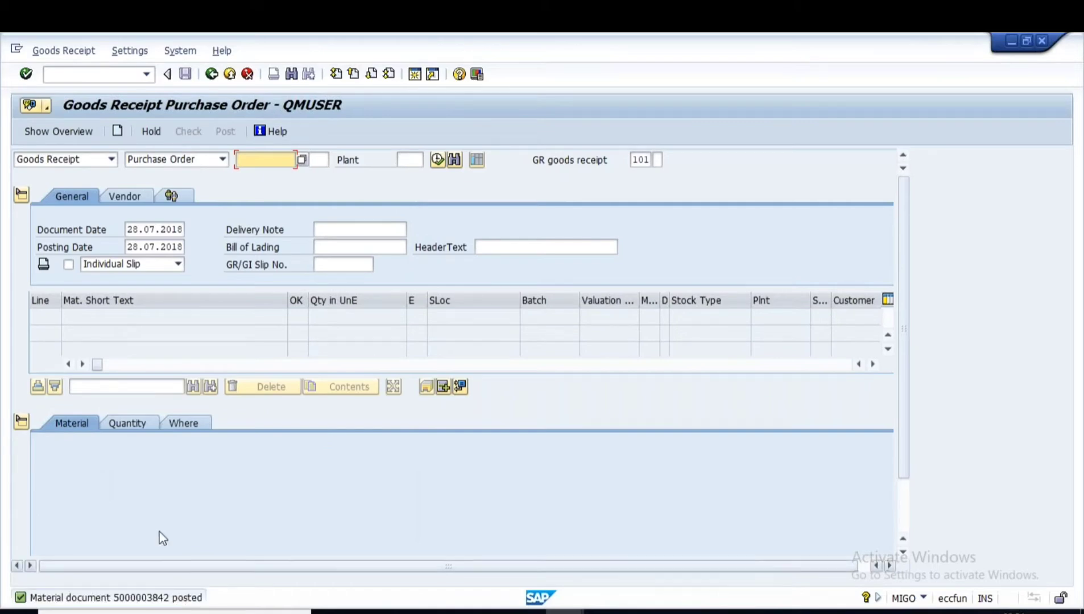
Refresh the material's stock overview in the MMBE session and view the stock details of storage location L000
key(alt+Tab)
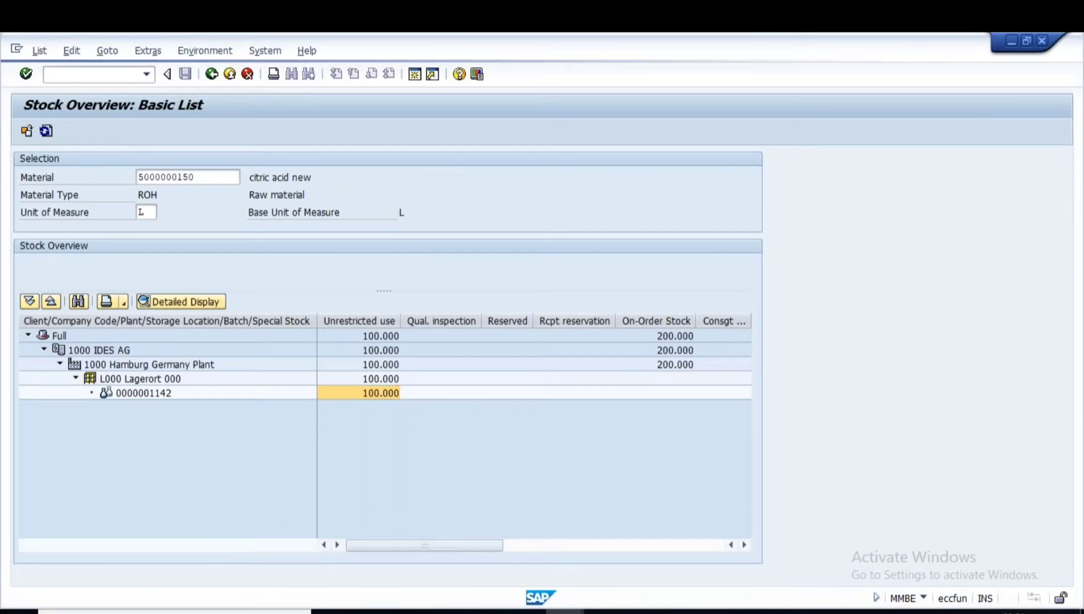
click(46, 131)
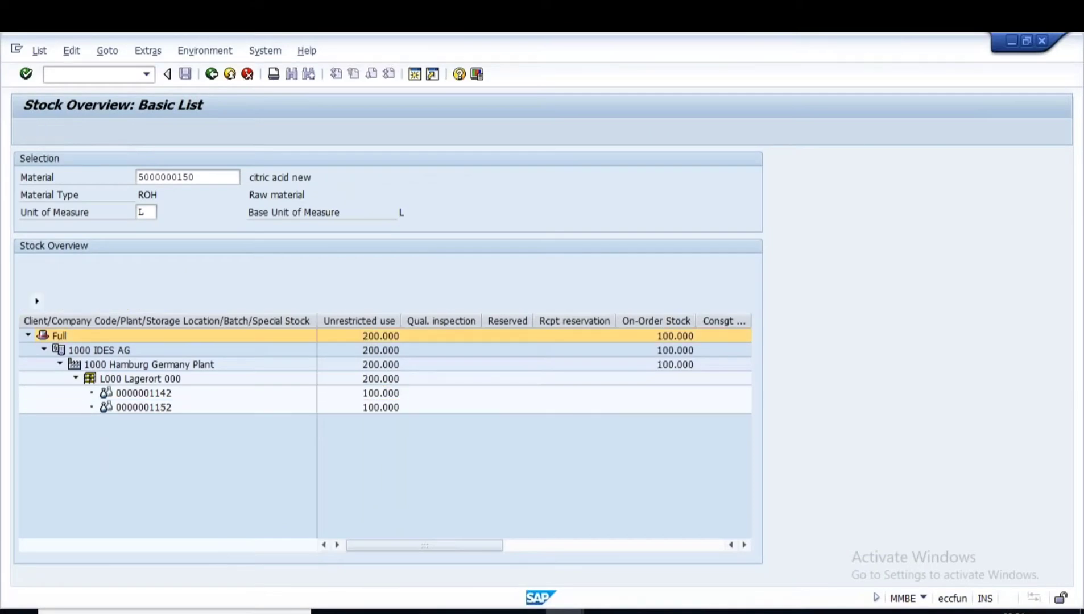
double_click(383, 377)
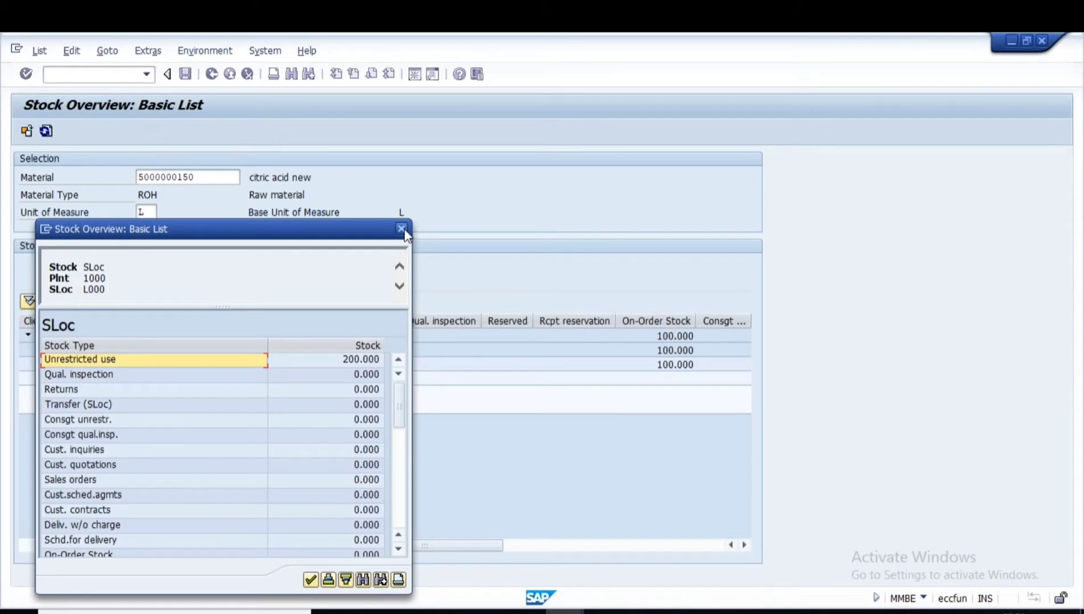
Close the storage location's stock details and highlight the goods receipt definition "Increase in Stock" in the Notepad notes
click(402, 229)
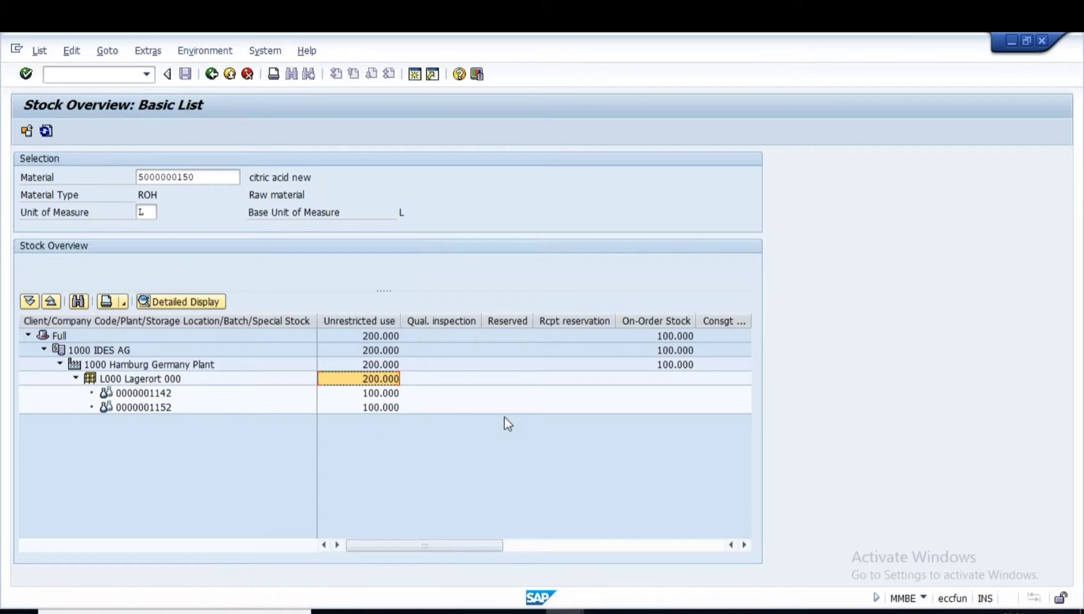
click(798, 612)
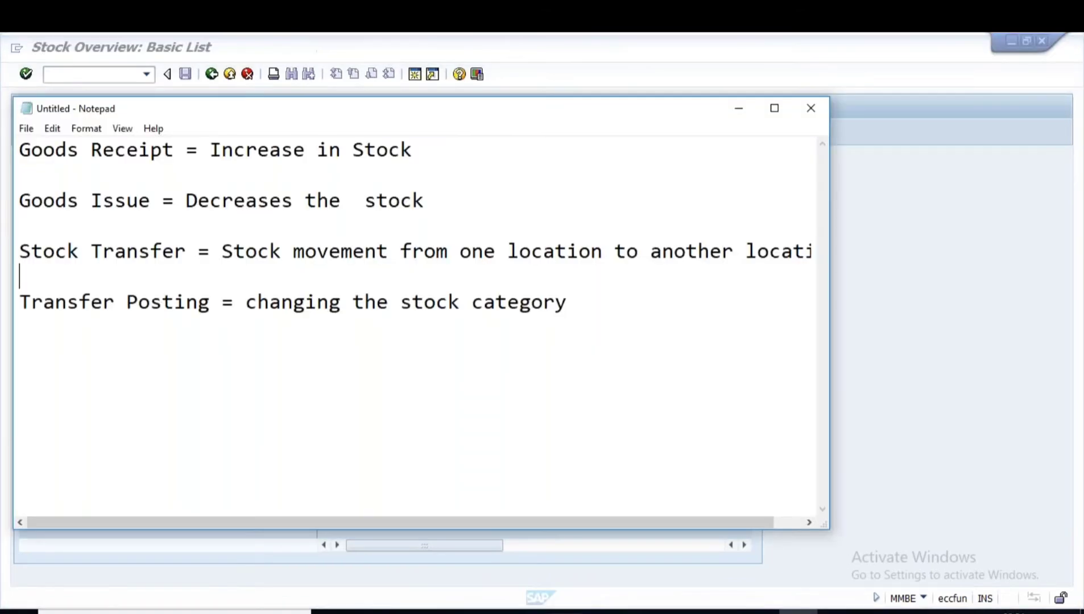
drag(211, 150, 416, 159)
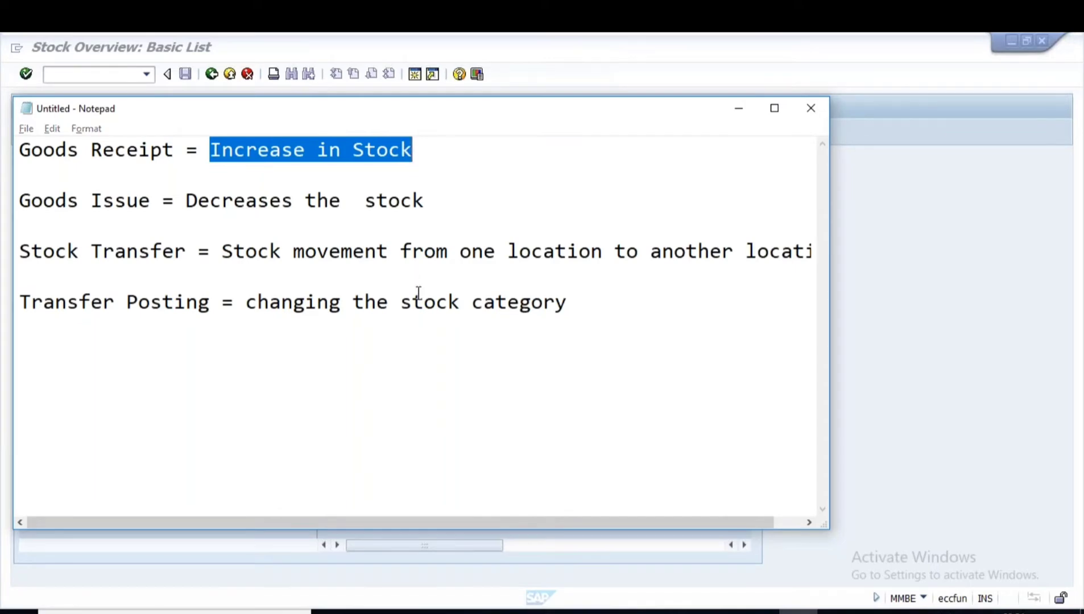
Switch to the goods receipt session in SAP and fill in the most recent purchase order as the reference document
click(564, 611)
mouse_move(565, 610)
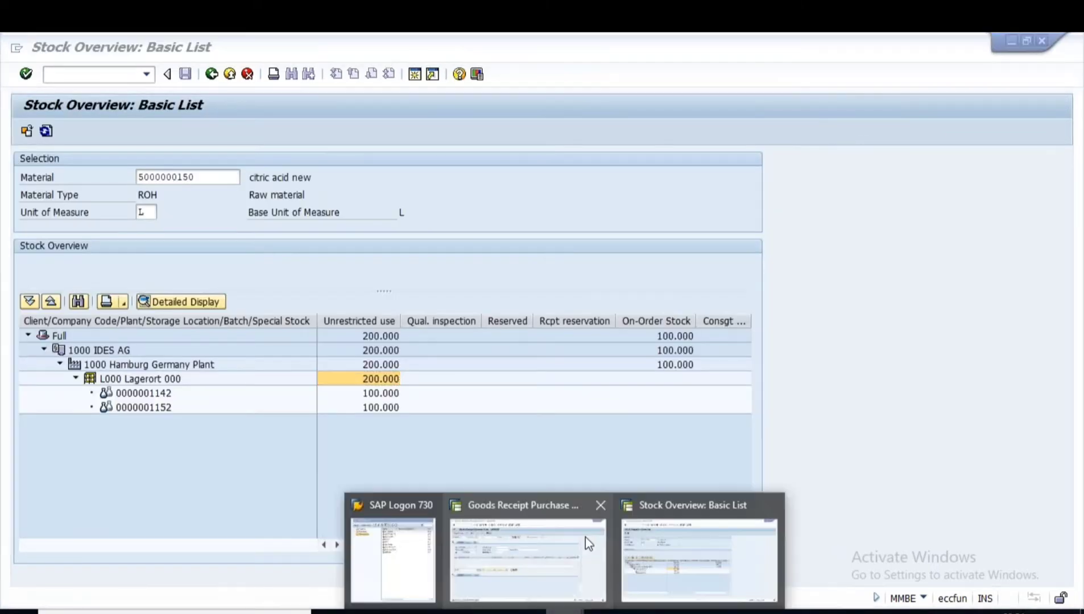
click(585, 537)
click(529, 537)
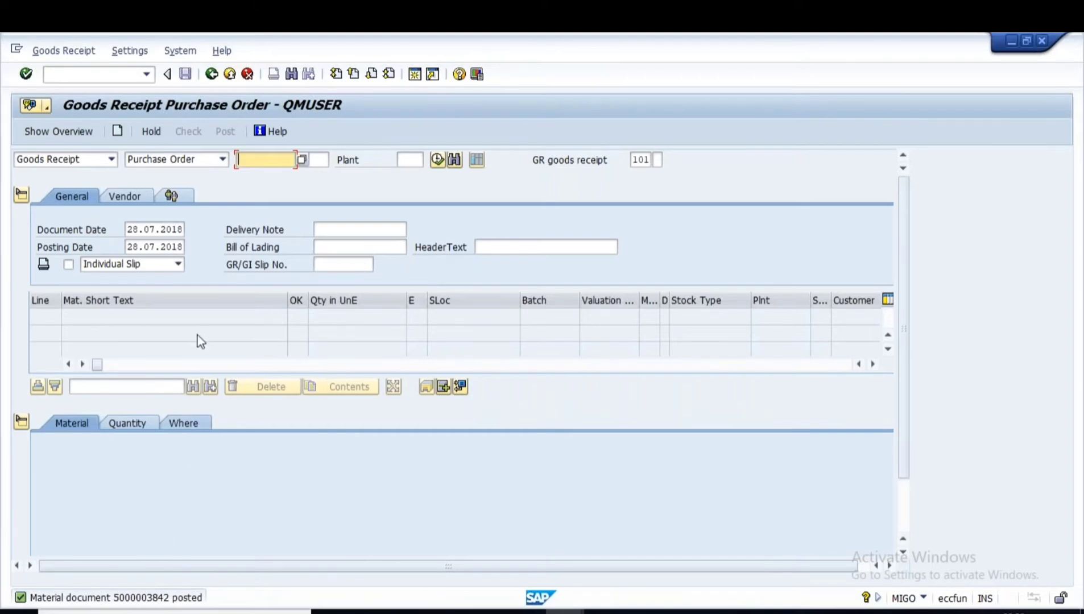
click(265, 159)
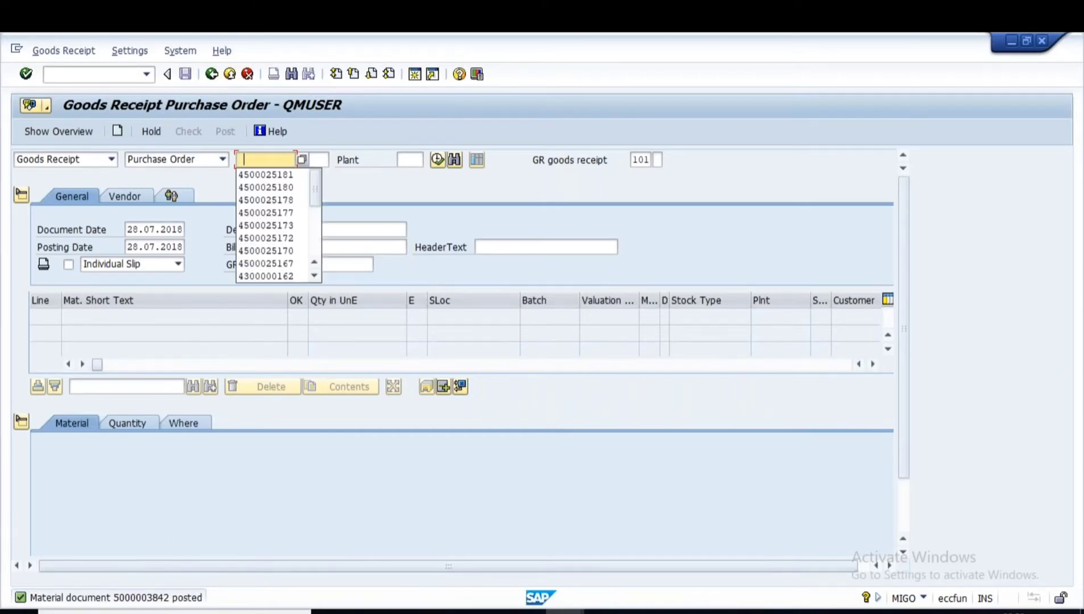
click(253, 174)
drag(237, 159, 316, 161)
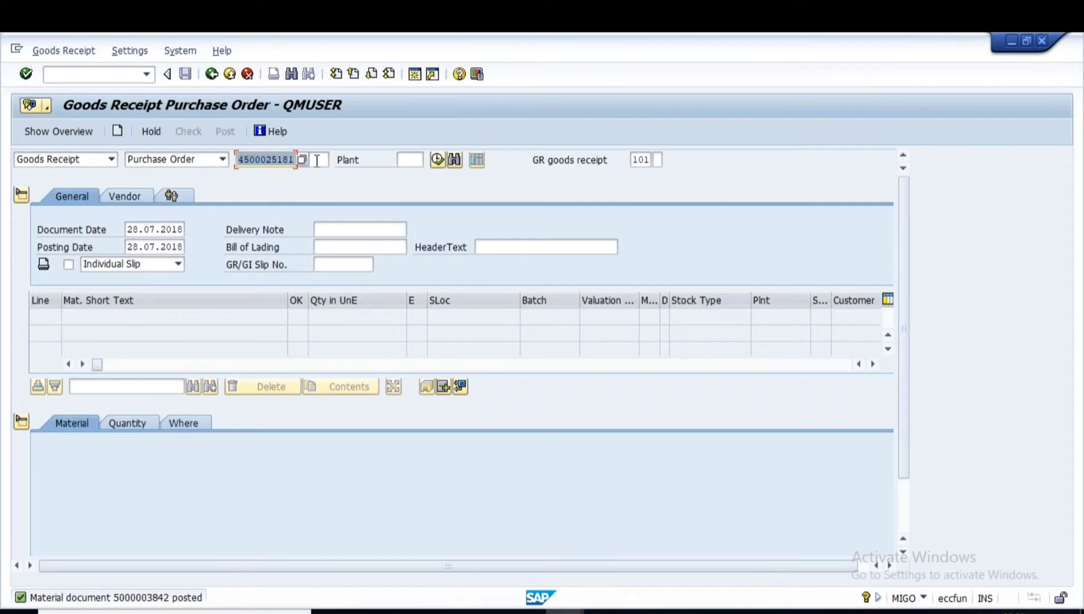
Run /nme23n to display the purchase order and open the goods receipt's material document from its purchase order history
click(74, 76)
text(/nme23n)
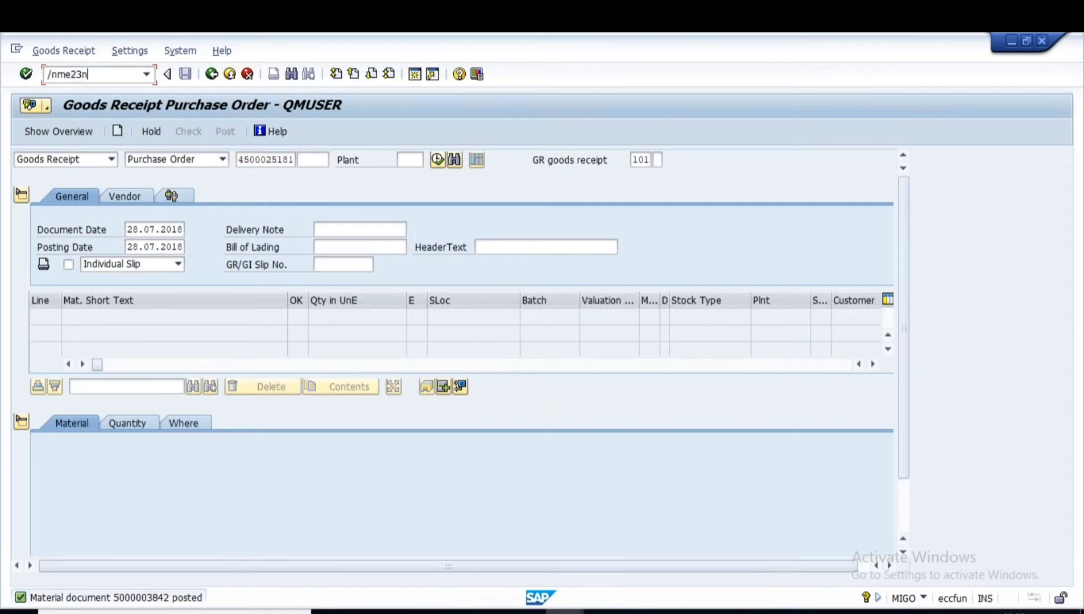
key(Return)
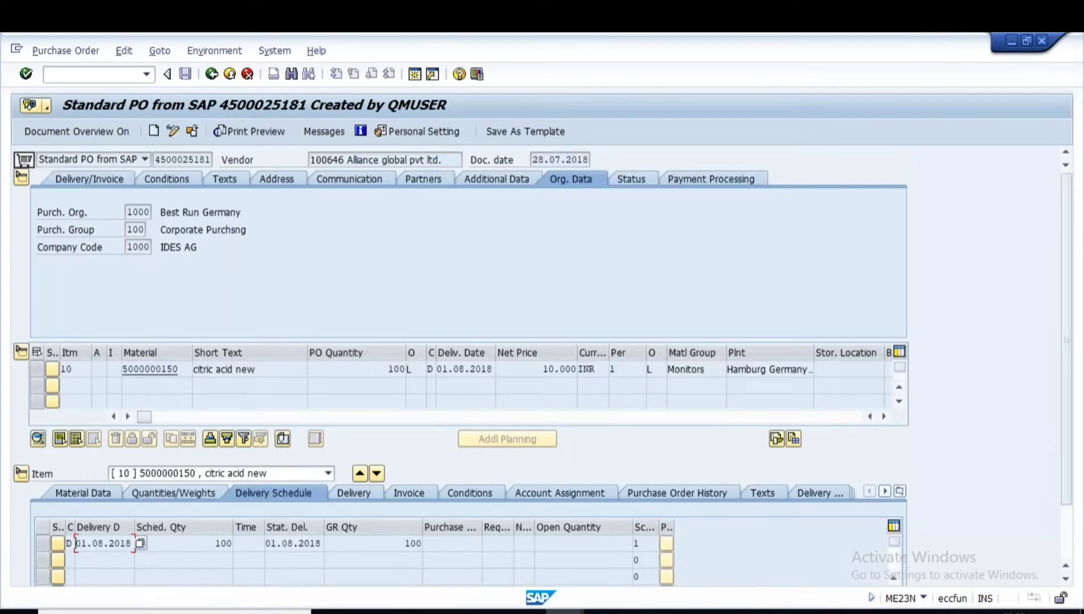
click(686, 493)
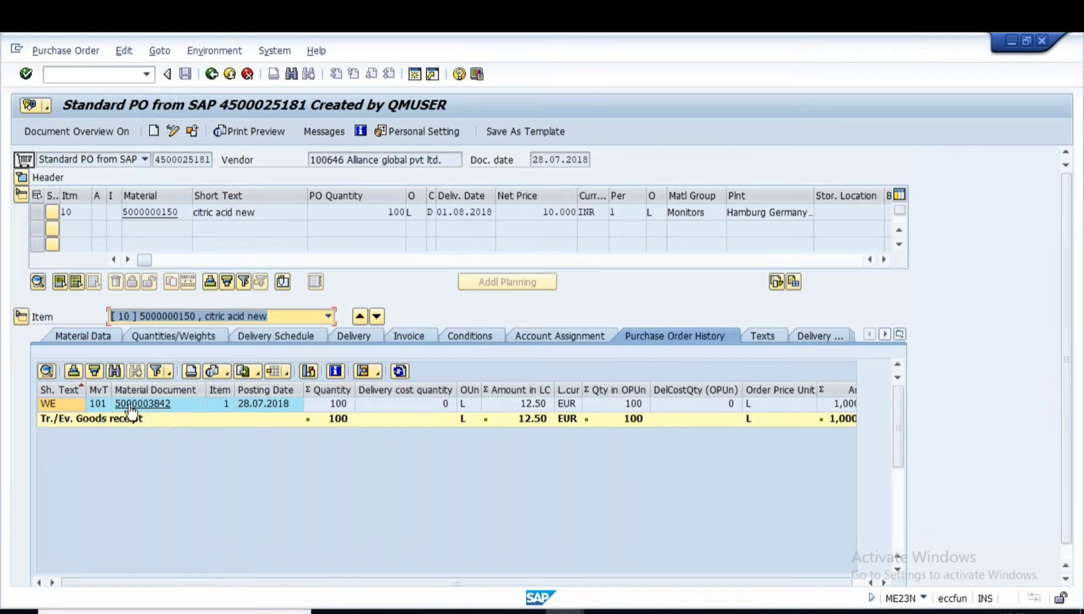
click(161, 409)
click(162, 406)
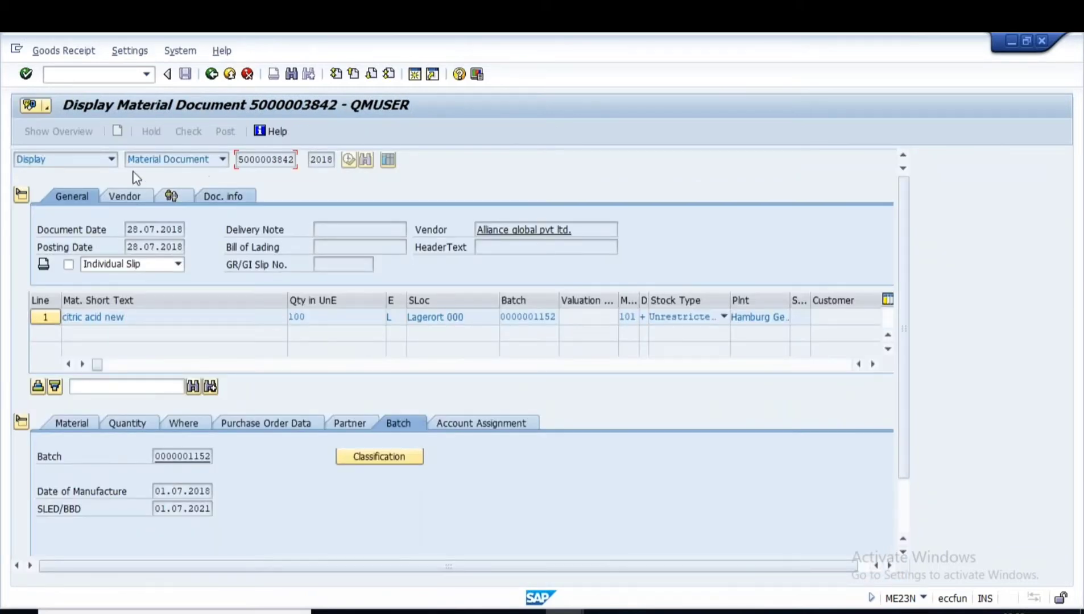
Review the material document item's material number, entered quantity, plant, storage location, movement type and batch data
click(73, 424)
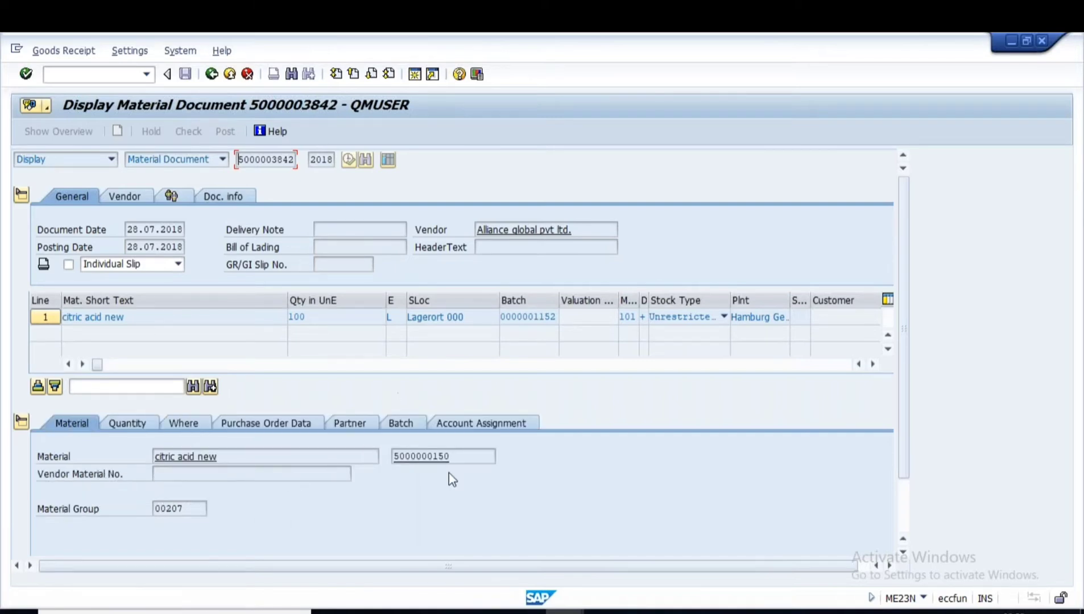
drag(450, 457, 342, 453)
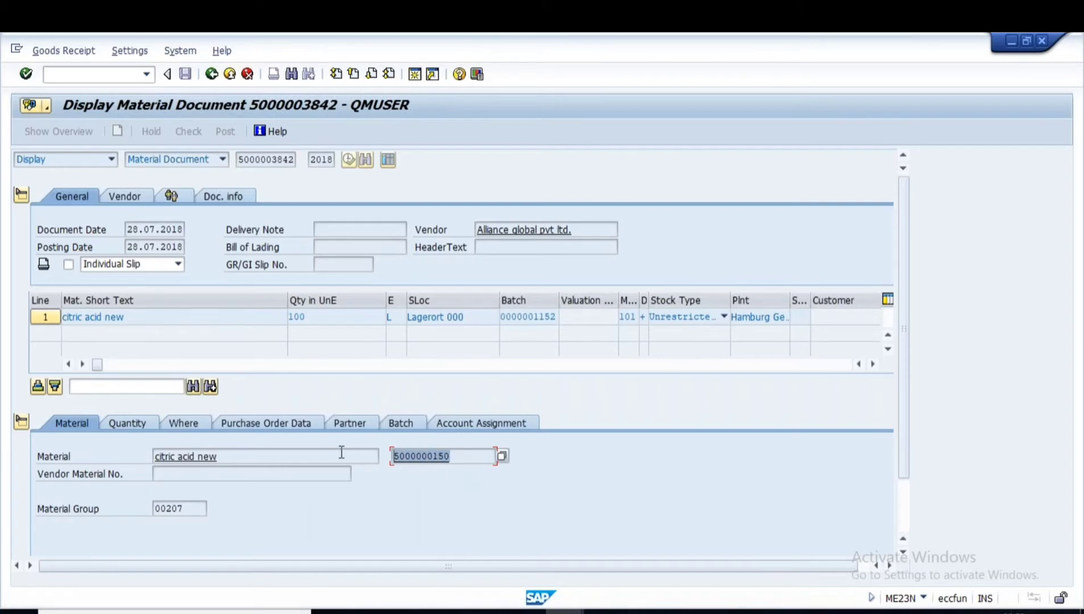
click(128, 424)
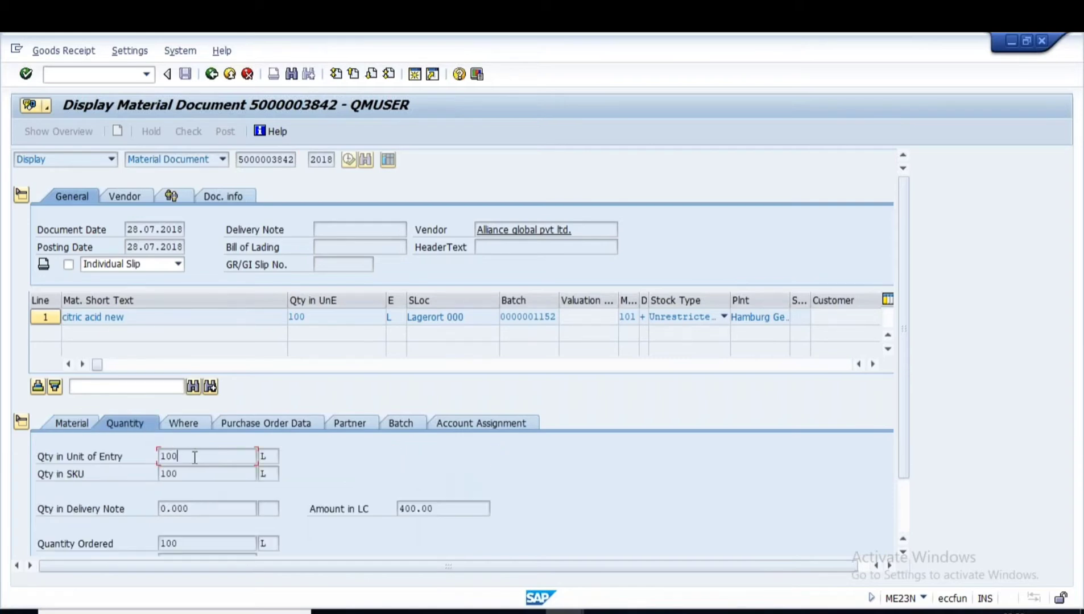
drag(179, 457, 152, 457)
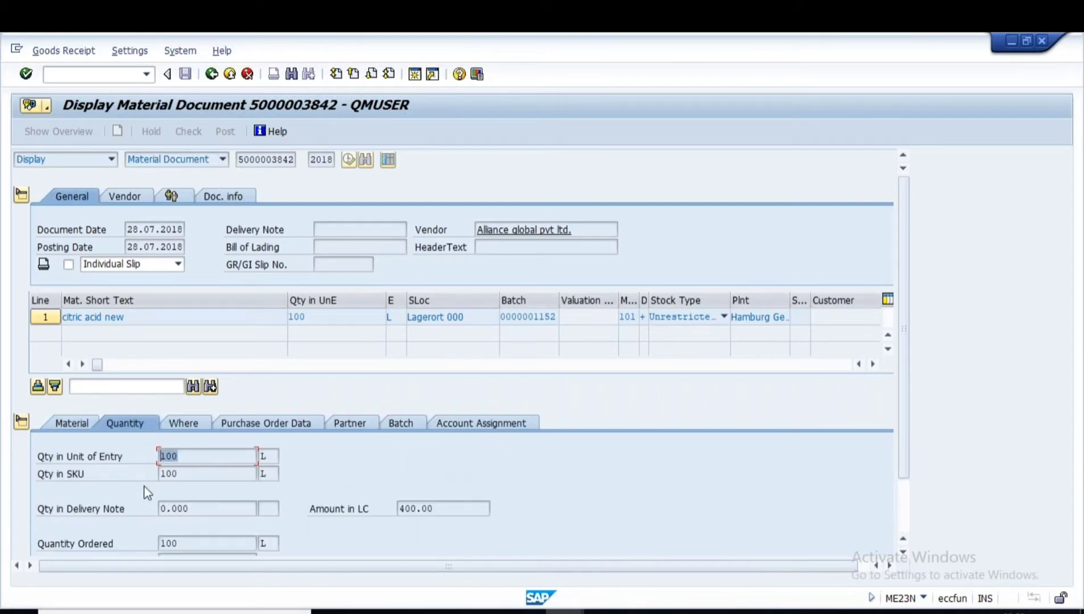
click(189, 416)
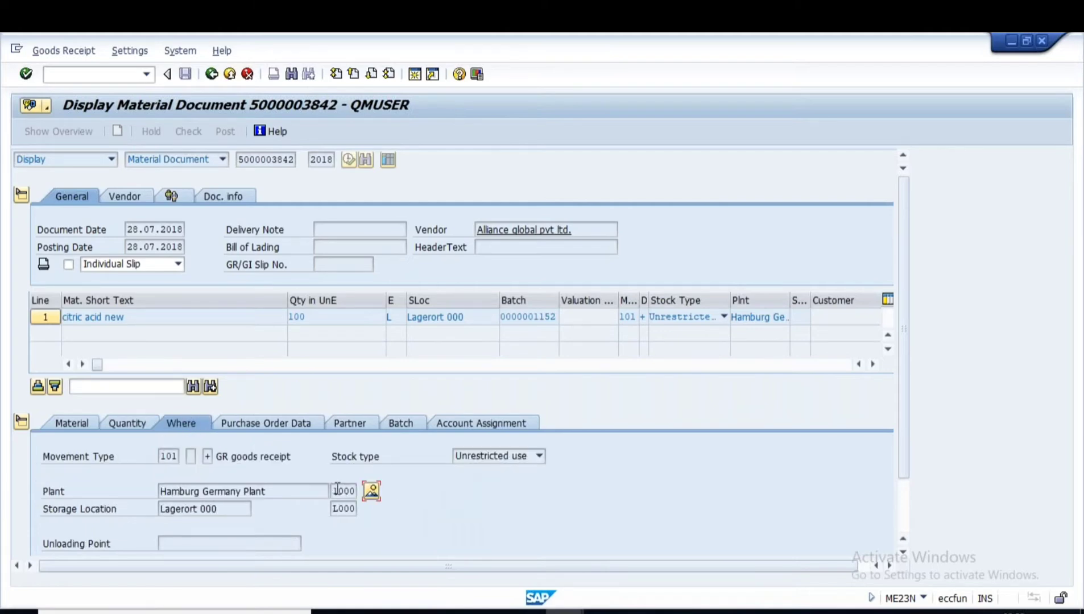
drag(334, 491, 356, 510)
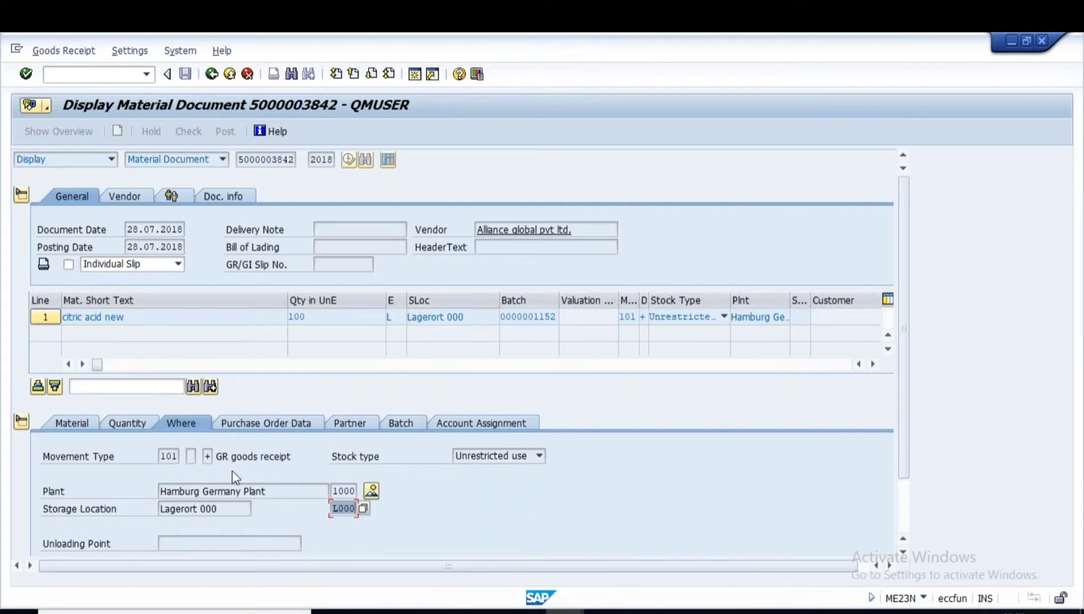
drag(160, 456, 186, 456)
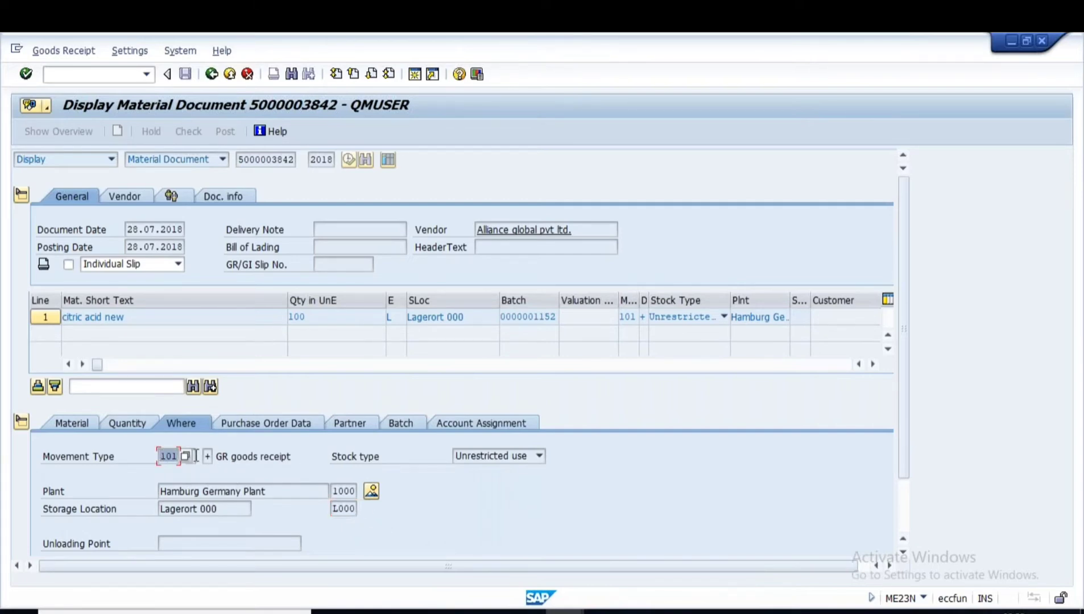
click(412, 427)
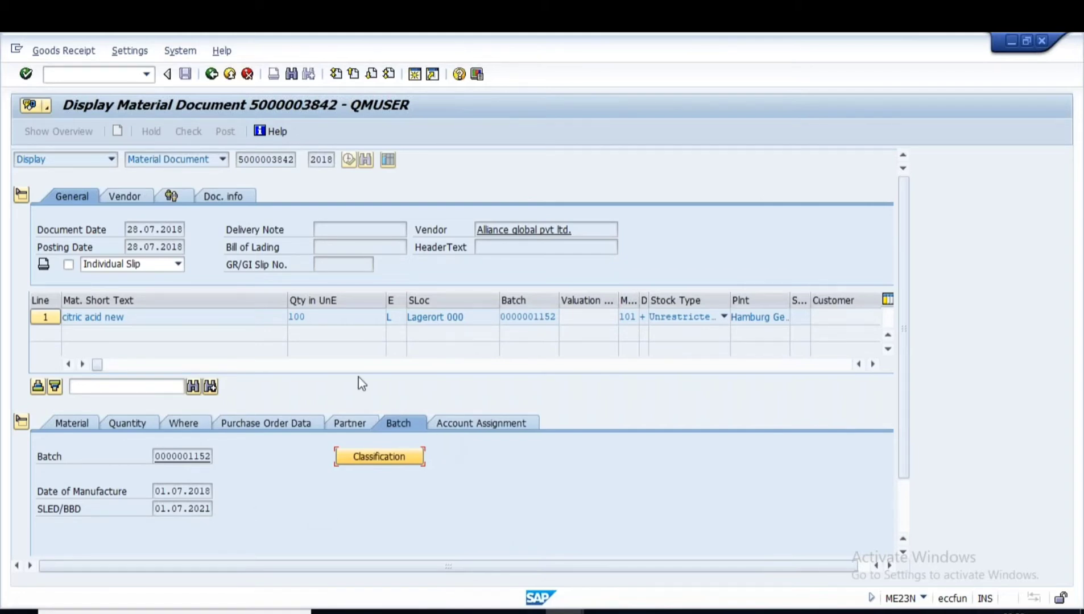
View the accounting document among the material document's FI documents, and return to the list of accounting documents
click(228, 196)
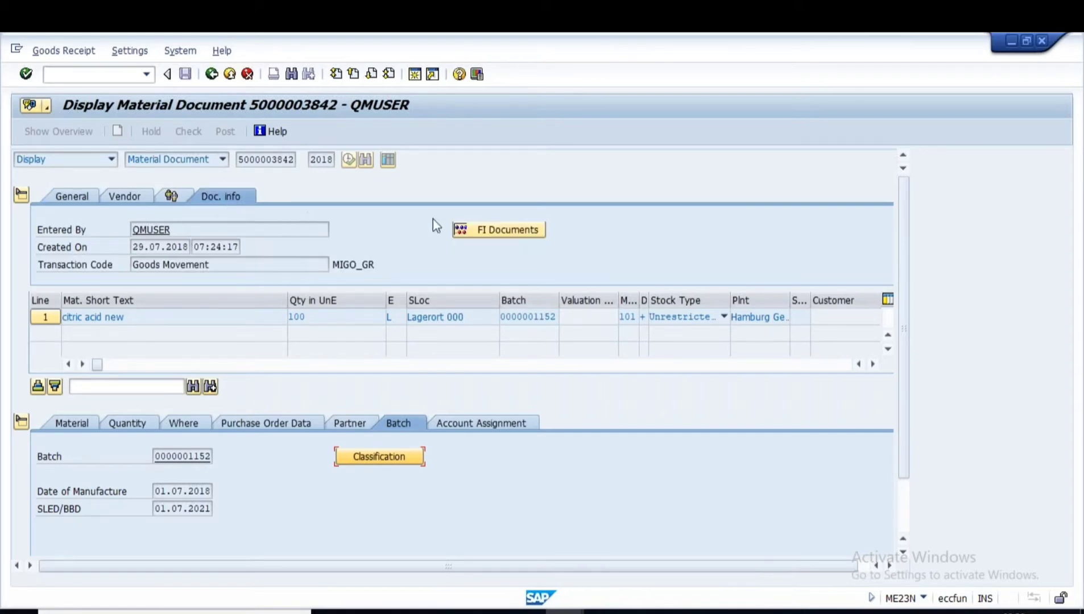
click(508, 233)
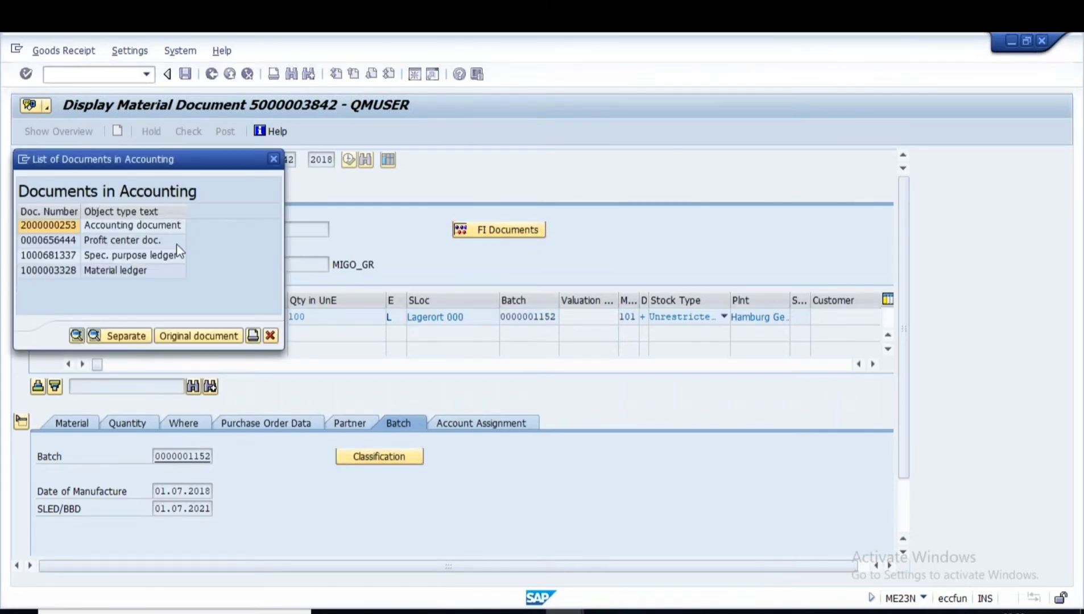
click(94, 227)
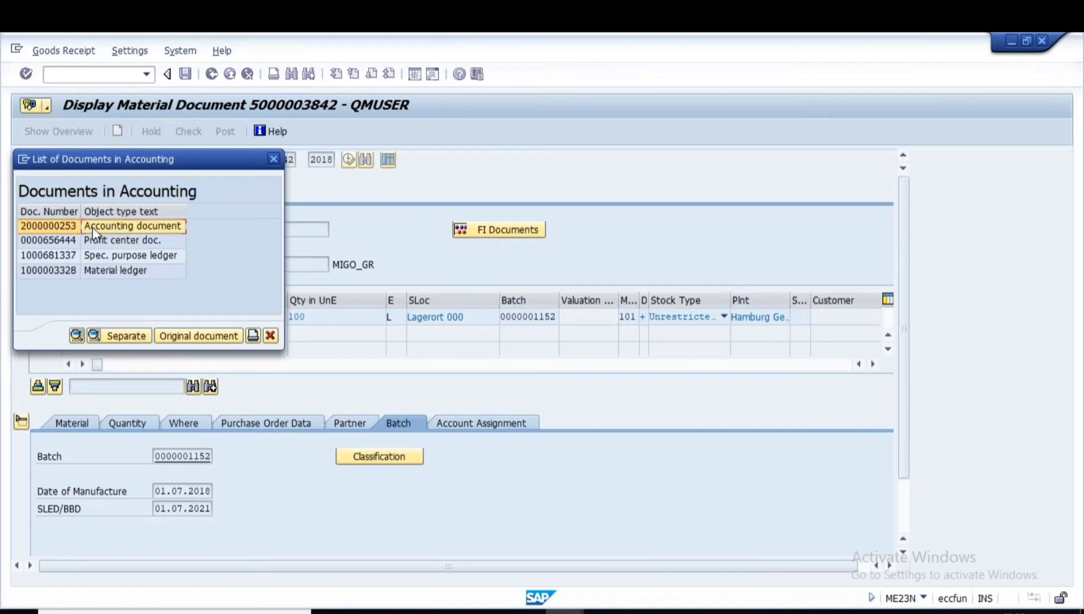
click(76, 335)
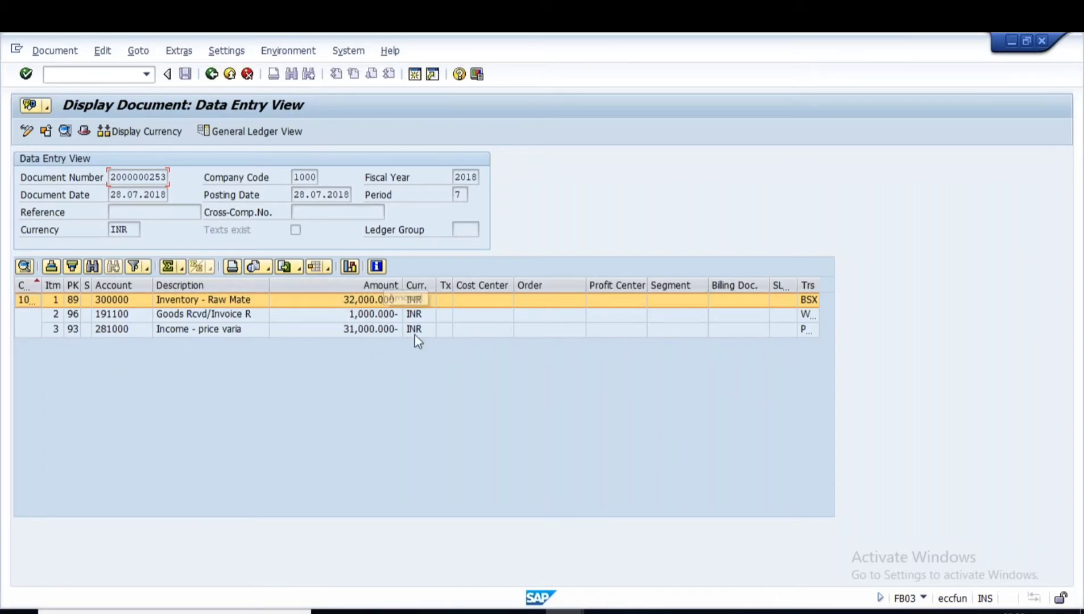
click(212, 75)
click(212, 74)
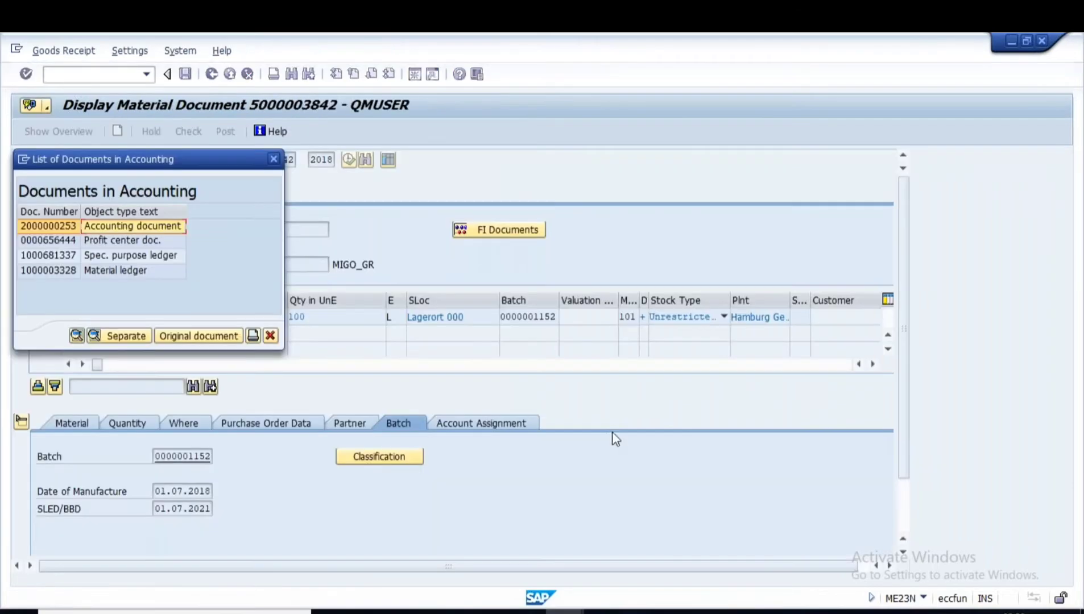
Present the Documents for Goods Movements slide in PowerPoint, circling the material and accounting documents in pen and writing "mm" beside the material document
click(759, 612)
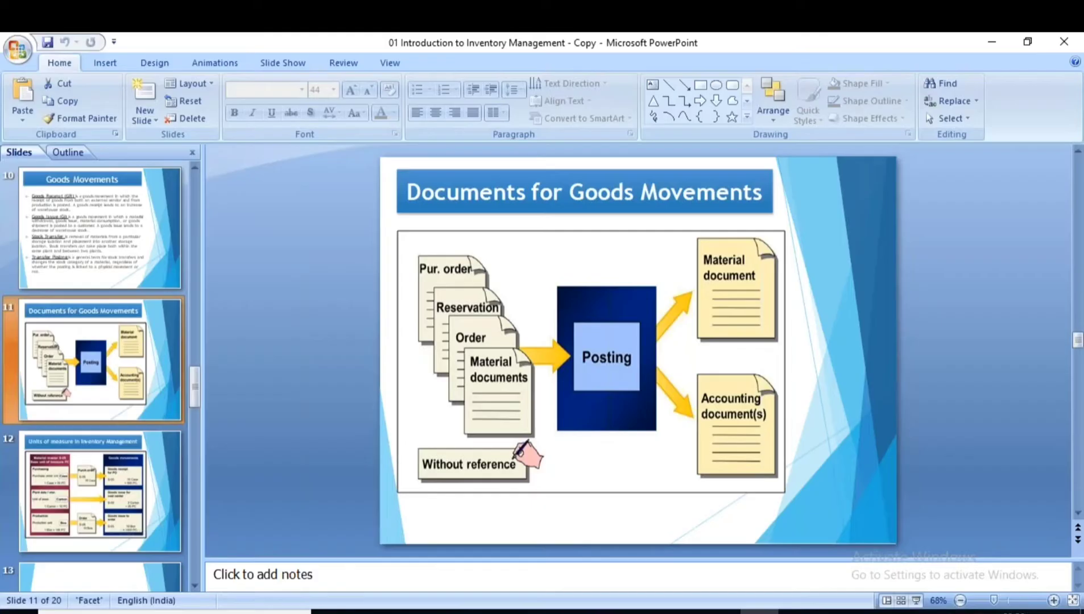
click(915, 600)
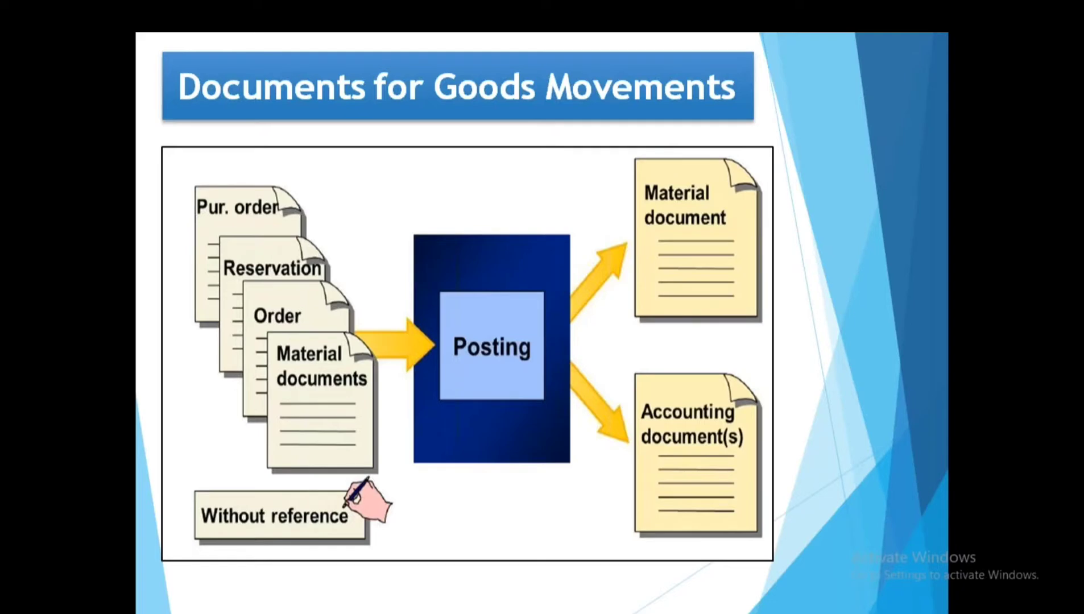
mouse_move(677, 135)
mouse_down()
mouse_move(720, 333)
mouse_move(785, 170)
mouse_move(657, 151)
mouse_up()
mouse_move(654, 361)
mouse_down()
mouse_move(635, 398)
mouse_move(739, 503)
mouse_move(653, 359)
mouse_up()
mouse_move(581, 181)
mouse_down()
mouse_move(612, 179)
mouse_move(622, 196)
mouse_move(662, 170)
mouse_up()
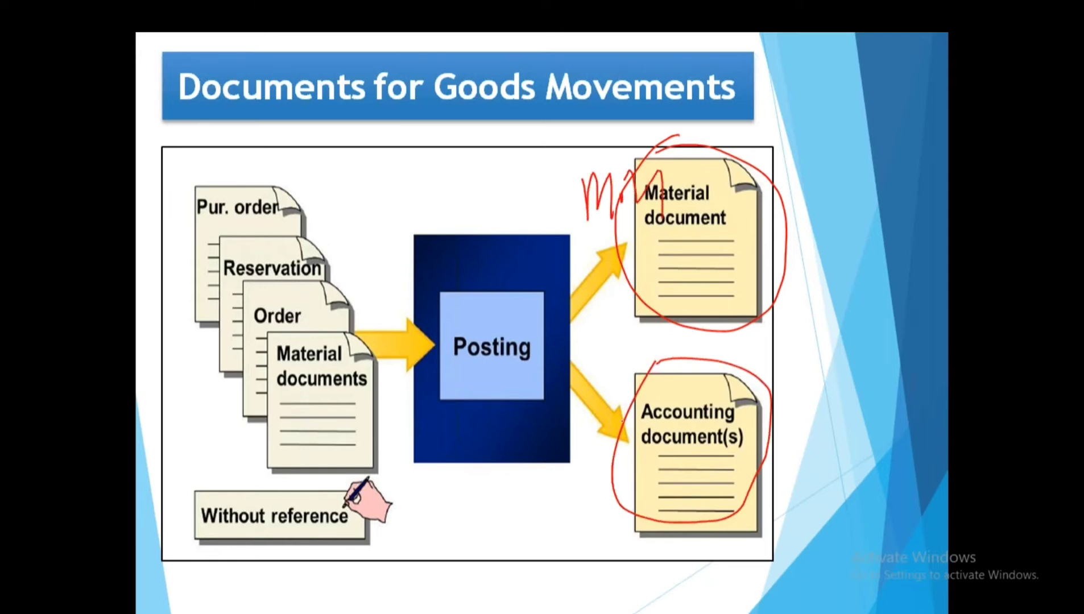
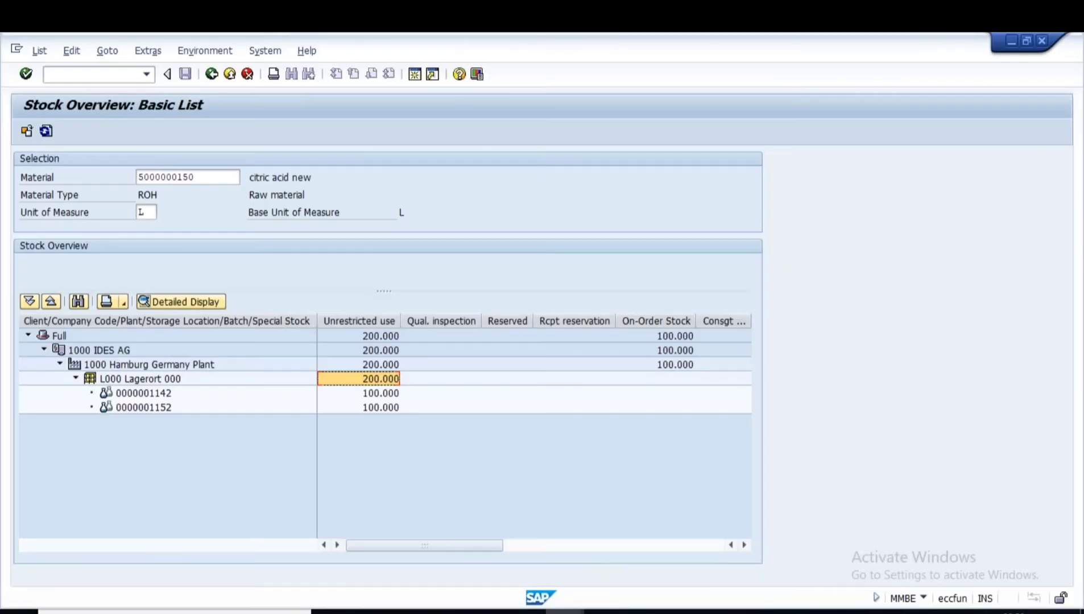
Leave the stock overview in the MMBE session and run transaction MM02
click(140, 177)
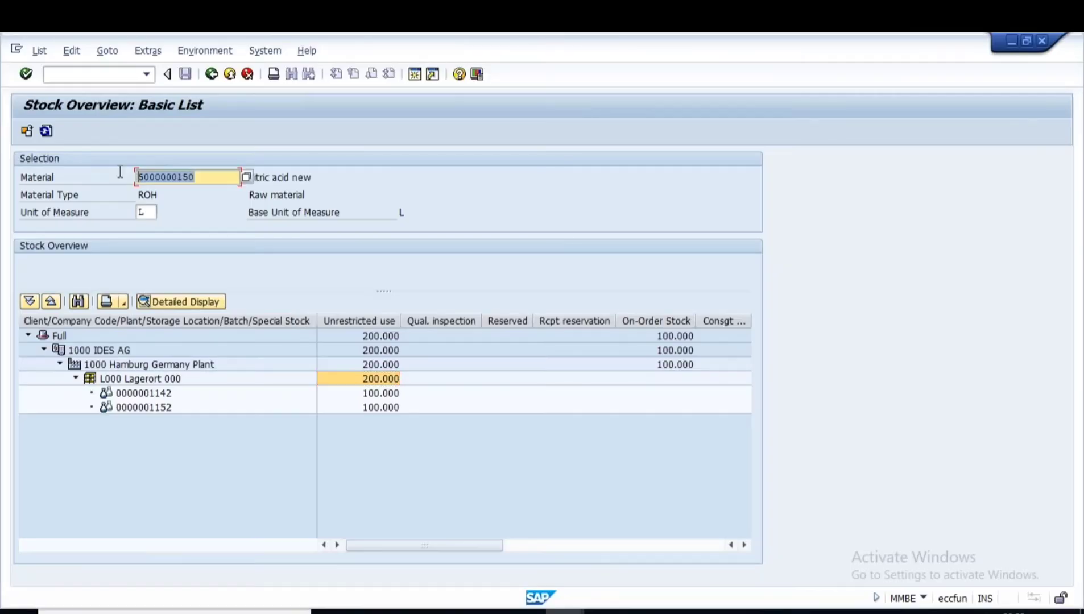
click(212, 74)
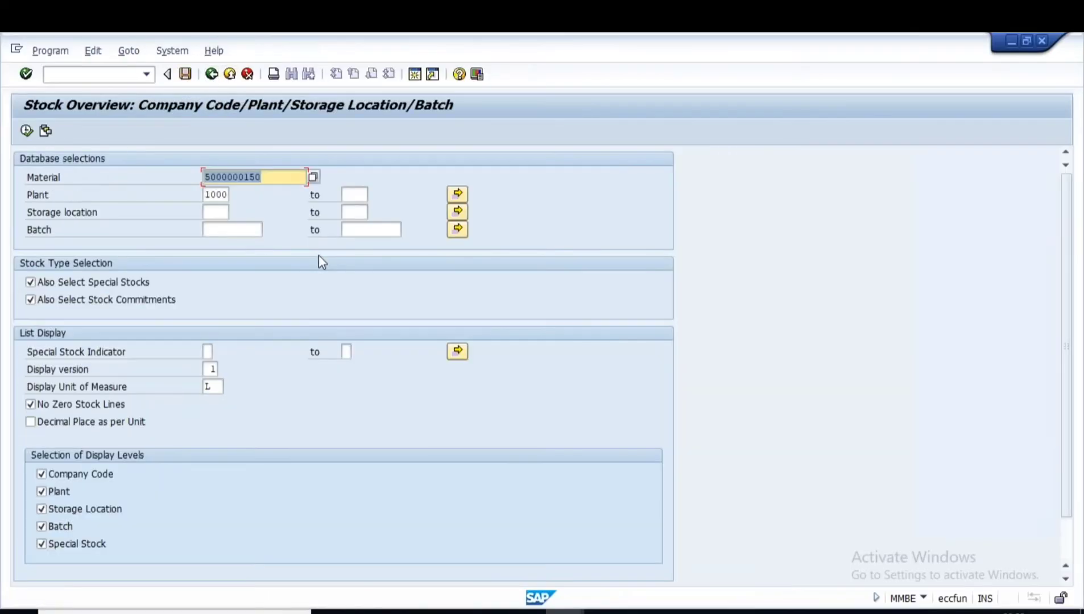
click(212, 74)
text(mm0)
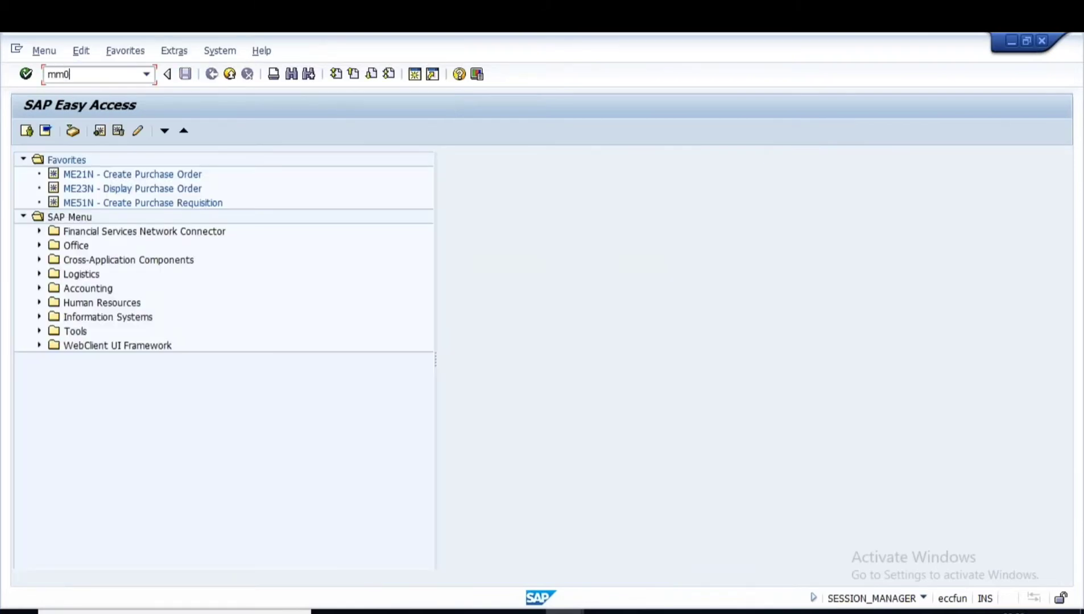
text(2)
key(Return)
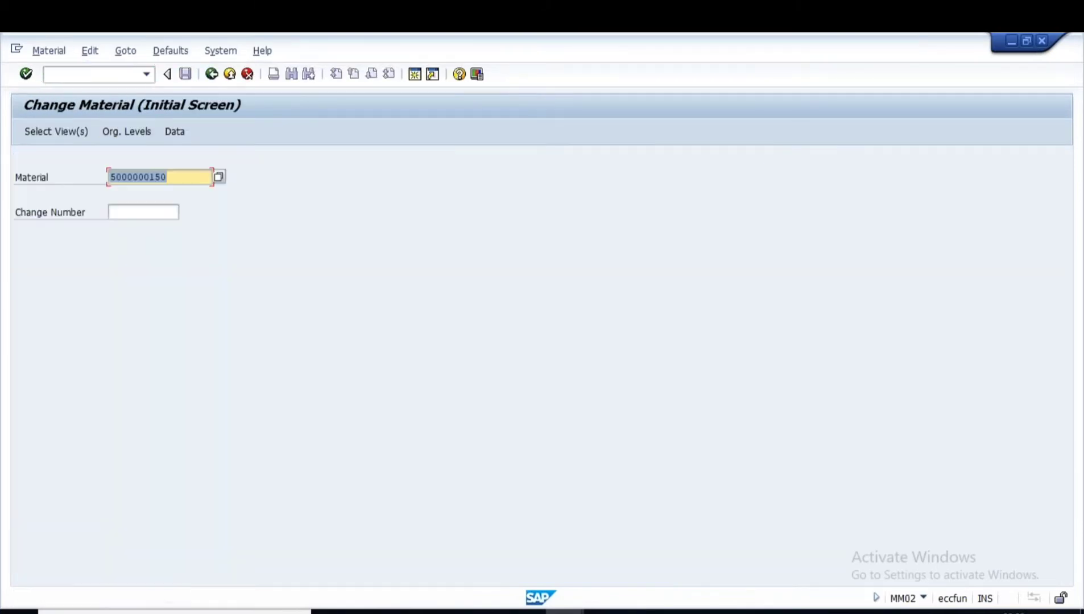
key(Return)
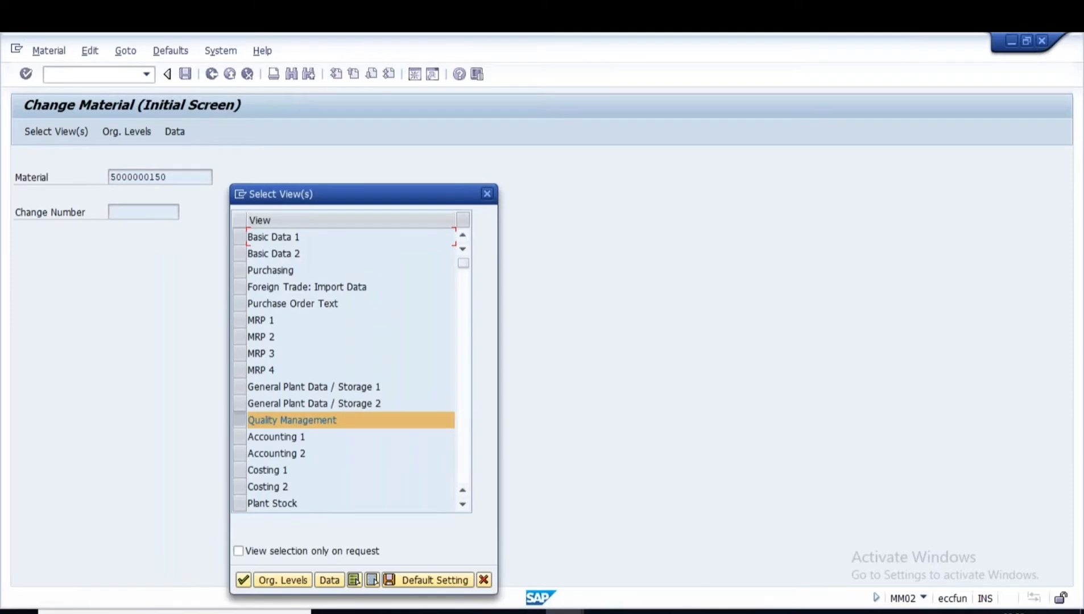
click(239, 420)
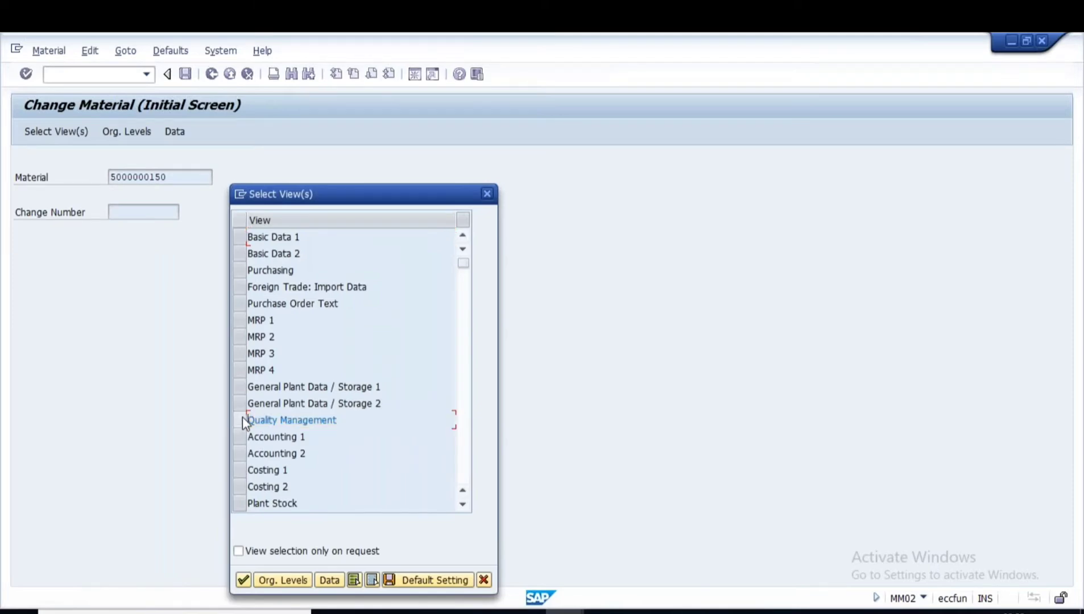
click(239, 270)
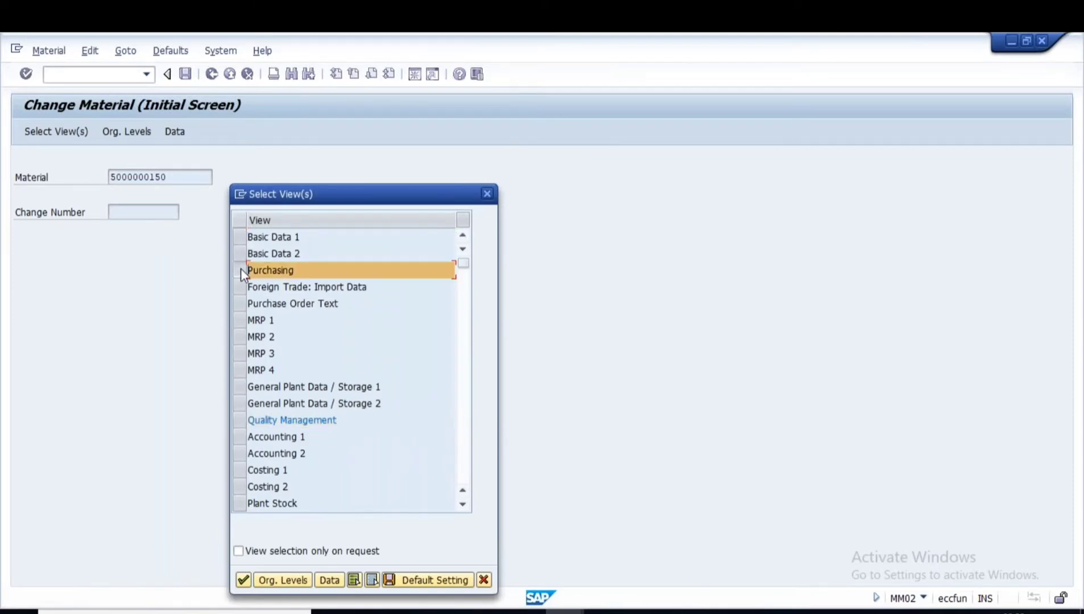
click(244, 580)
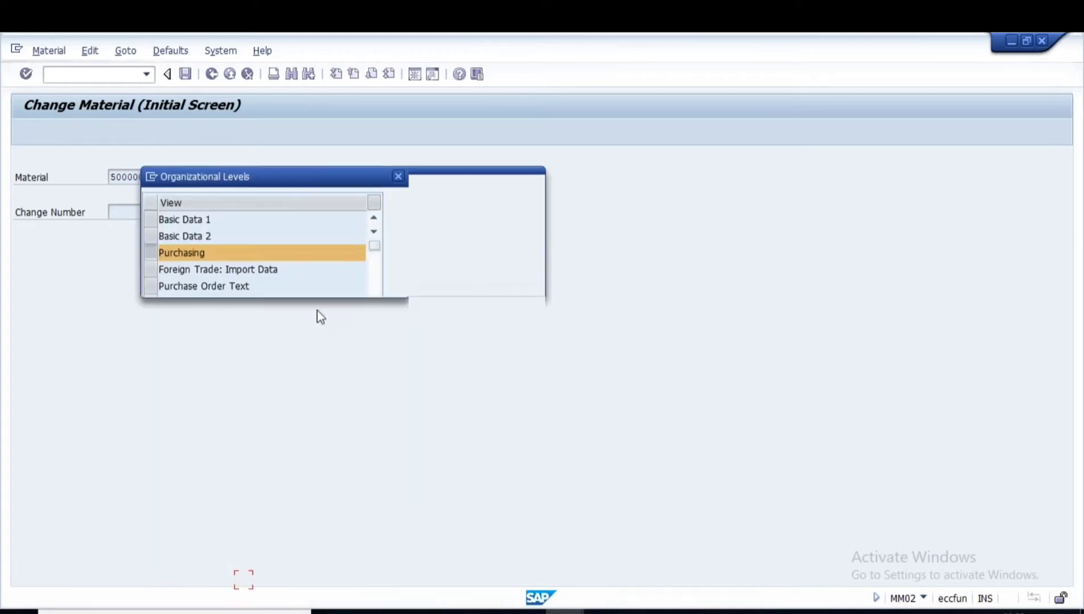
click(343, 283)
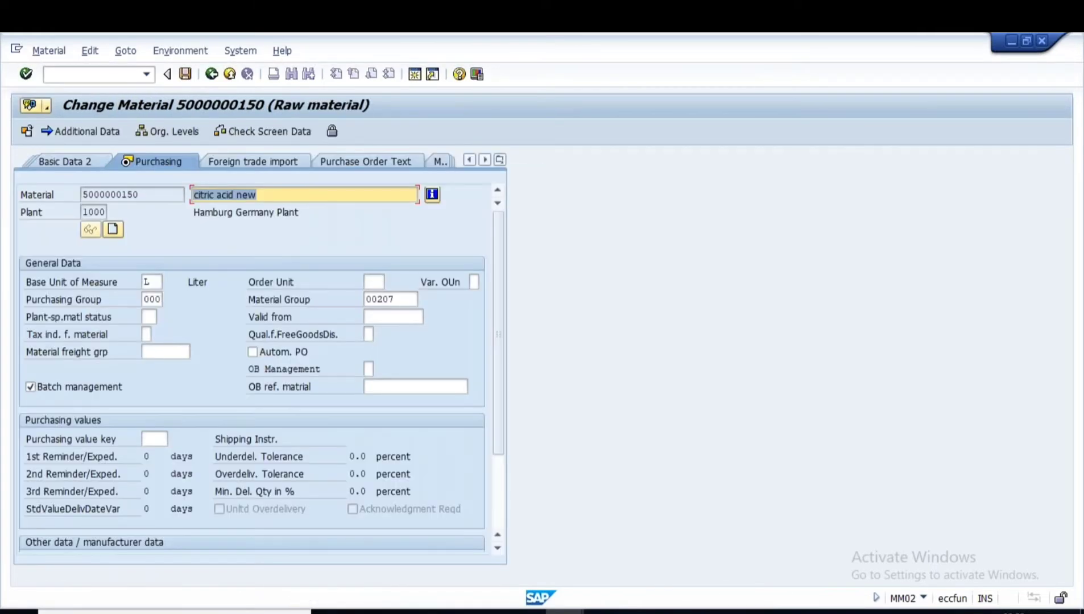
Keep L as the material's base unit of measure and choose DR (drum) as its order unit
click(153, 283)
click(156, 282)
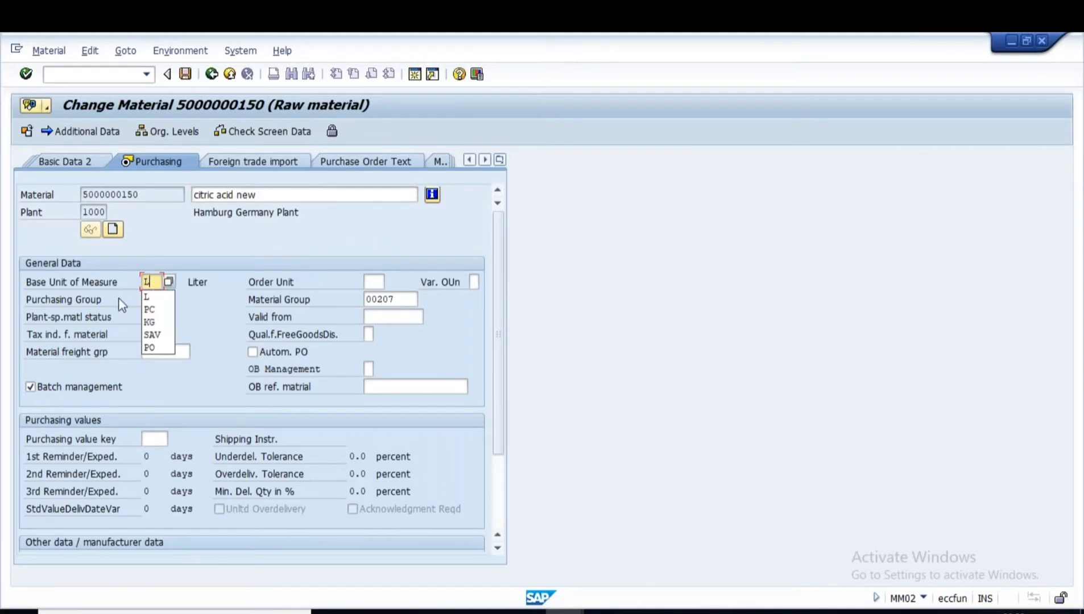
click(150, 296)
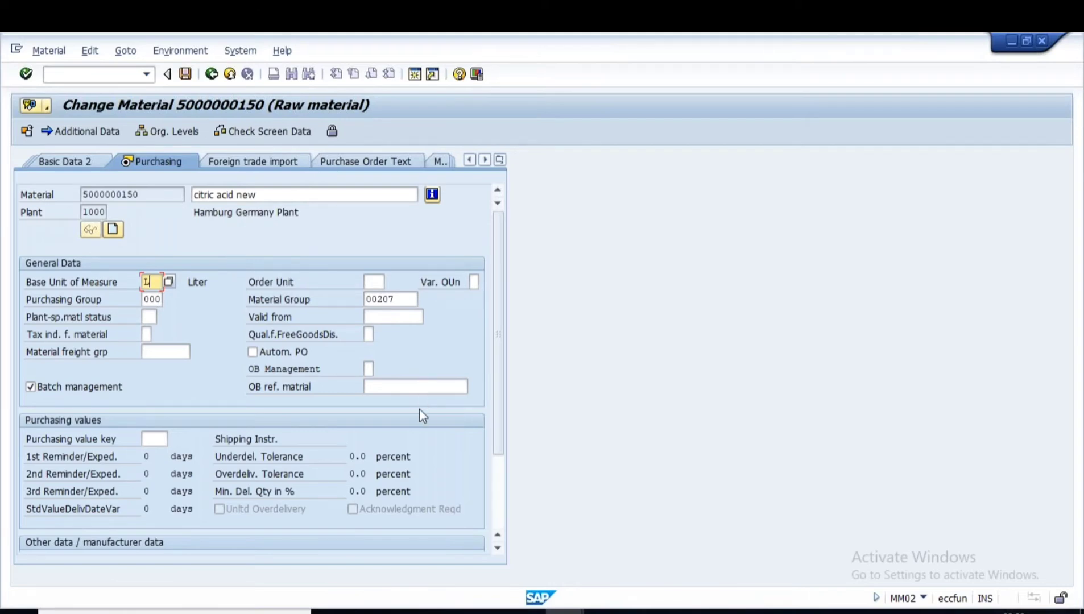
click(373, 283)
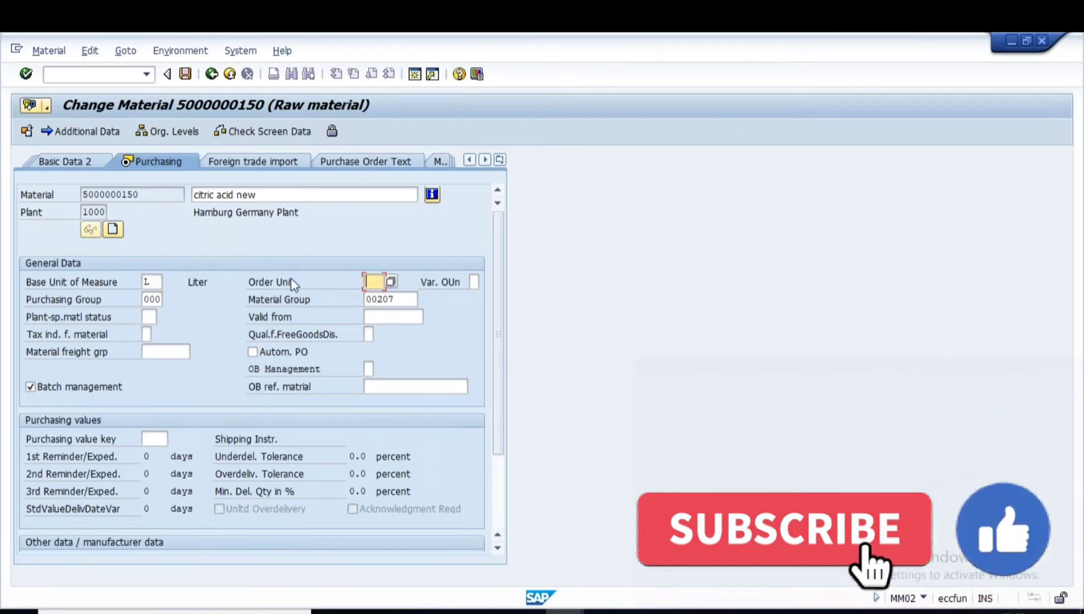
click(391, 282)
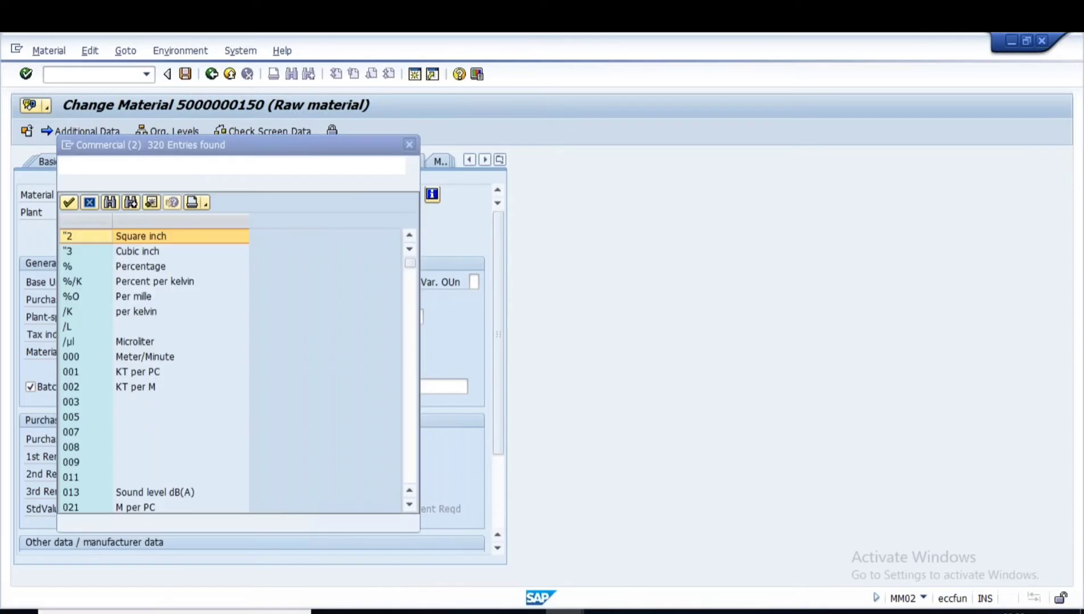
scroll(205, 425, down, 20)
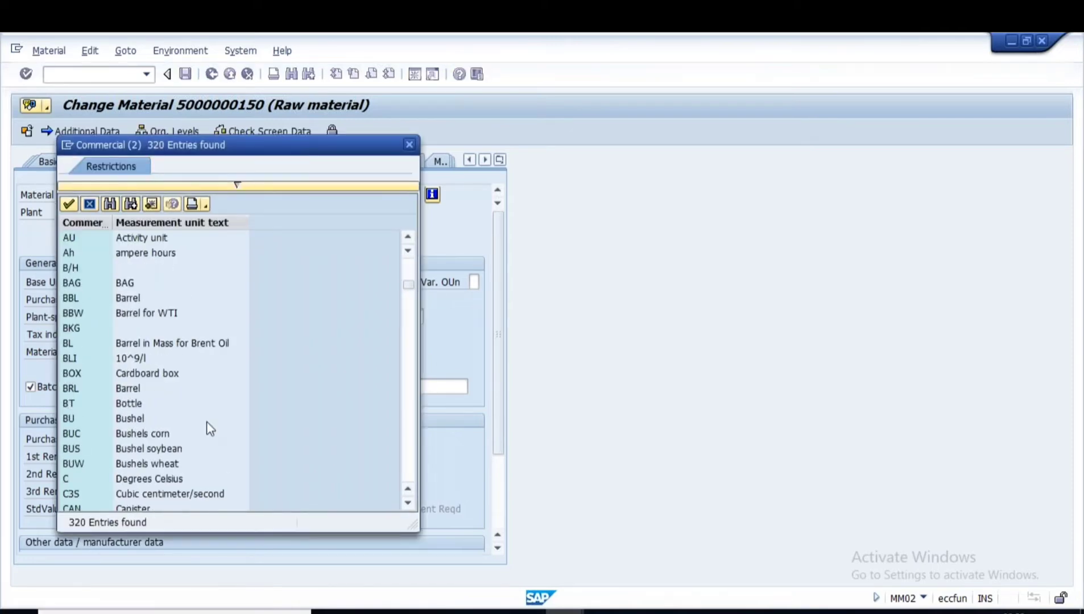
scroll(207, 428, down, 6)
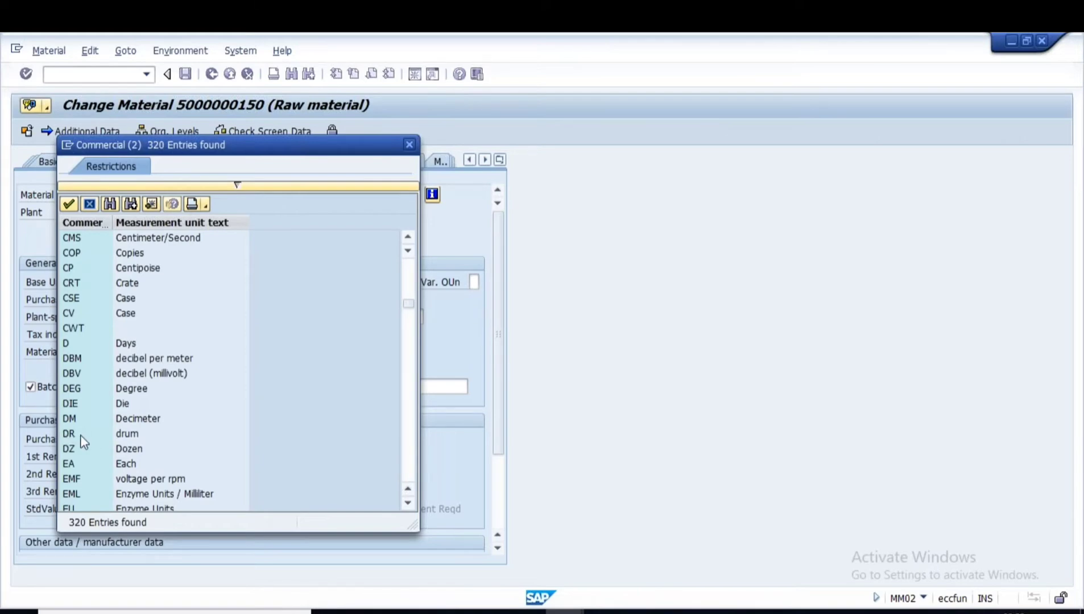
double_click(73, 436)
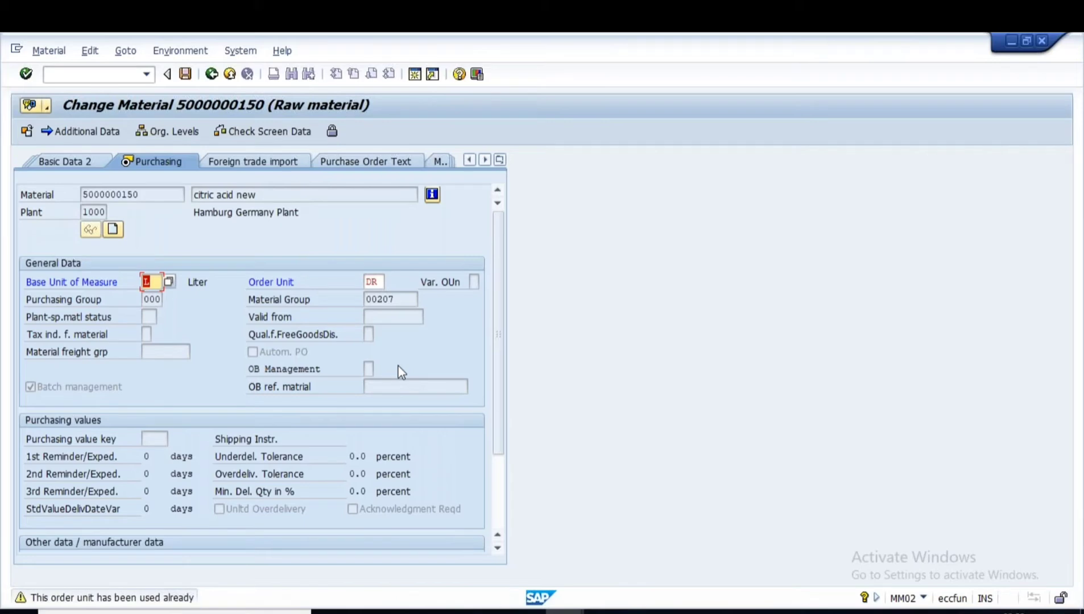
Accept the order unit warning and define the unit conversion as 1 DR to 100 L
key(Return)
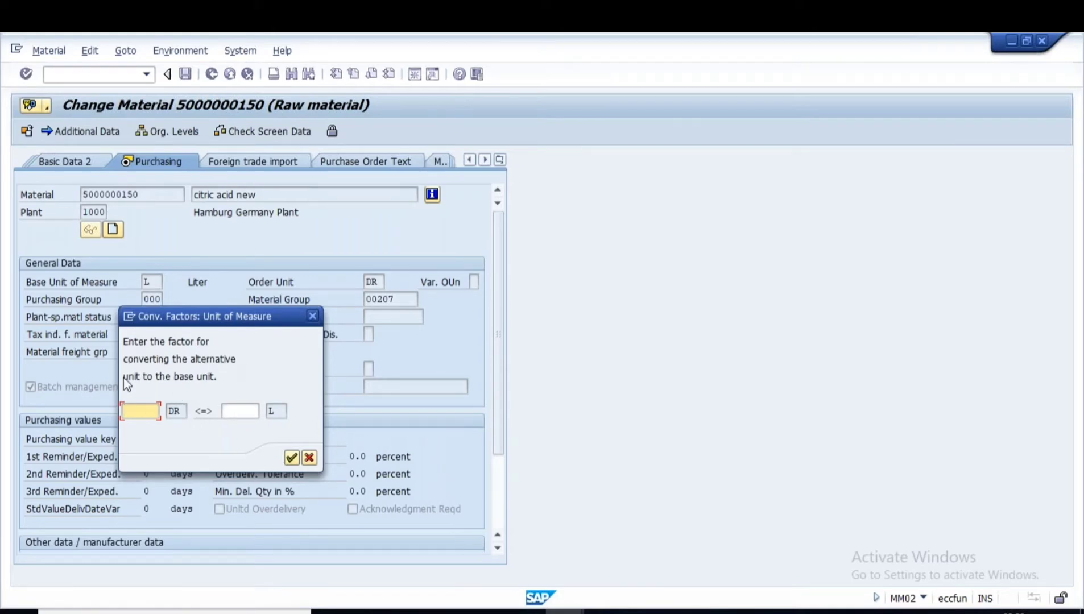
text(1)
click(248, 411)
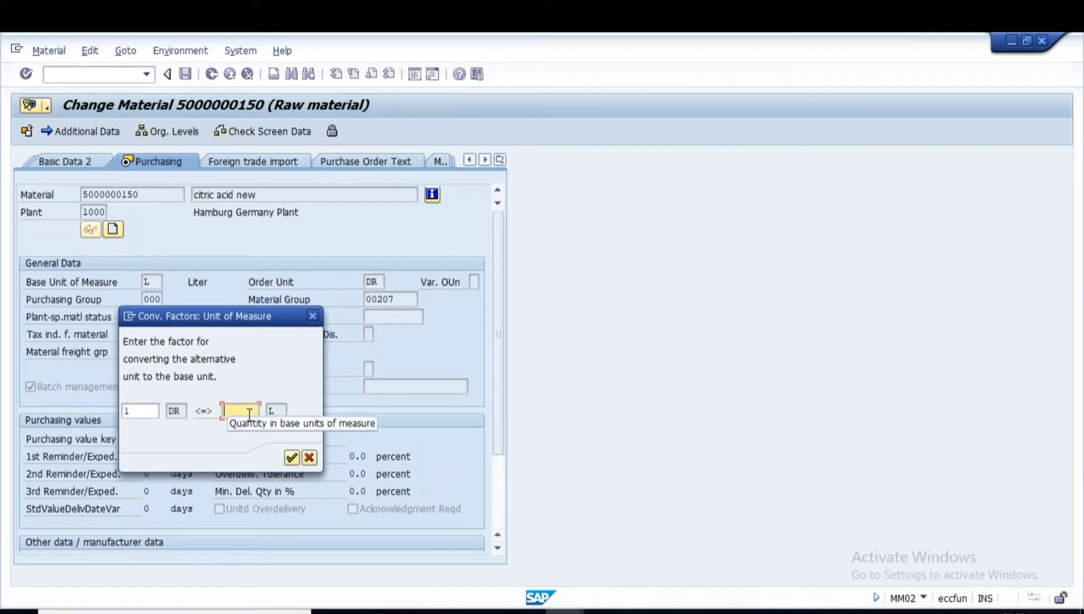
text(1)
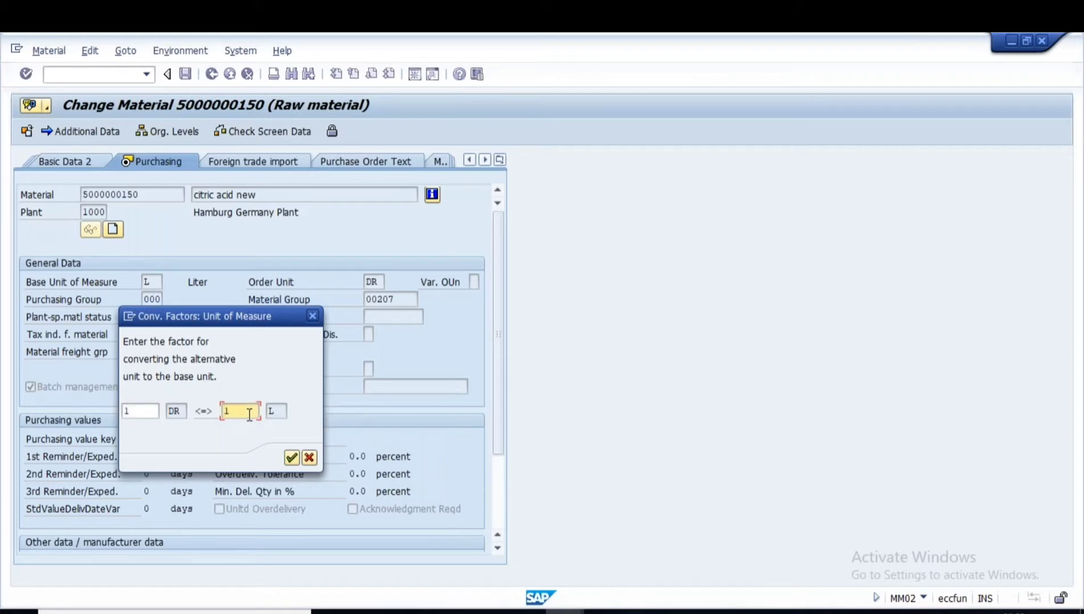
text(00)
click(292, 458)
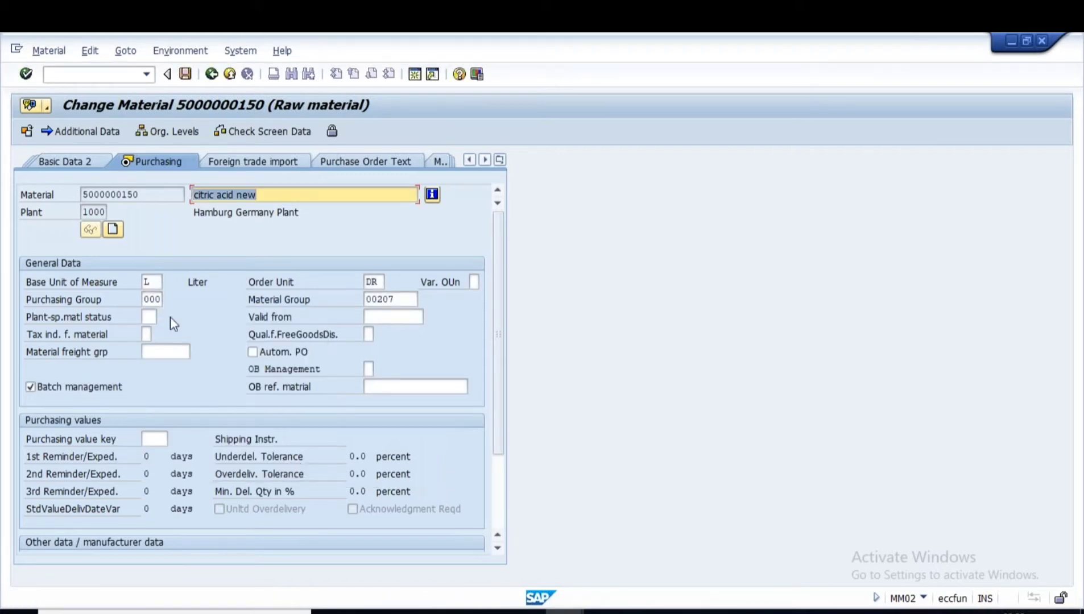
Review the base and order units, and check the drum-to-liter conversion among the units of measure in the material's additional data
click(150, 281)
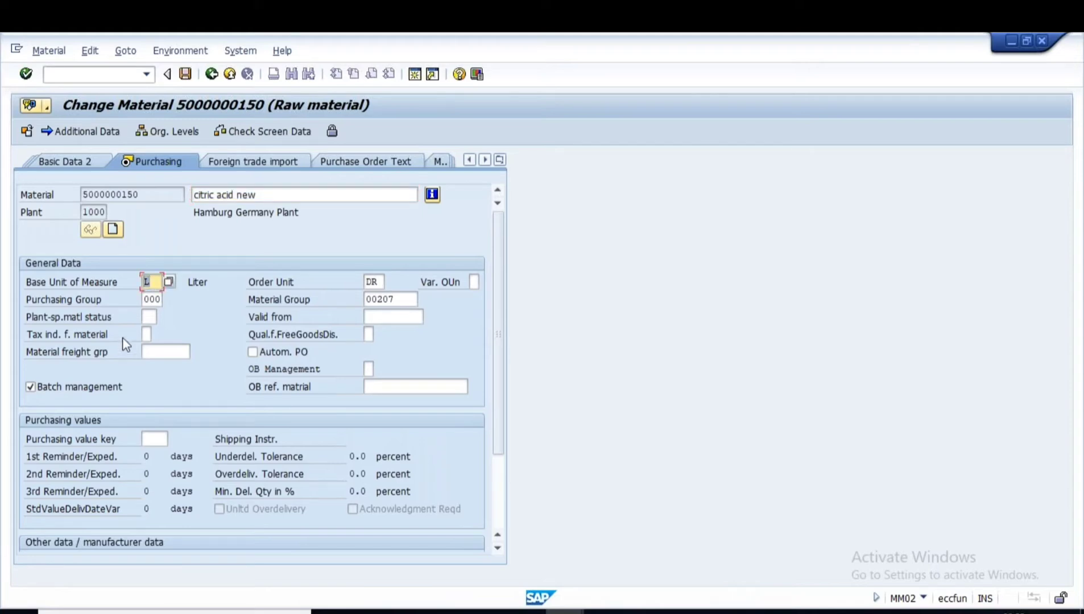
click(374, 282)
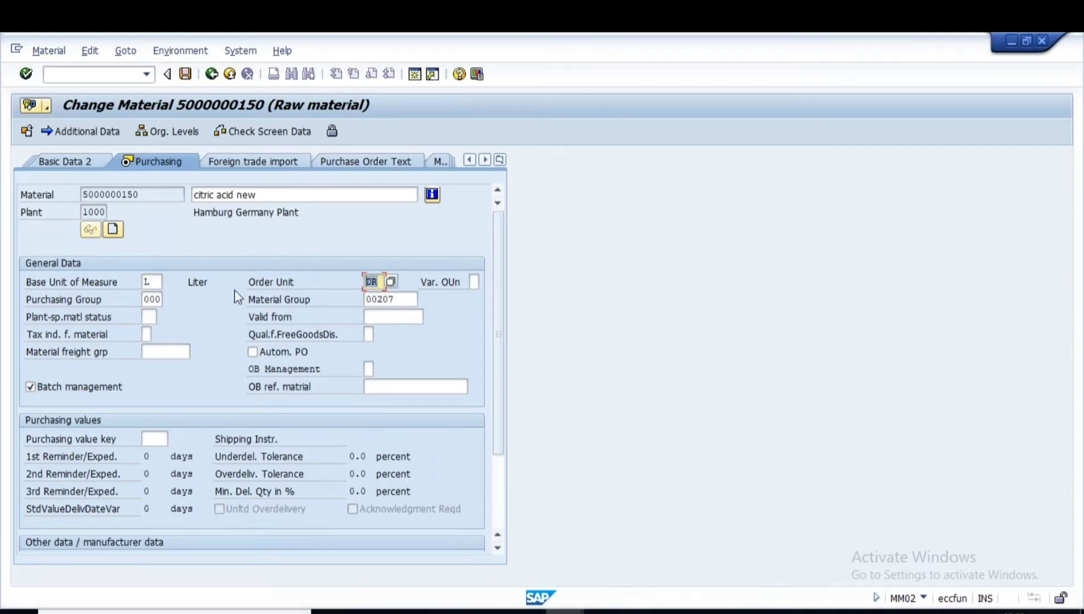
click(79, 129)
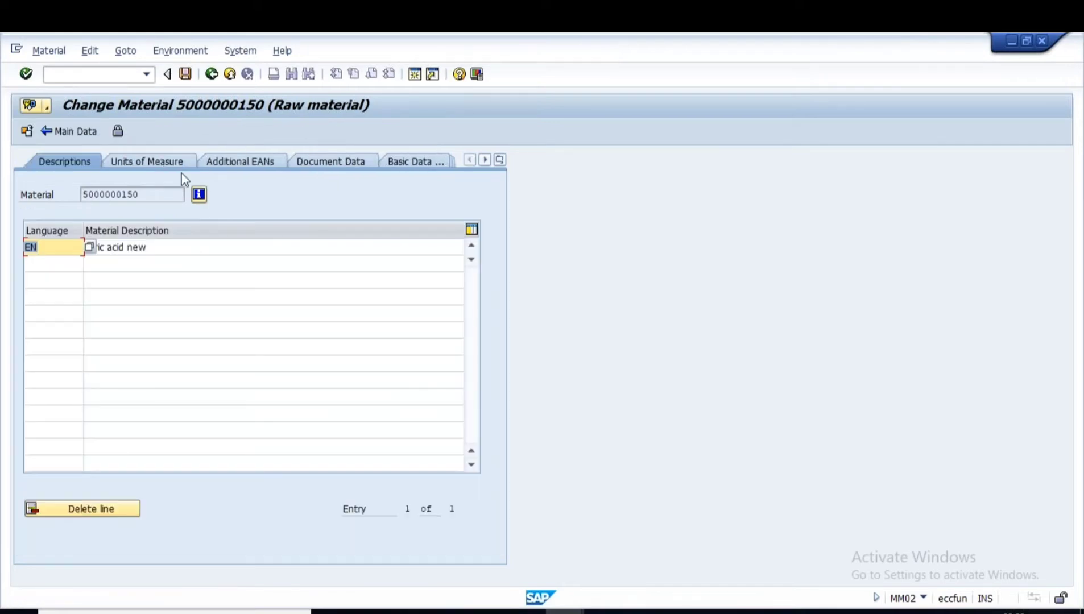
click(147, 161)
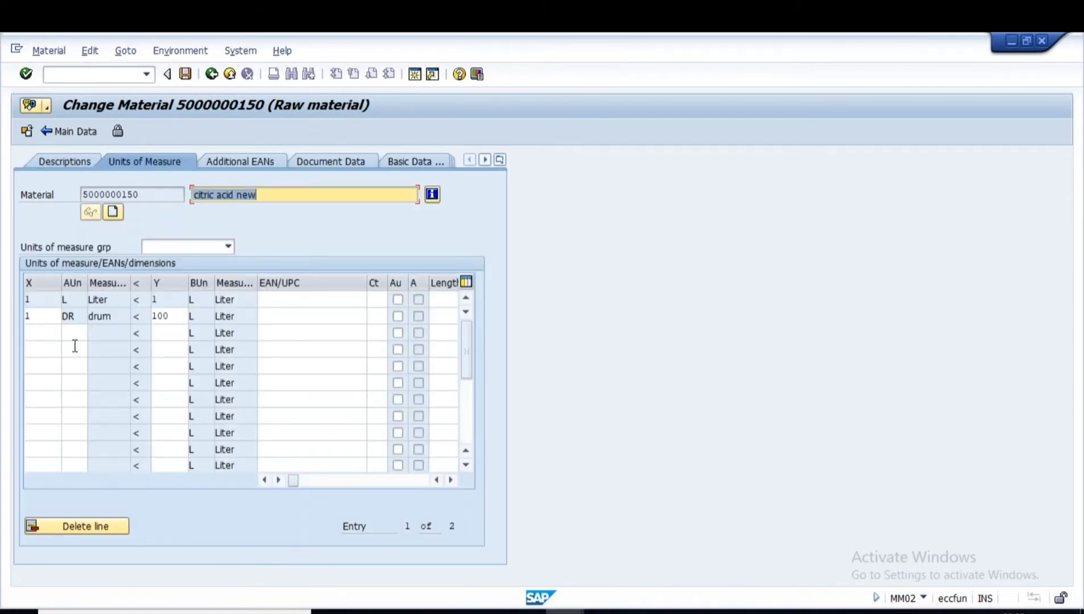
click(39, 316)
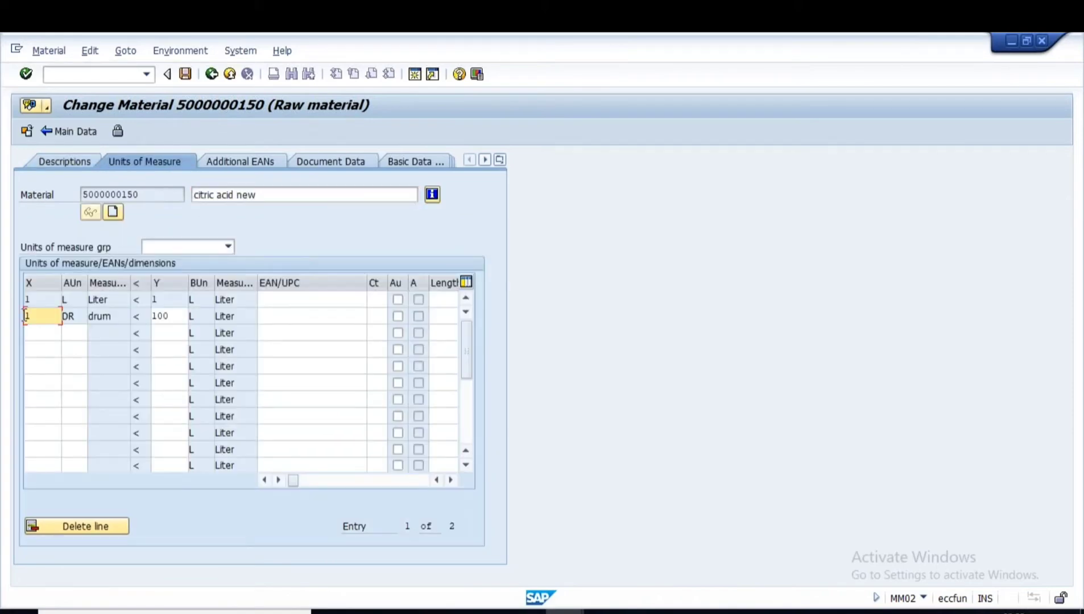
double_click(162, 315)
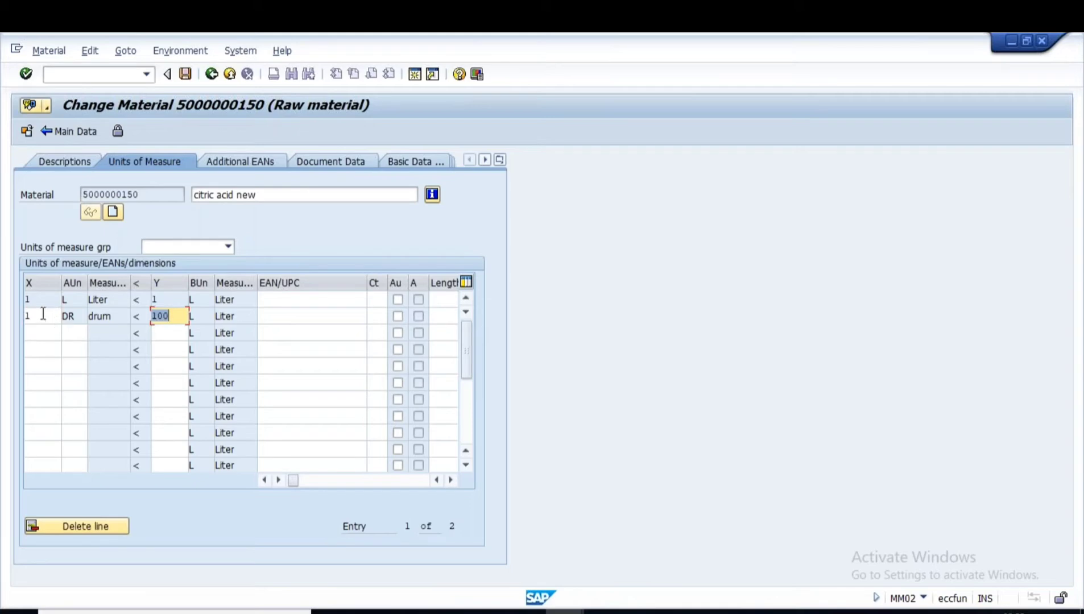
drag(77, 317, 37, 317)
drag(178, 316, 130, 317)
click(72, 132)
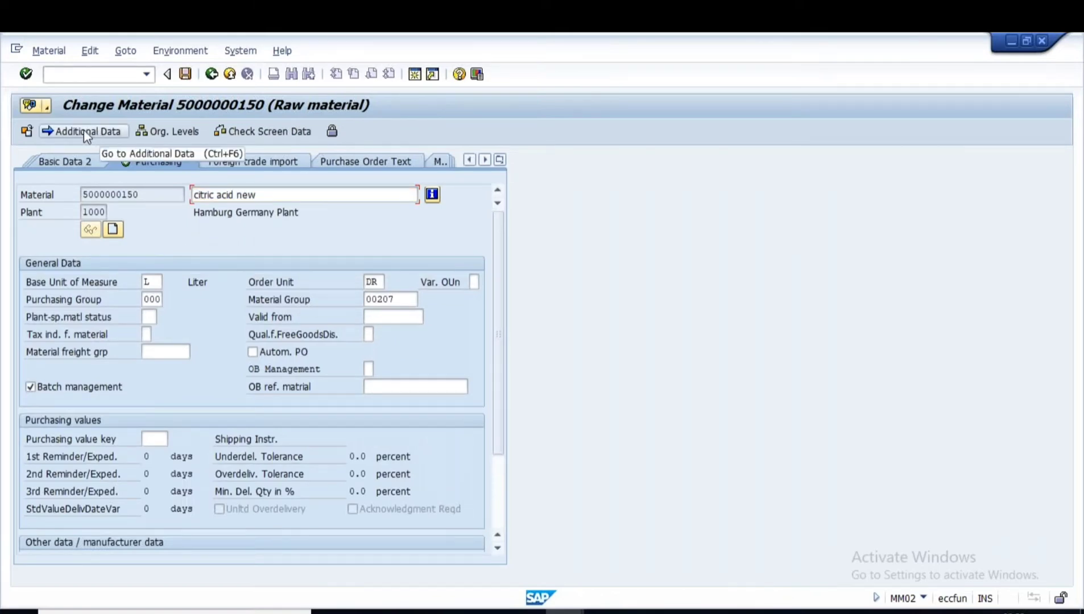
click(83, 128)
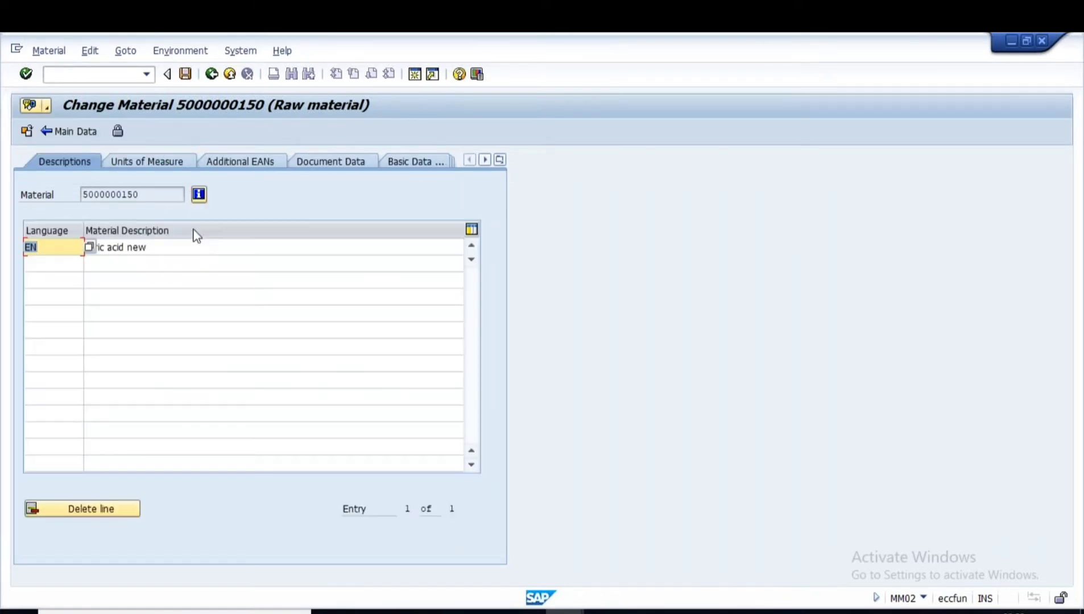
click(161, 165)
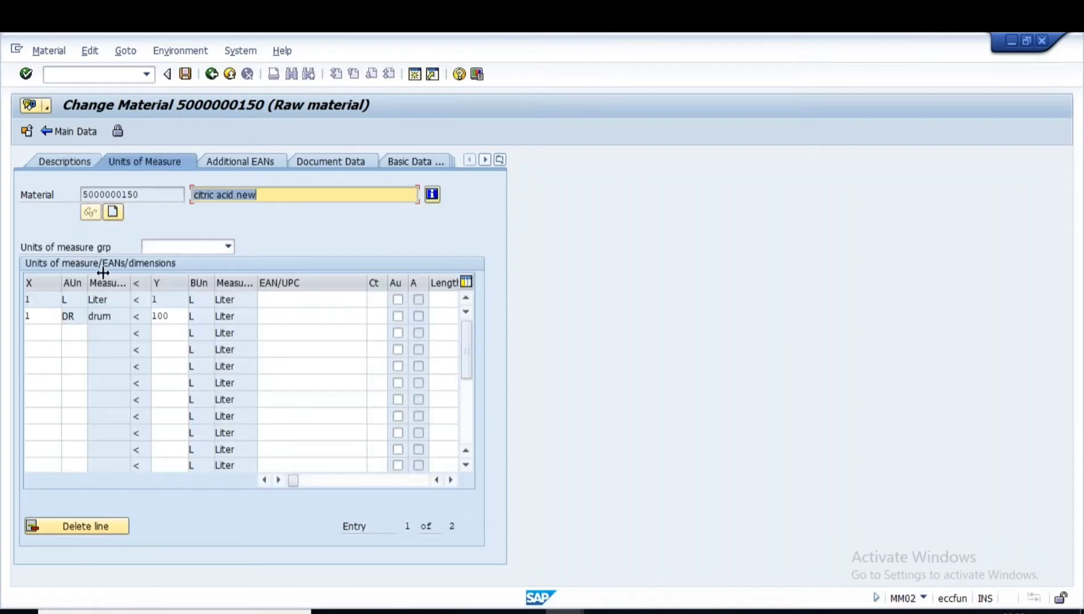
Save the material change, leave the Change Material session's initial screen and run transaction ME21N
click(212, 74)
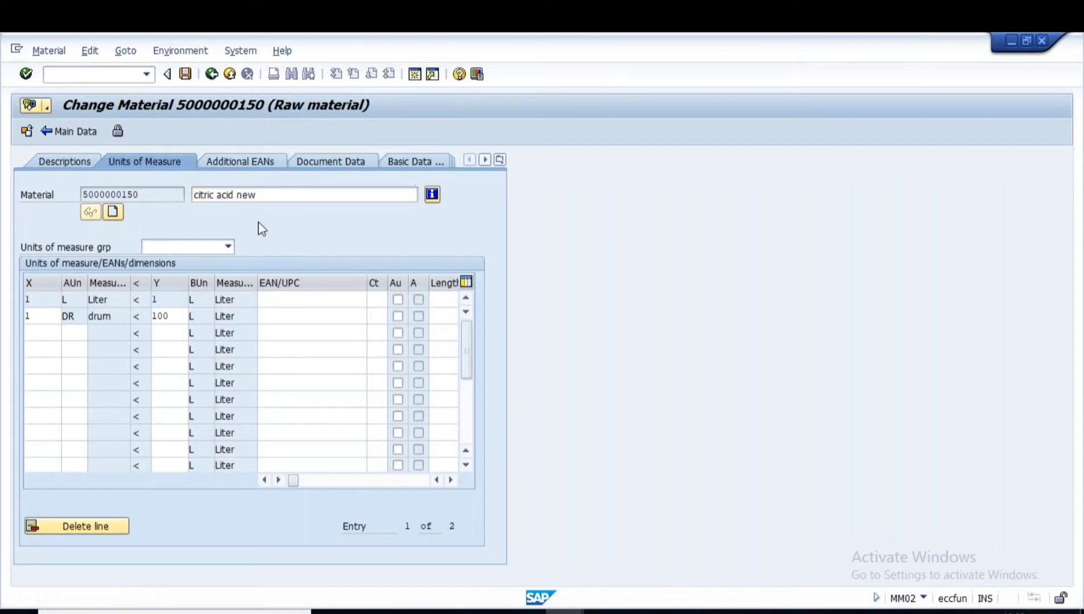
click(185, 74)
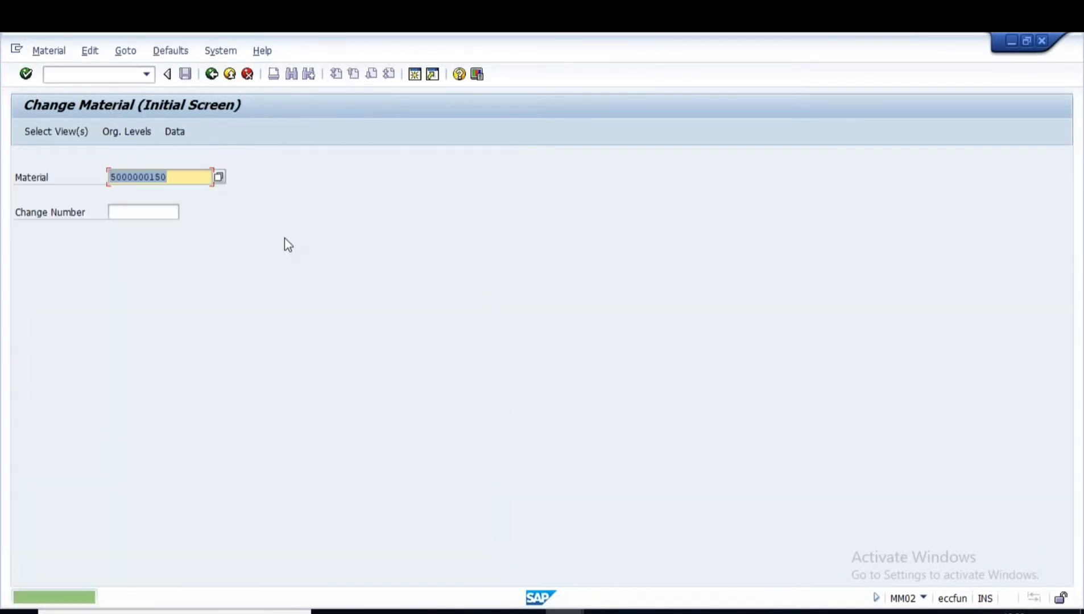
click(564, 612)
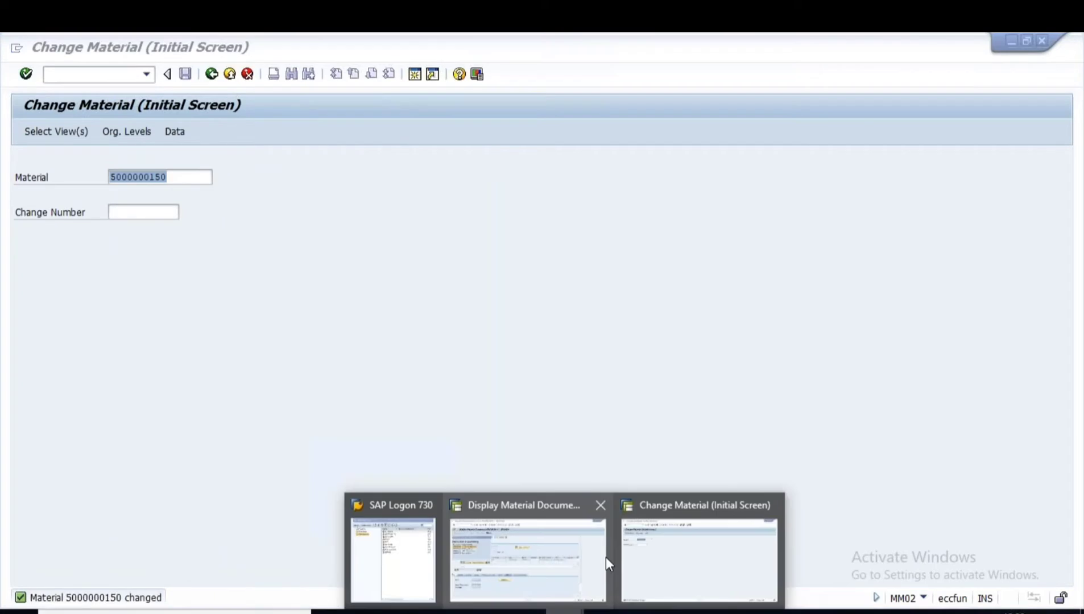
click(705, 539)
click(212, 75)
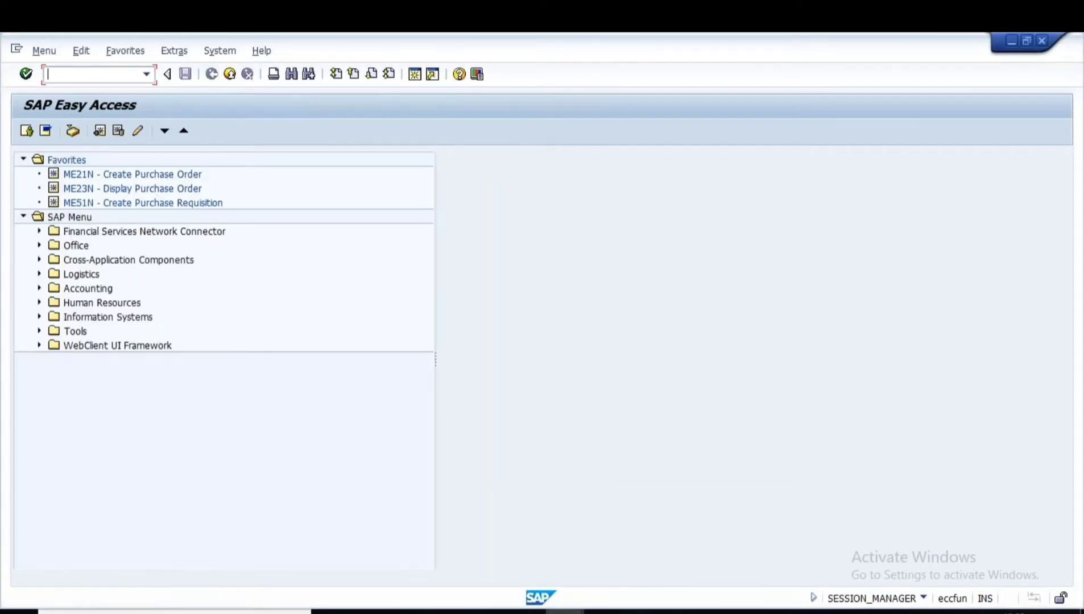
text(me21n)
key(Return)
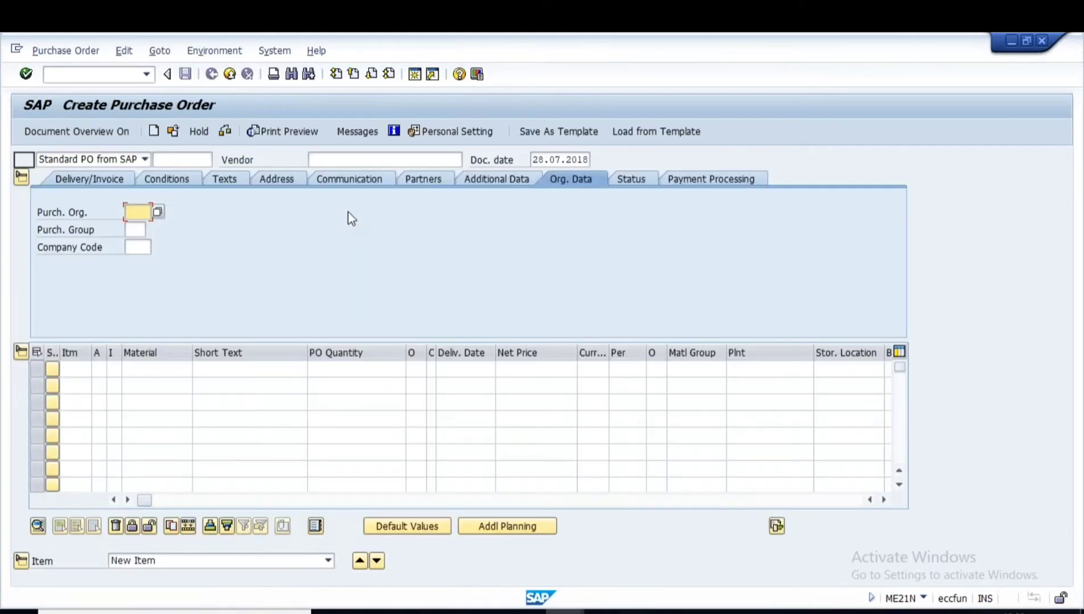
Enter vendor Alliance global pvt ltd. in the purchase order header with purchasing organization 1000, purchasing group 100 and company code 1000
click(346, 159)
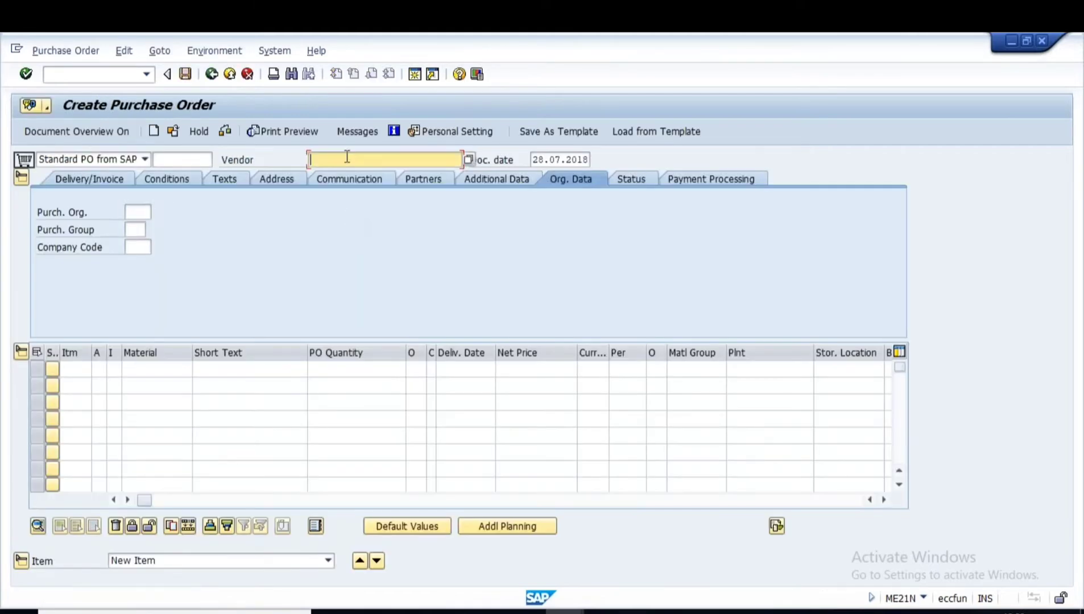
click(341, 161)
click(326, 172)
key(Return)
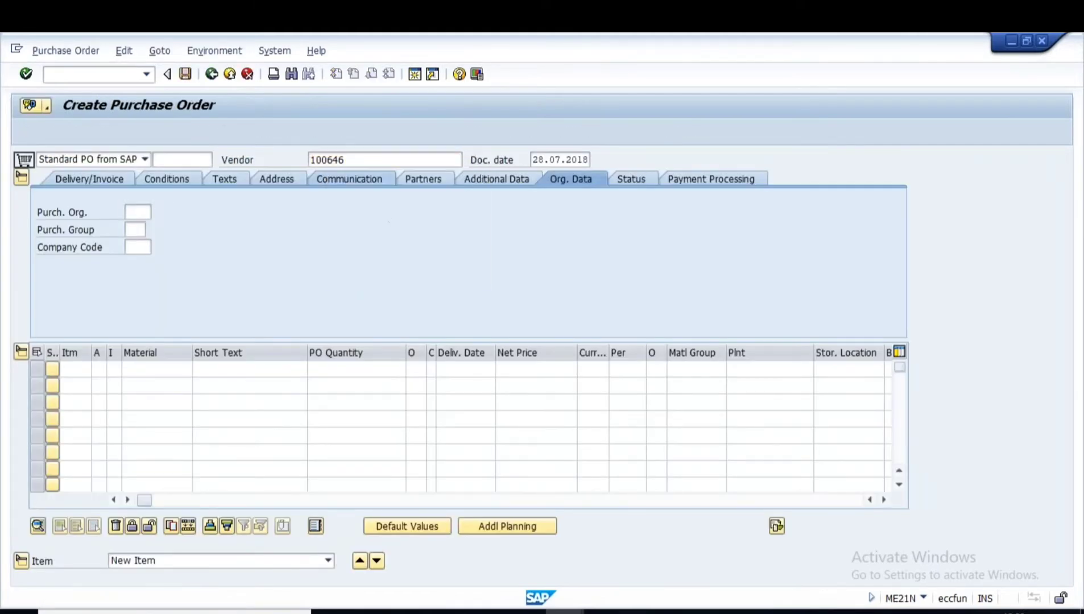
text(1000)
key(Tab)
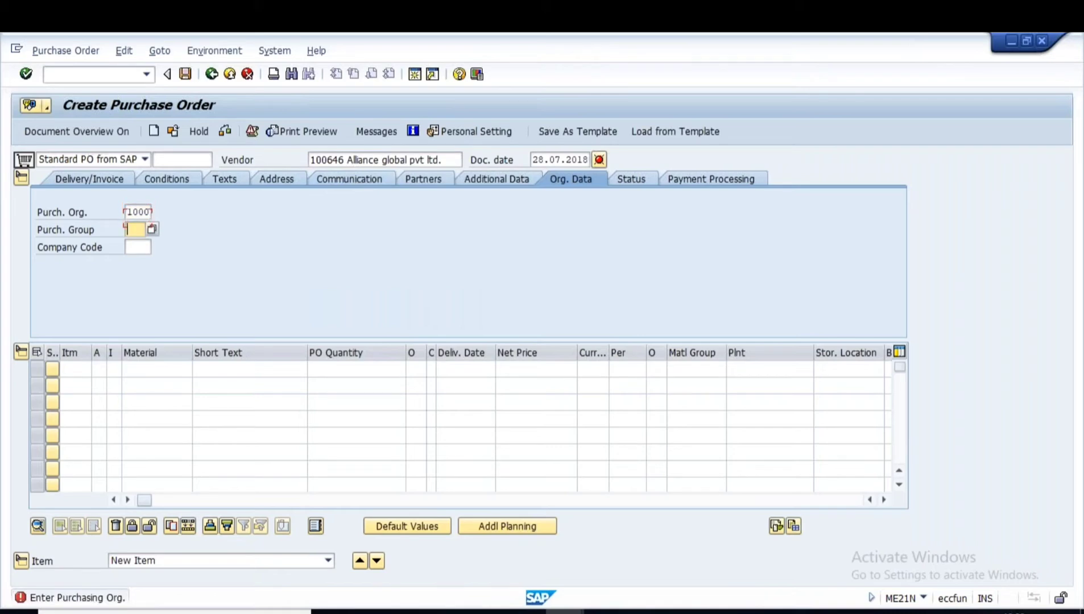
text(100)
key(Tab)
text(1000)
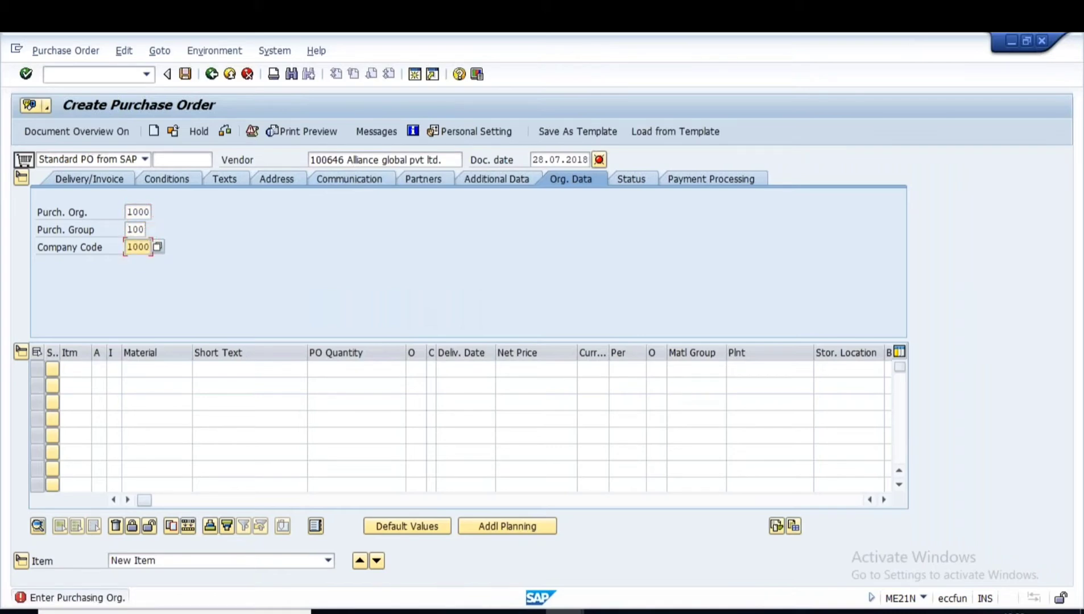
key(Return)
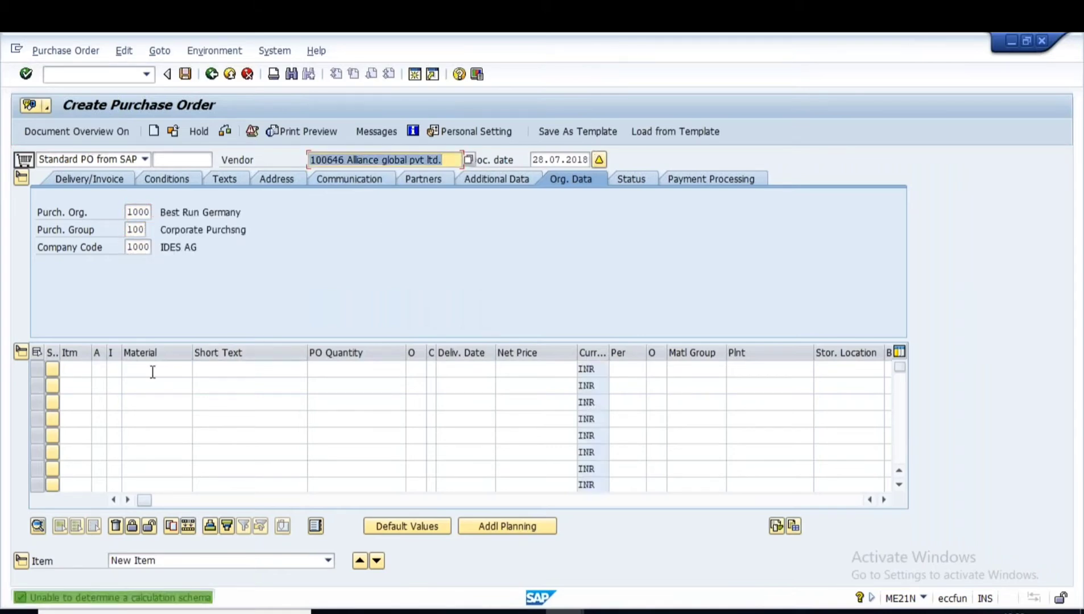
click(153, 372)
key(Return)
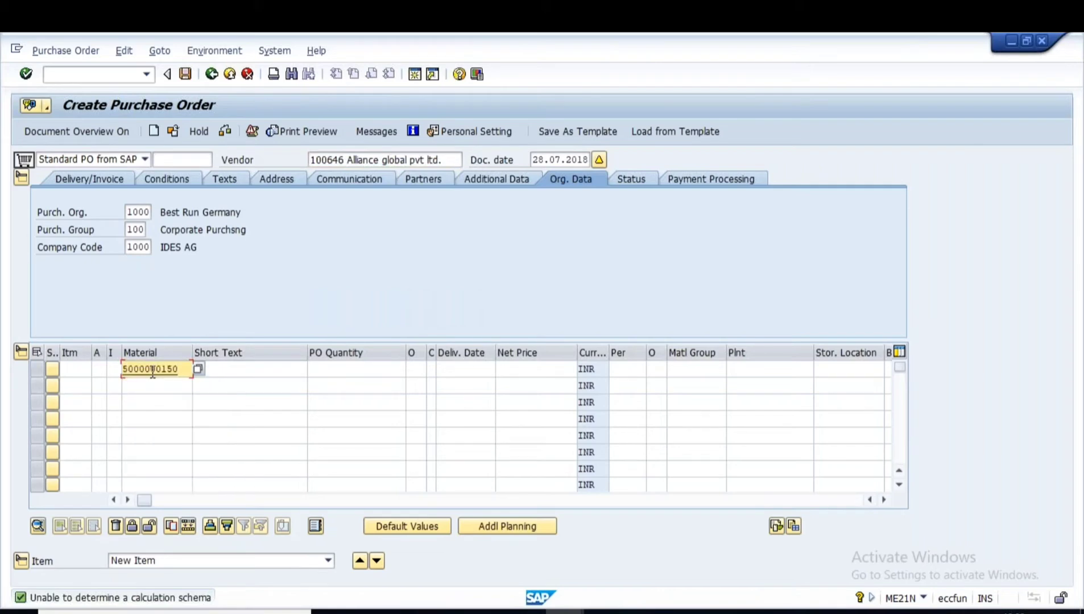
key(Tab)
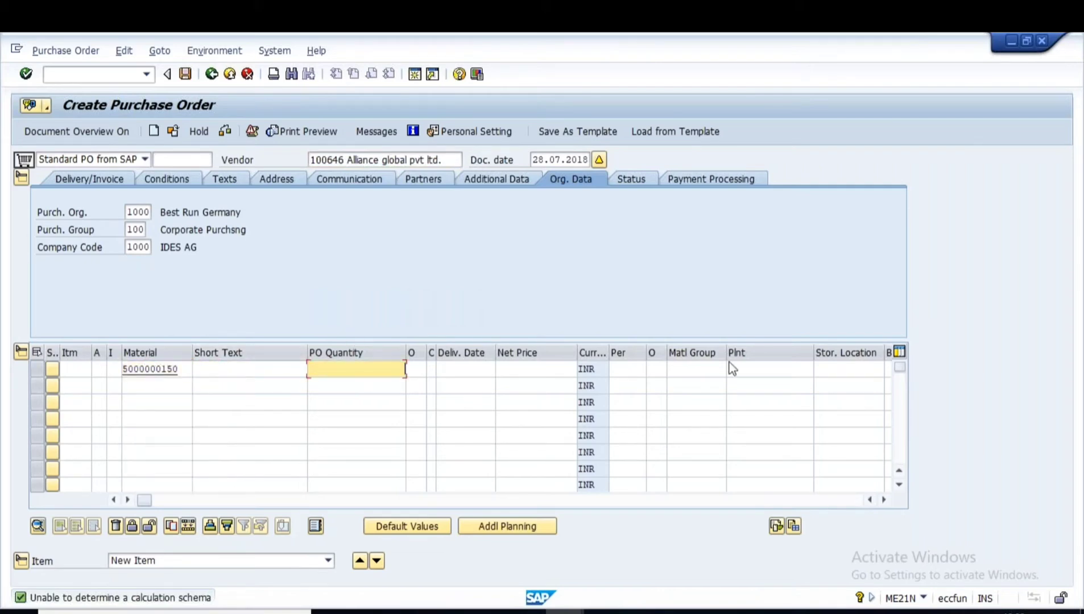
click(757, 373)
text(1000)
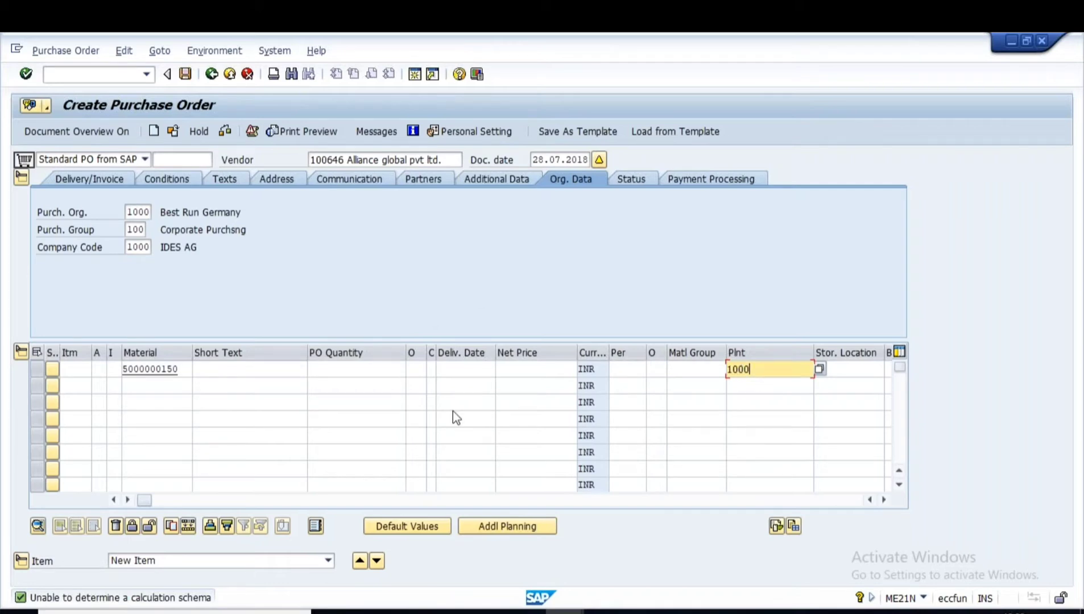
key(Return)
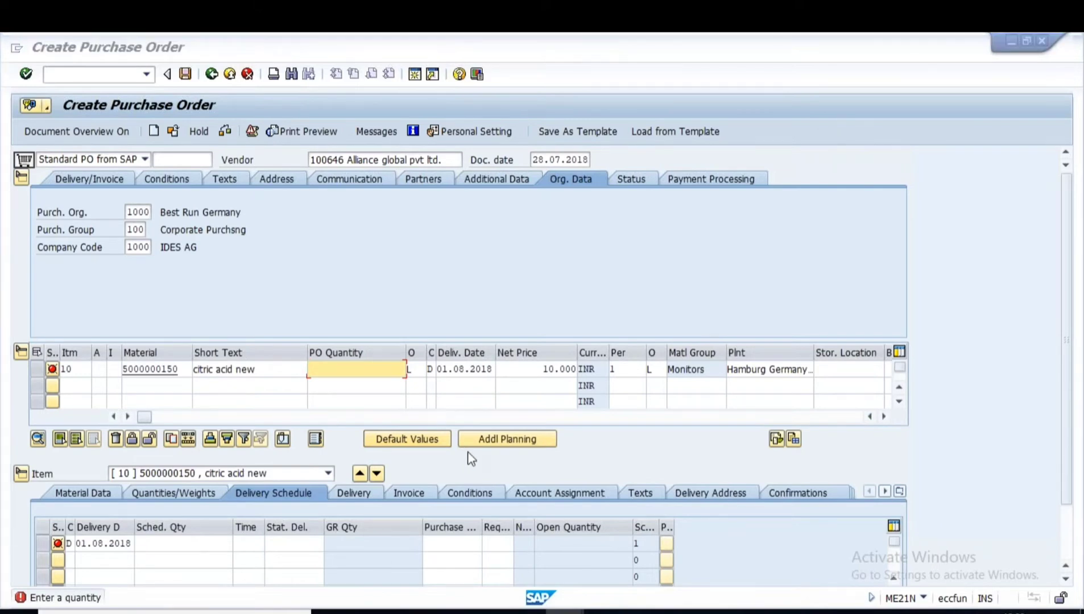
key(alt+Tab)
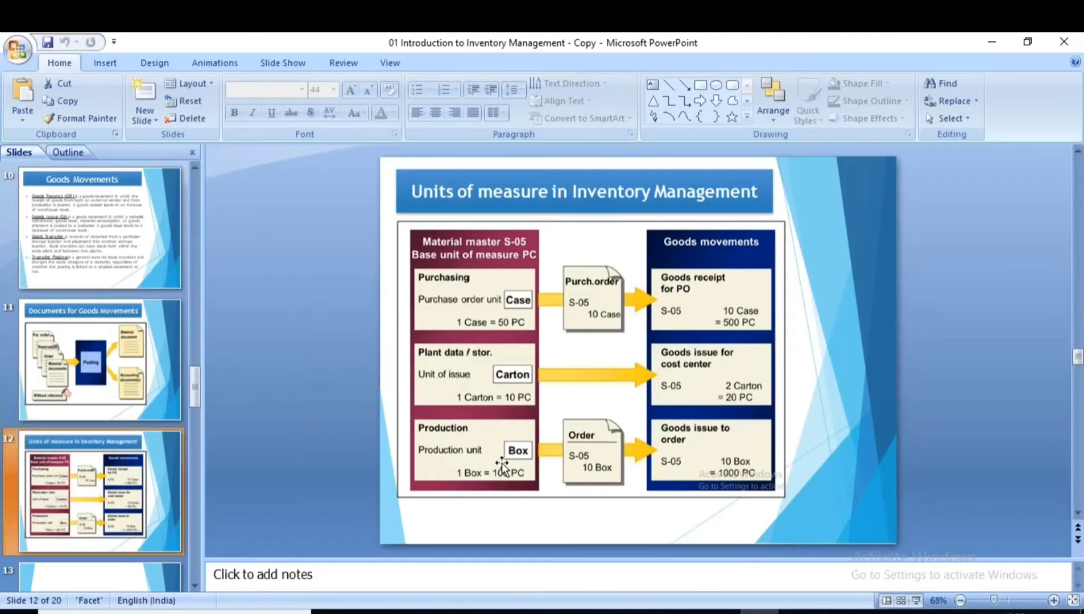
key(alt+Tab)
key(alt+Tab)
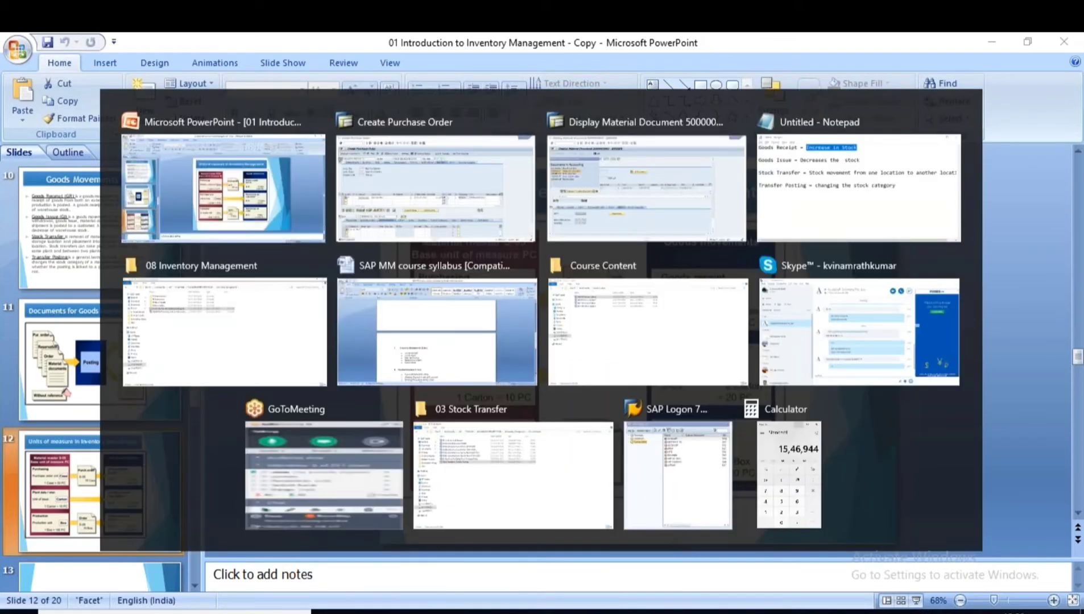
key(alt+Tab)
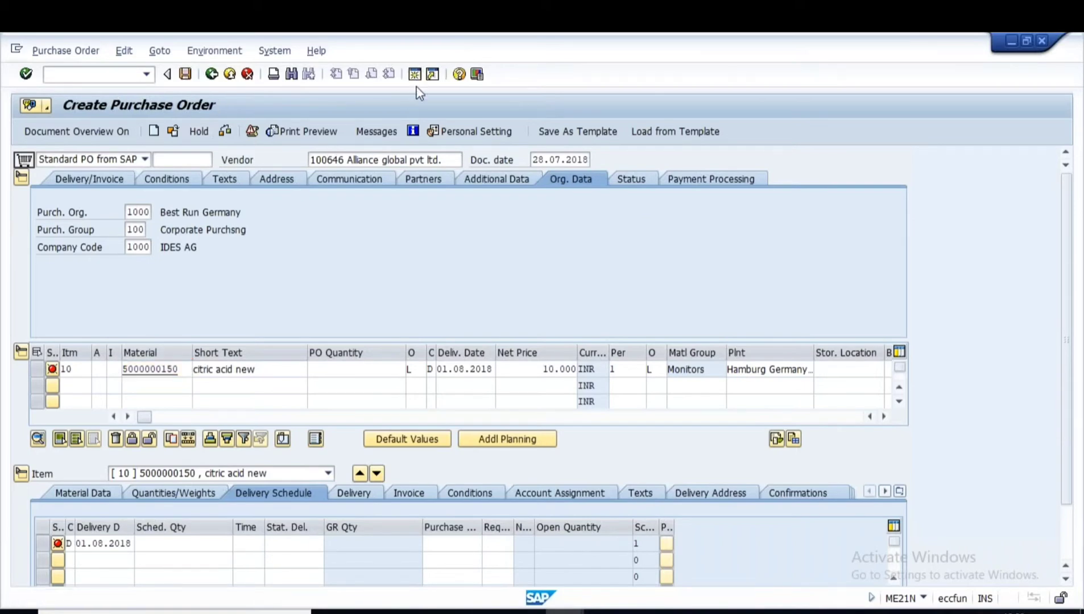
Run ME11 in a new session and start an info record for the preset vendor and material, purchasing organization 1000 and plant 1000
key(ctrl+n)
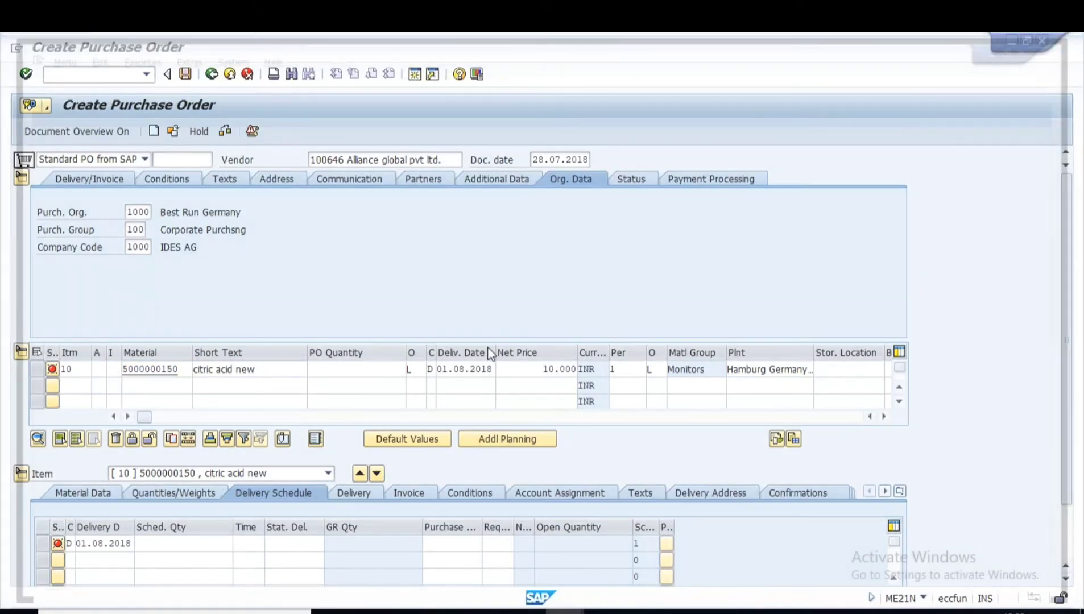
text(me11)
key(Return)
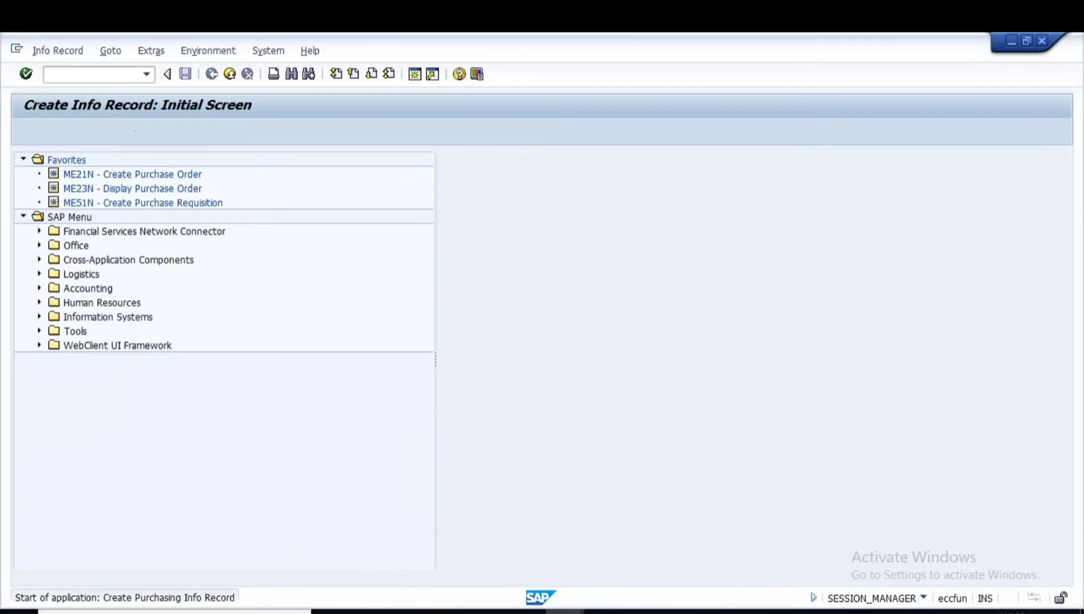
key(Tab)
key(Tab)
text(1000)
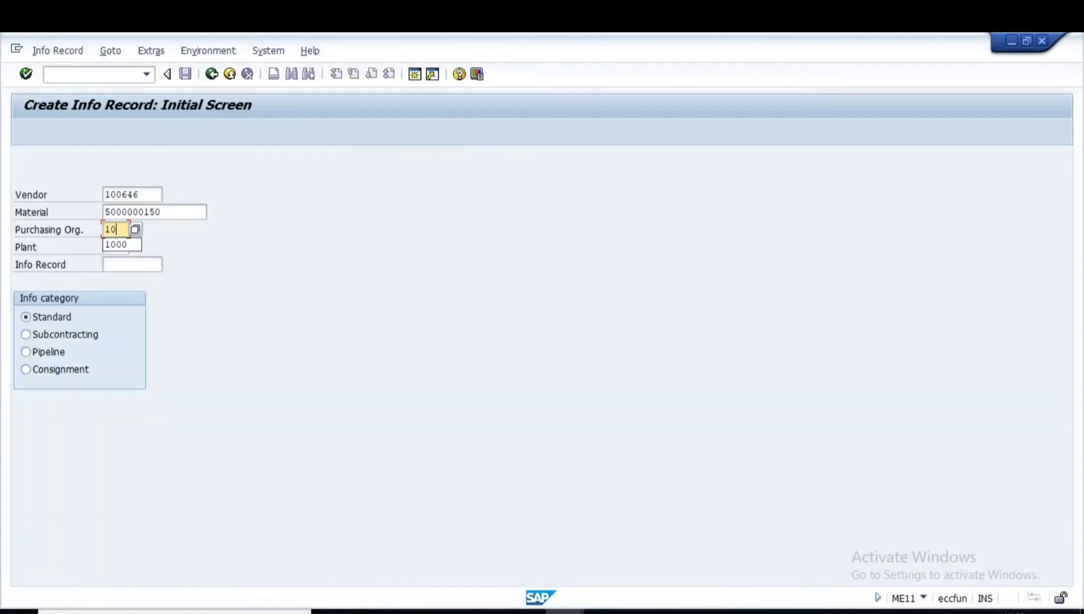
key(Tab)
text(1000)
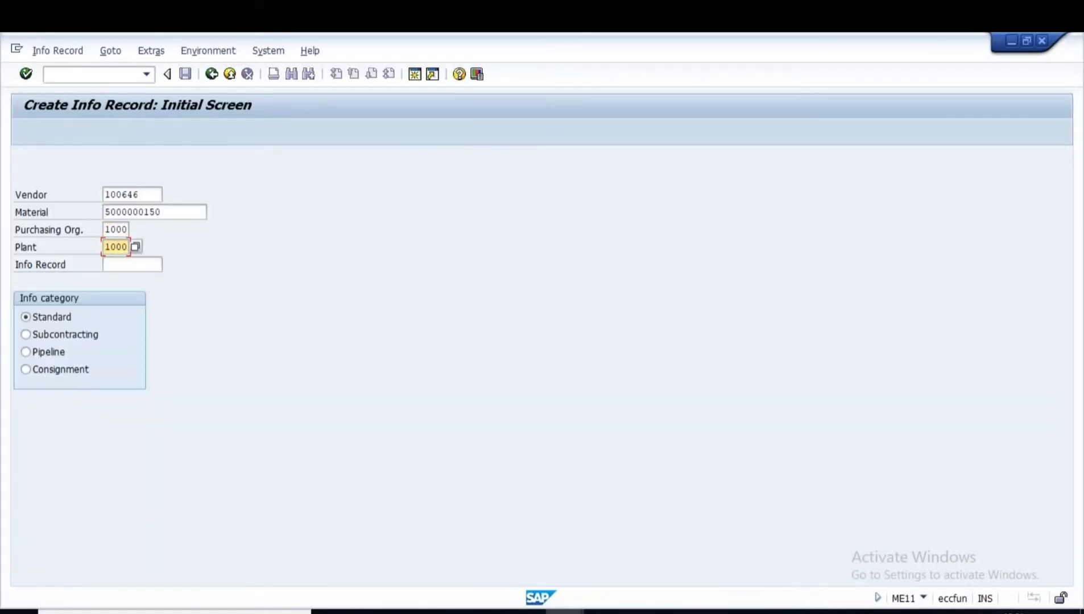
key(Return)
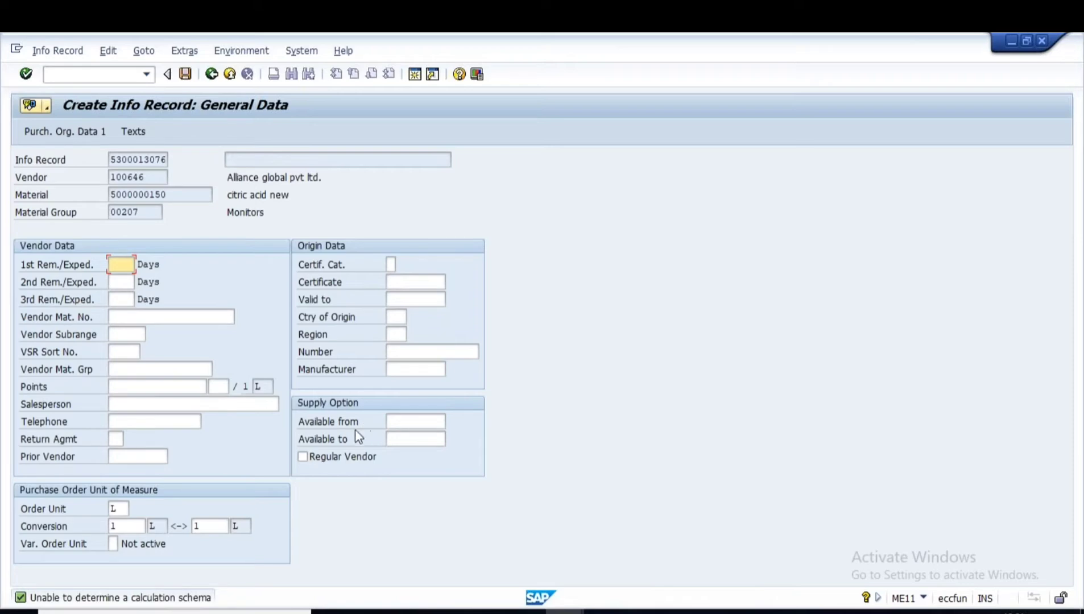
Set the info record's order unit to DR and accept the order unit and conversion factor warnings
click(117, 509)
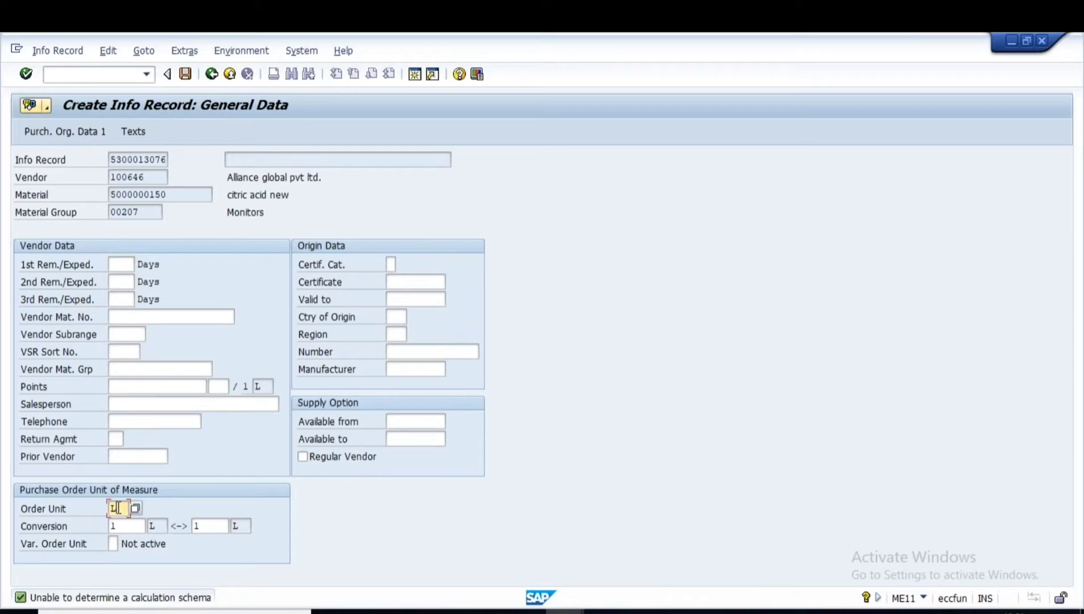
key(BackSpace)
text(dr)
key(Return)
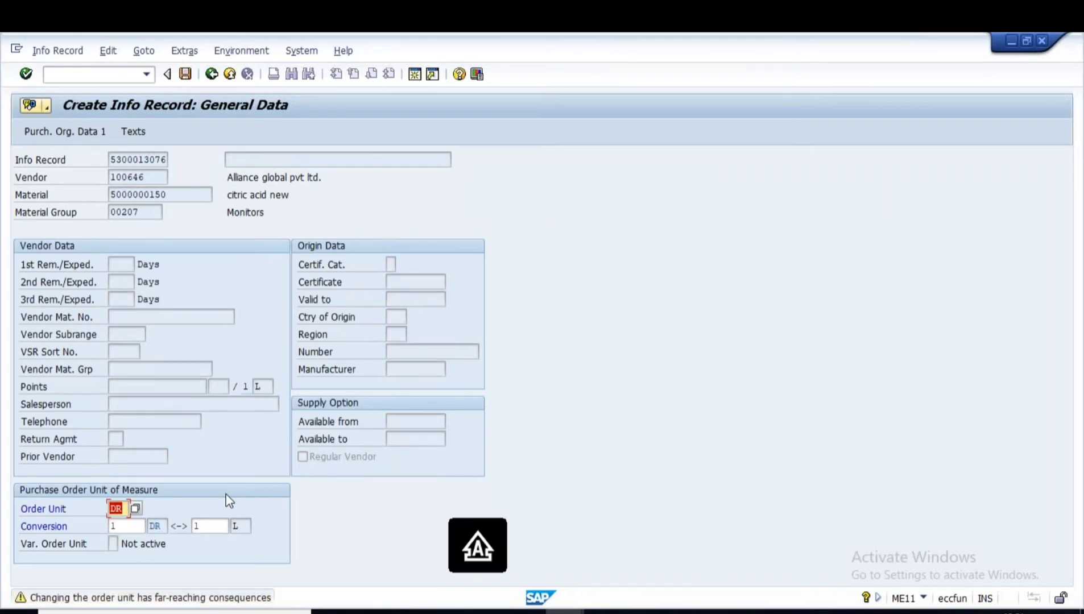
key(Return)
key(Return)
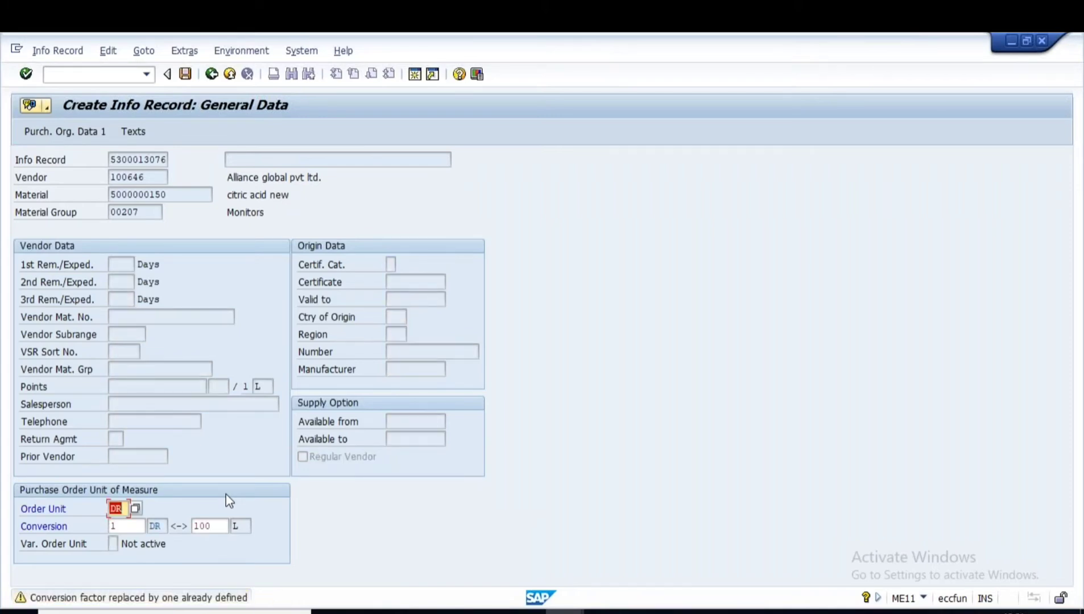
key(Return)
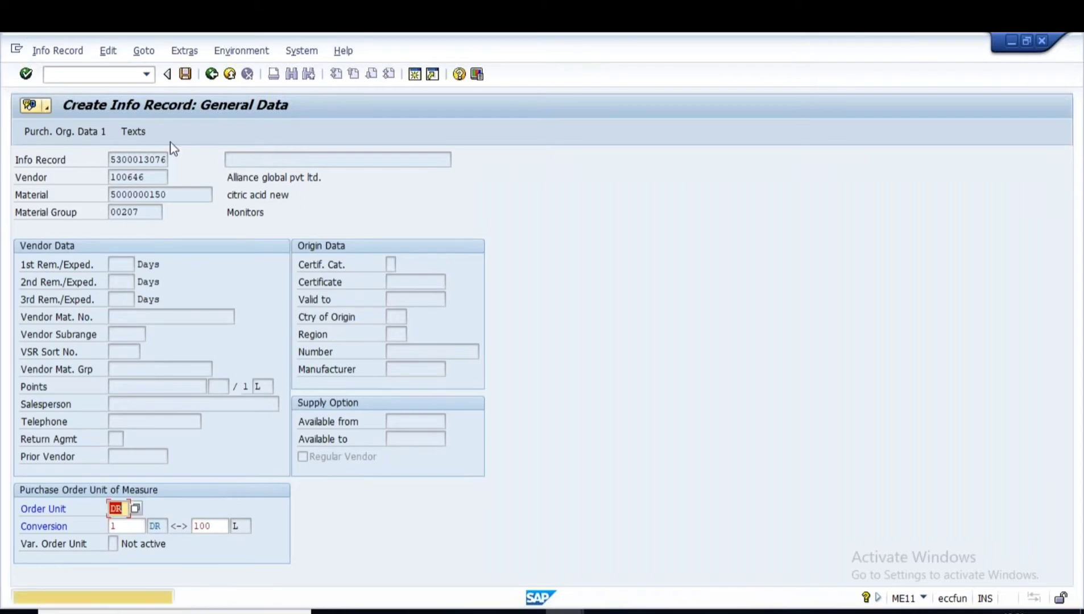
Continue to the purchasing organization data, replacing the order price unit by the order unit, and open the info record's conditions
click(74, 138)
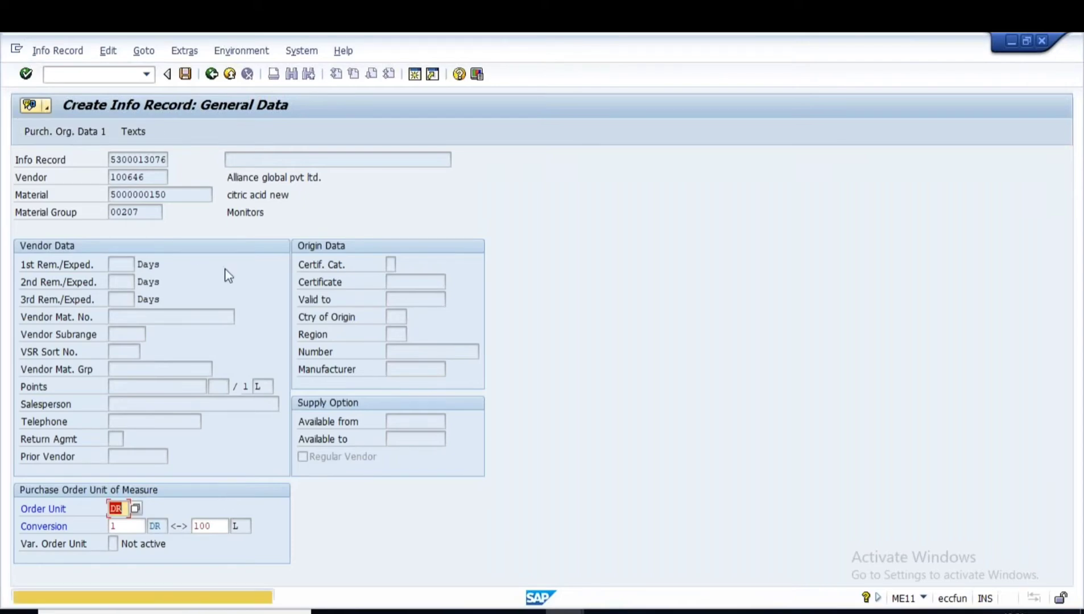
key(Return)
key(Return)
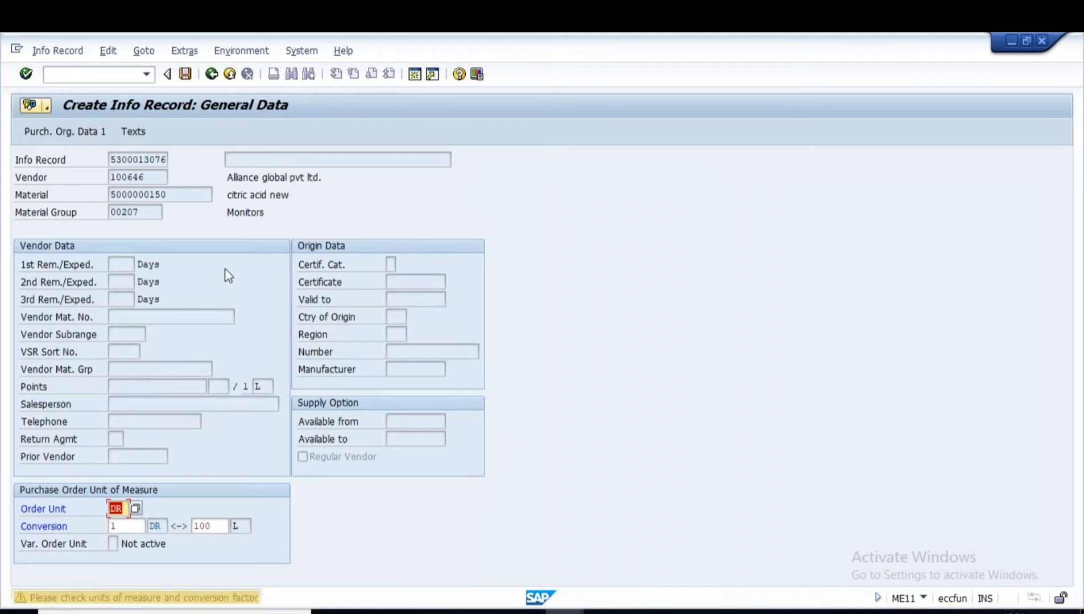
key(Return)
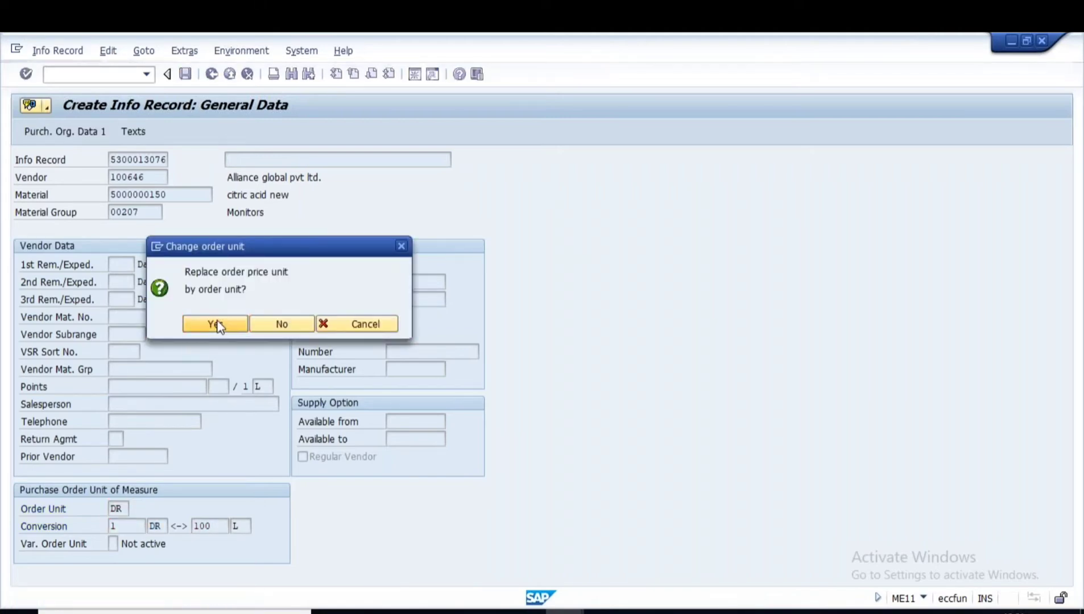
click(216, 325)
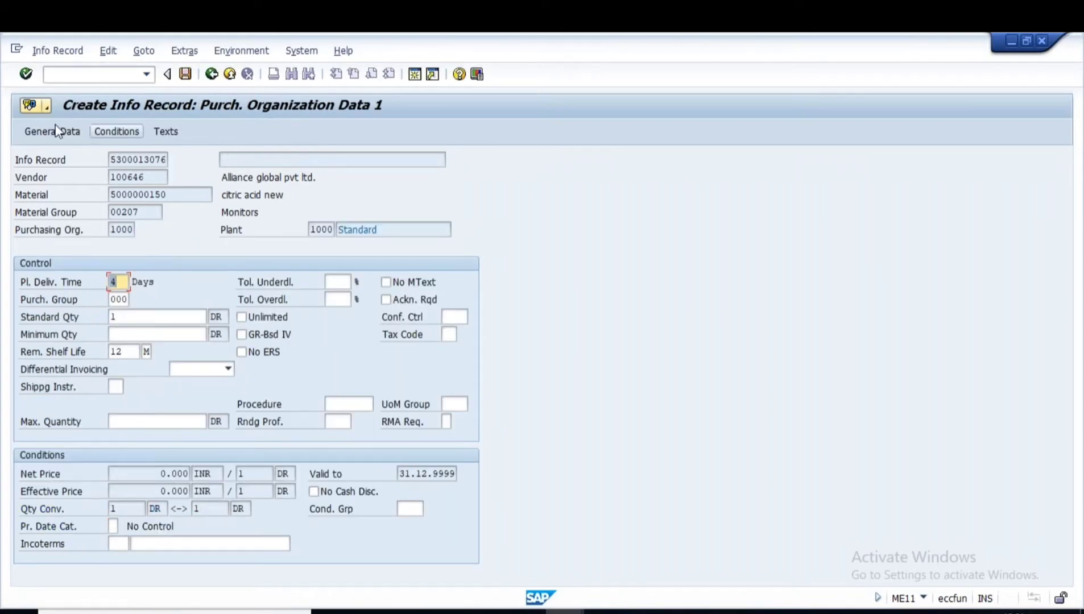
click(112, 130)
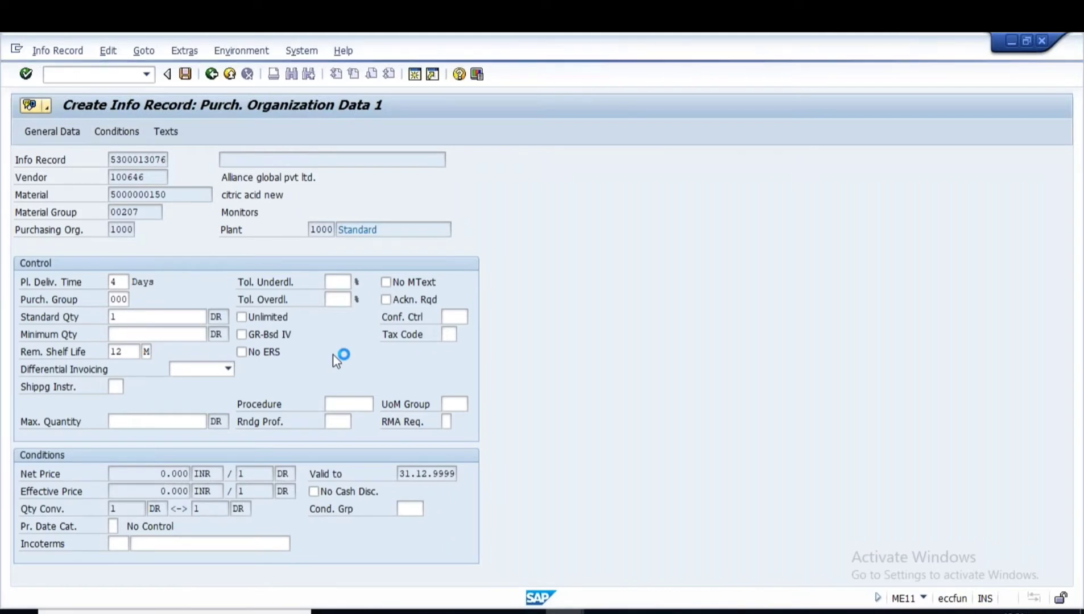
double_click(212, 335)
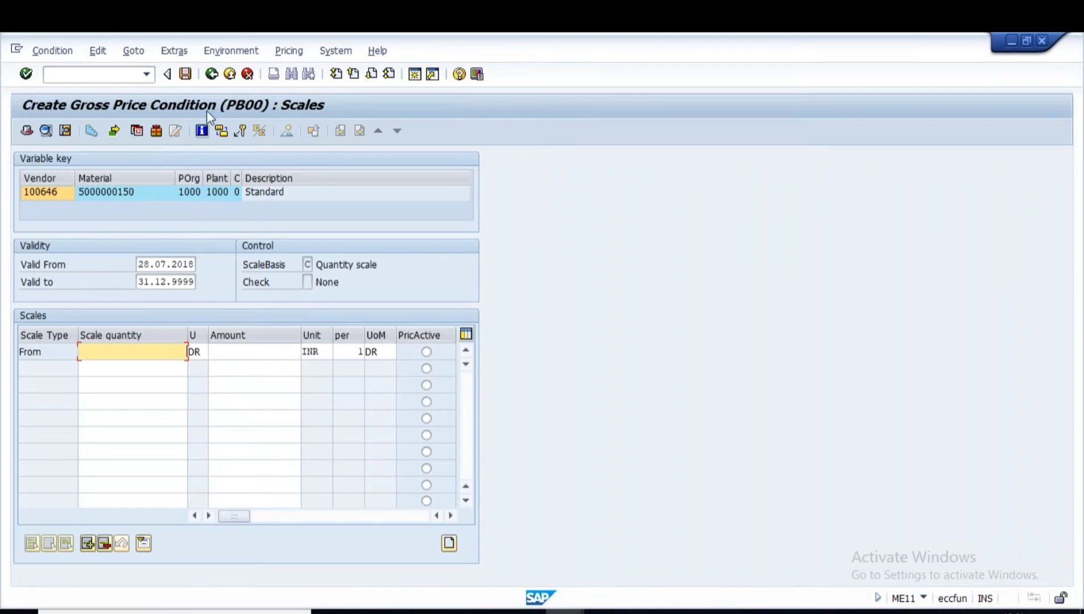
click(211, 74)
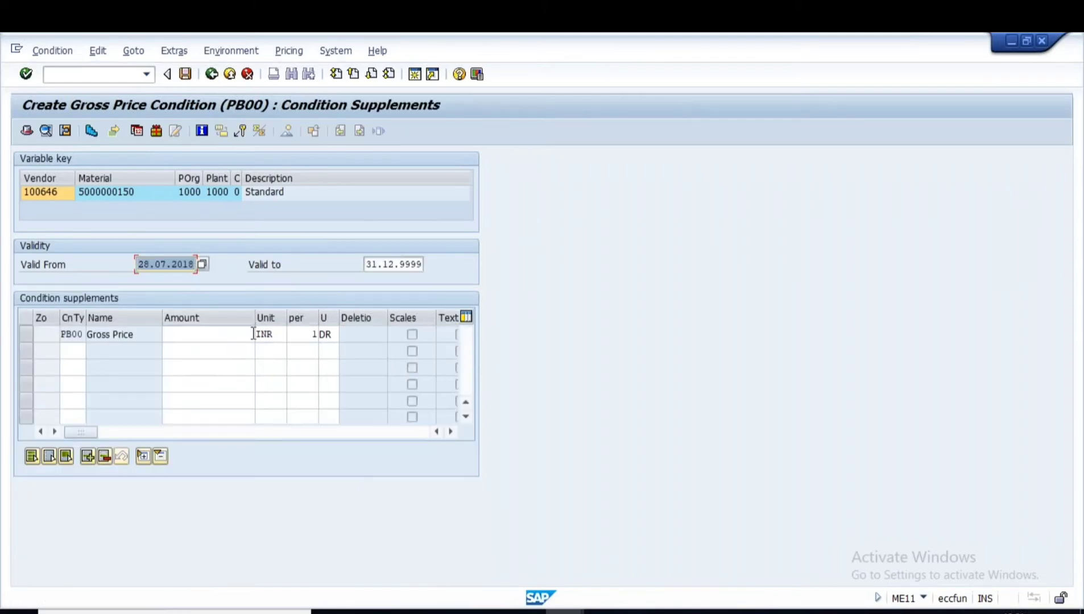
double_click(211, 336)
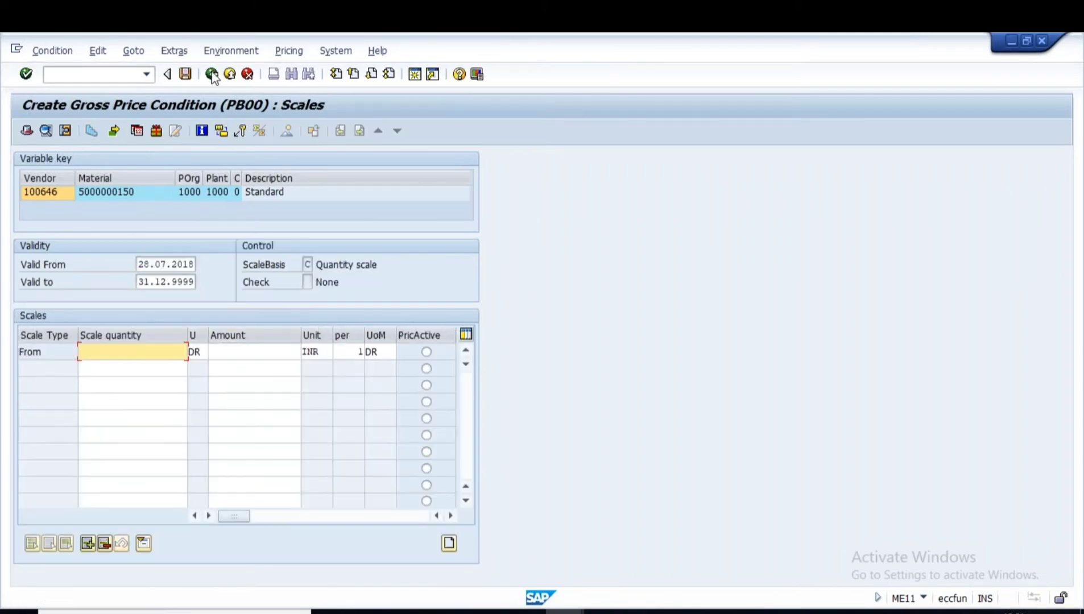
click(212, 74)
Set the PB00 gross price to 100 INR per 1 DR and save the info record
click(221, 344)
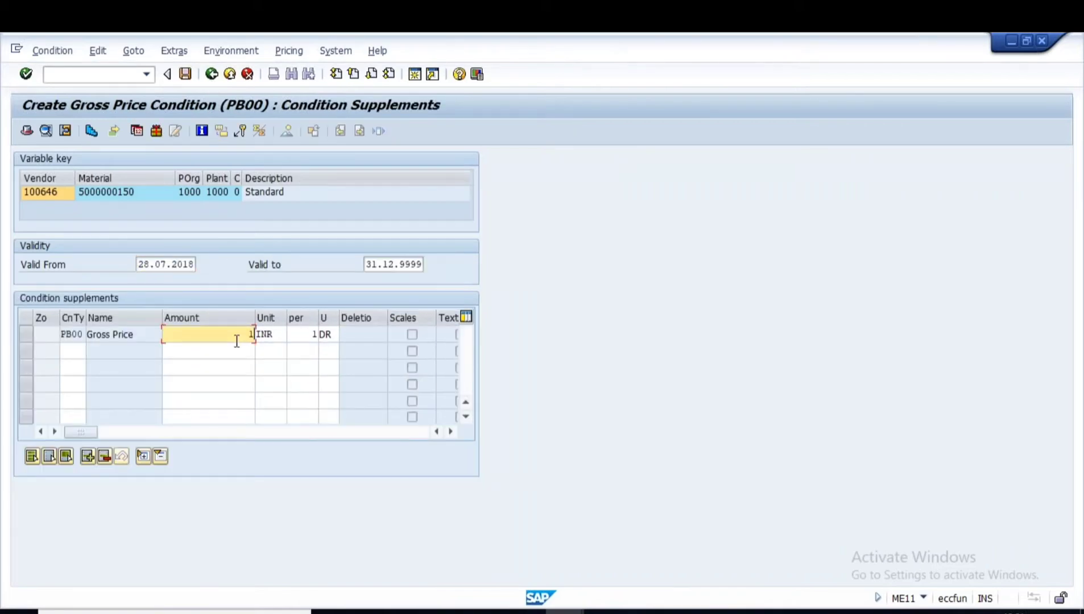
text(100)
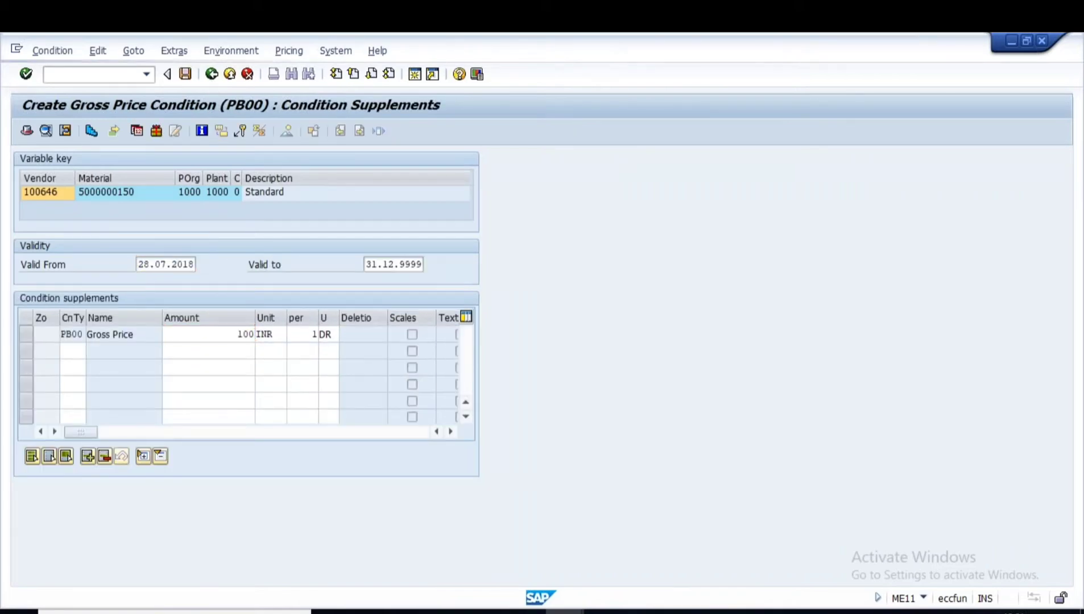
key(Return)
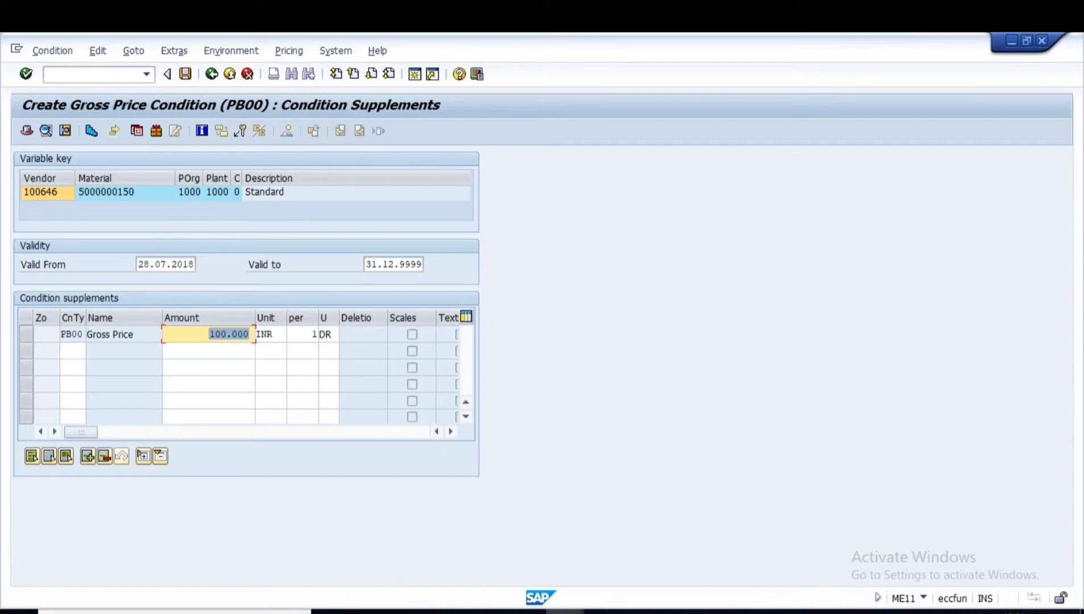
click(216, 77)
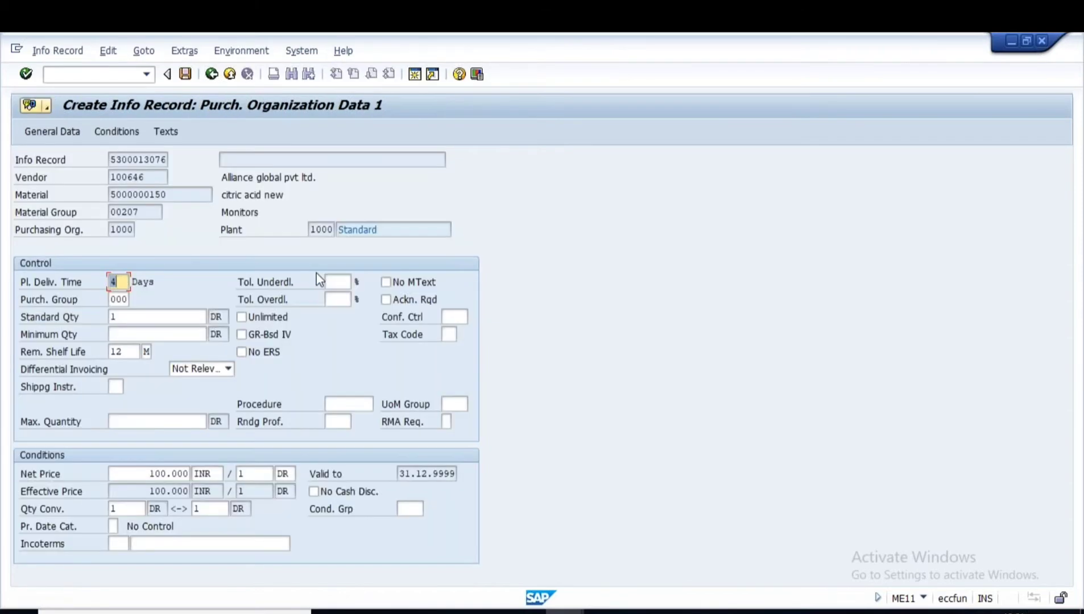
click(184, 74)
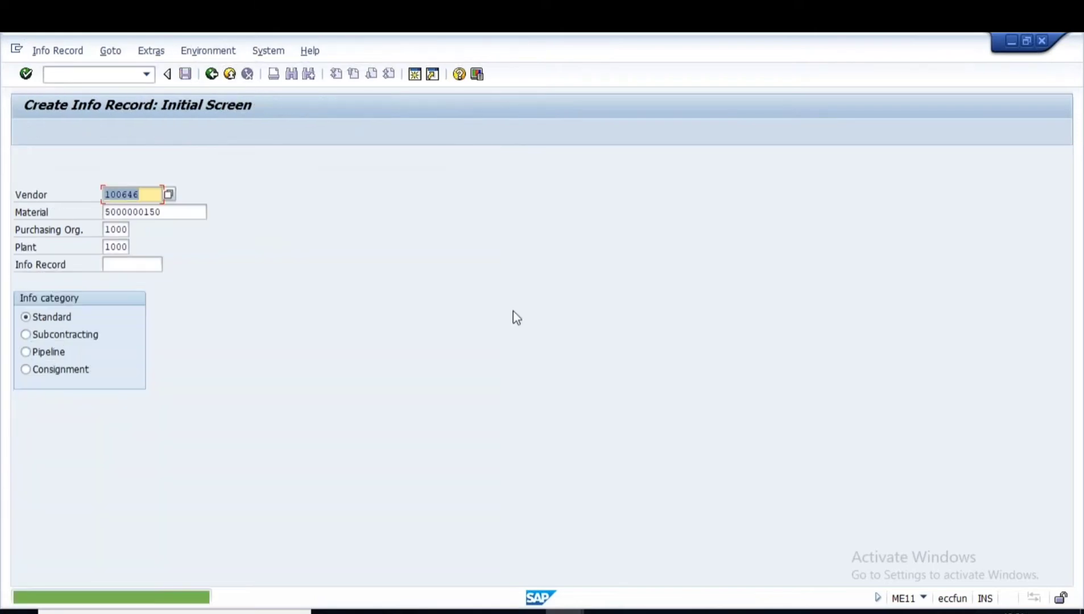
Return to the Create Purchase Order session, abandon the unsaved order and restart transaction ME21N
click(562, 612)
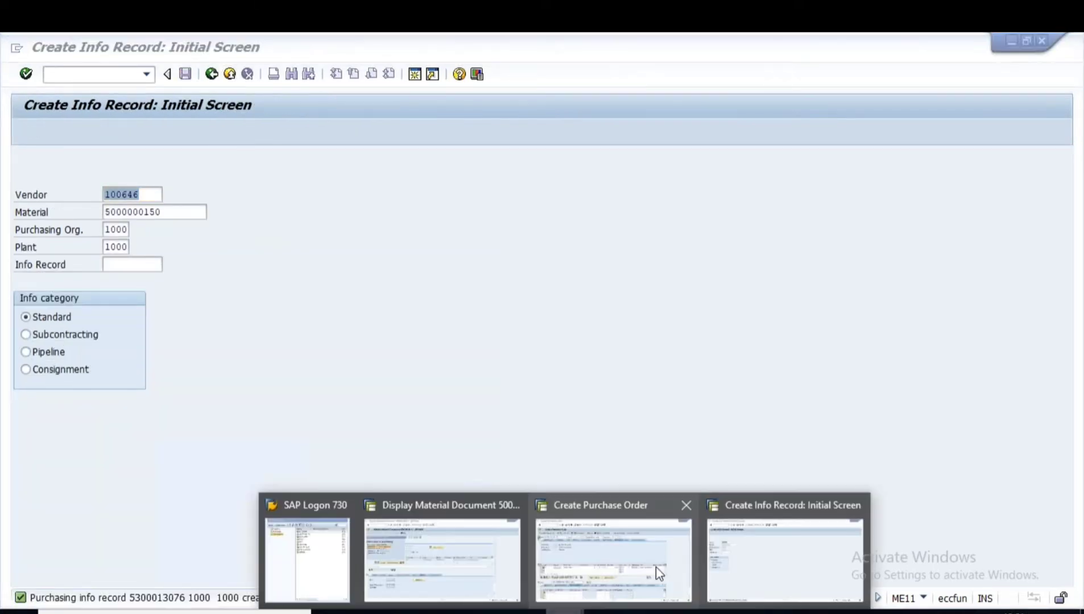
click(614, 545)
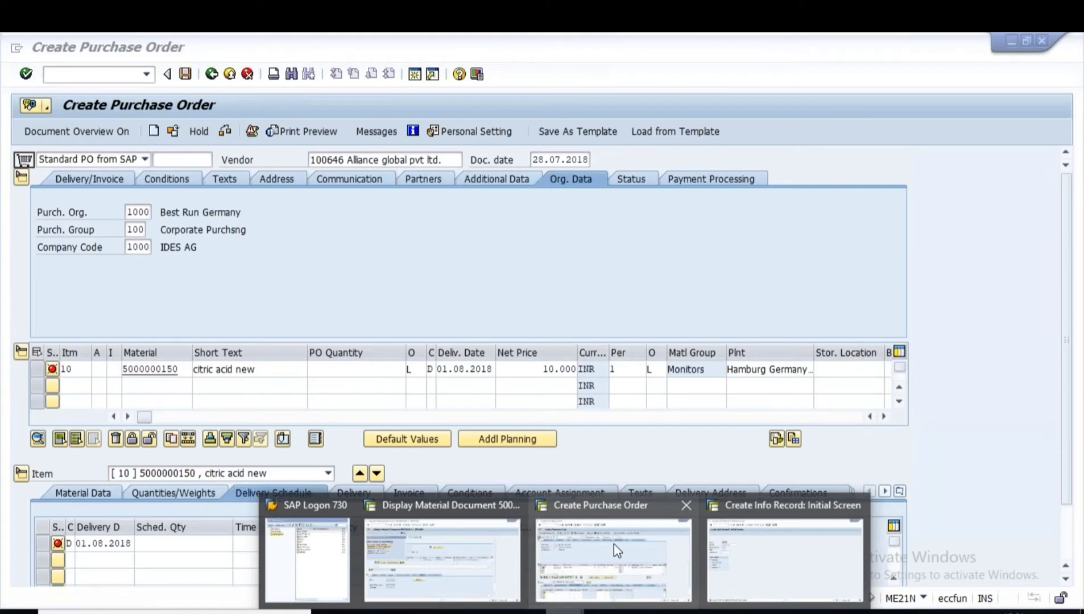
click(614, 543)
text(/n)
key(Return)
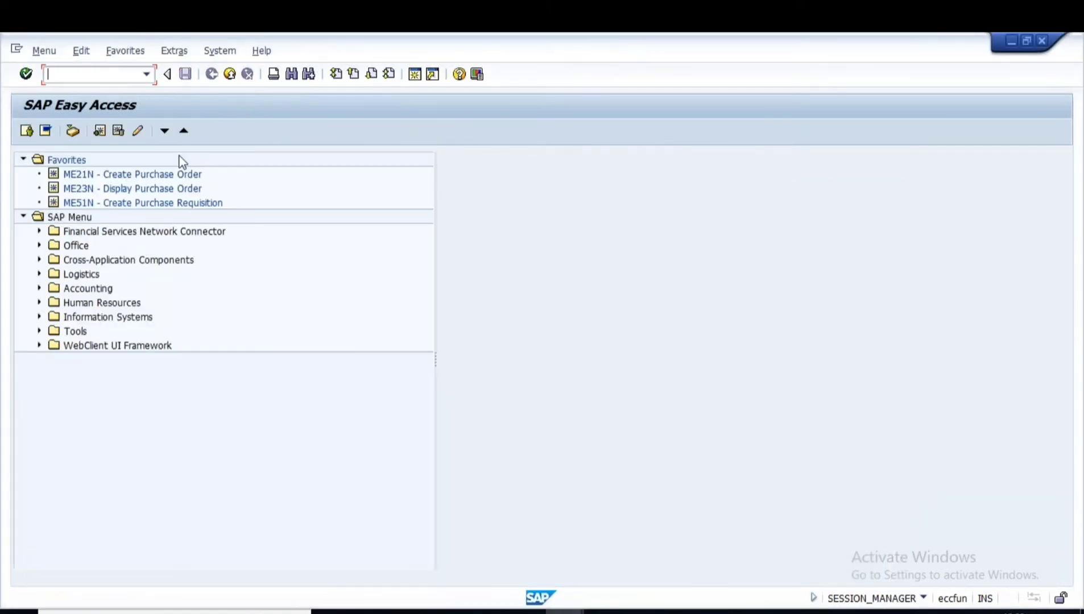
text(ME21N)
key(Return)
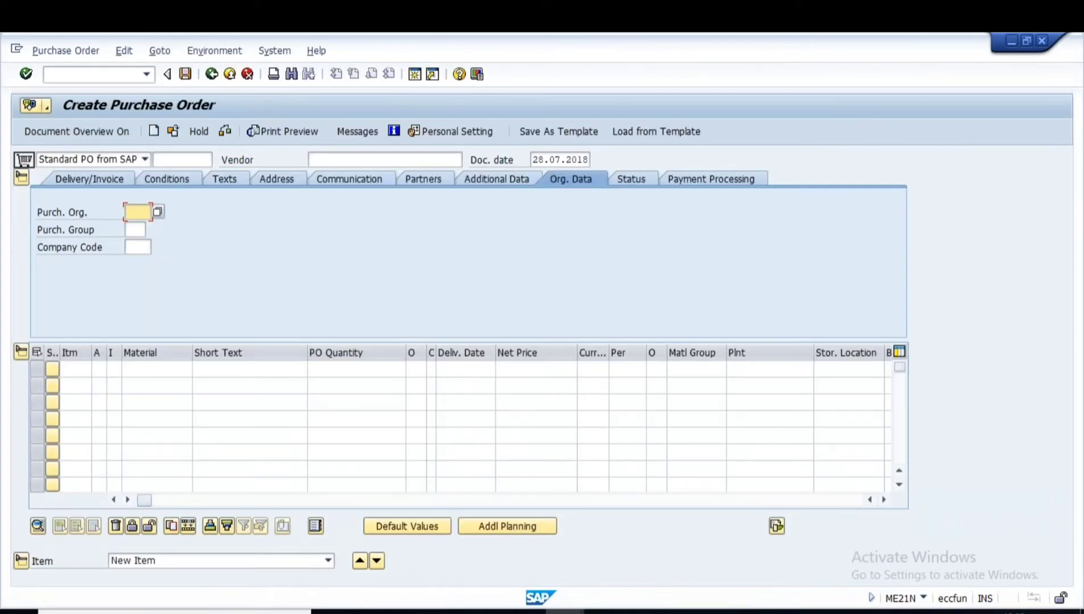
Enter vendor Alliance global pvt ltd. in the purchase order header with purchasing organization 1000, purchasing group 100 and company code 1000
click(382, 160)
click(326, 174)
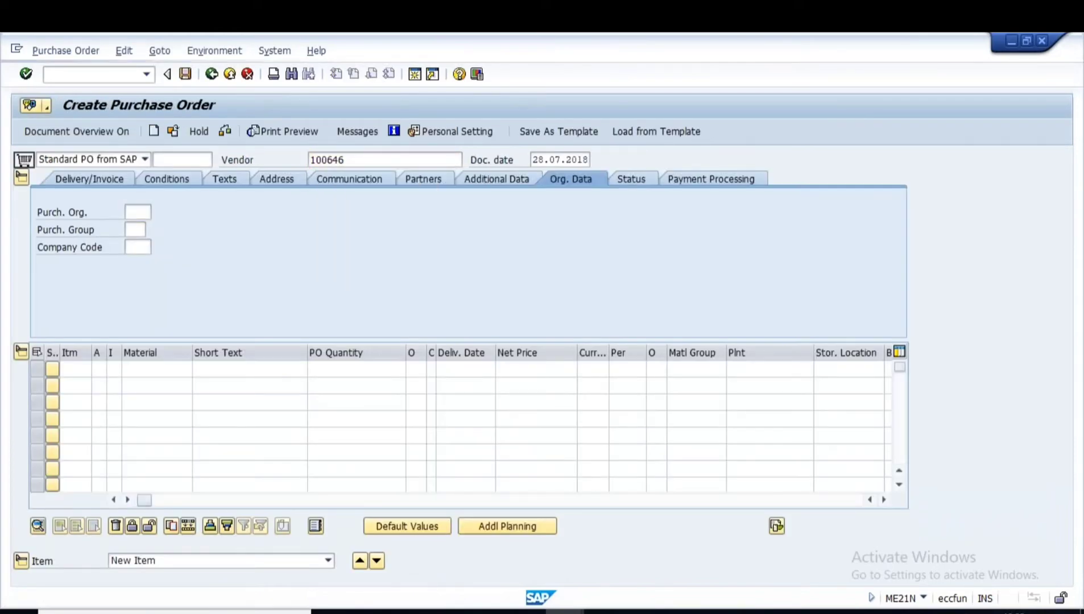
key(Return)
text(1000)
key(Tab)
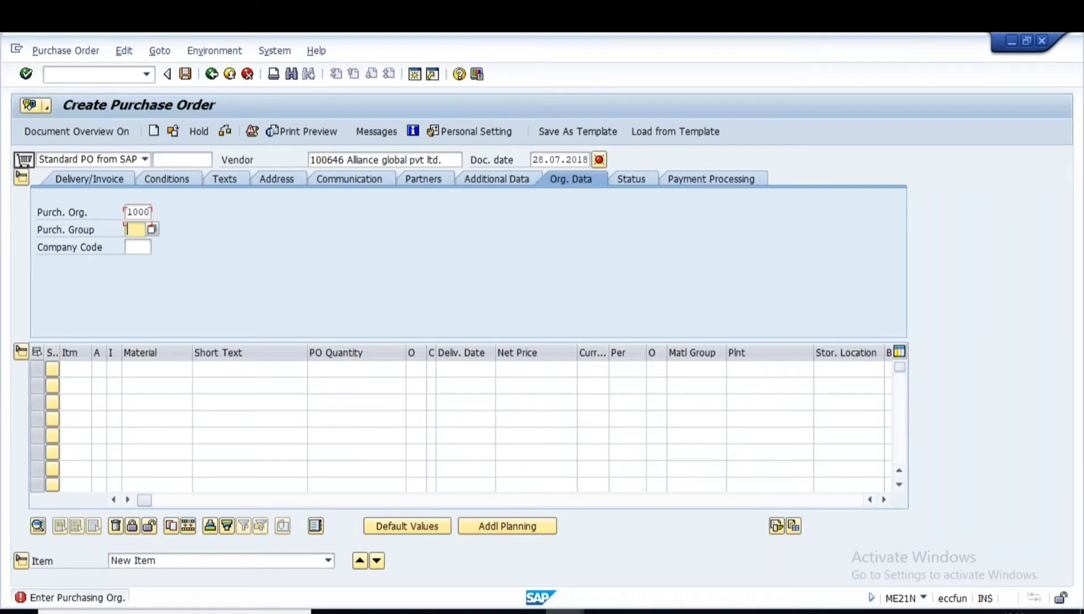
text(100)
key(Tab)
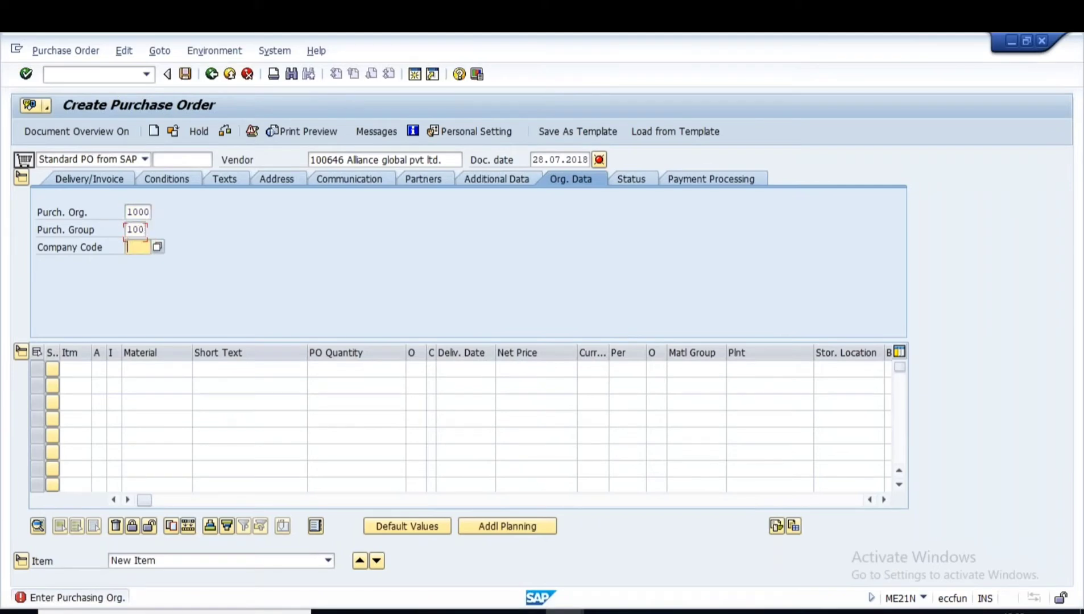
text(1000)
key(Tab)
key(Tab)
key(Tab)
key(Tab)
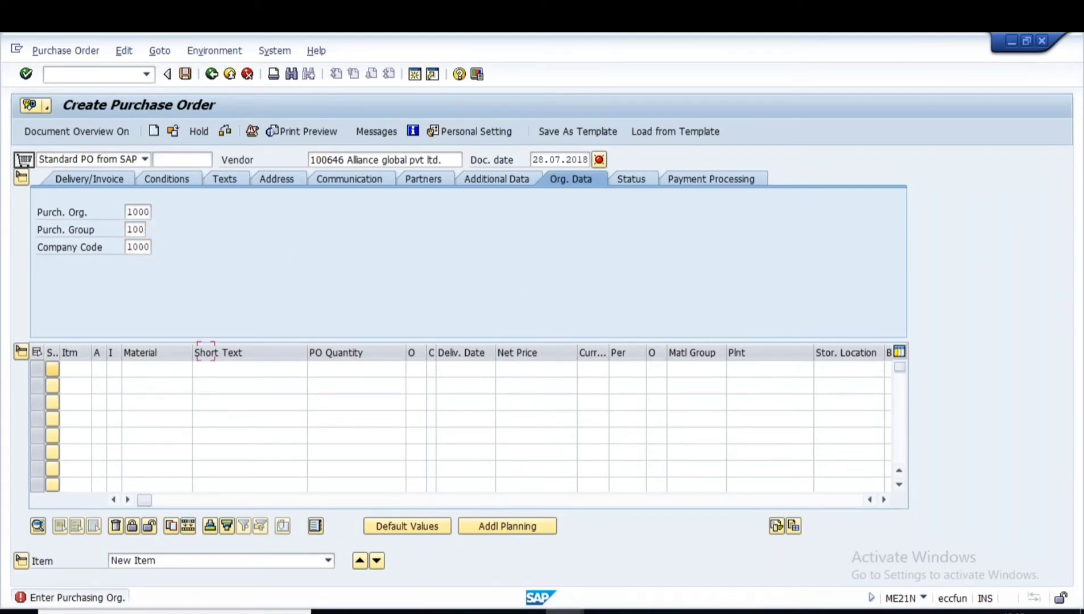
key(Tab)
key(Tab)
key(Tab)
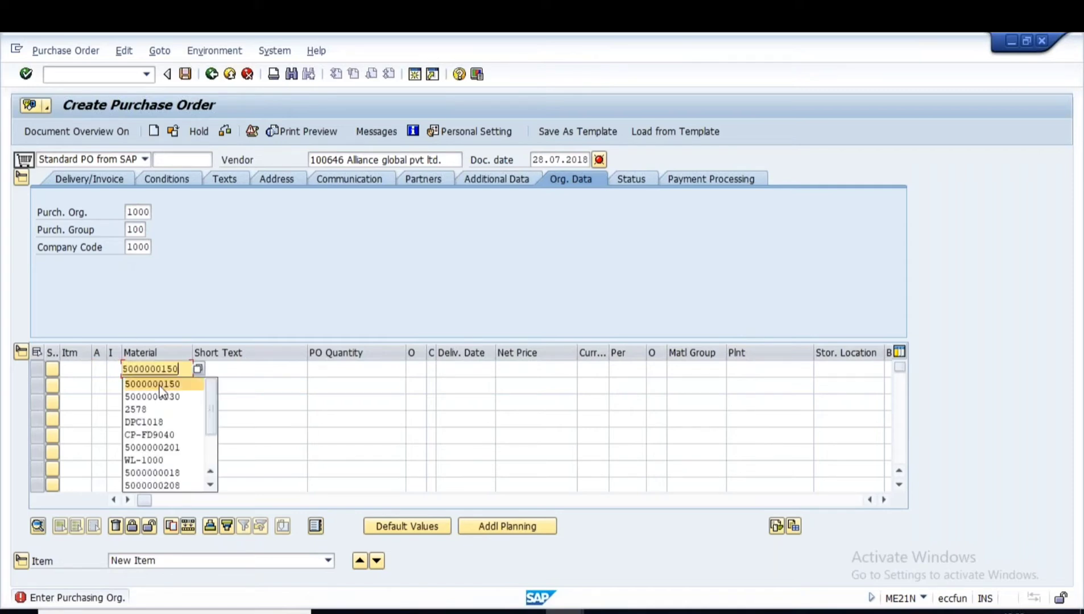
click(162, 385)
click(356, 367)
text(100)
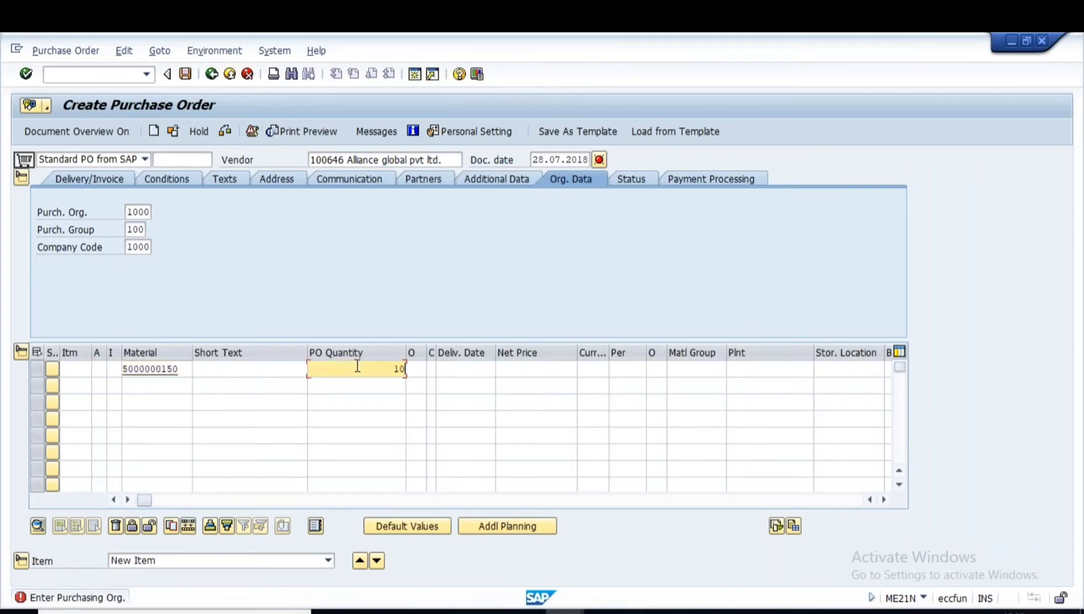
key(BackSpace)
key(BackSpace)
key(BackSpace)
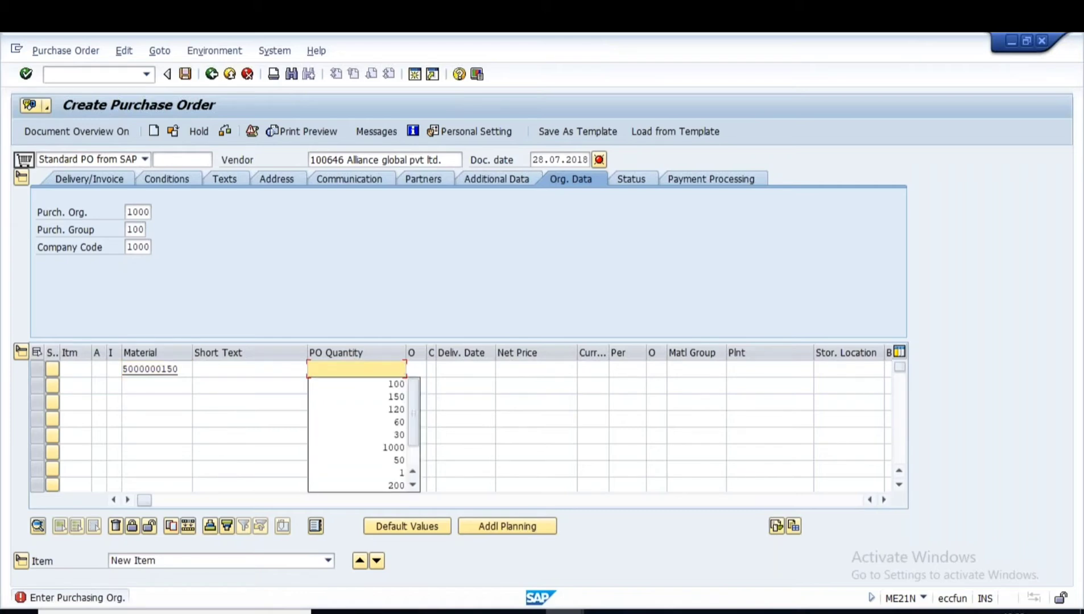
Complete the item with plant 1000 and a PO quantity of 2, and save the purchase order
click(748, 367)
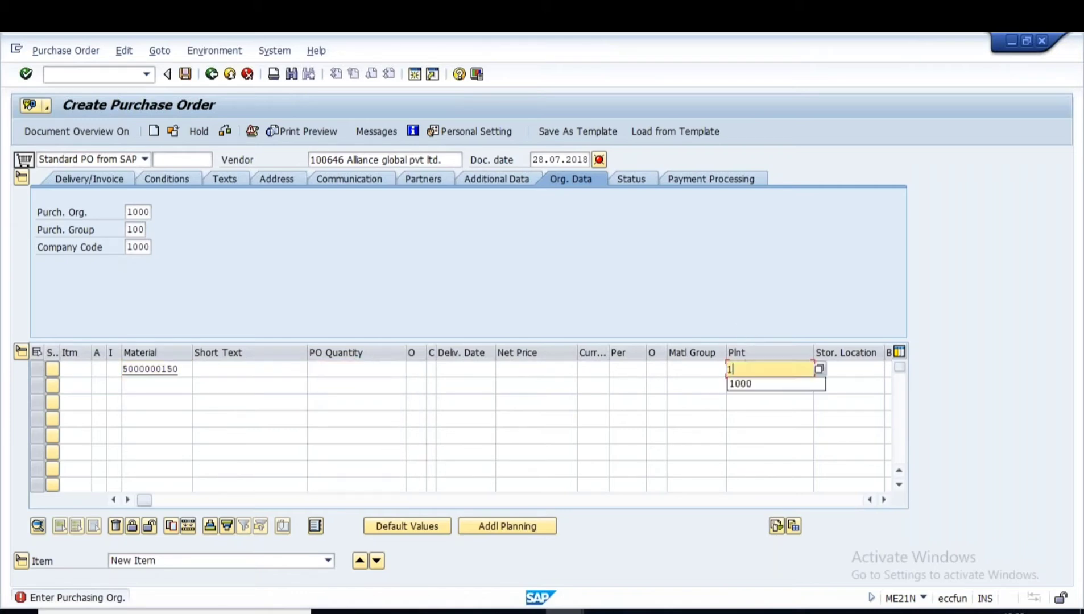
text(1000)
key(Return)
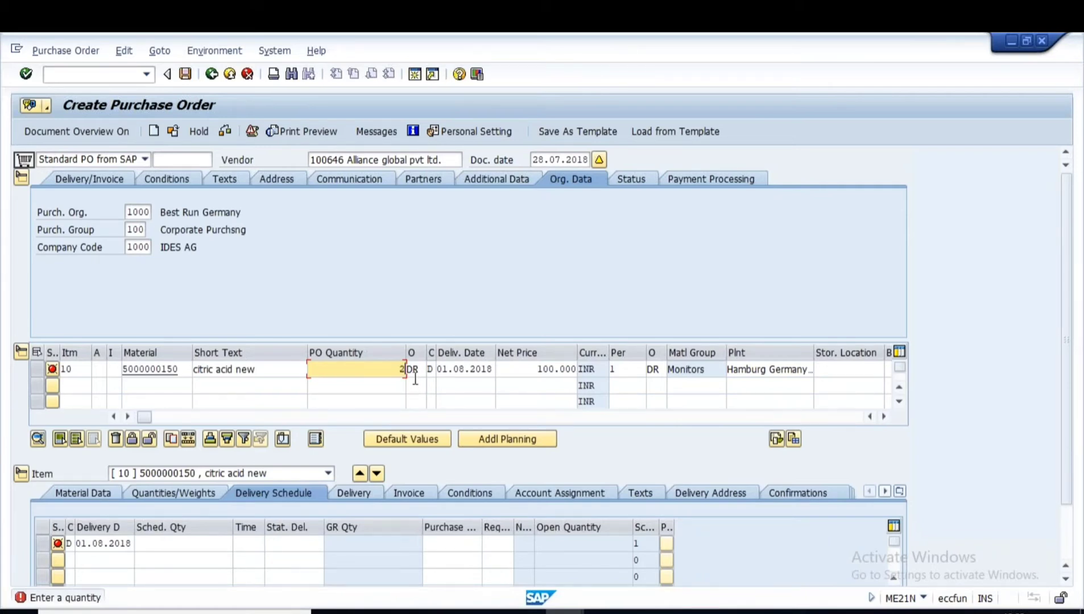
key(Return)
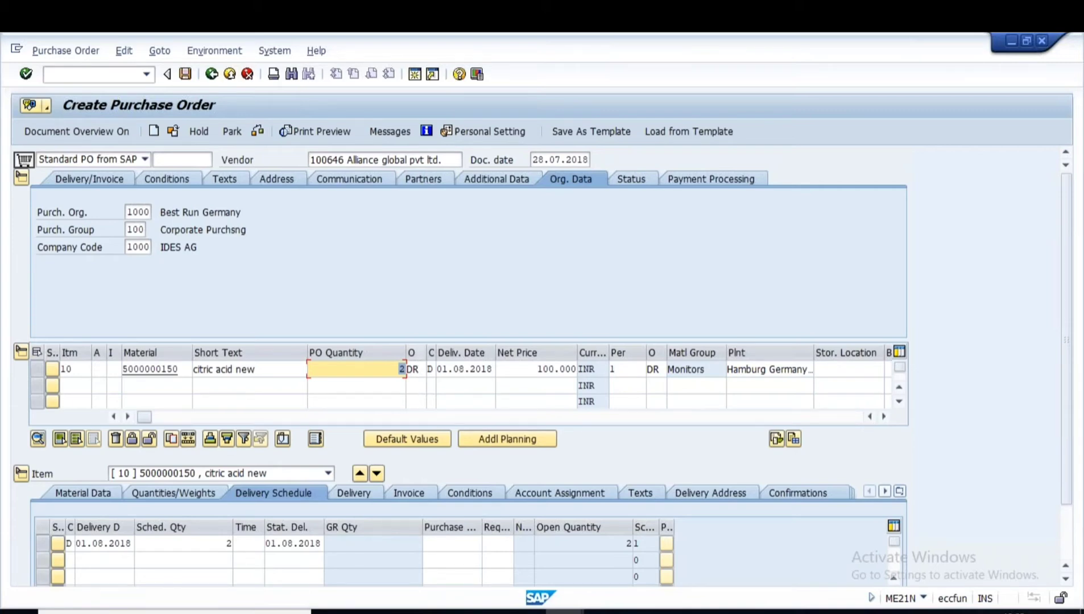
click(186, 75)
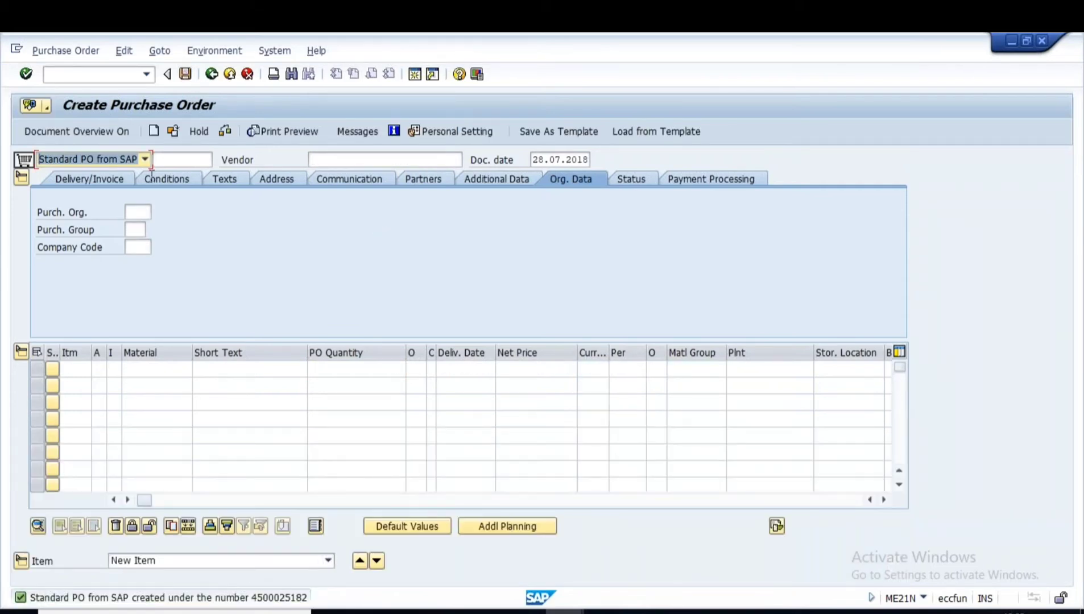
Copy the saved purchase order's number from the document selection dialog and dismiss the dialog
click(173, 131)
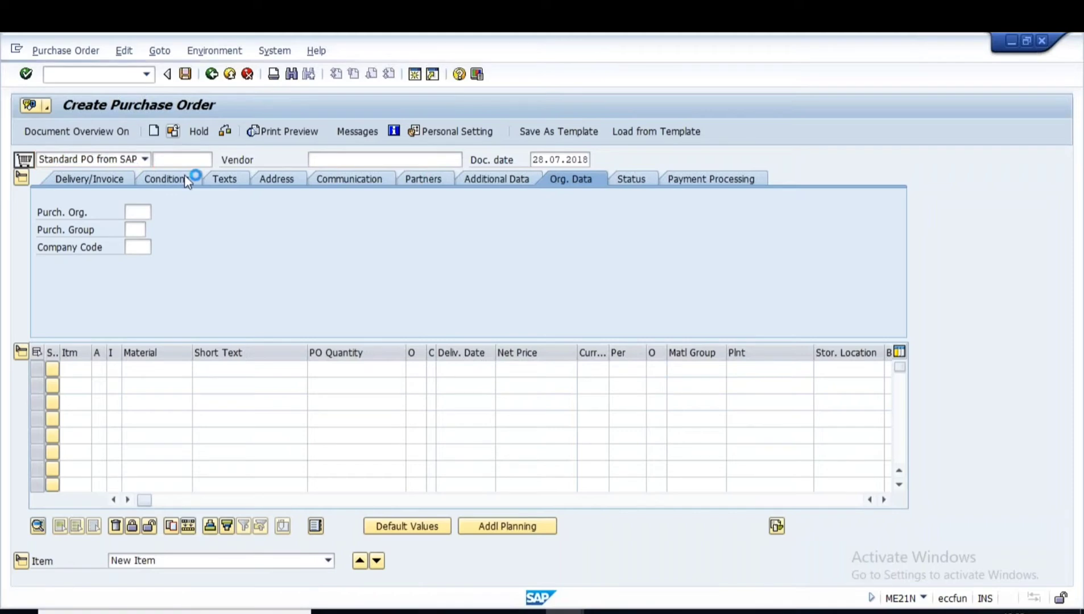
drag(140, 202, 290, 210)
key(ctrl+v)
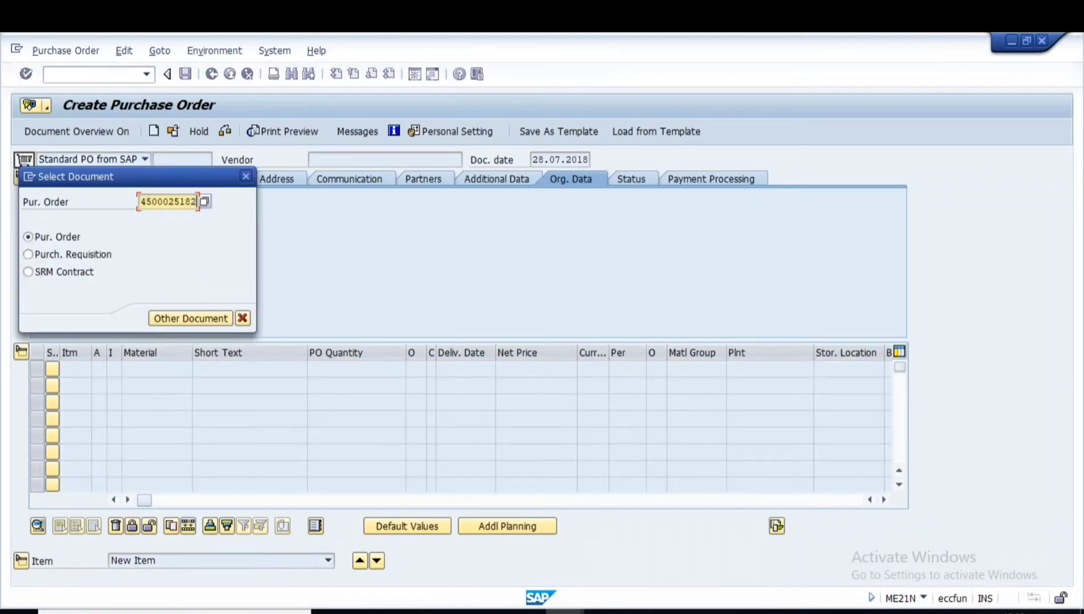
click(230, 318)
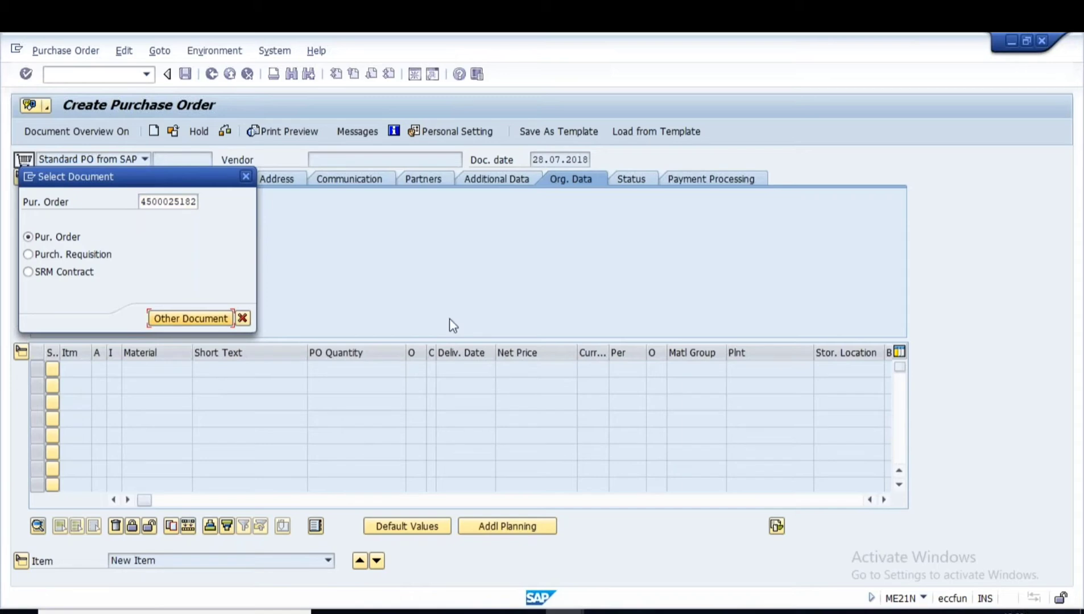
click(242, 318)
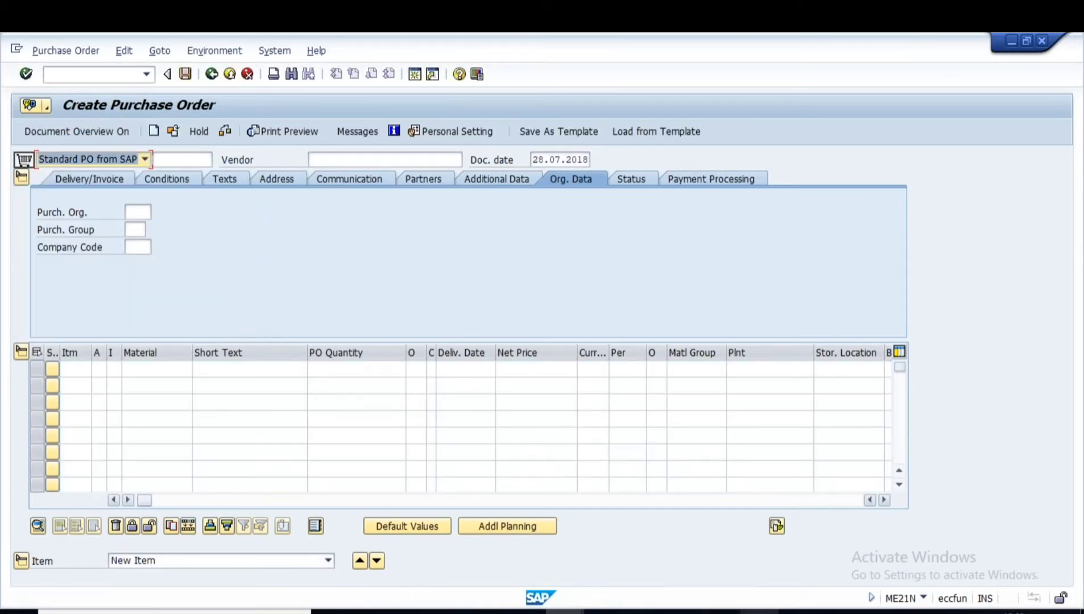
Switch to the Notepad notes and add the line "1 DR = 100 L" below the transfer posting definition
click(797, 612)
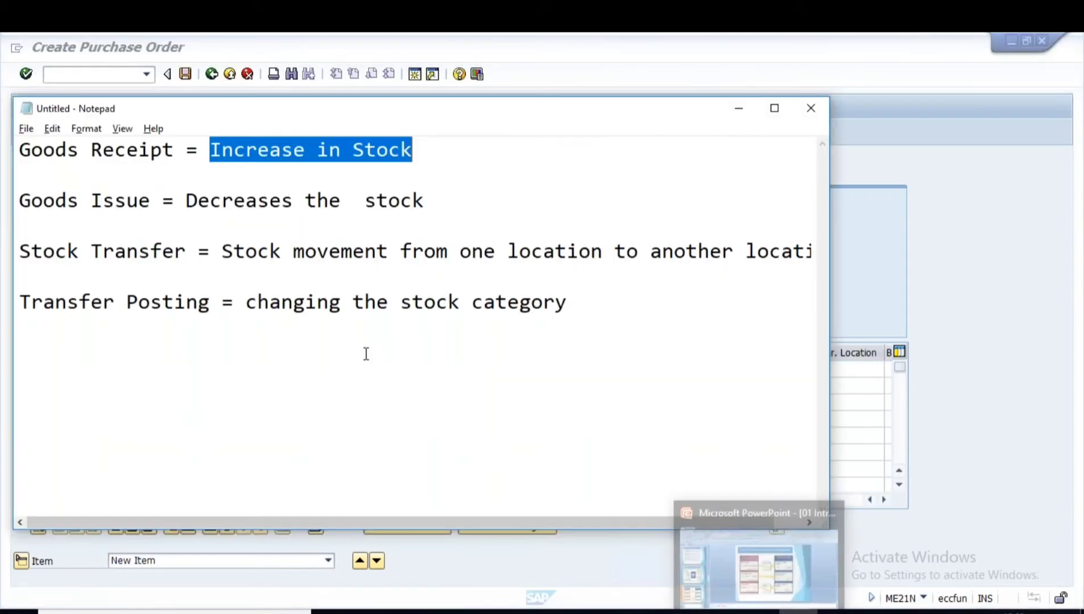
click(366, 354)
text(1 DR )
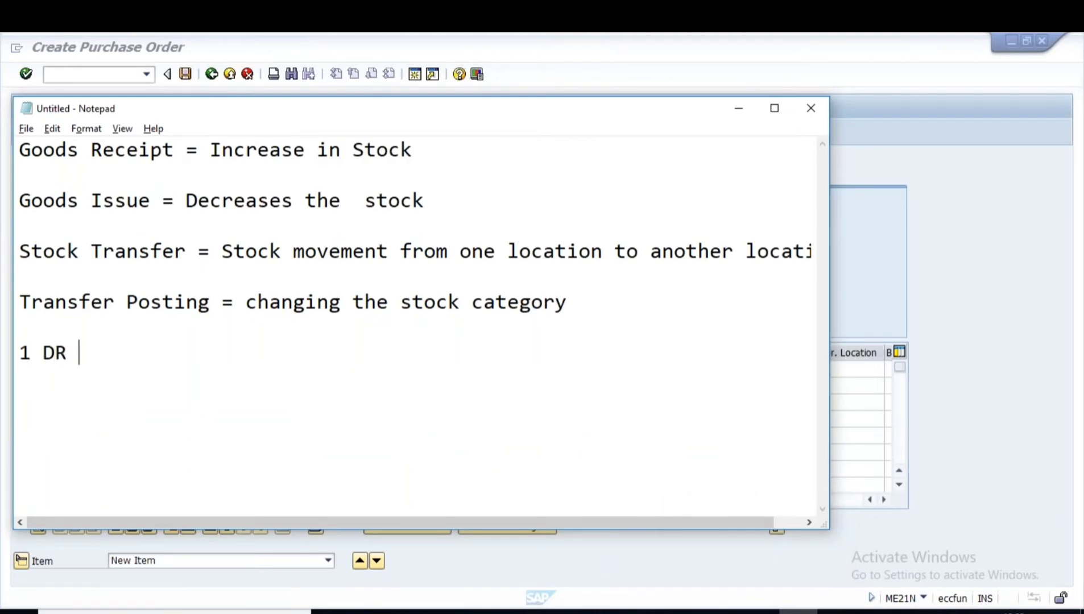
text(= 100)
key(Caps_Lock)
text(l)
key(BackSpace)
key(Caps_Lock)
text(L)
key(Return)
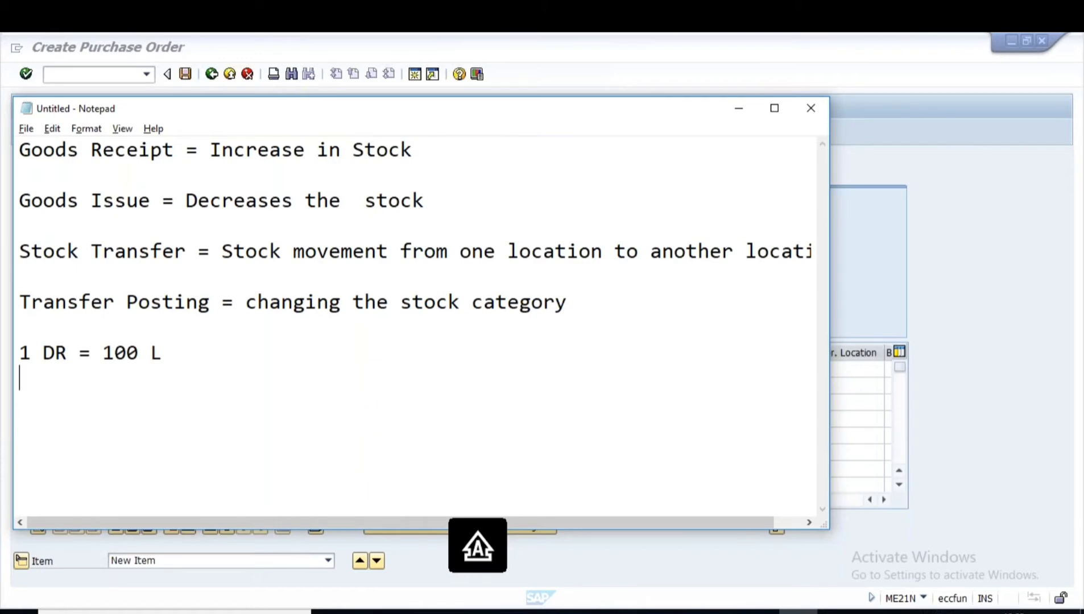
Add the line "2 DR = 200 L" below the first drum conversion
text(2 DR = 200)
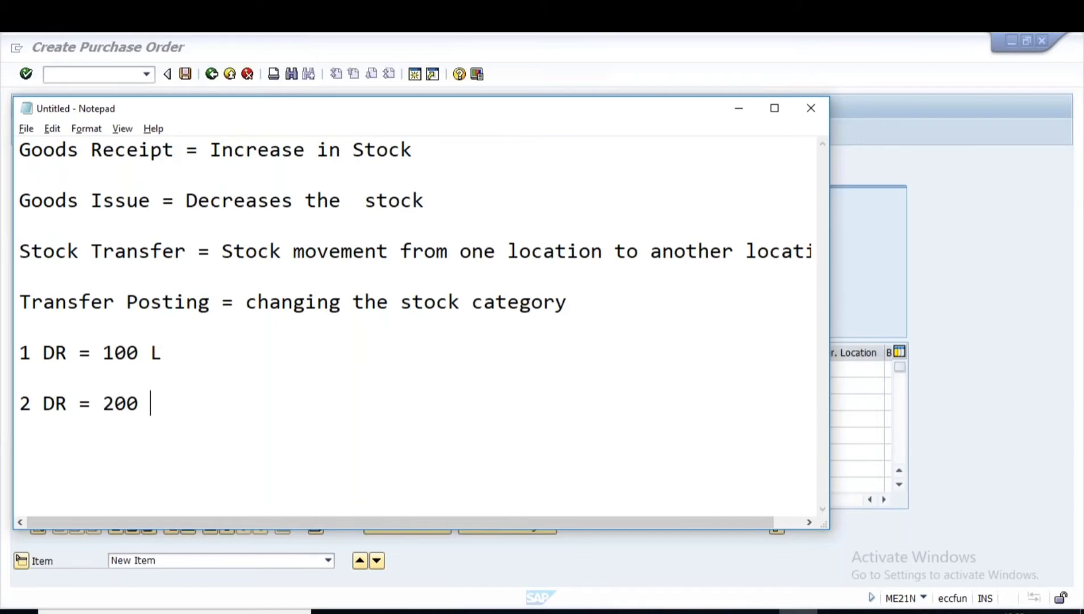
key(Caps_Lock)
key(Caps_Lock)
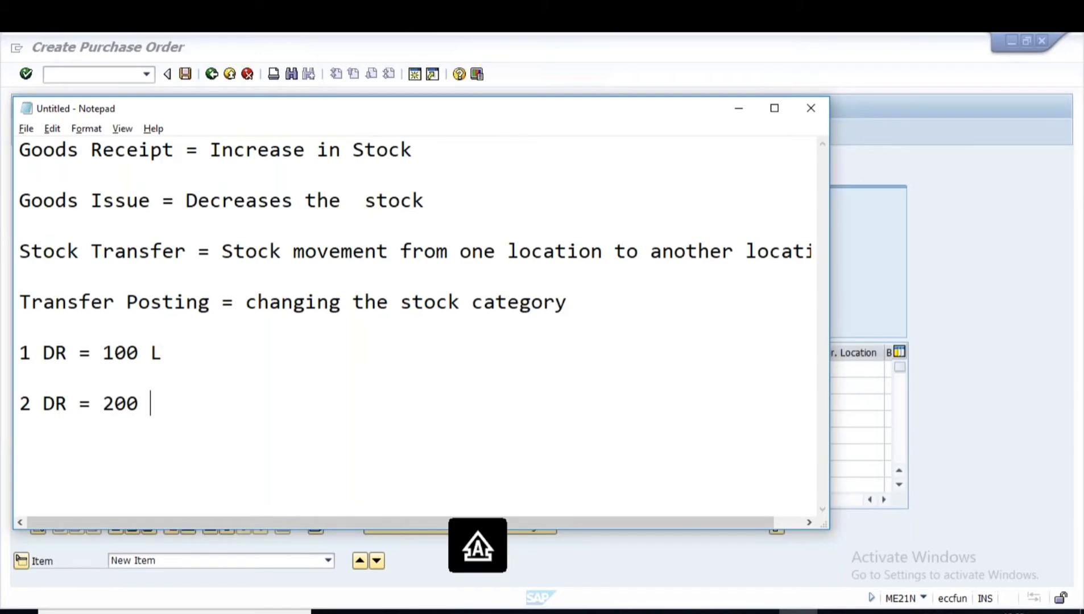
text(L)
Return to SAP's Create Purchase Order session, start transaction MIGO and load the goods receipt for the copied purchase order number
click(569, 612)
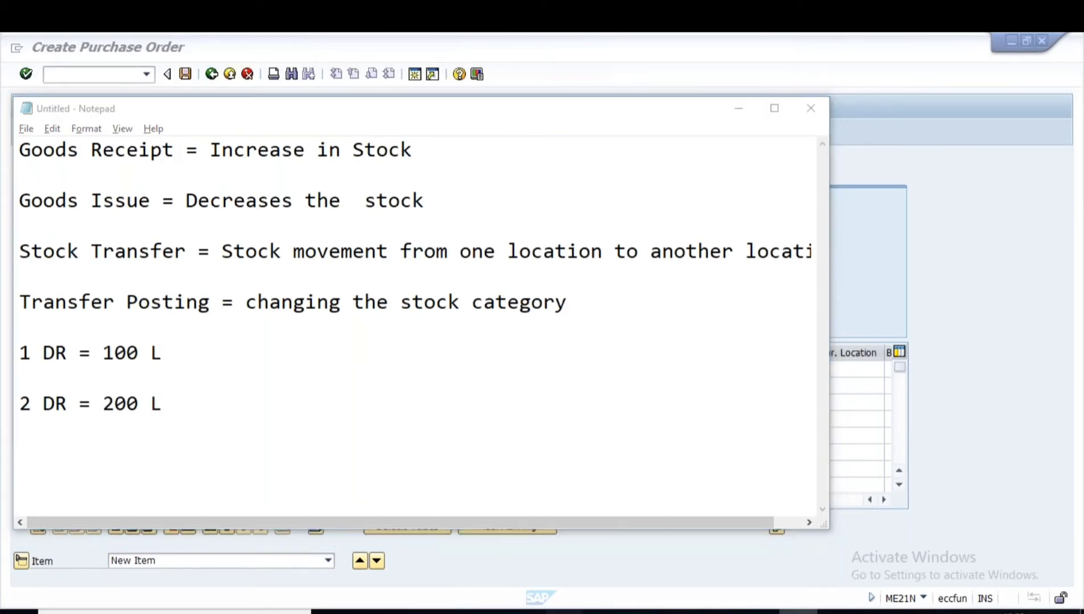
click(589, 530)
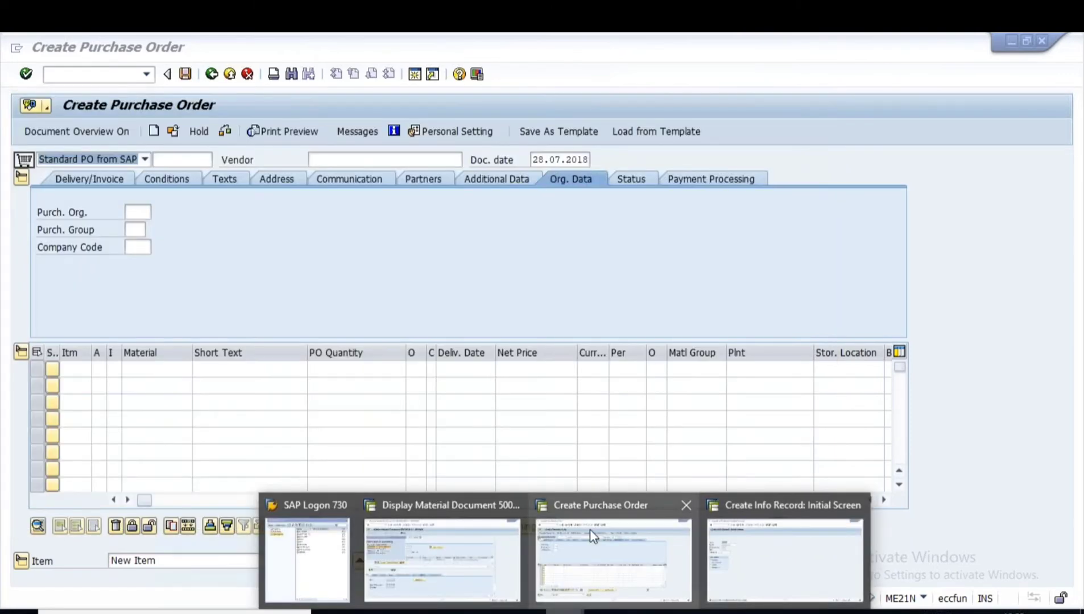
click(589, 530)
click(90, 74)
text(/NM)
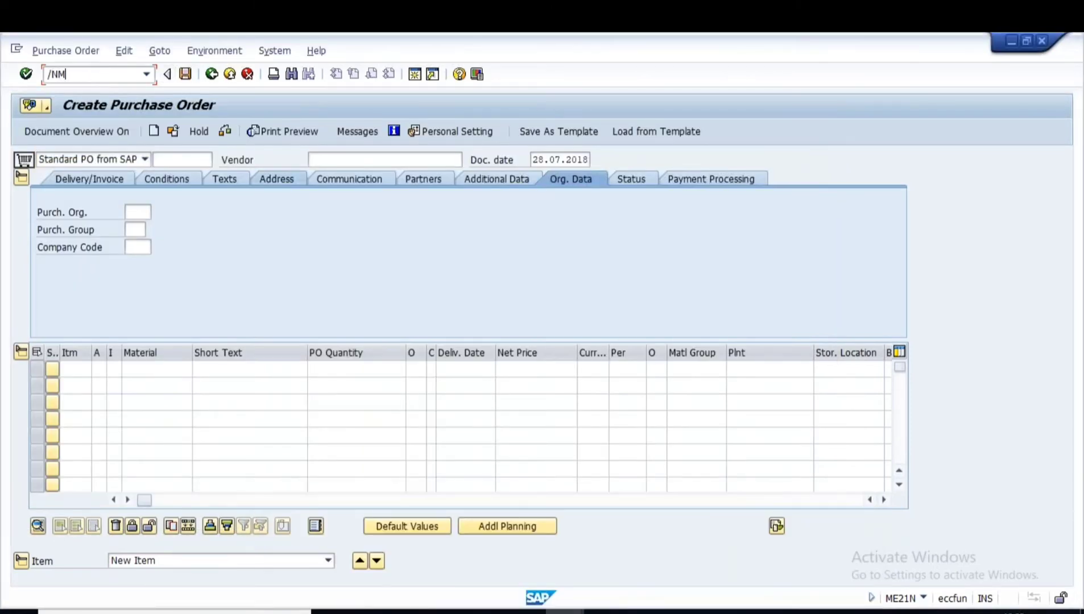
text(IGO)
key(Return)
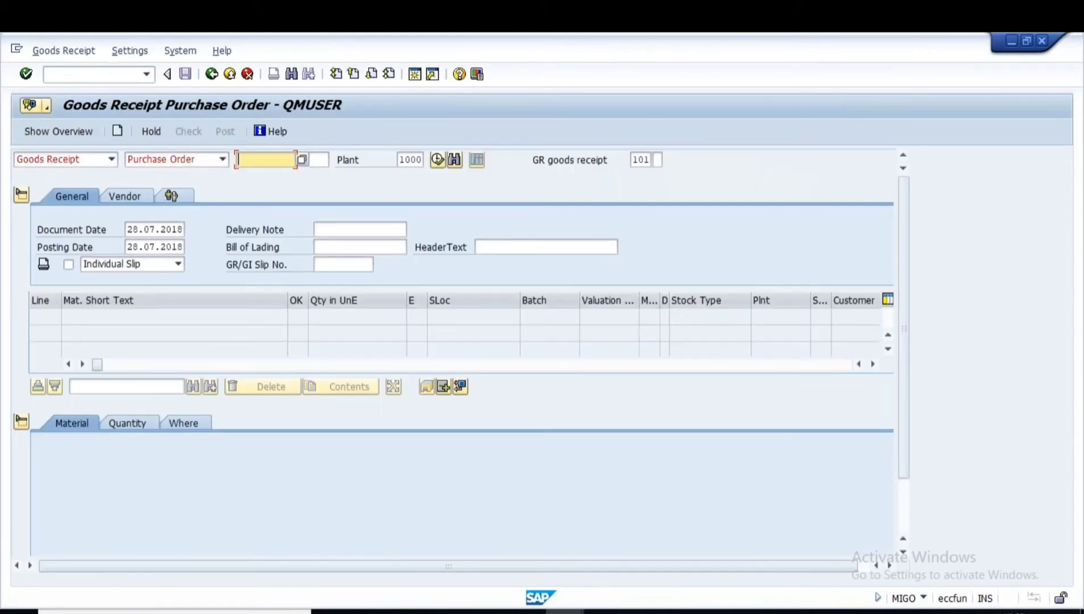
key(ctrl+v)
key(Return)
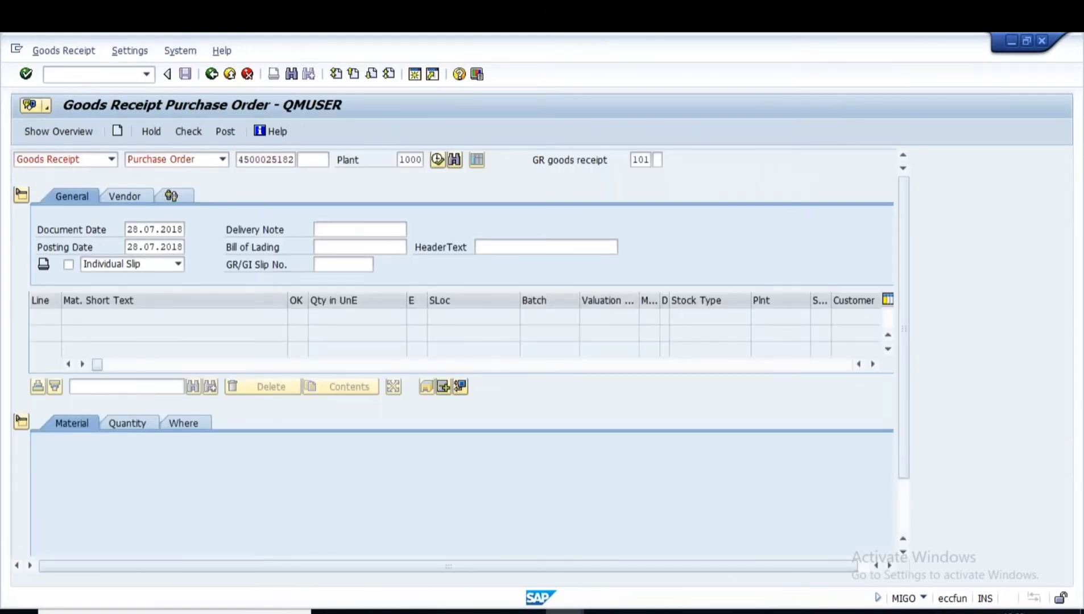
Mark the citric acid new item as OK with storage location L000, and check the goods receipt
click(314, 316)
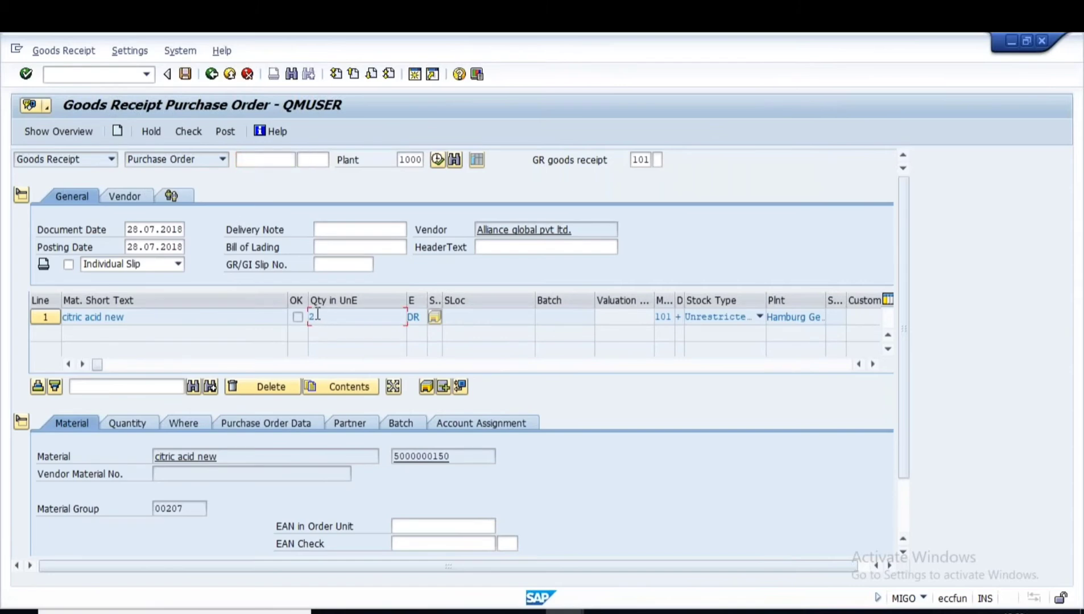
click(21, 421)
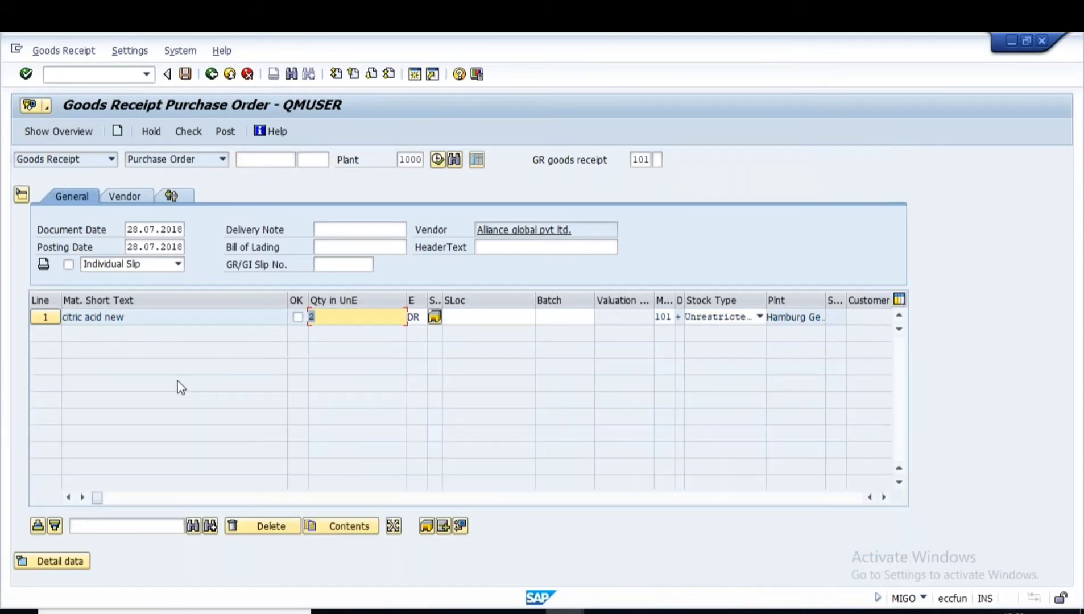
click(297, 317)
click(471, 322)
key(space)
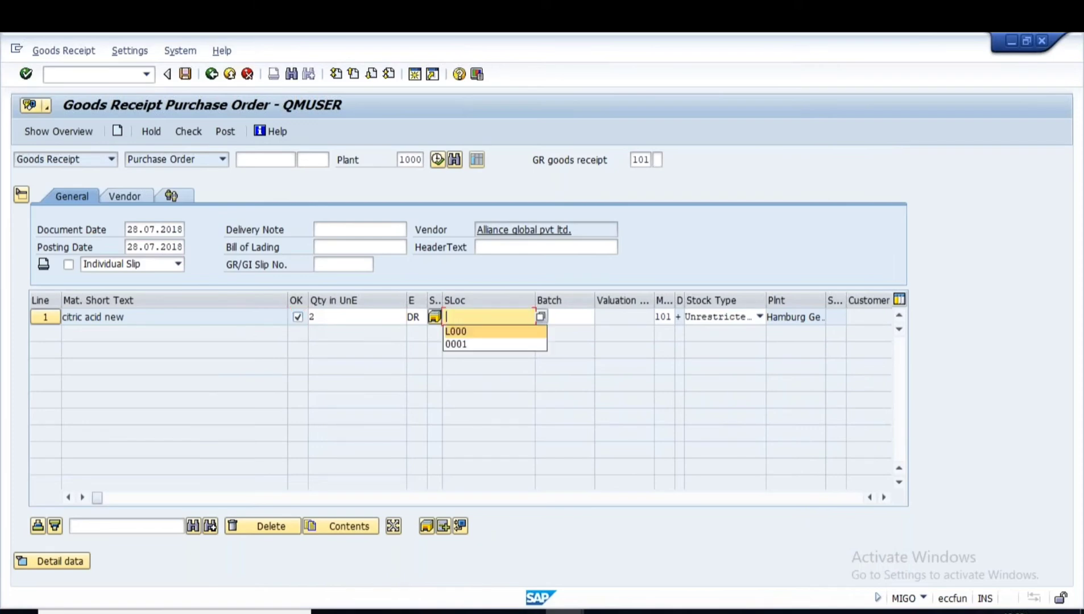
click(464, 335)
key(Return)
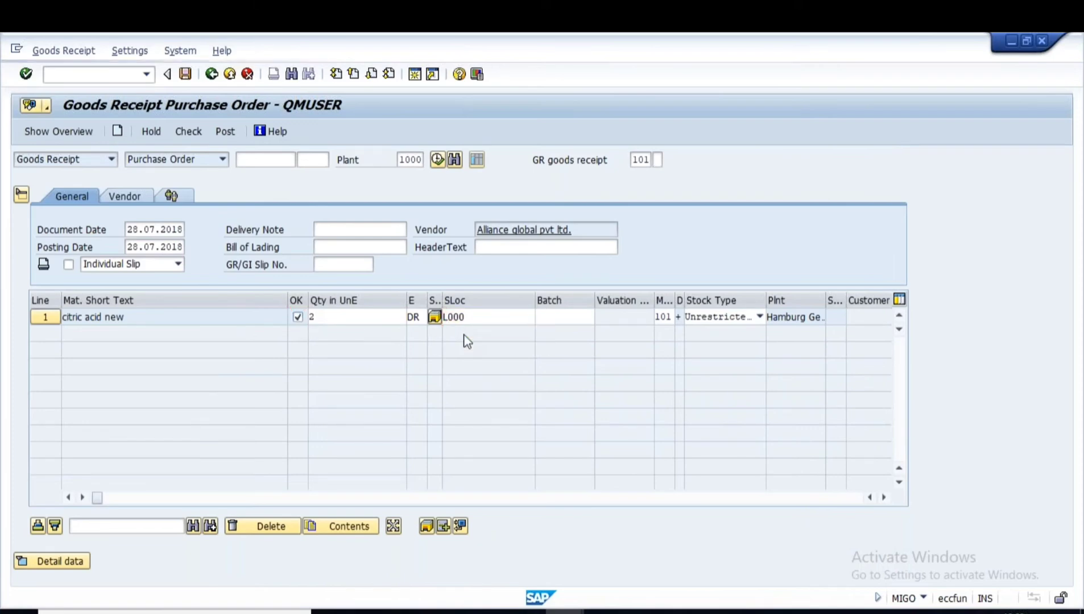
click(189, 131)
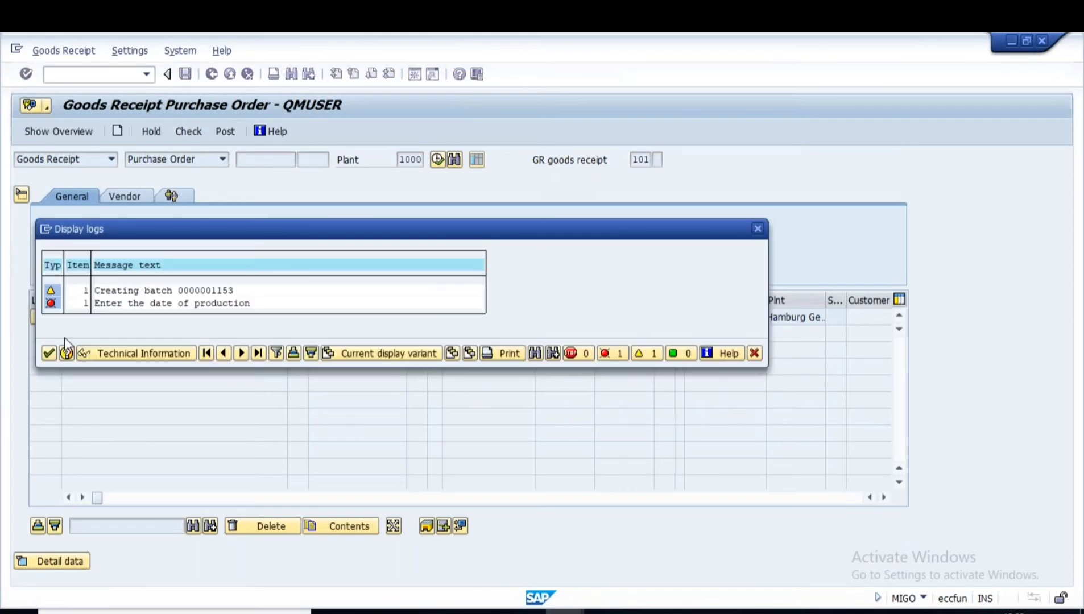
key(Return)
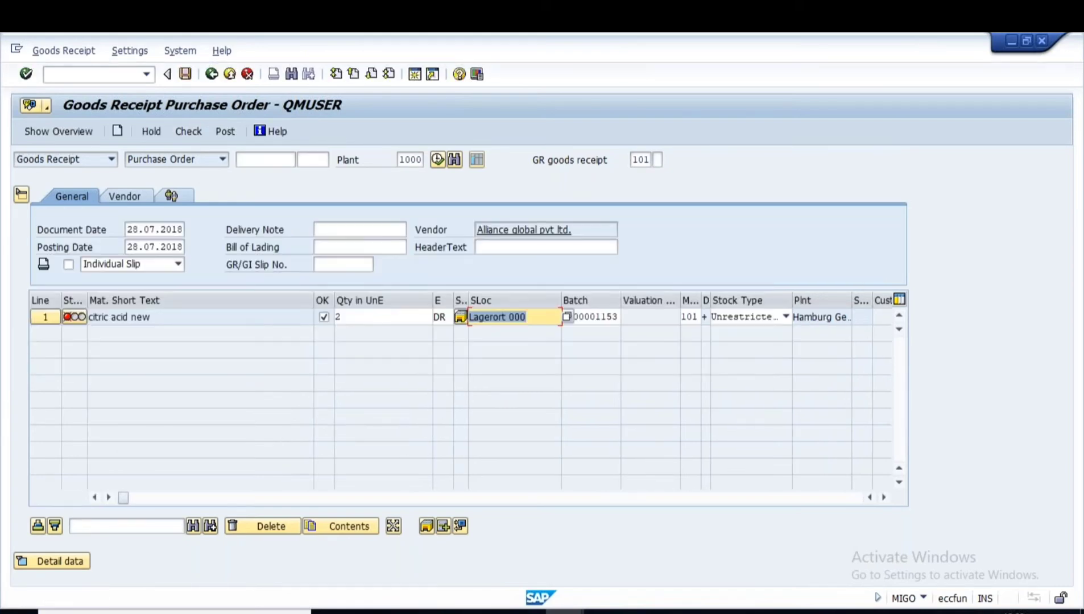
Set the date of manufacture to 01.07.2018 in the item's batch details
click(46, 561)
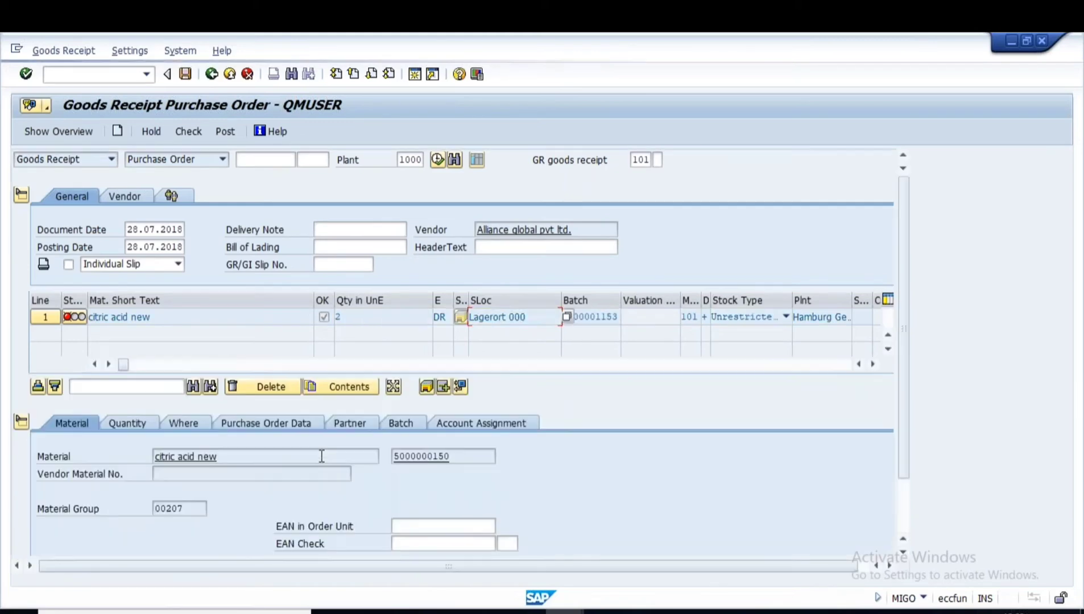
click(392, 423)
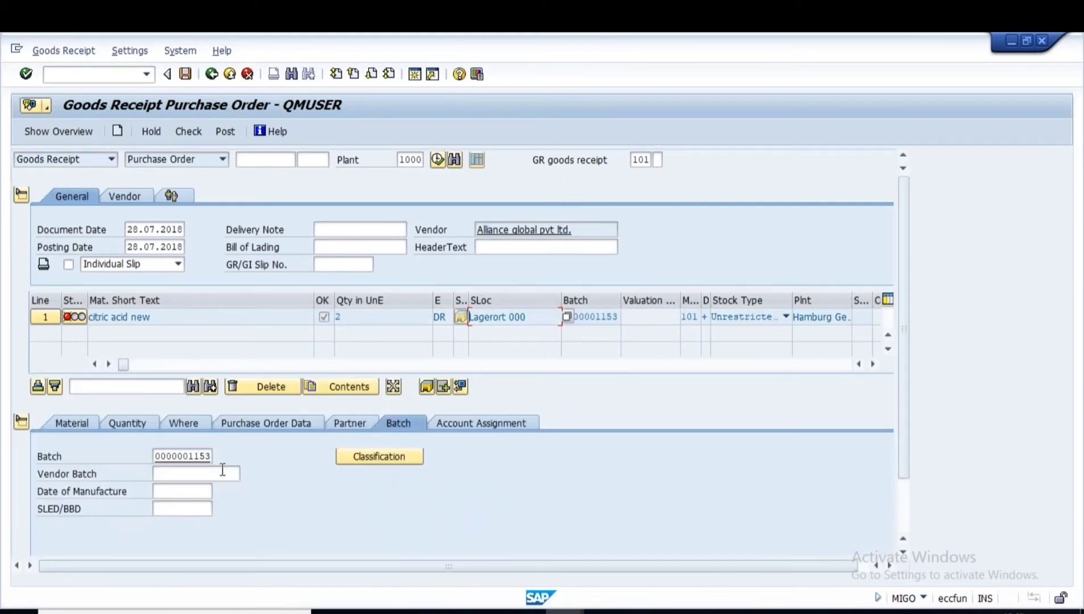
click(184, 492)
key(alt)
key(Down)
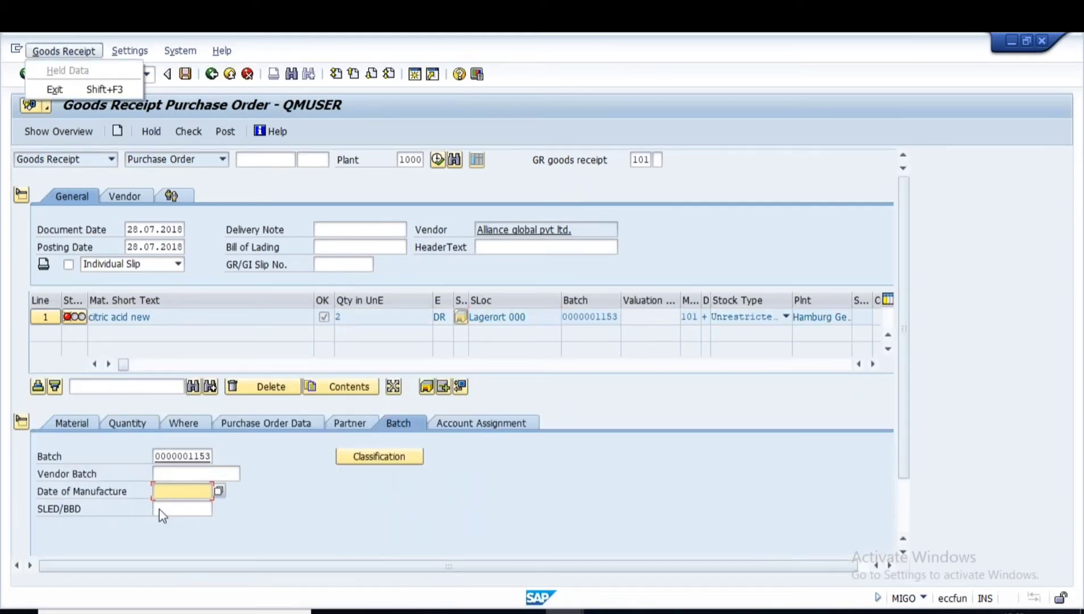
click(178, 496)
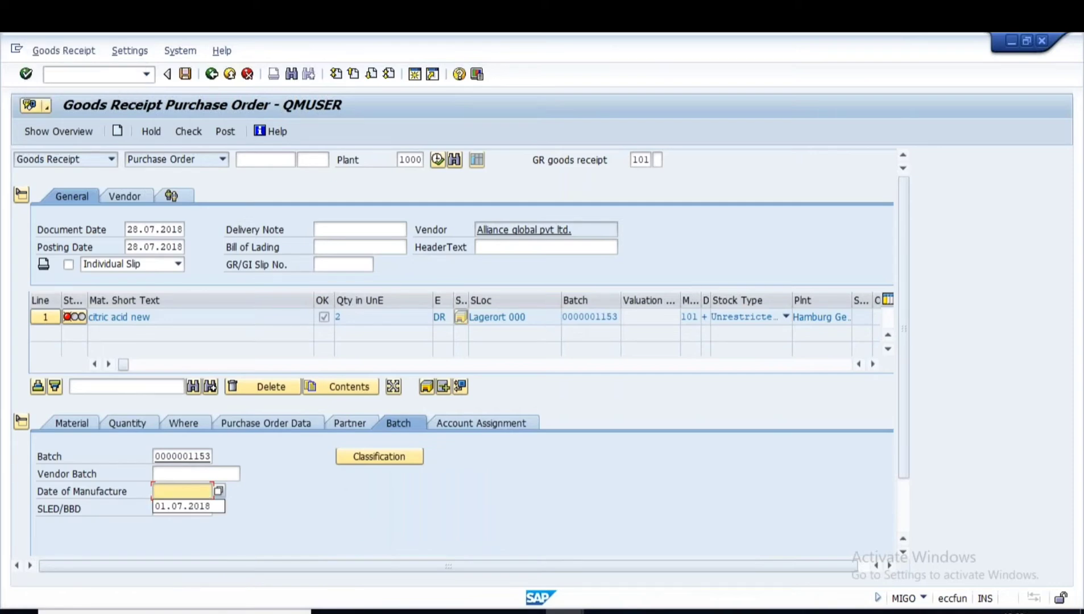
click(186, 514)
key(Return)
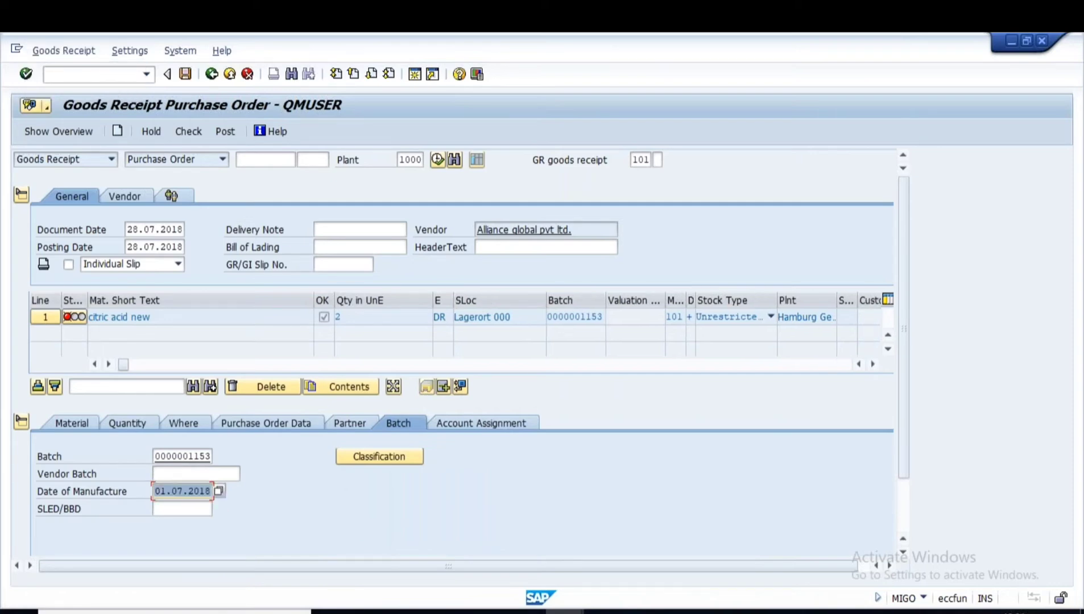
Check the goods receipt document for the citric acid new item
click(190, 131)
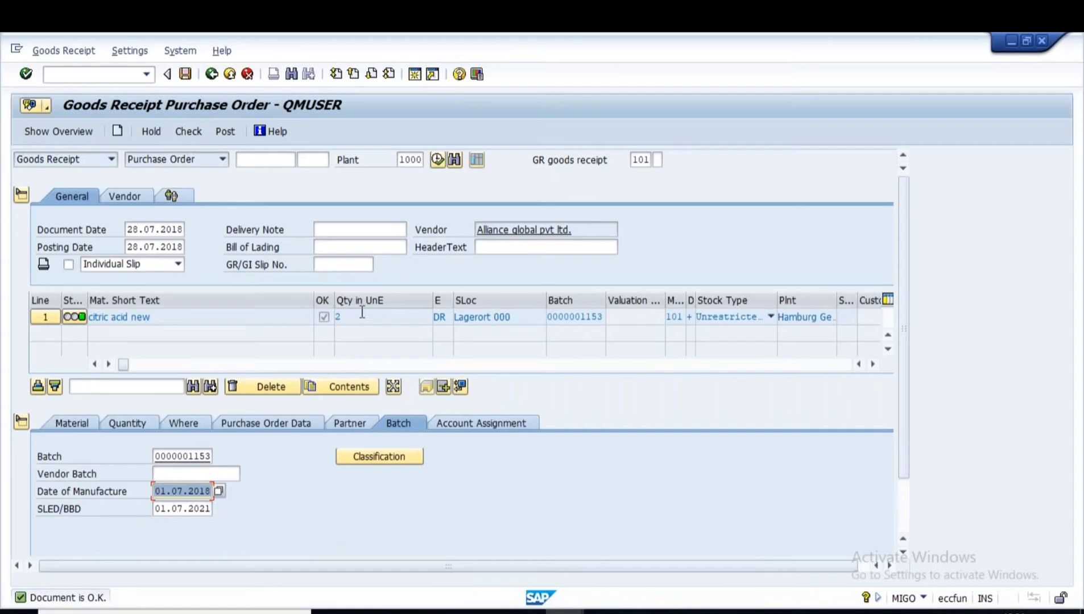
click(570, 612)
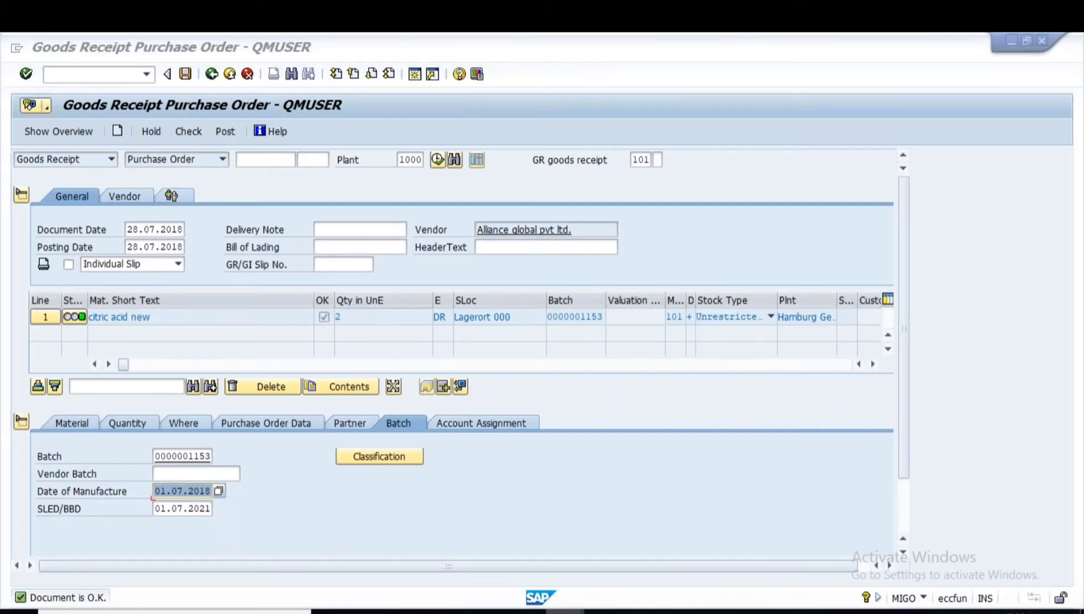
click(758, 554)
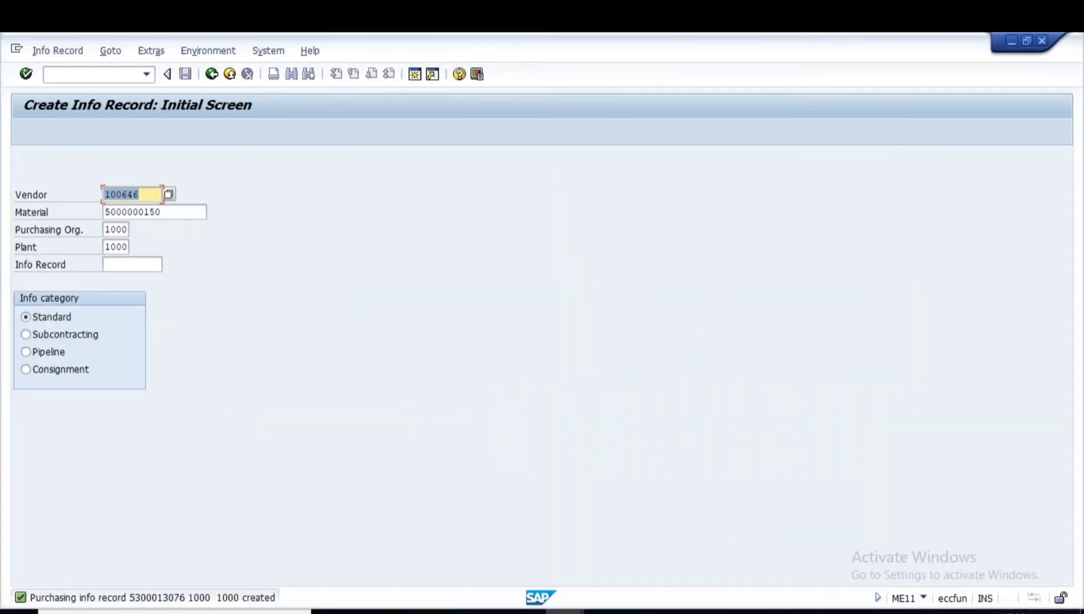
click(87, 77)
text(/NMMBE)
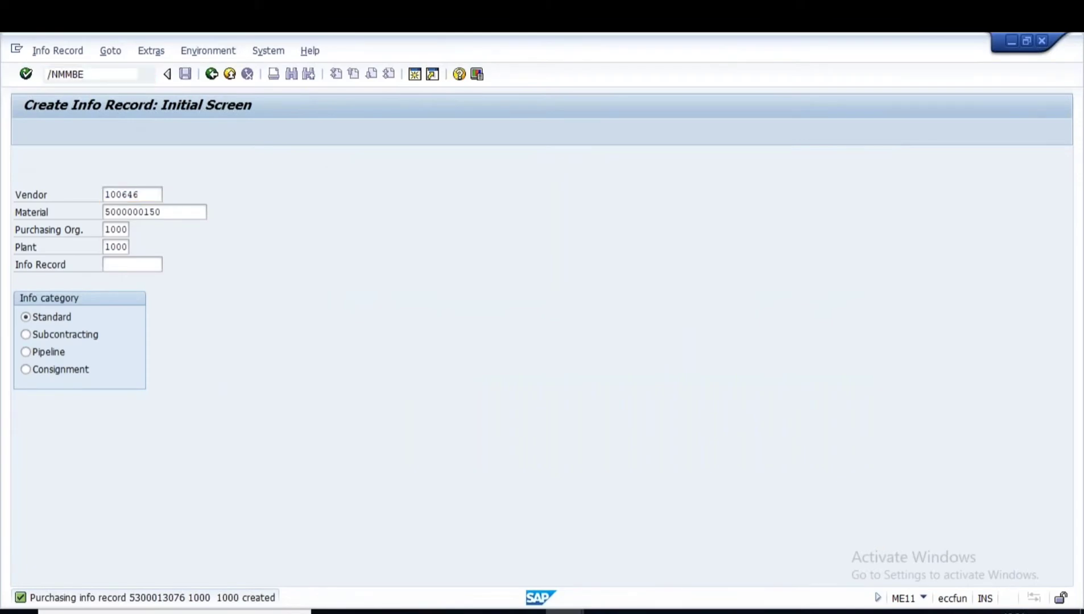
key(Return)
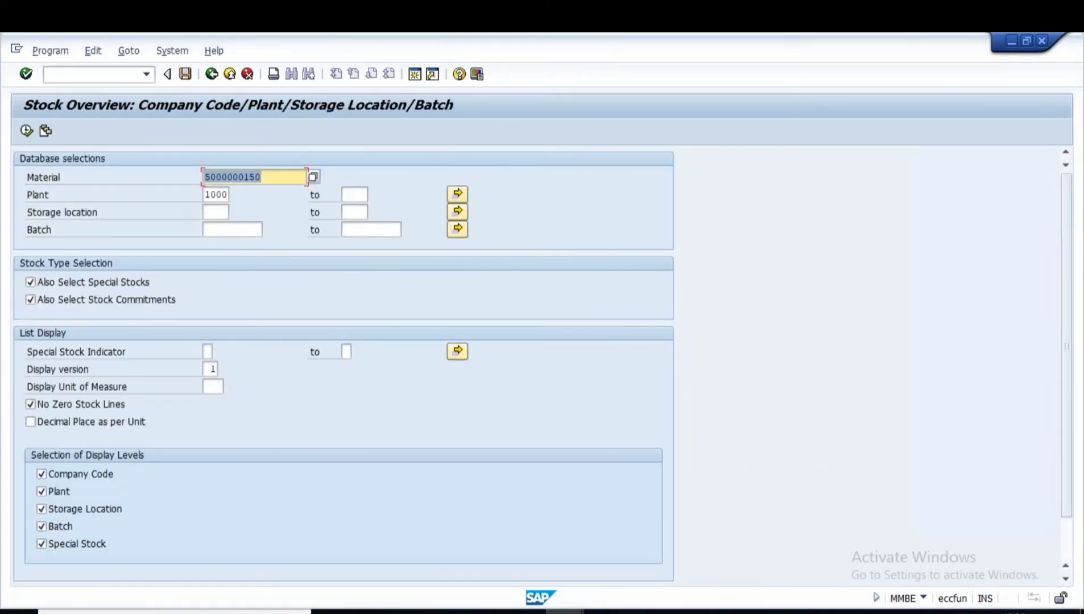
key(F8)
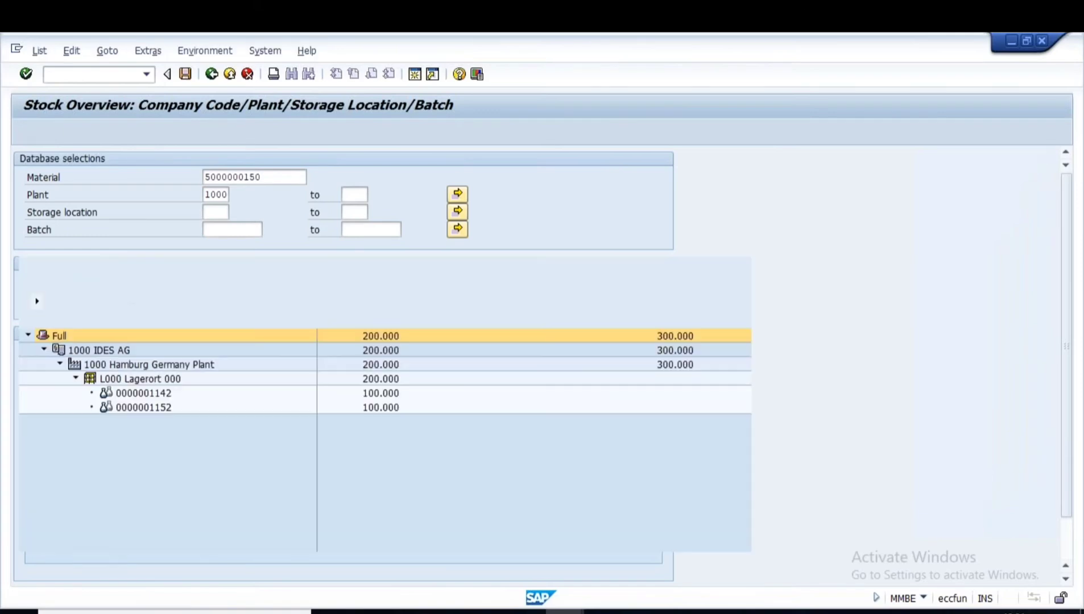
click(378, 379)
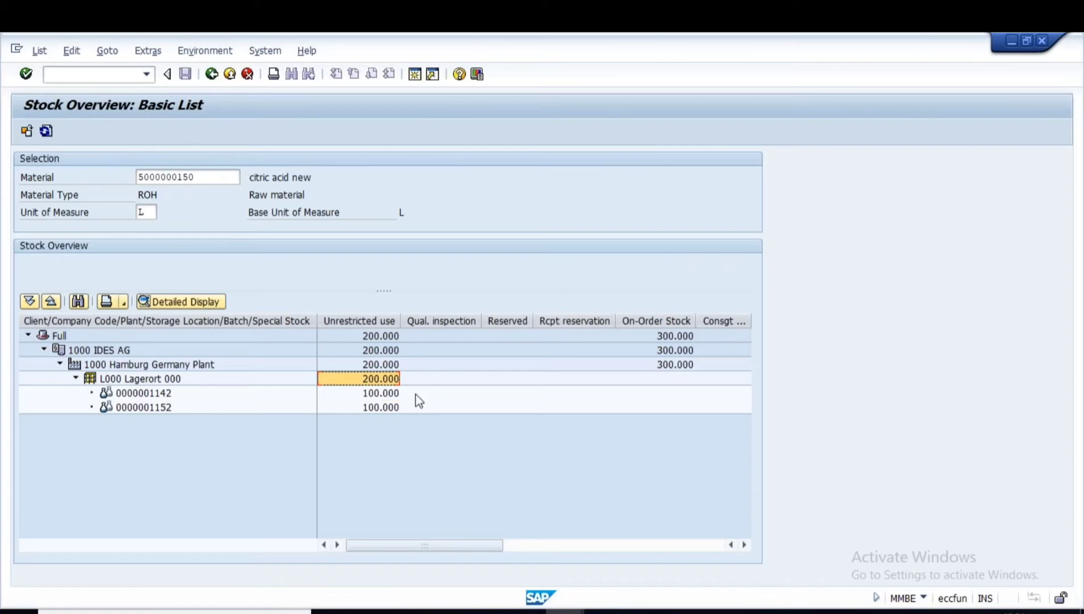
Return to the goods receipt session and post the checked goods receipt for citric acid new
key(alt+Tab)
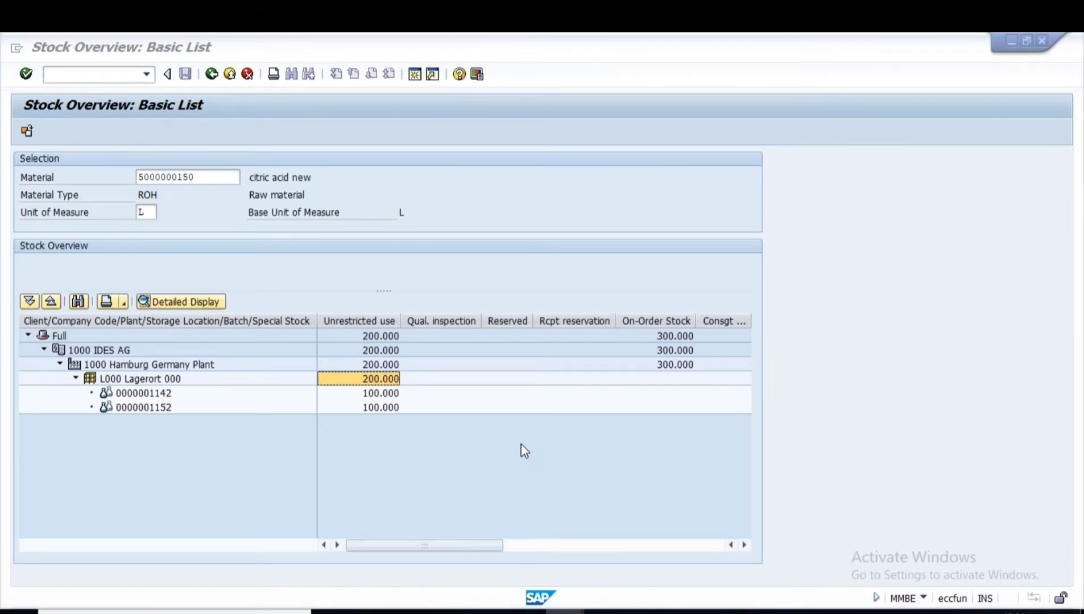
key(alt+Tab)
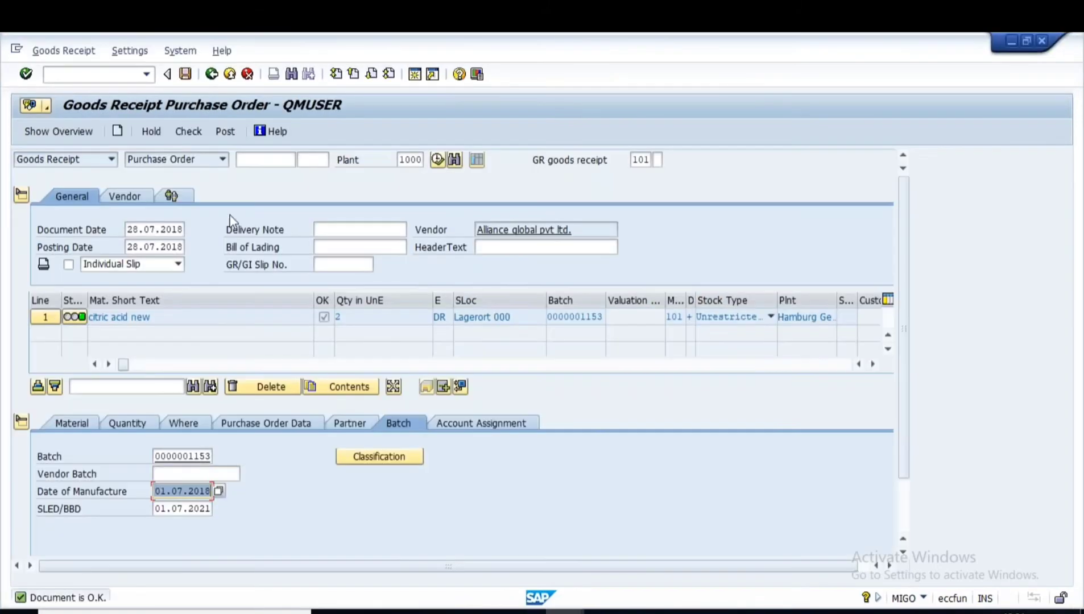
click(225, 131)
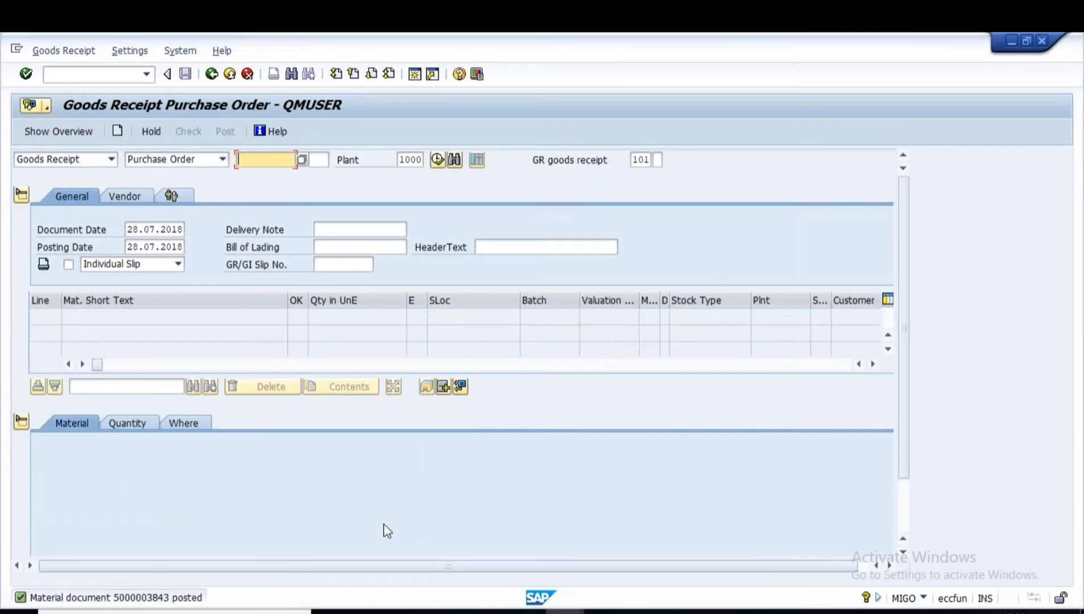
key(alt+Tab)
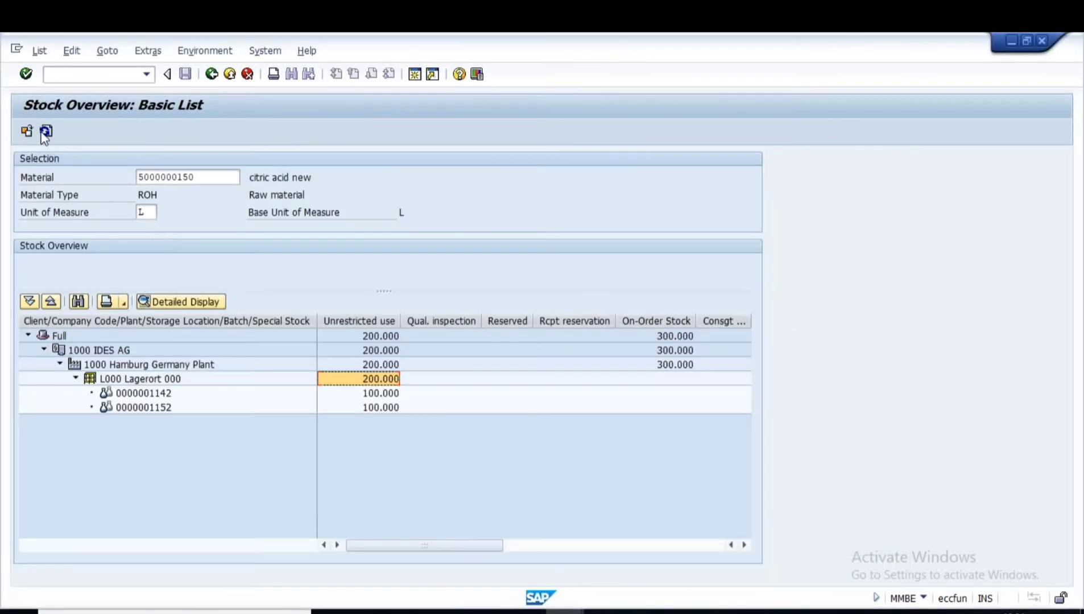
click(45, 133)
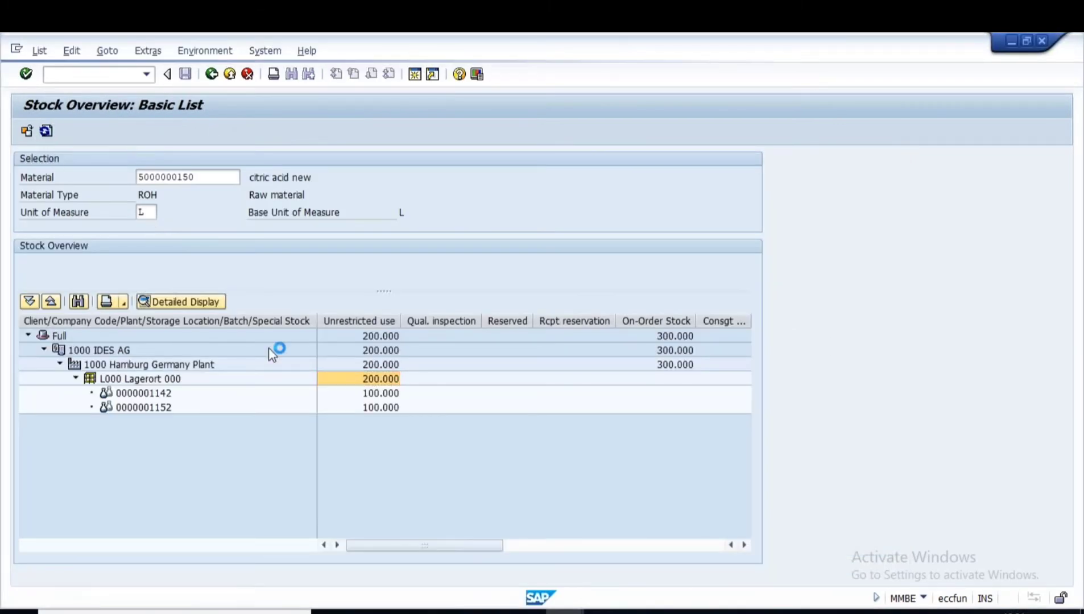
click(386, 380)
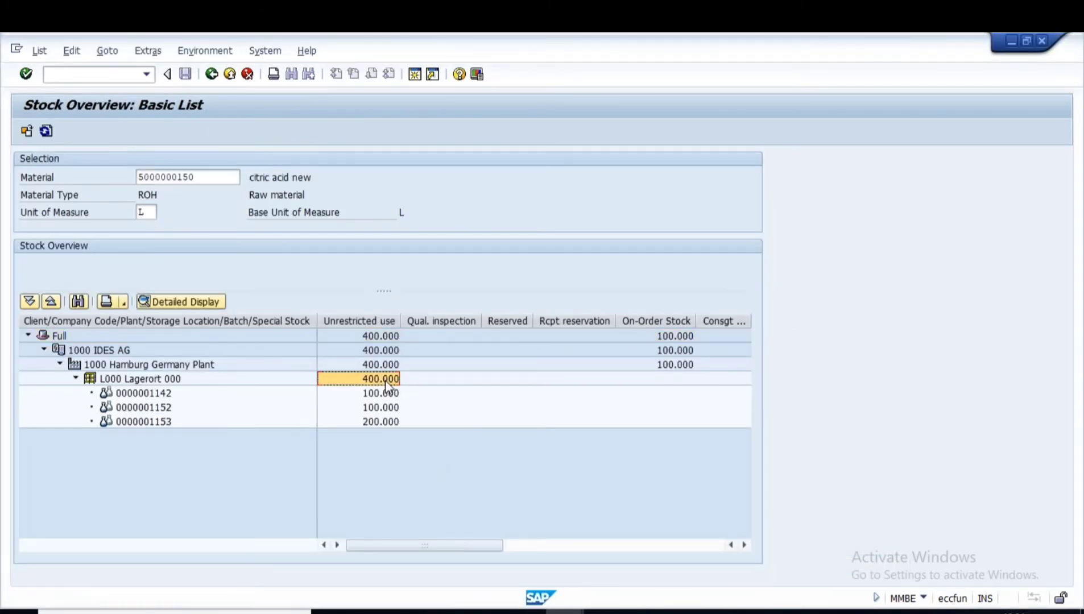
click(377, 424)
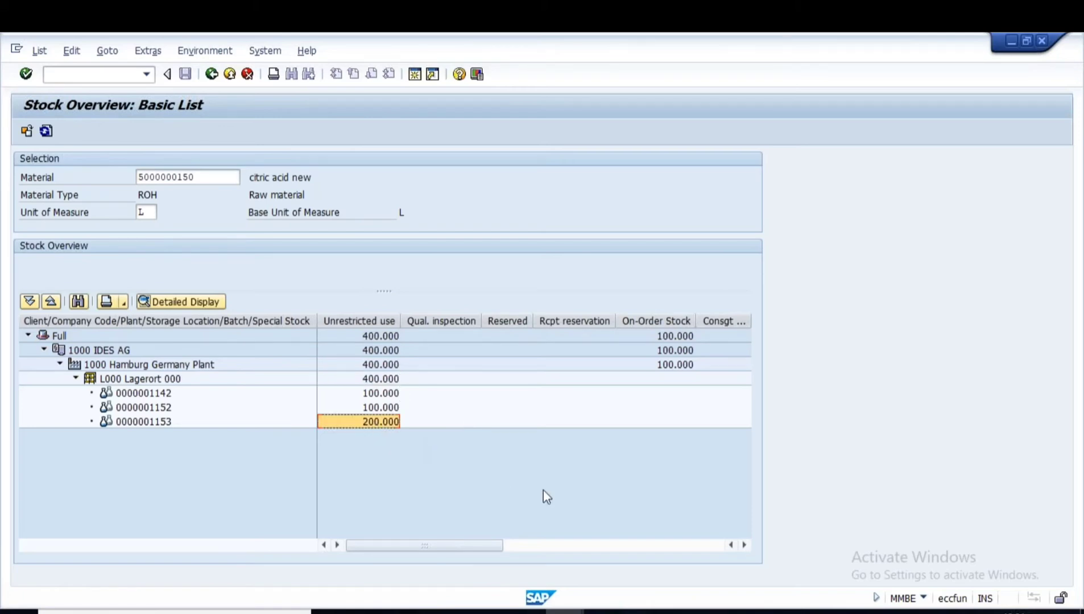
Switch to PowerPoint and start the slide show at the Units of measure in Inventory Management slide
click(765, 611)
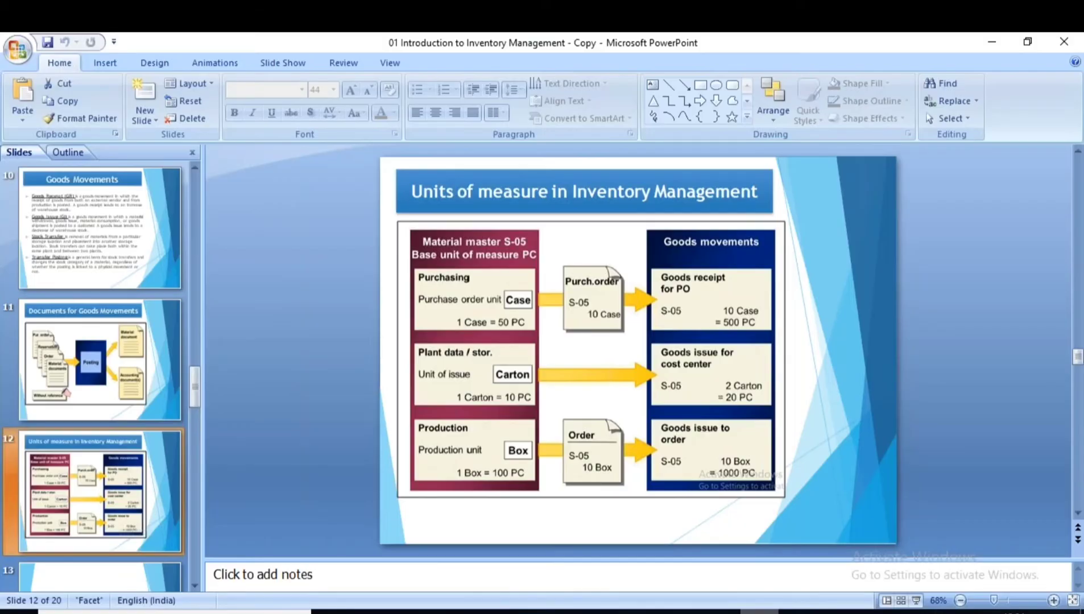
click(916, 600)
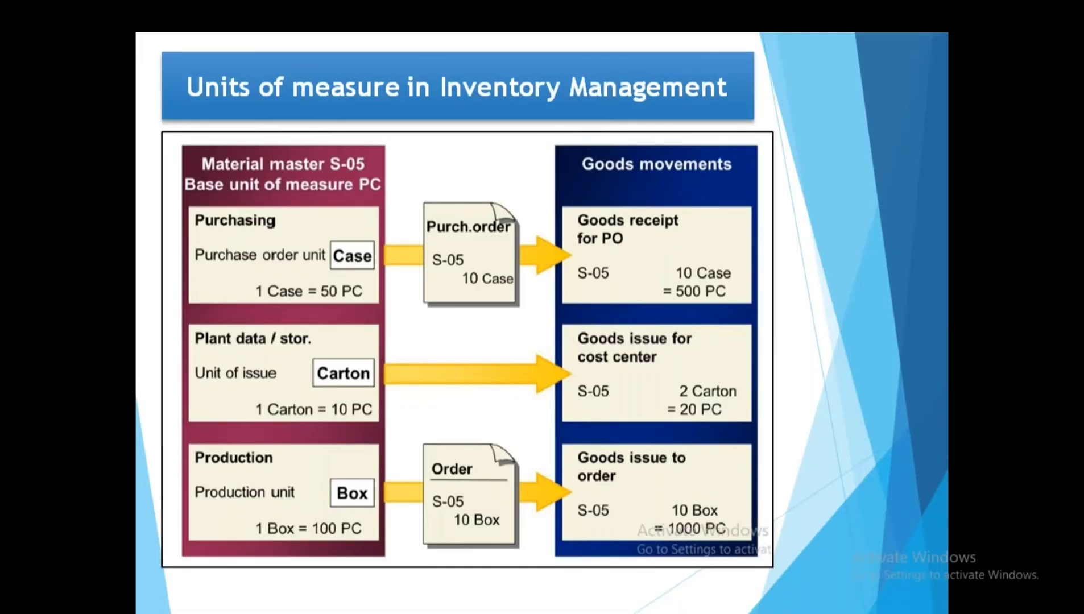
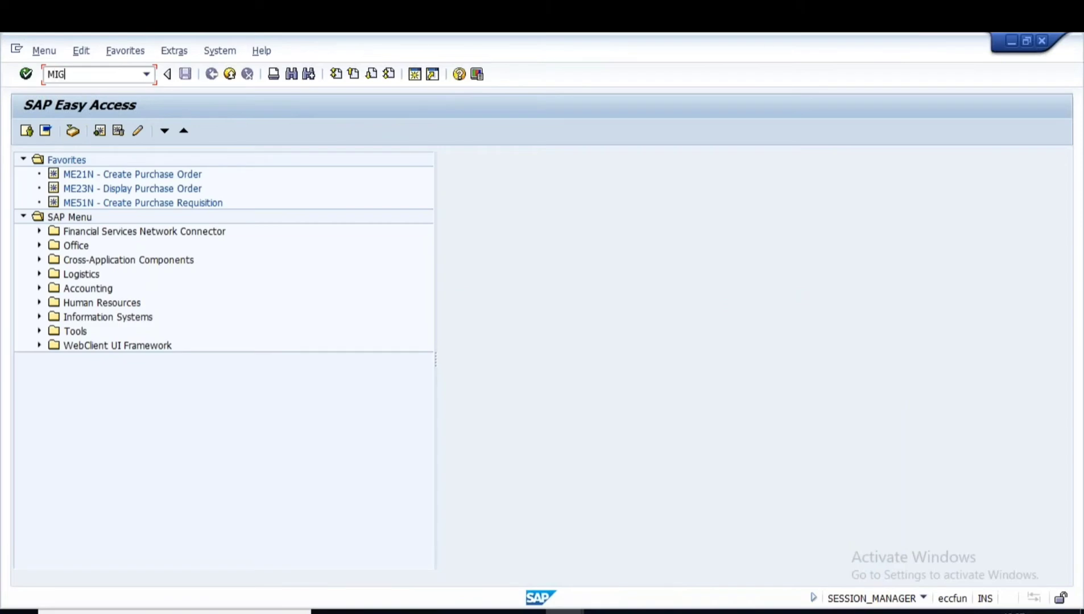
Open transaction MIGO and show the overview tree with the recent purchase orders, reservations and material documents
text(O)
key(Return)
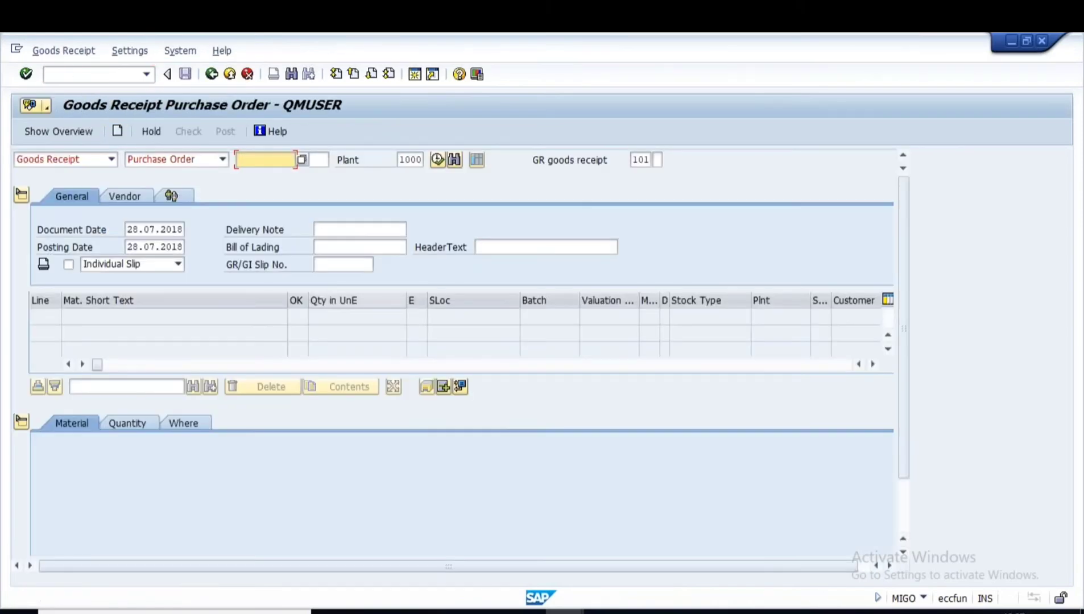
click(54, 132)
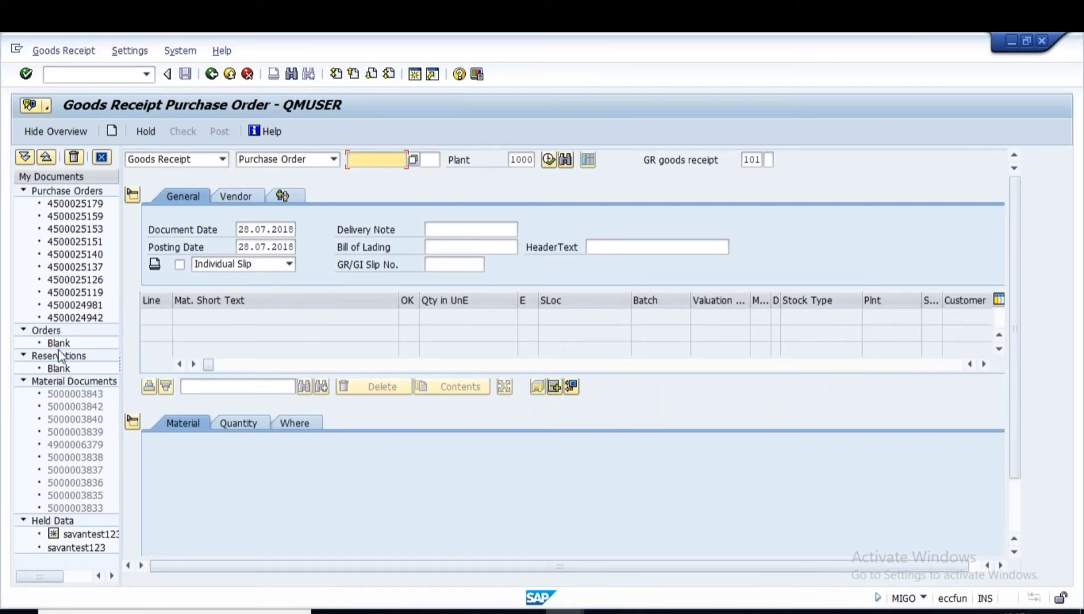
double_click(100, 293)
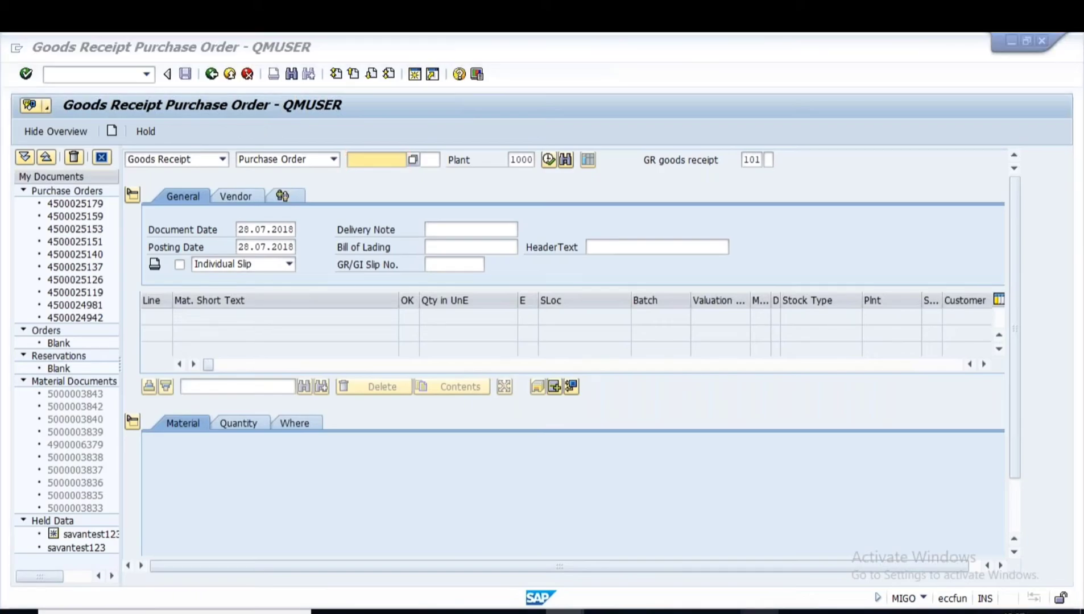
Consult the Goods Movements: Transaction MIGO slide in PowerPoint, and hide the document overview back in MIGO
key(alt+Tab)
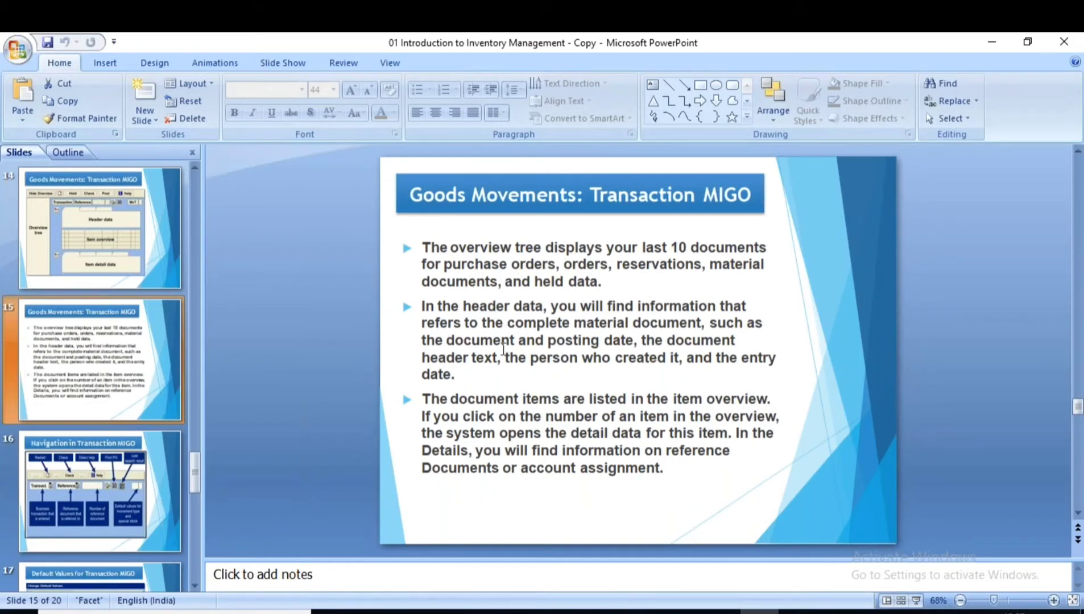
key(alt+Tab)
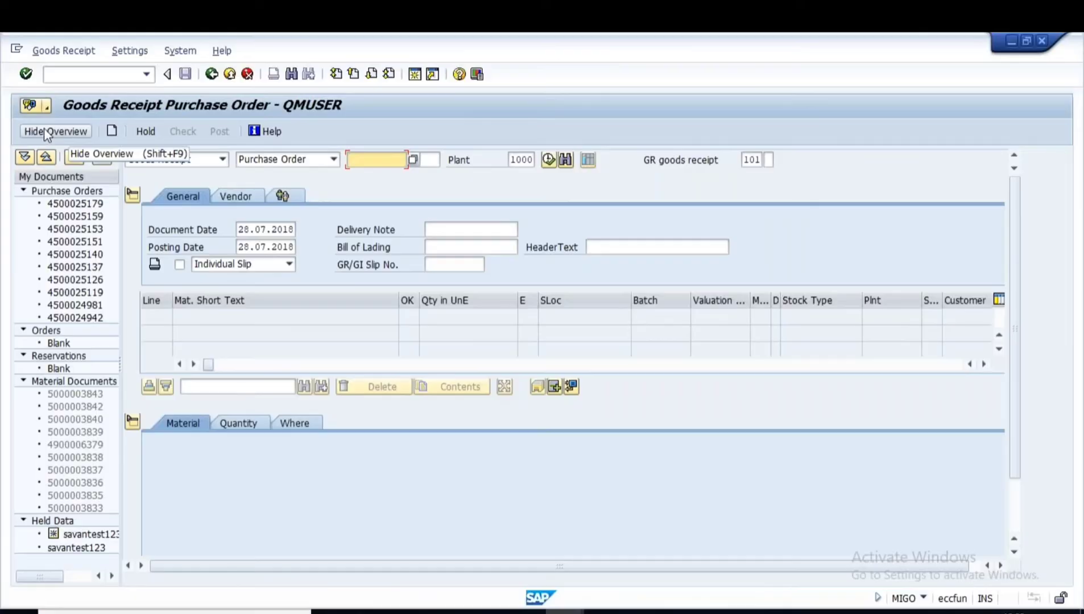
click(44, 128)
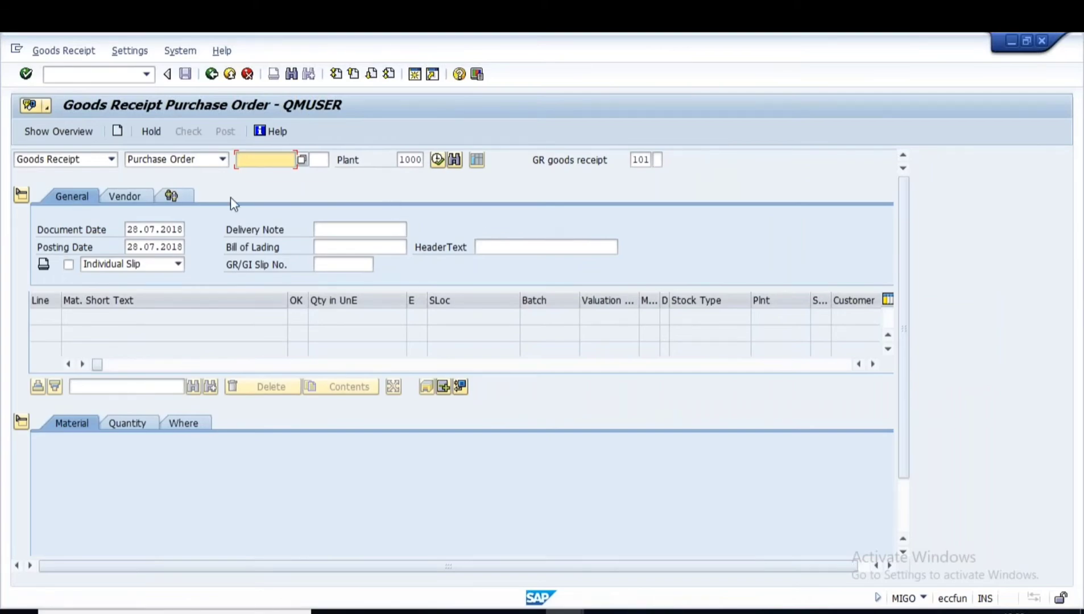
Switch to PowerPoint and read the header data paragraph on the MIGO slide, highlighting the document and posting date and creator phrases
key(alt+Tab)
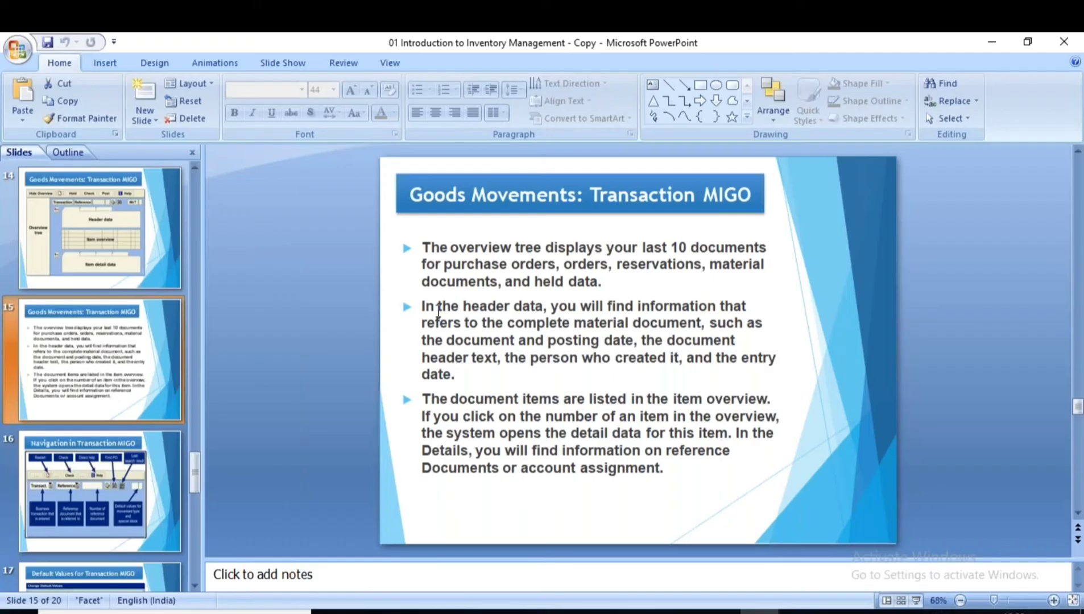
drag(424, 307, 570, 312)
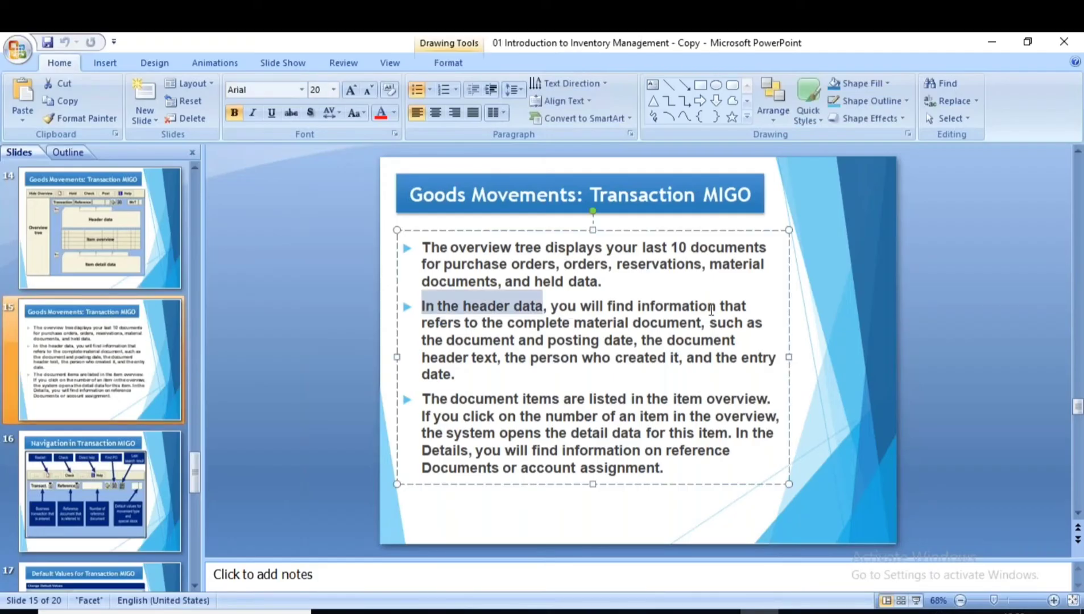
drag(440, 322, 654, 322)
click(628, 322)
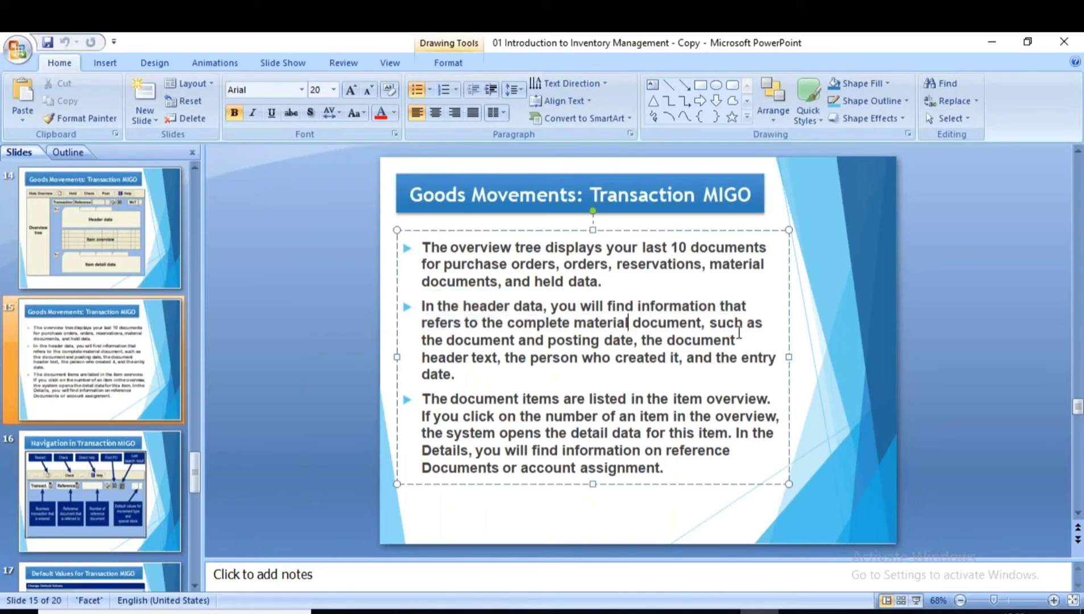
drag(448, 340, 633, 340)
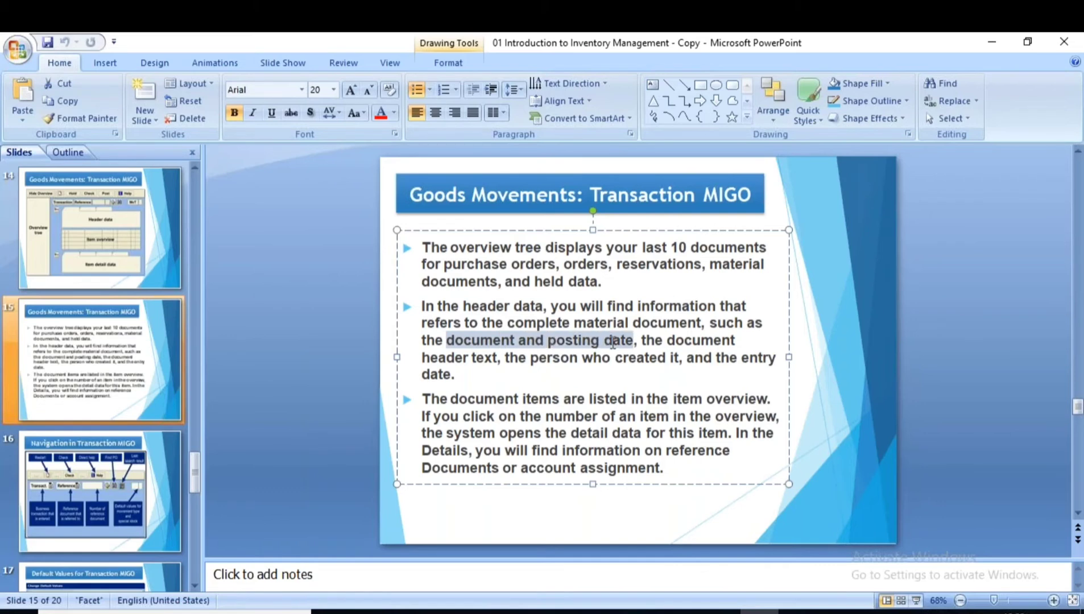
click(468, 356)
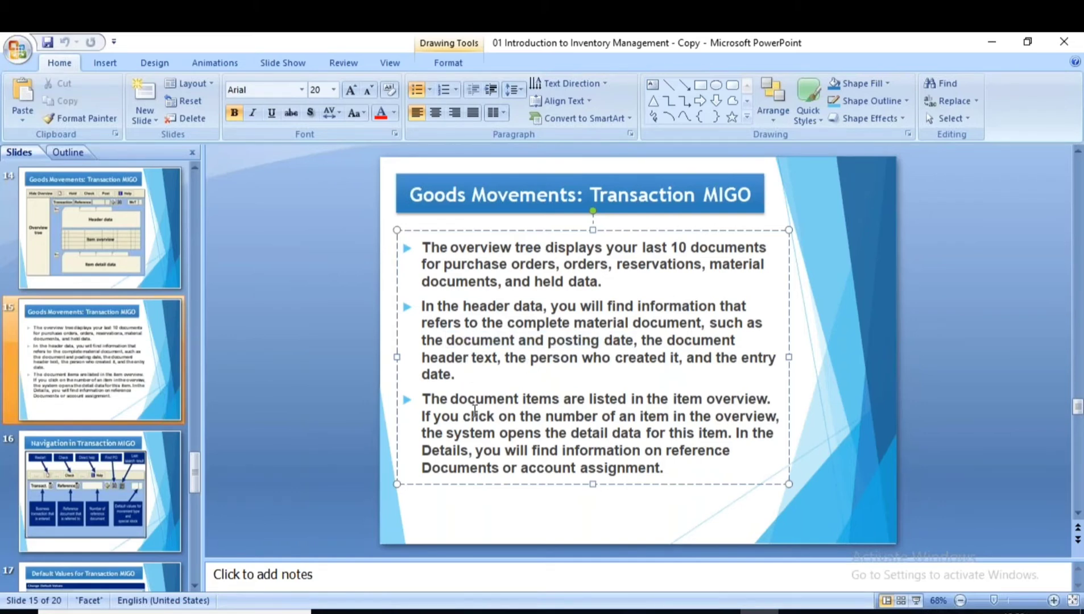
drag(531, 358, 668, 361)
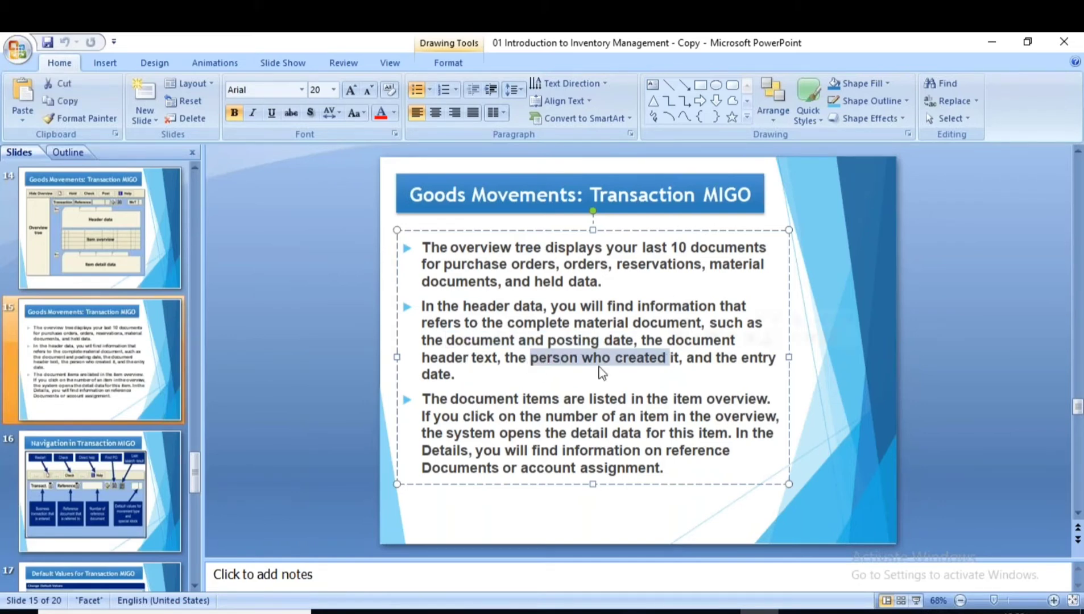
click(477, 369)
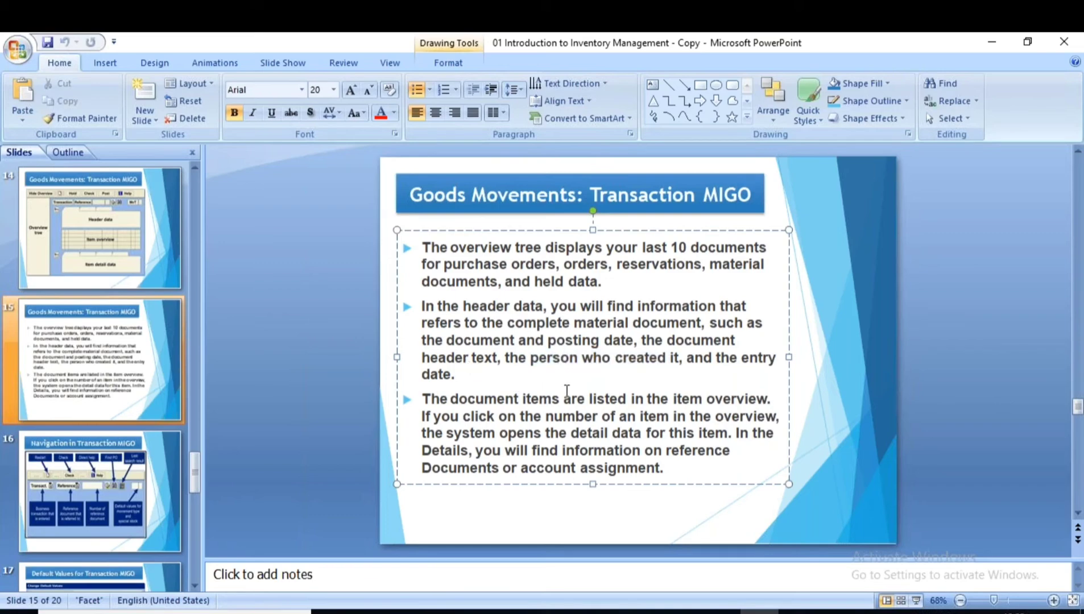
Switch back to SAP and examine the MIGO header data, including the document date, posting date, vendor and search sections
key(alt+Tab)
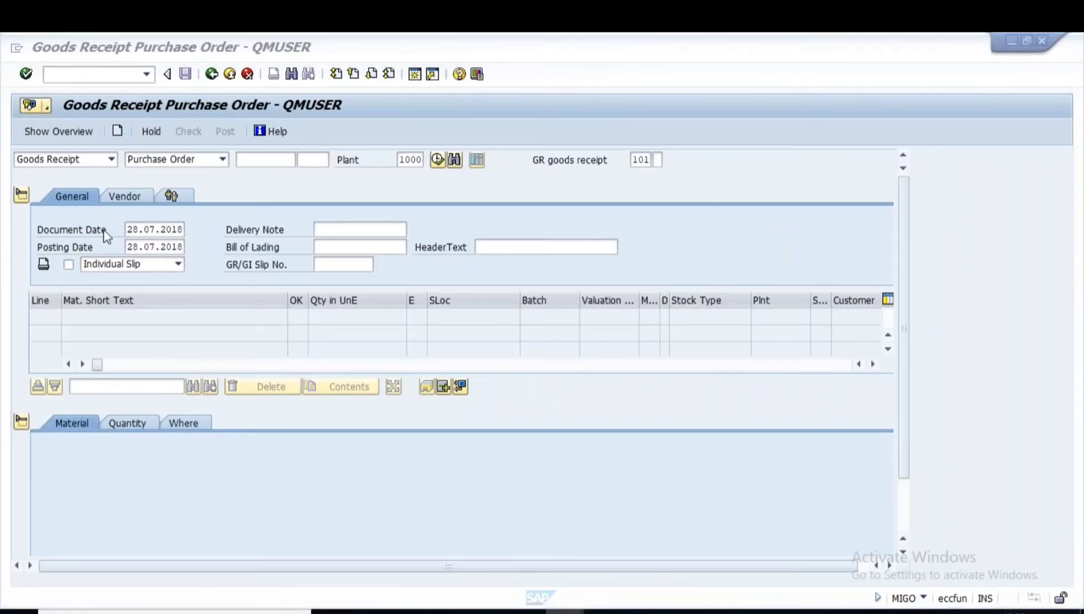
click(152, 231)
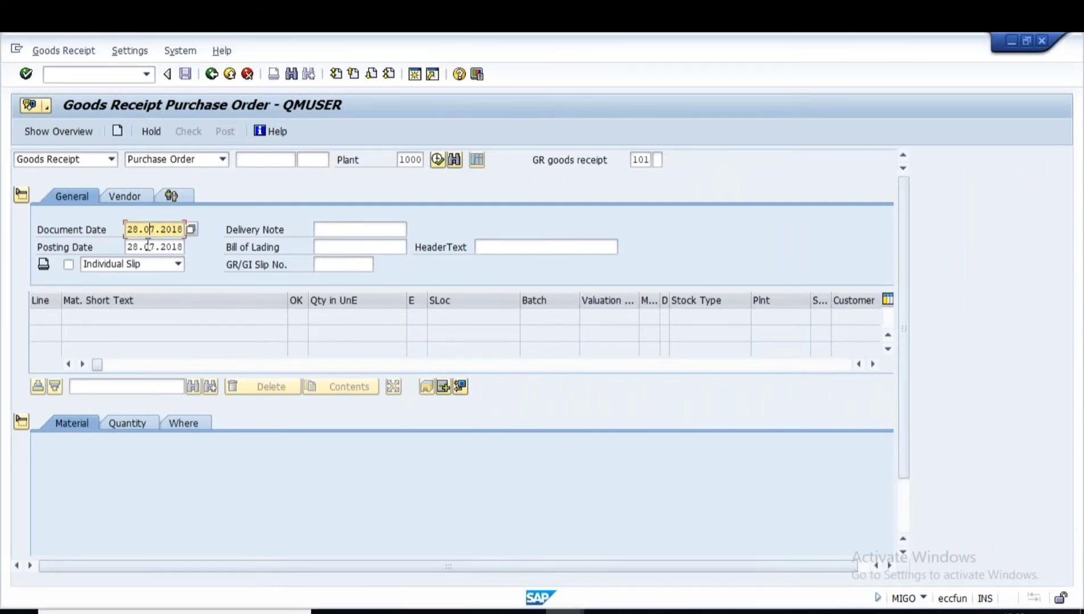
click(147, 245)
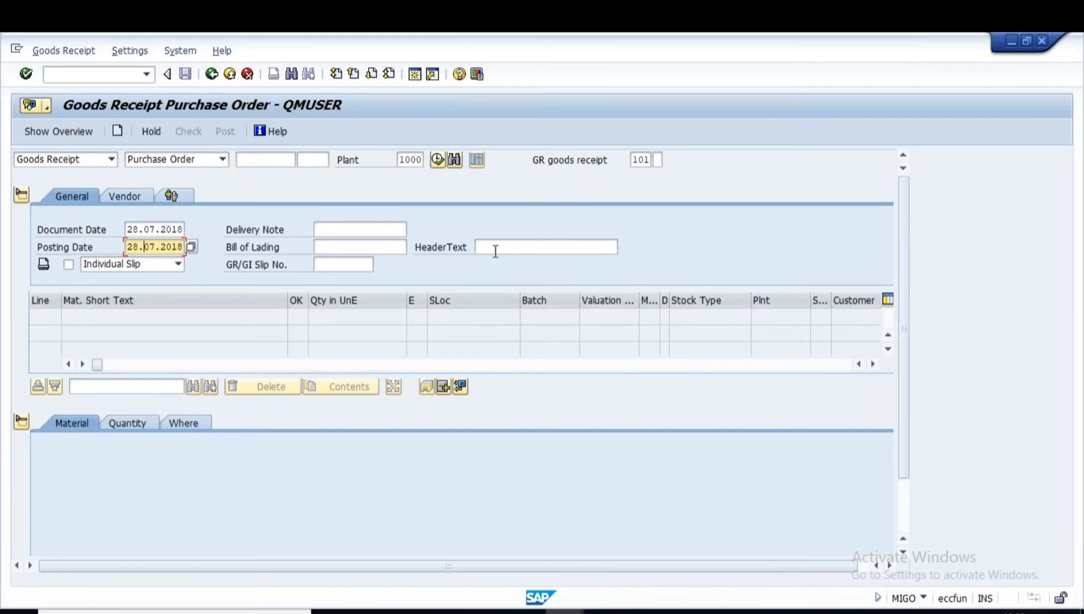
click(127, 199)
click(172, 197)
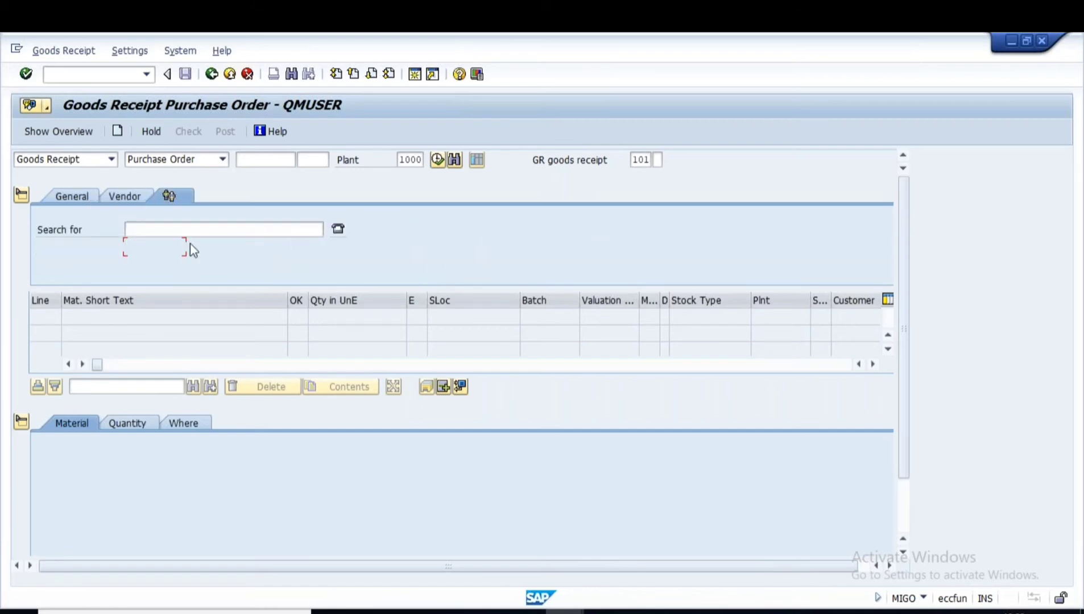
Set the MIGO transaction to Display and load the proposed material document from 2018
click(91, 160)
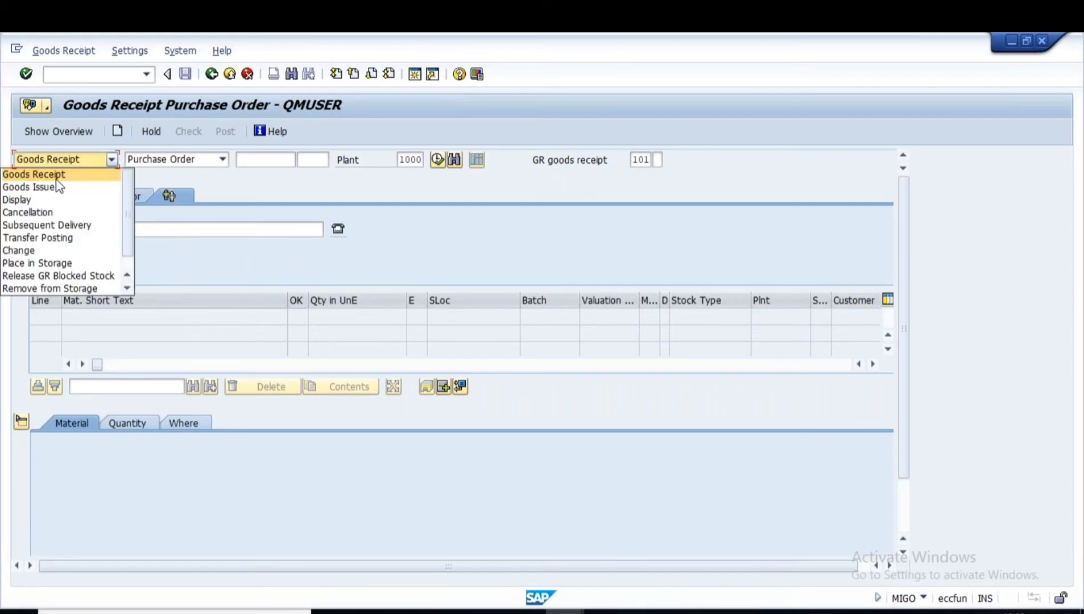
click(35, 200)
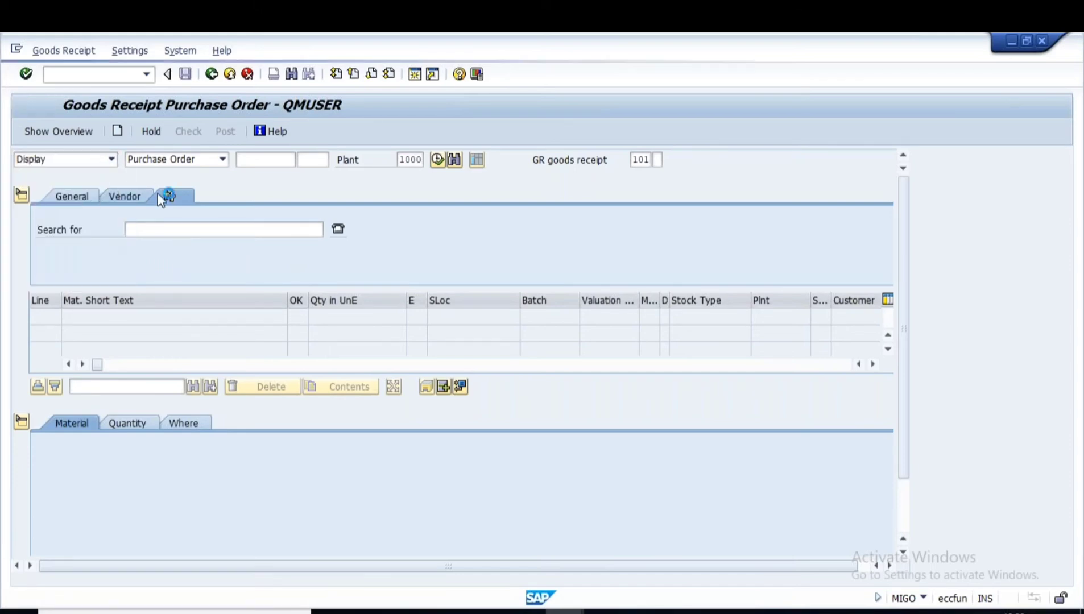
click(349, 160)
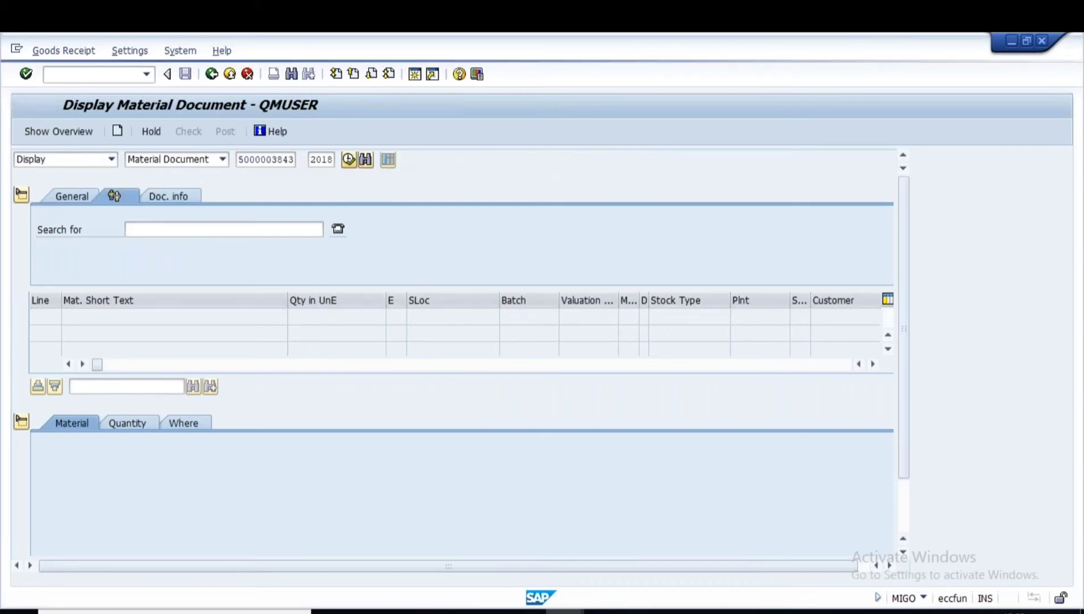
Examine the material document's general, vendor and purchasing contact header data, including the address details of the ordering user
click(80, 200)
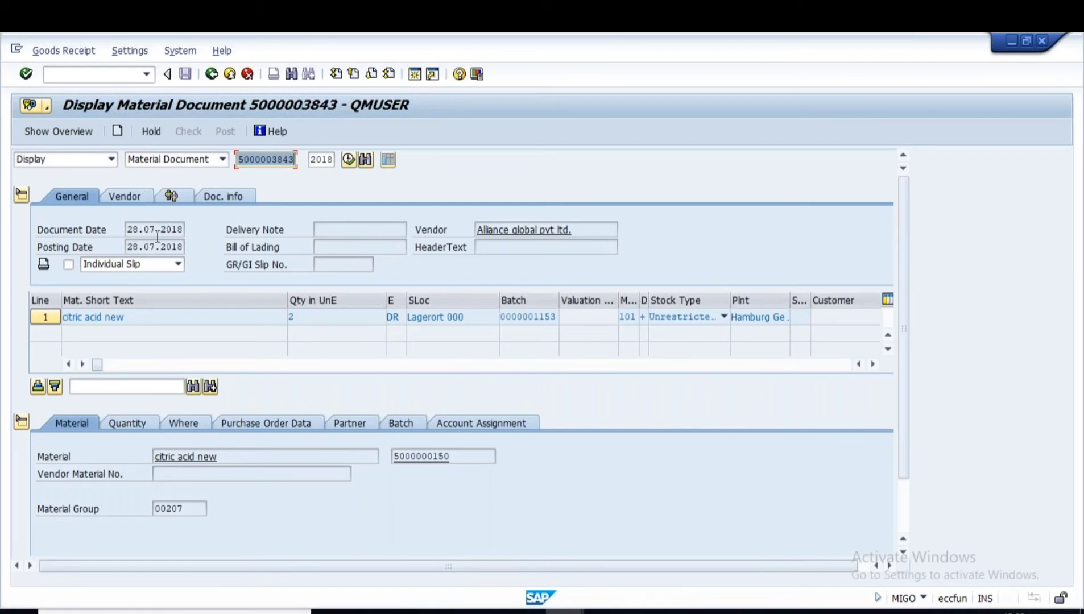
click(136, 199)
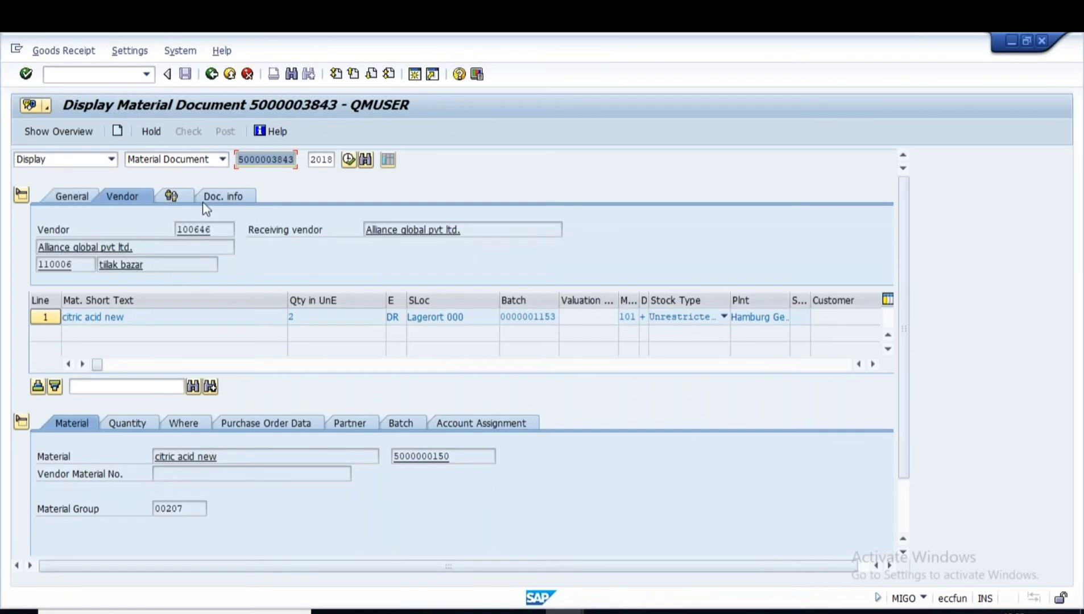
click(171, 196)
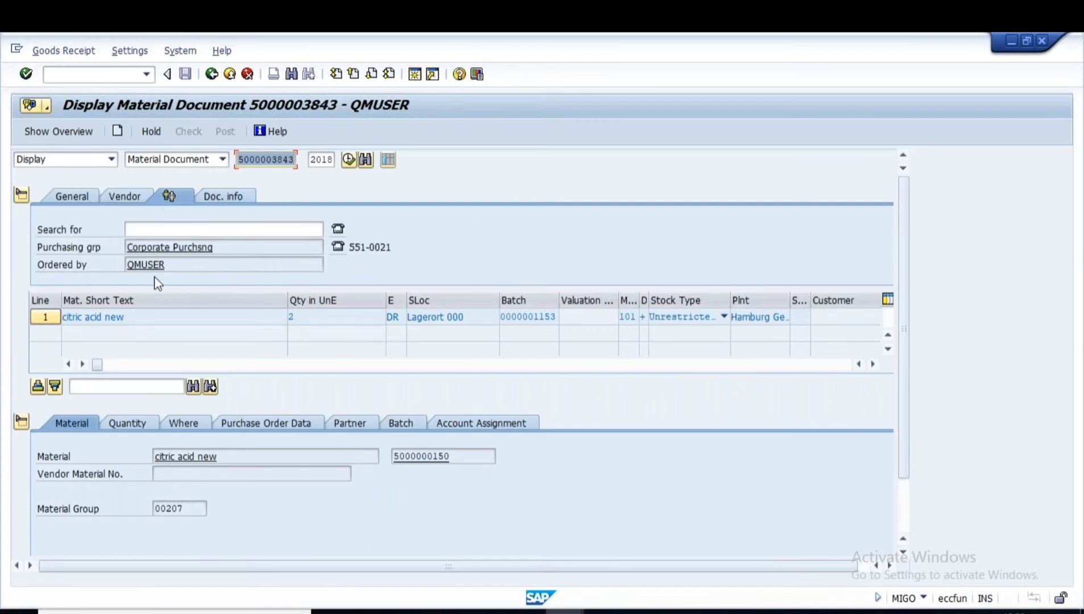
click(181, 265)
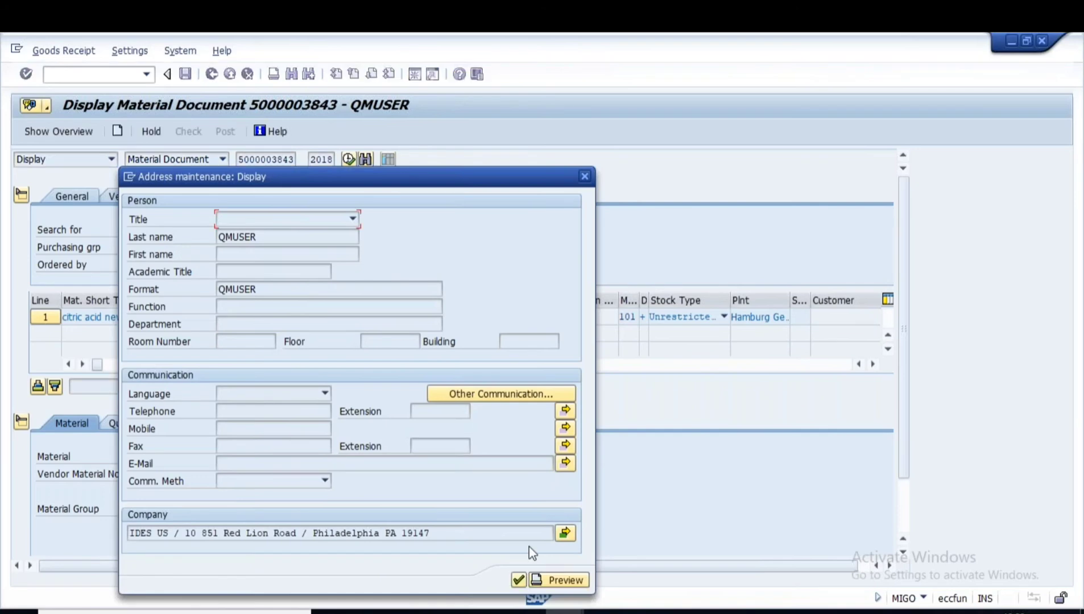
click(584, 177)
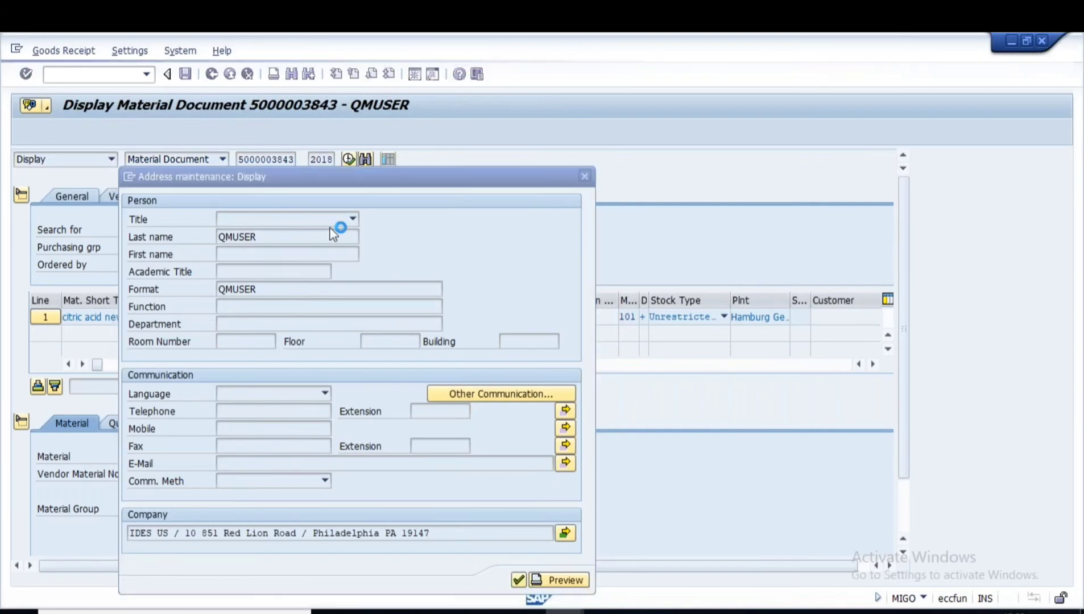
Examine who entered the material document and its creation date, and compare with the Goods Movements: Transaction MIGO slide in PowerPoint
click(228, 195)
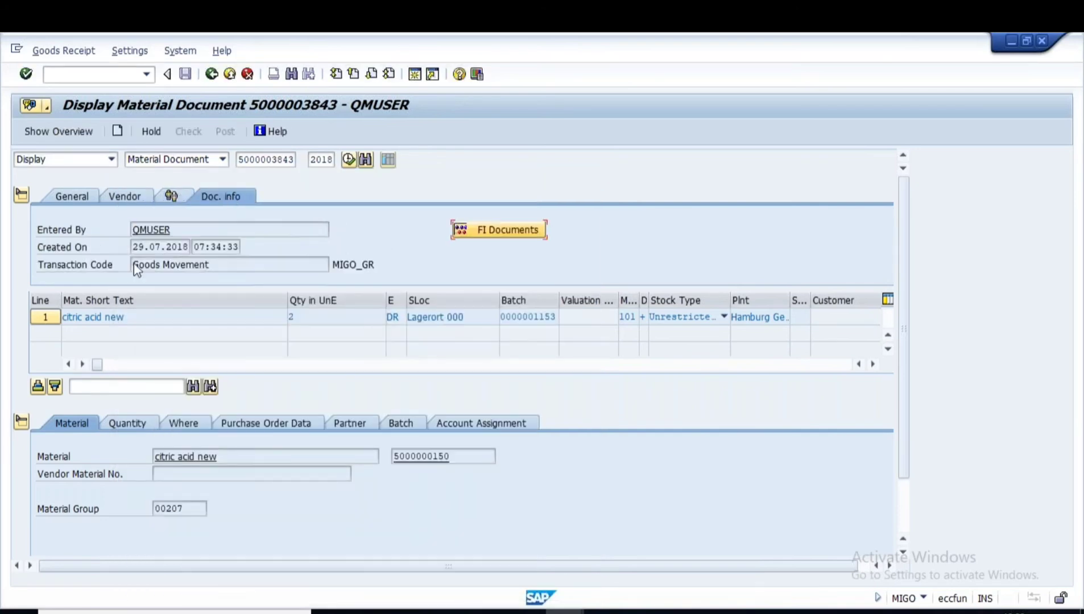
double_click(170, 230)
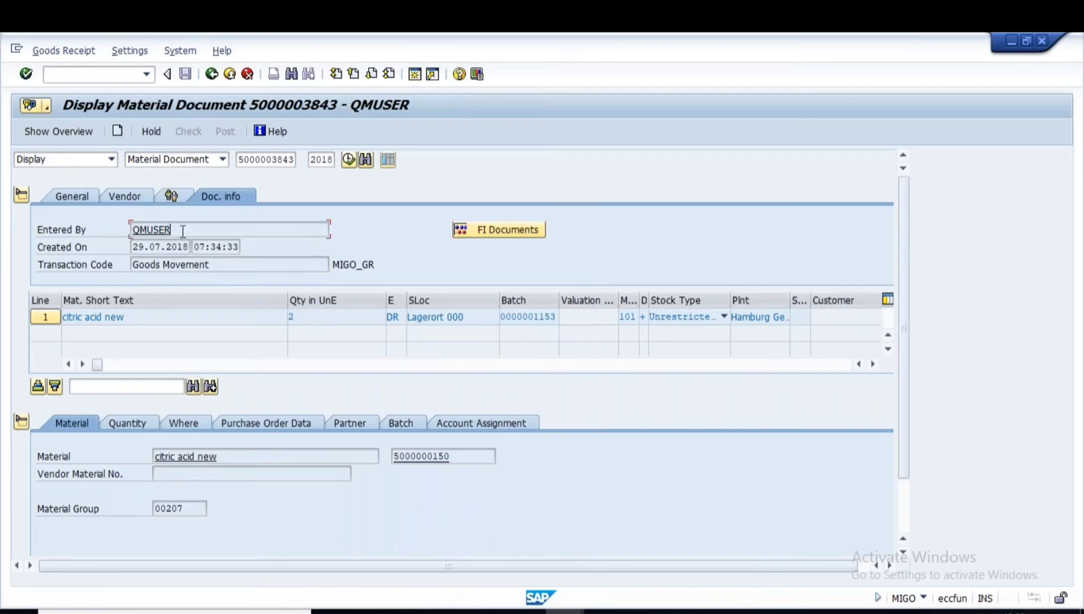
double_click(137, 245)
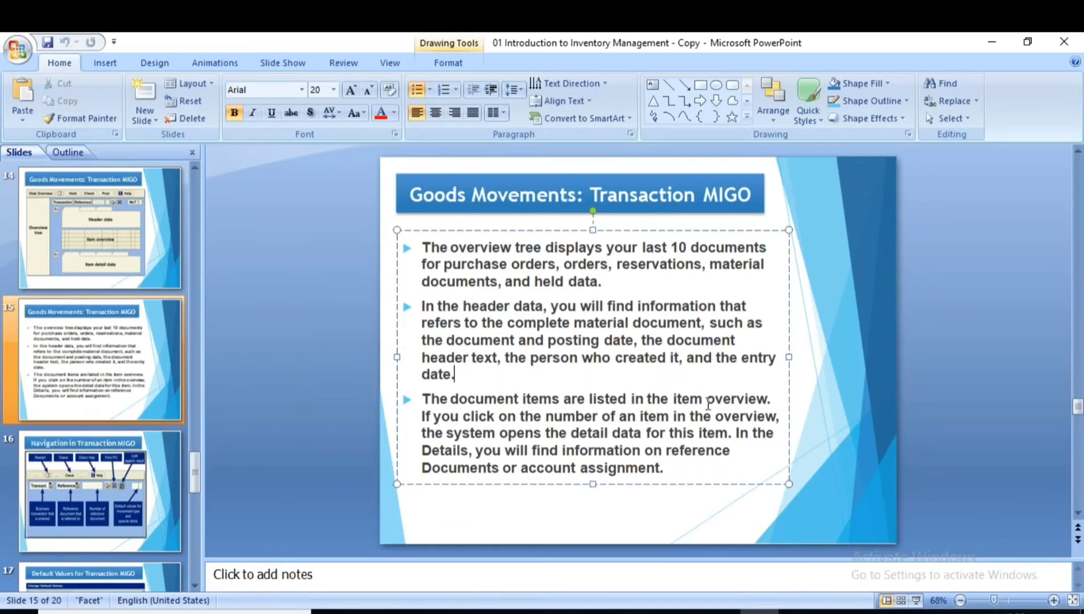
key(alt+Tab)
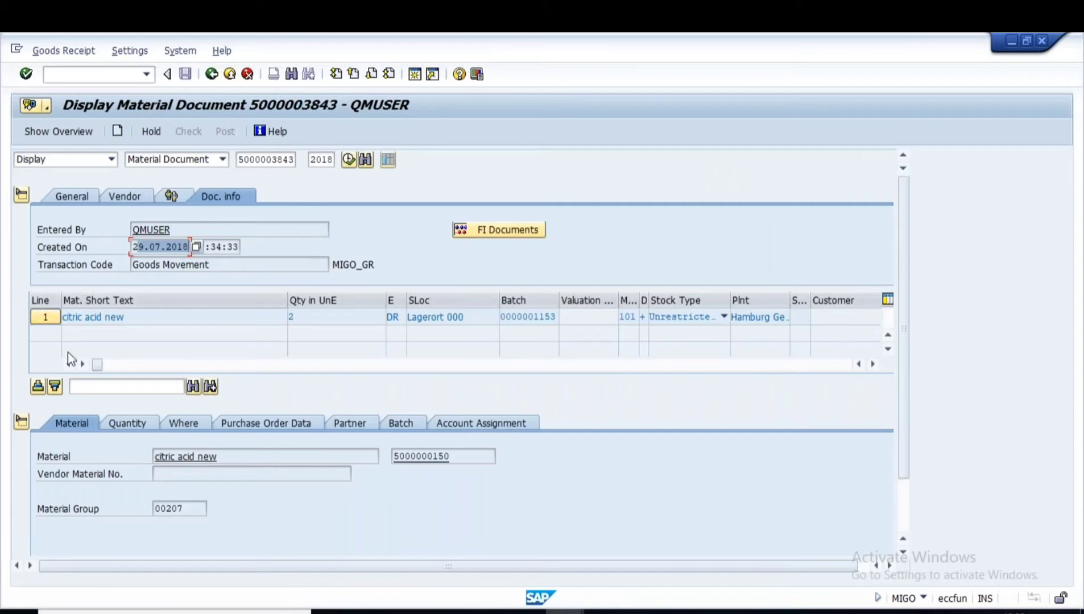
Back in SAP, review the citric acid new item's material, quantity and storage location, and collapse and reopen its detail data
drag(145, 322, 61, 318)
click(232, 317)
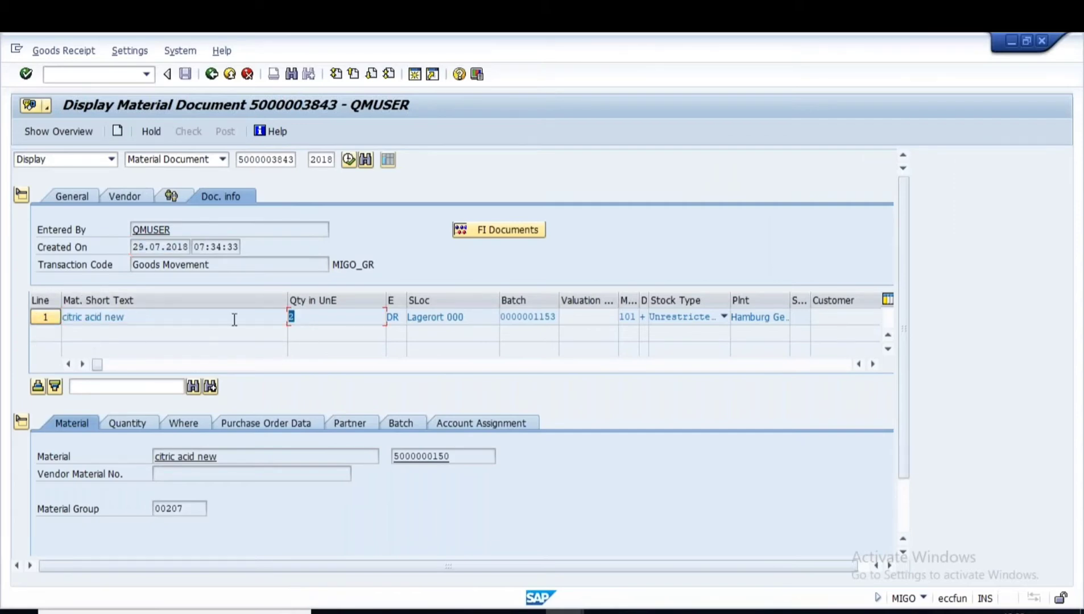
drag(474, 317, 406, 319)
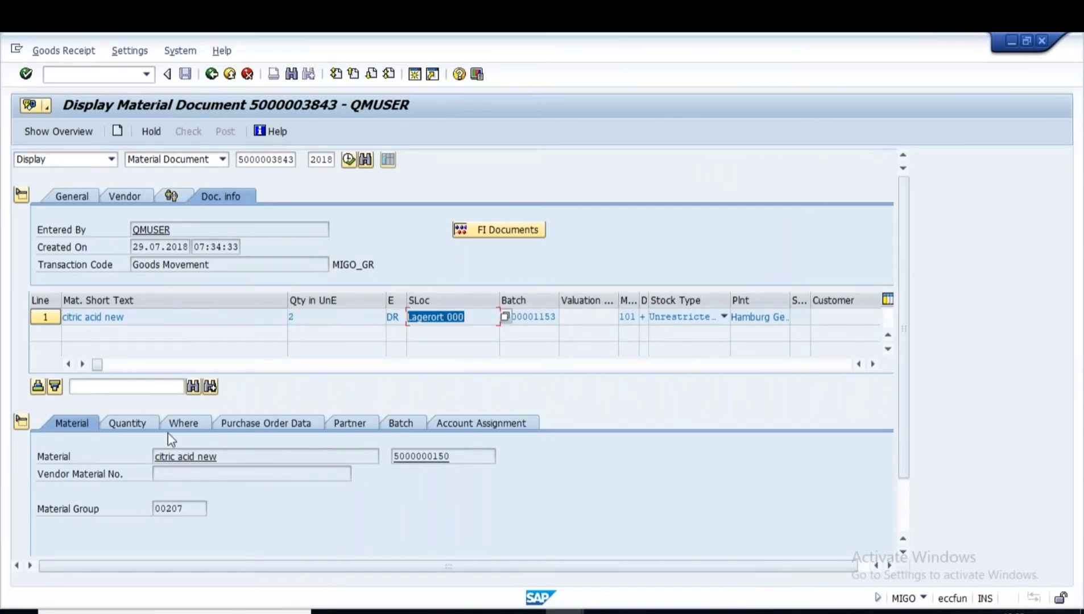
click(22, 422)
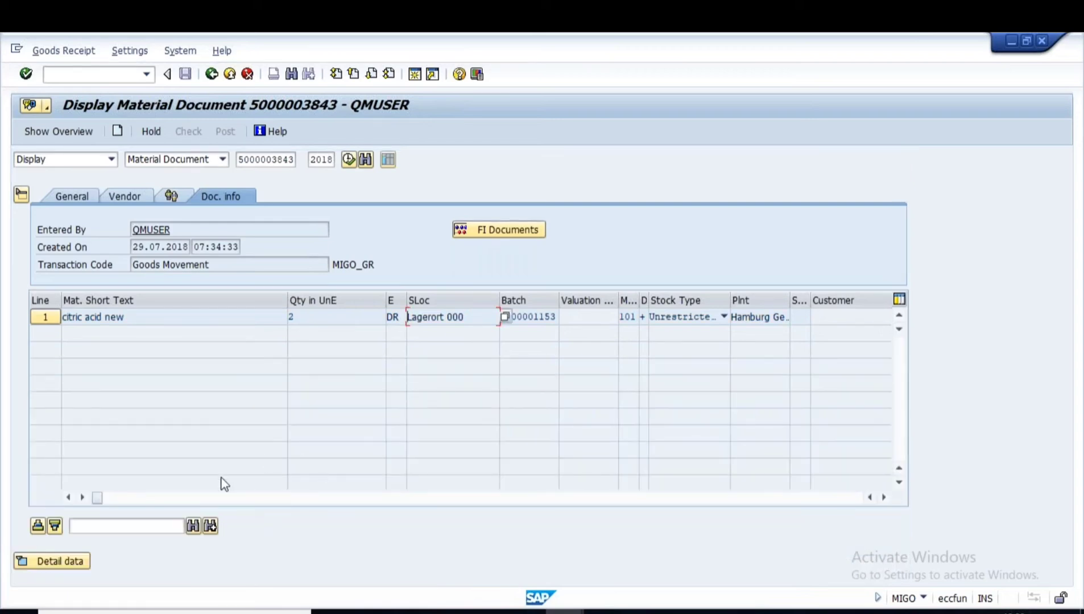
click(57, 562)
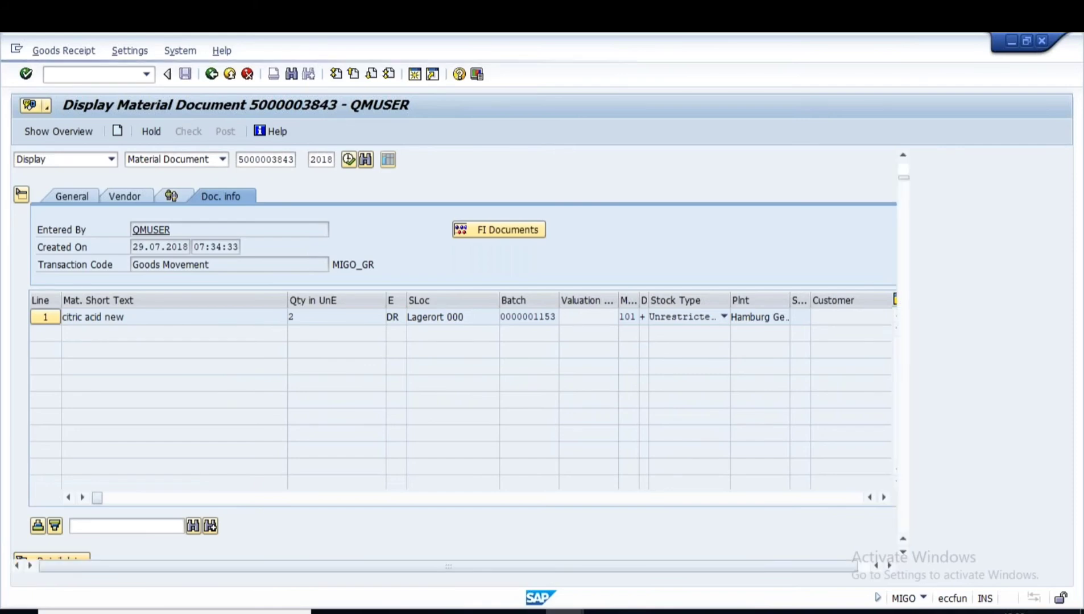
Examine the citric acid new item's detail data for material number, material group, quantities, movement type, plant and storage location
drag(237, 458, 109, 452)
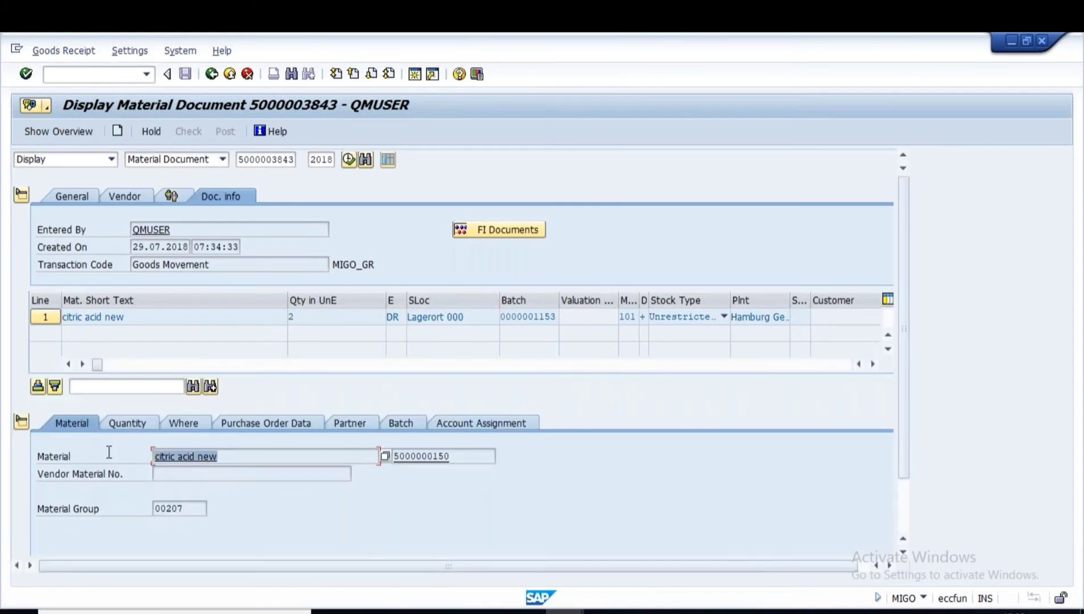
double_click(422, 456)
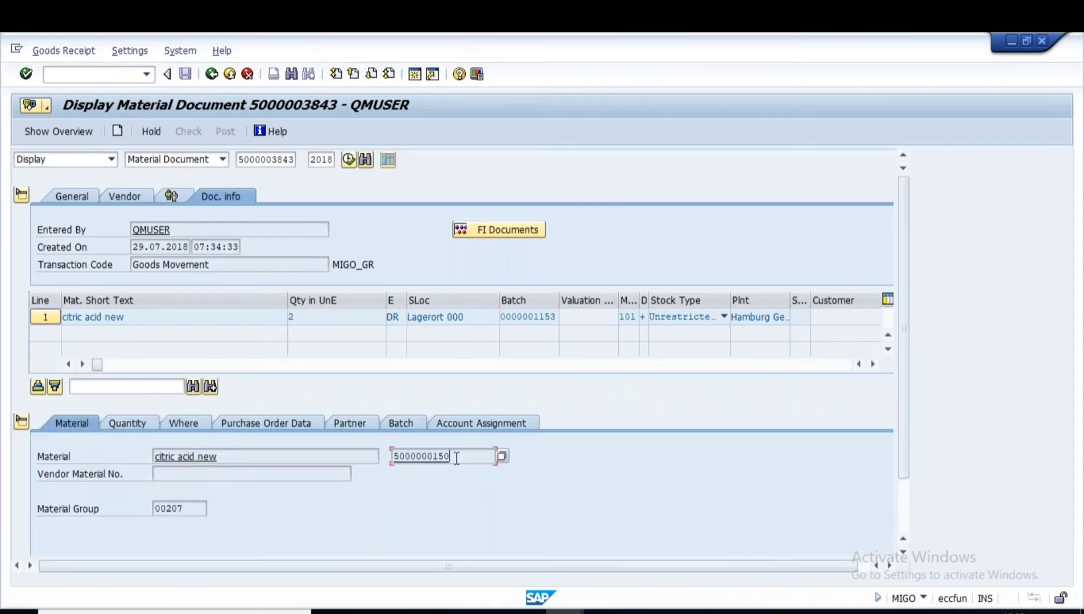
double_click(176, 509)
click(126, 424)
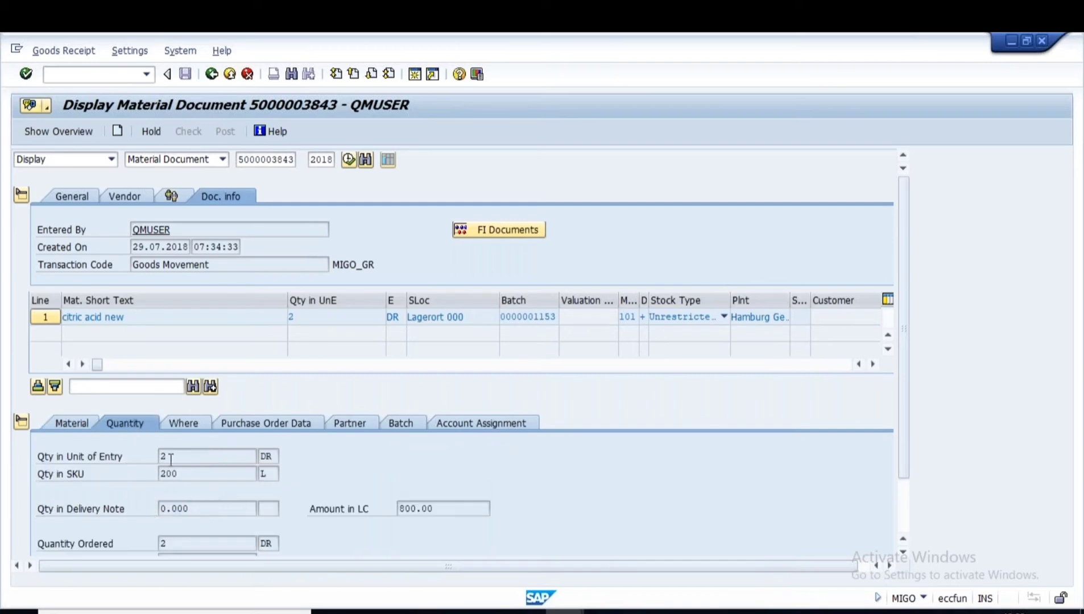
double_click(178, 457)
double_click(193, 475)
click(190, 425)
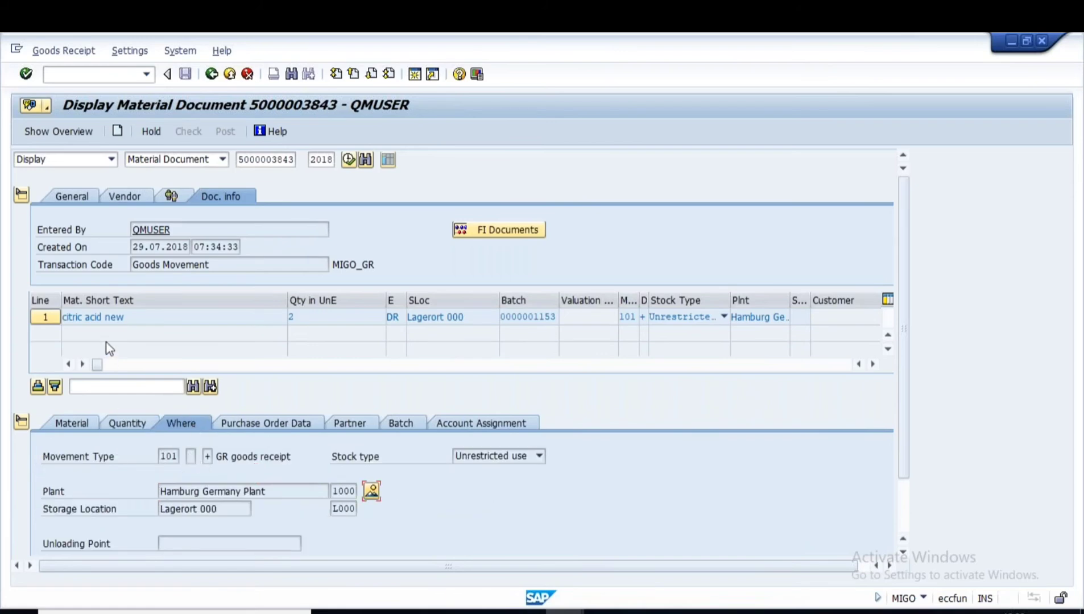
drag(134, 320, 59, 319)
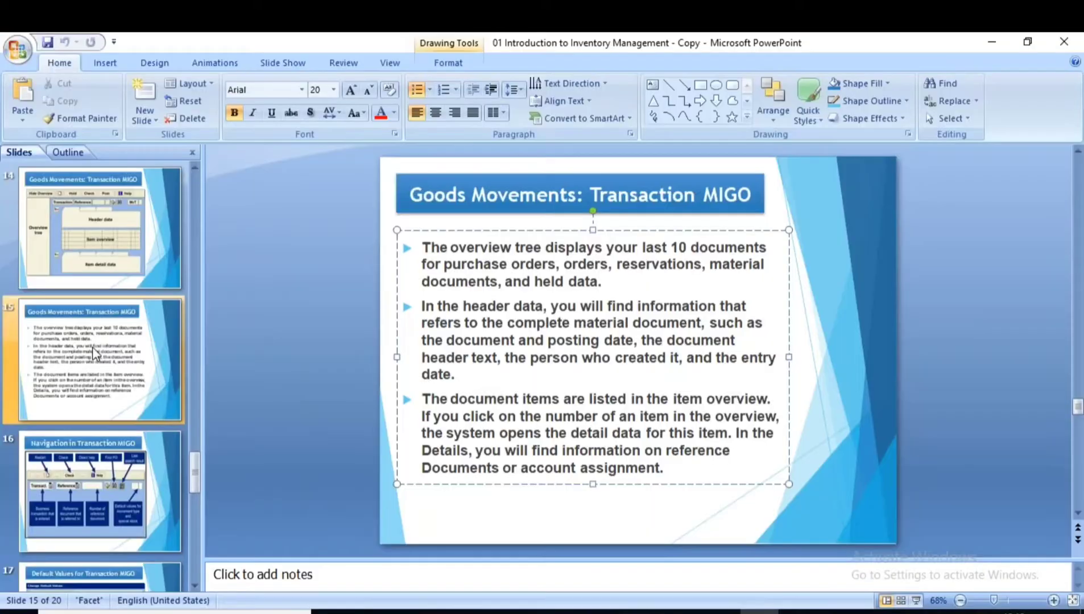
In PowerPoint, review the MIGO screen layout on slide 14 and start the slide show at slide 16, Navigation in Transaction MIGO
click(84, 250)
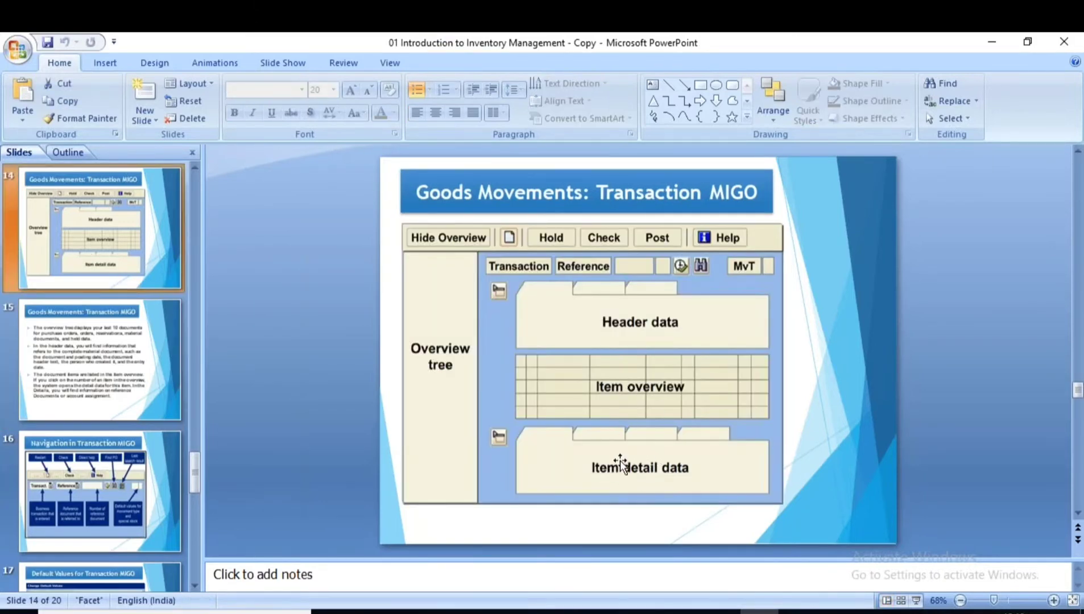
scroll(91, 483, down, 2)
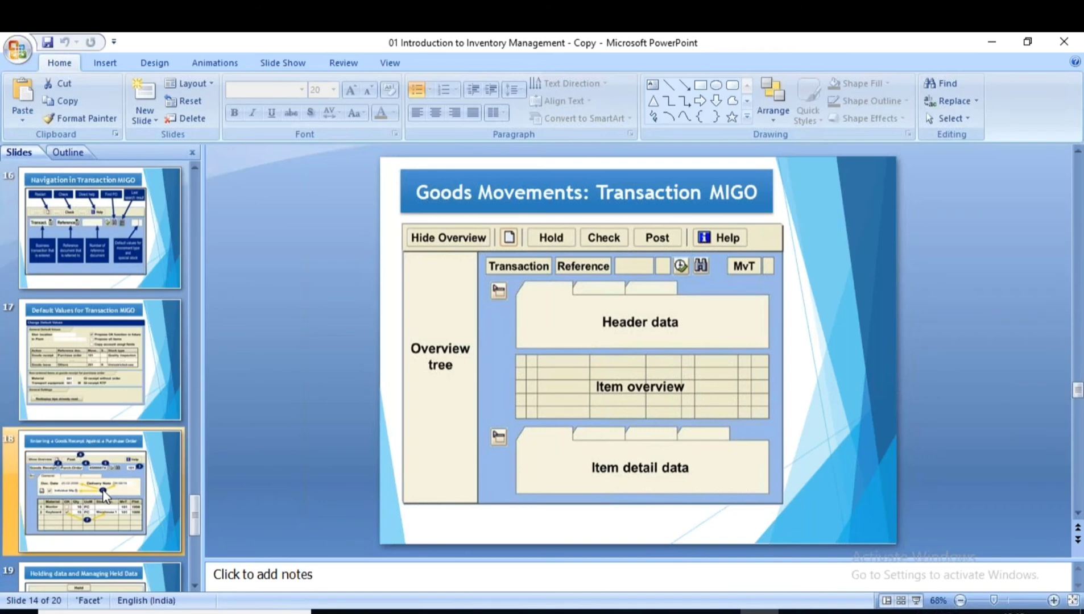
click(89, 280)
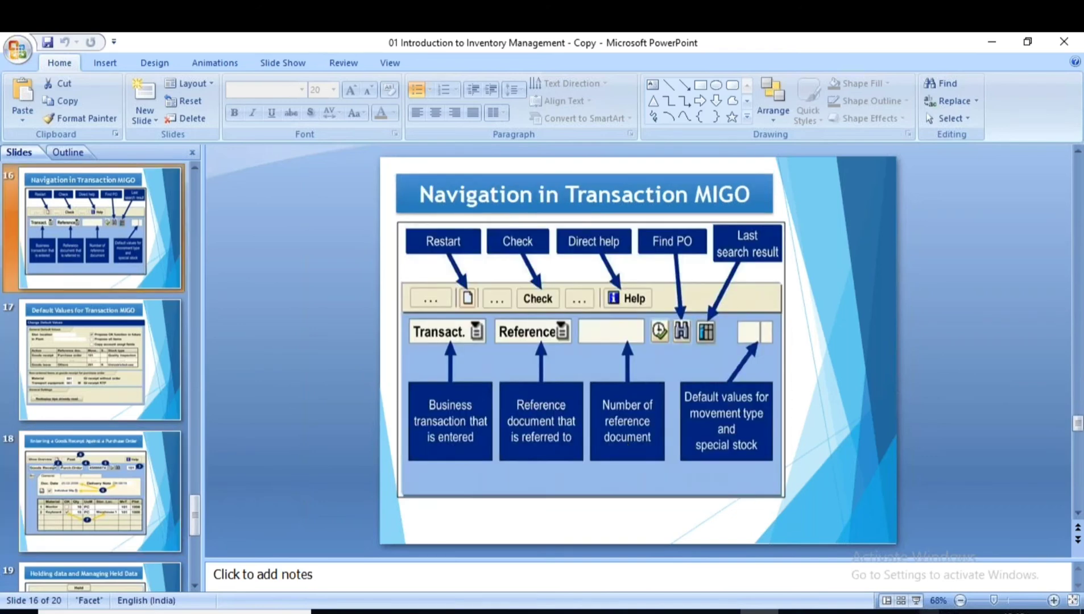
click(916, 601)
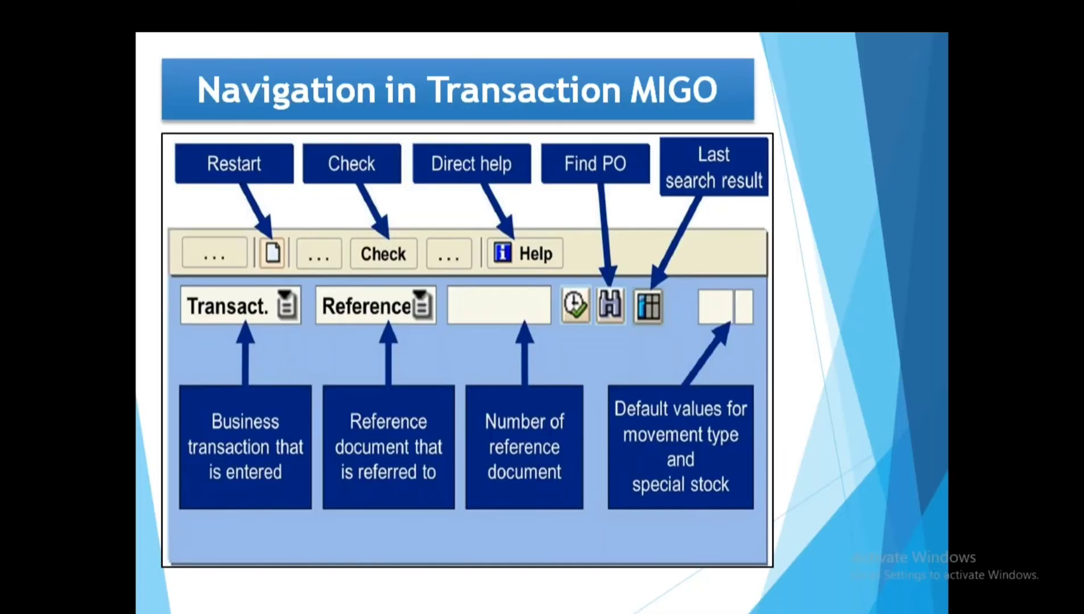
Circle the transaction, reference document, reference number and default values callouts, mark the Restart and Check area, and end the slide show
mouse_move(217, 283)
mouse_down()
mouse_move(170, 332)
mouse_move(309, 316)
mouse_move(171, 340)
mouse_move(249, 342)
mouse_up()
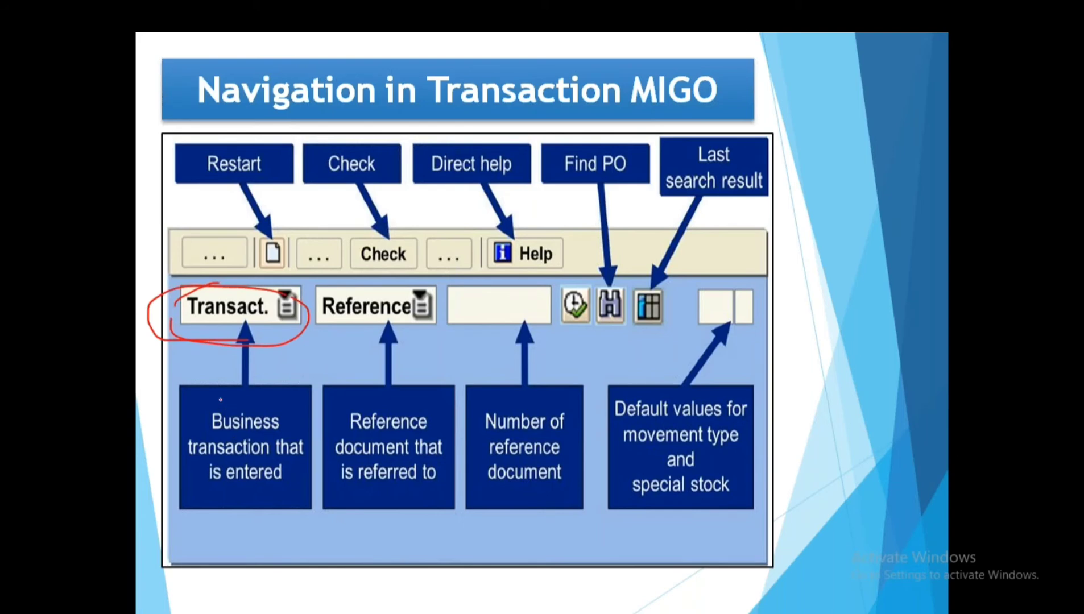
mouse_move(184, 406)
mouse_down()
mouse_move(270, 497)
mouse_move(287, 410)
mouse_move(256, 501)
mouse_move(270, 391)
mouse_up()
mouse_move(350, 278)
mouse_down()
mouse_move(457, 312)
mouse_move(398, 279)
mouse_up()
mouse_move(356, 393)
mouse_down()
mouse_move(310, 489)
mouse_move(438, 488)
mouse_move(322, 459)
mouse_move(455, 433)
mouse_move(404, 398)
mouse_up()
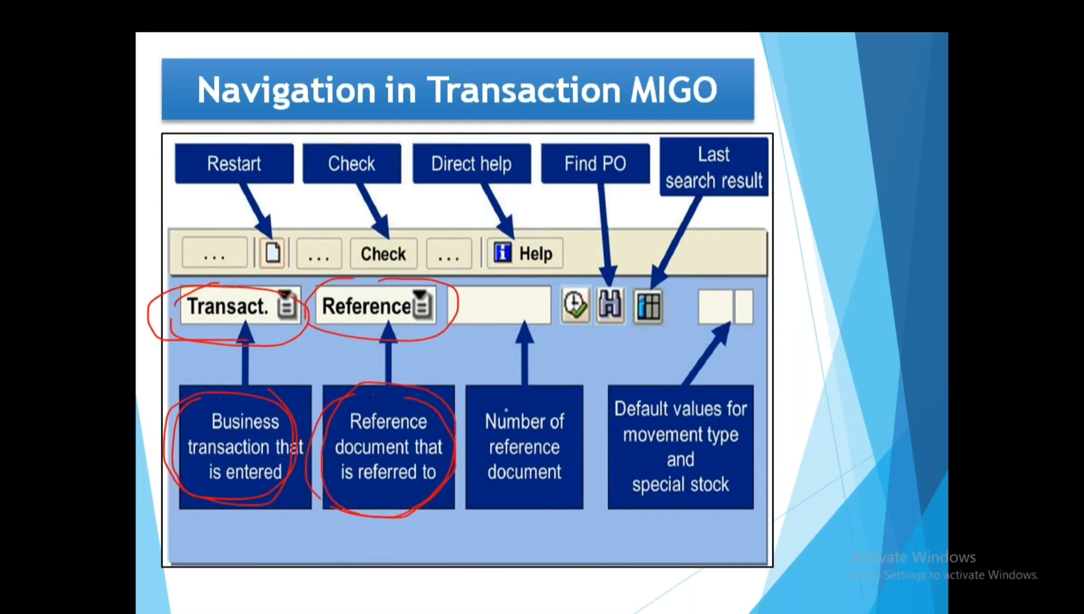
mouse_move(481, 421)
mouse_down()
mouse_move(560, 509)
mouse_move(517, 518)
mouse_move(591, 449)
mouse_move(518, 374)
mouse_up()
mouse_move(662, 382)
mouse_down()
mouse_move(603, 480)
mouse_move(762, 410)
mouse_move(611, 438)
mouse_move(723, 528)
mouse_move(731, 406)
mouse_move(613, 451)
mouse_up()
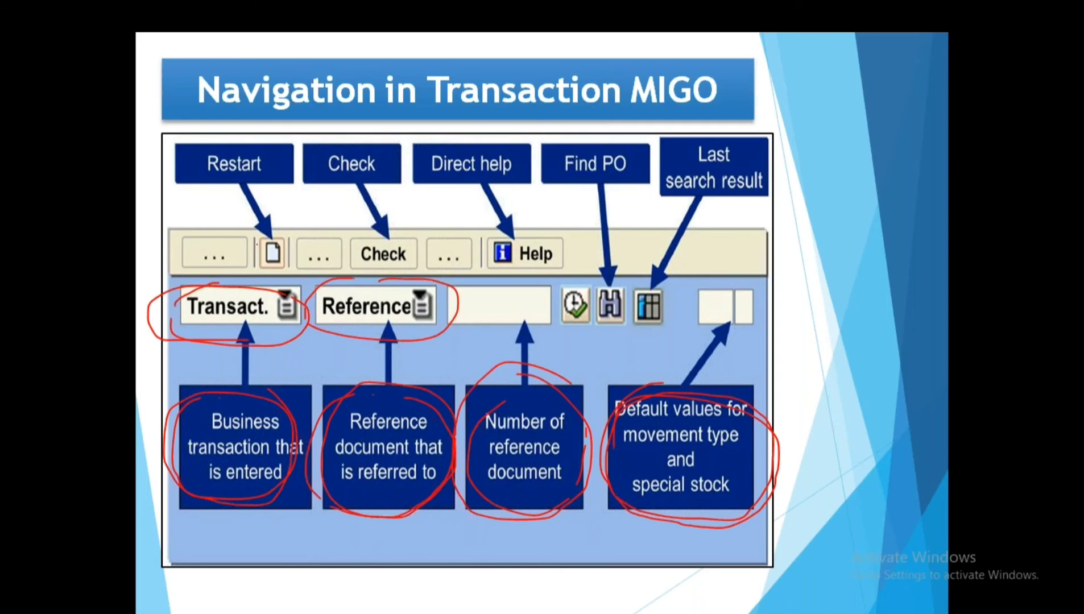
mouse_move(260, 257)
mouse_down()
mouse_move(312, 230)
mouse_move(414, 224)
mouse_up()
key(Right)
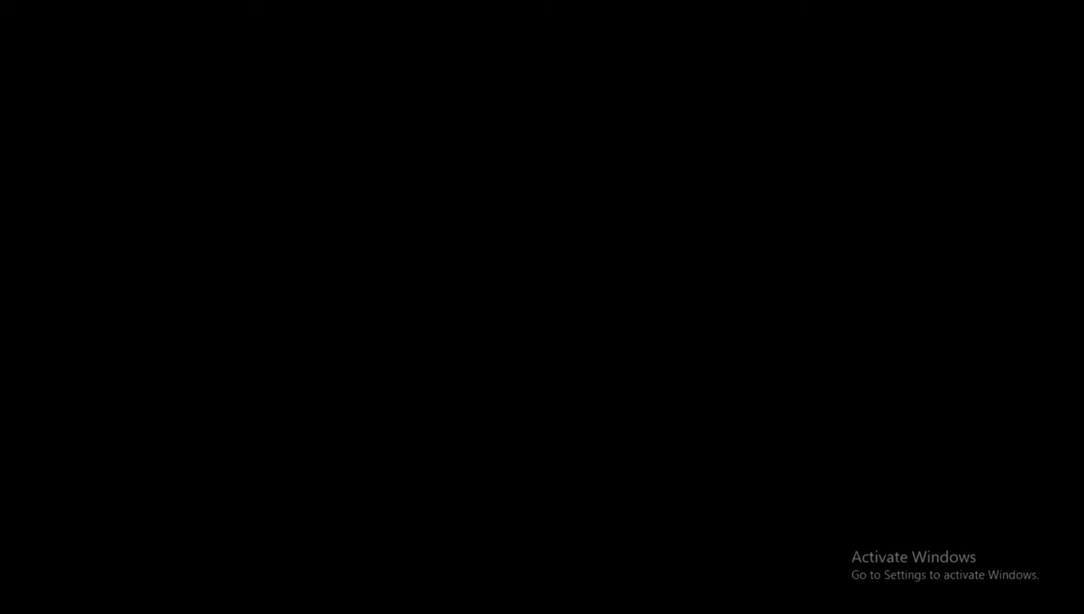
key(Escape)
Switch to SAP Easy Access, open transaction MIGO and set the business transaction to Goods Receipt against a purchase order
click(571, 611)
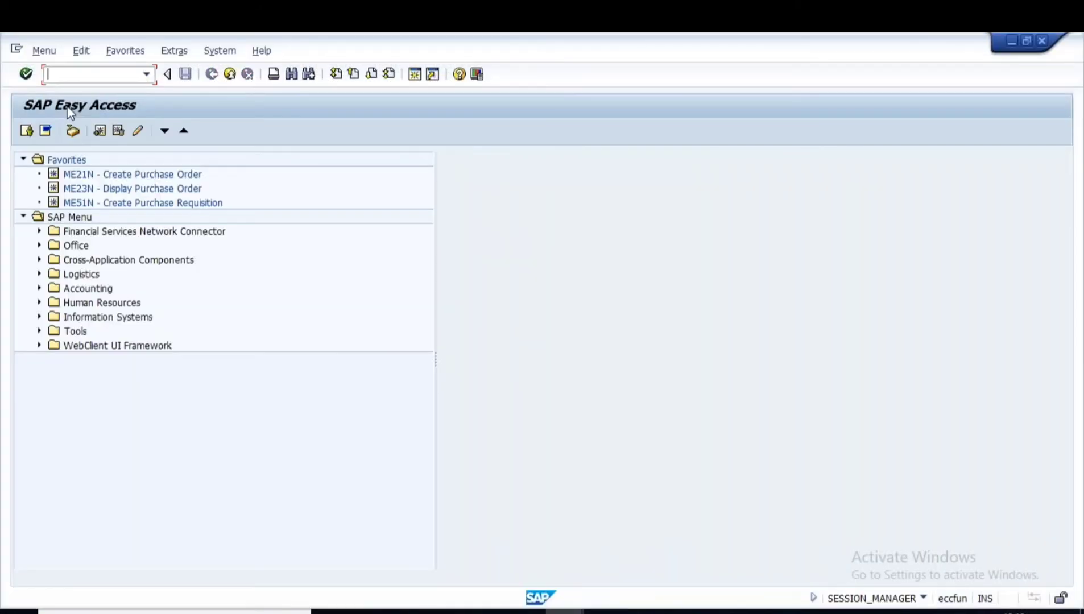
text(MIGO)
key(Return)
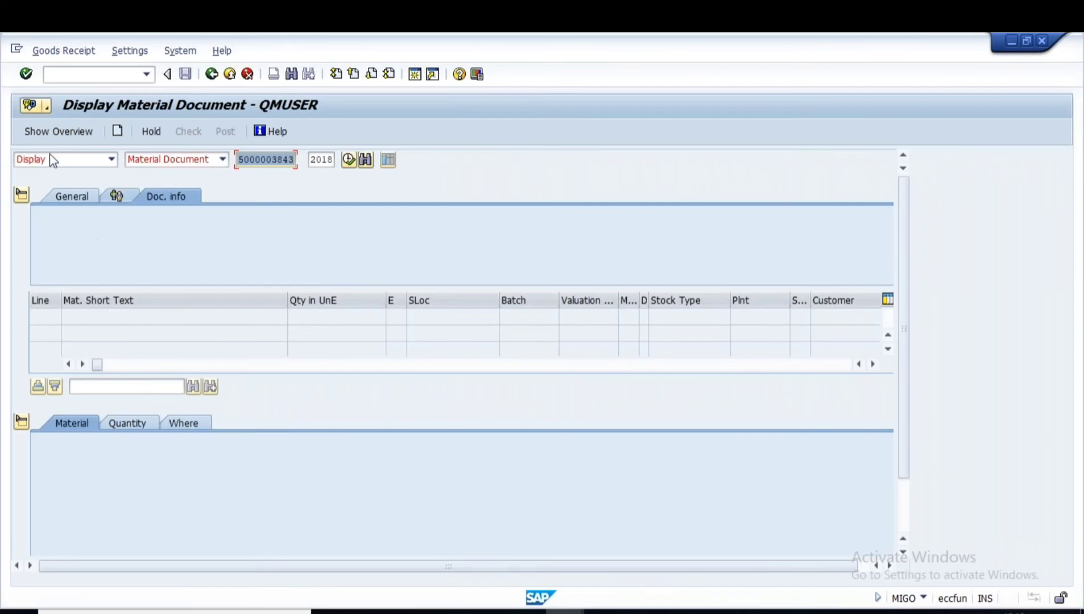
click(111, 159)
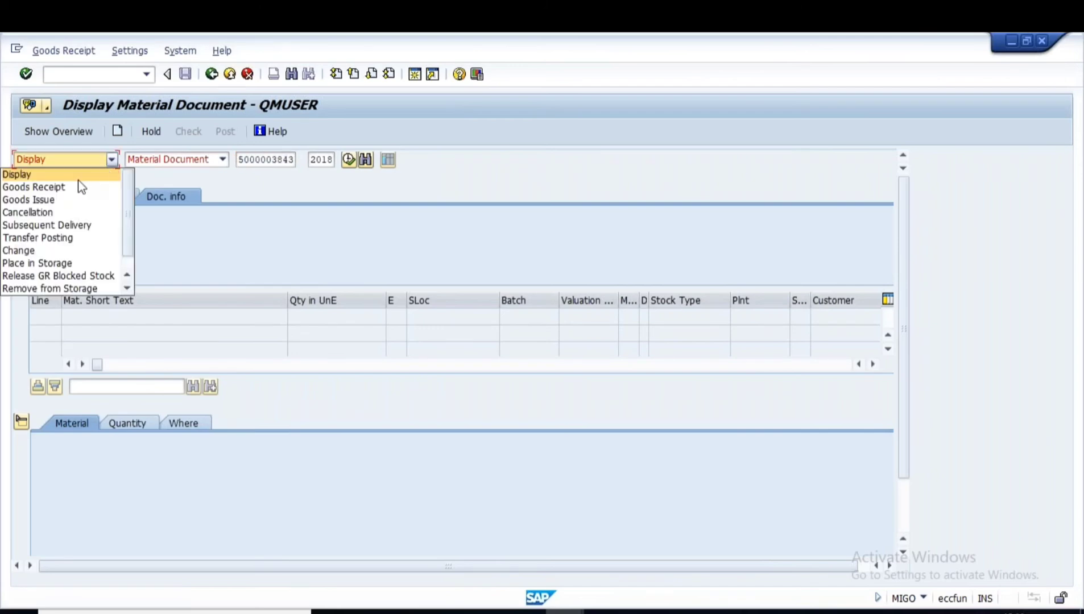
click(49, 186)
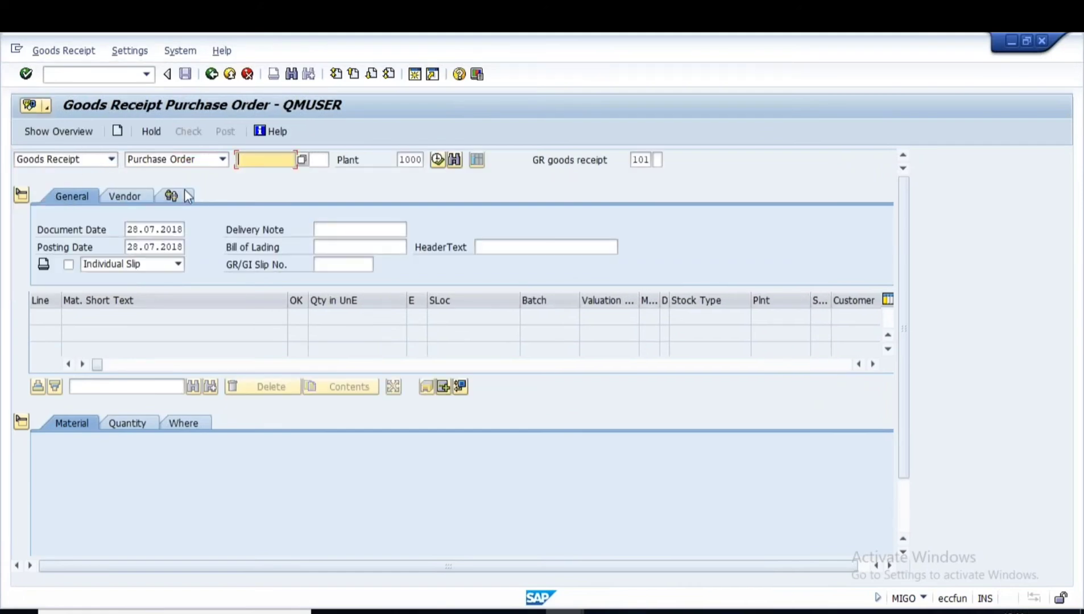
Check slide 16 in PowerPoint, return to MIGO in SAP, and choose Purchase Order as the reference document
click(565, 613)
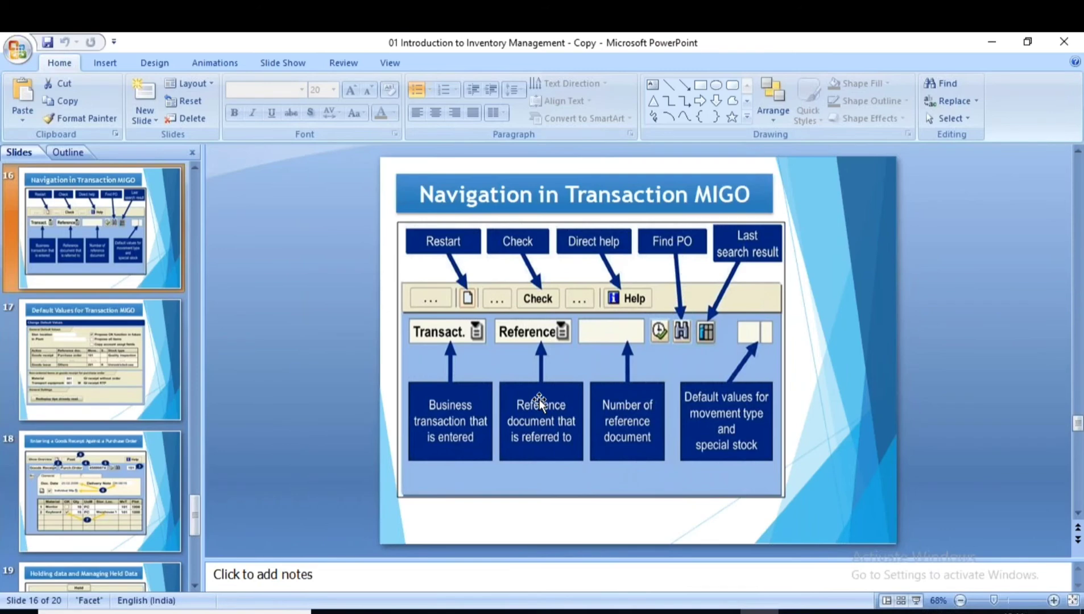
key(alt+Tab)
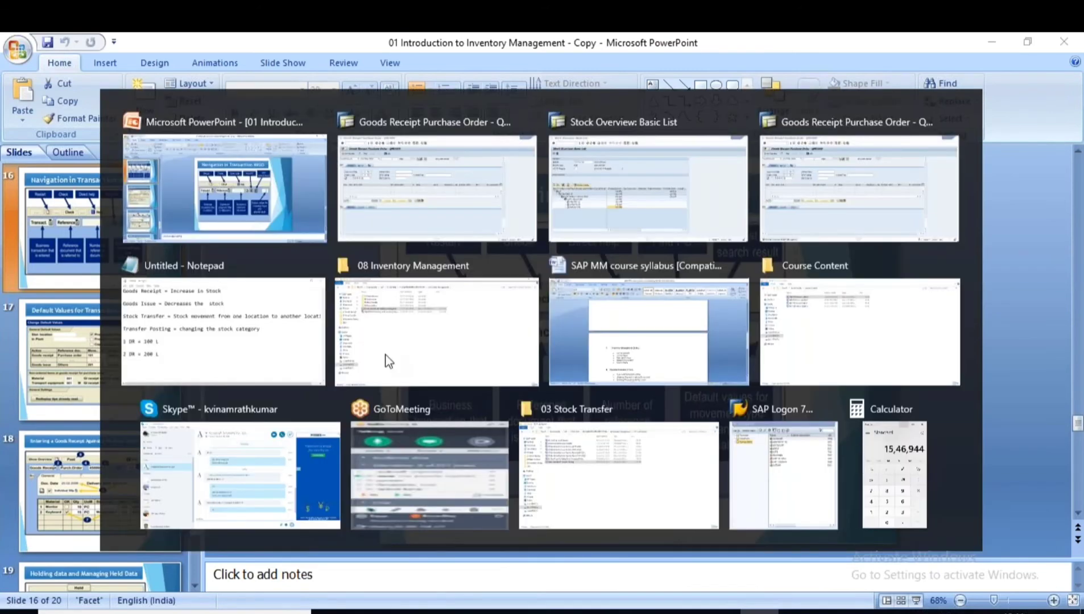
click(223, 160)
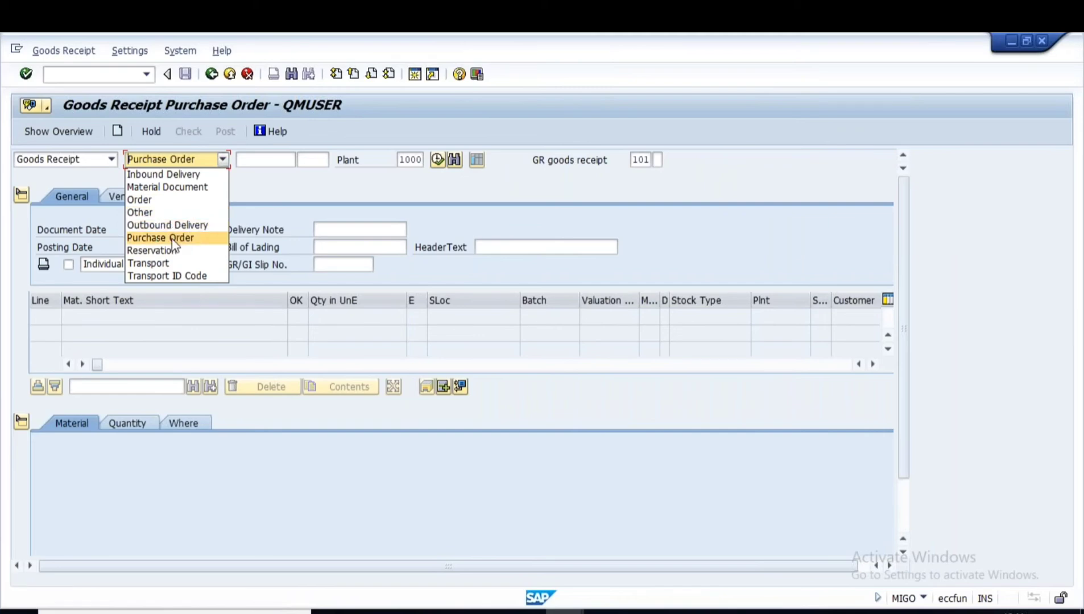
click(172, 238)
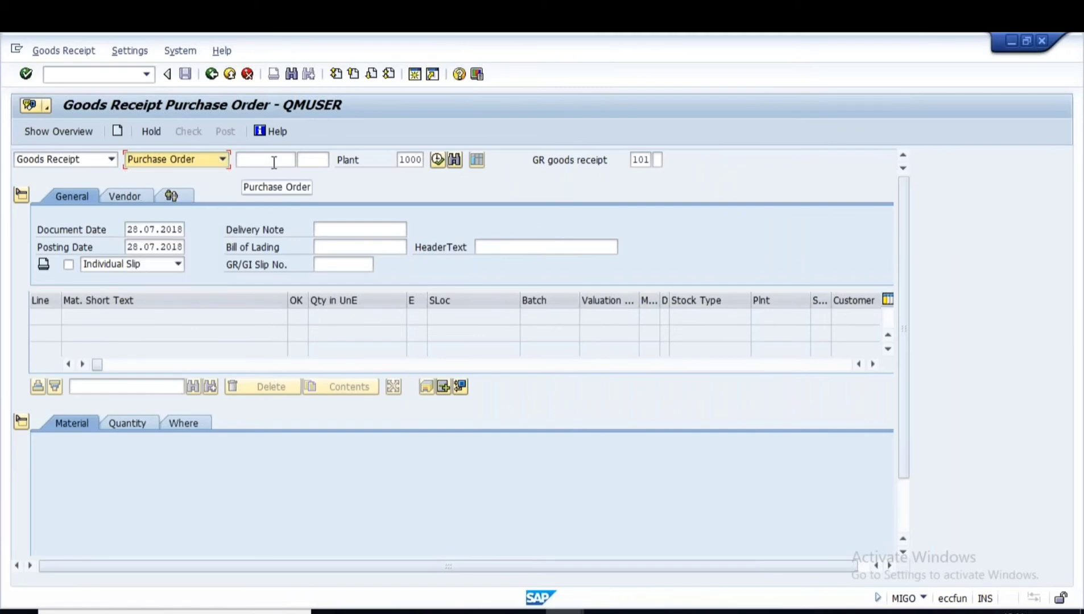
Point out the purchase order number, plant and movement type fields, and restart the goods receipt entry
click(252, 159)
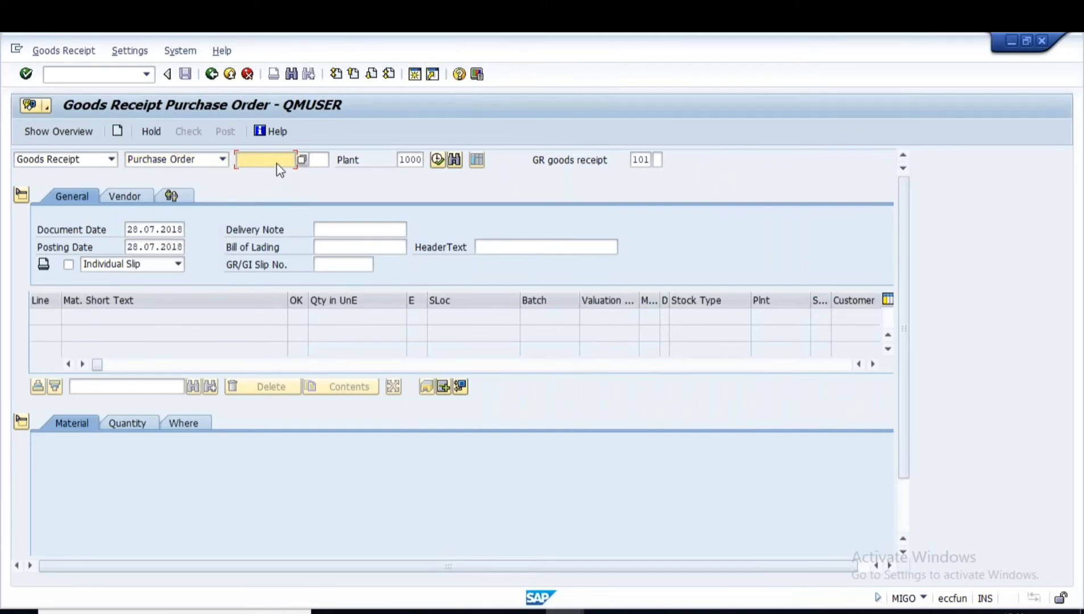
double_click(410, 160)
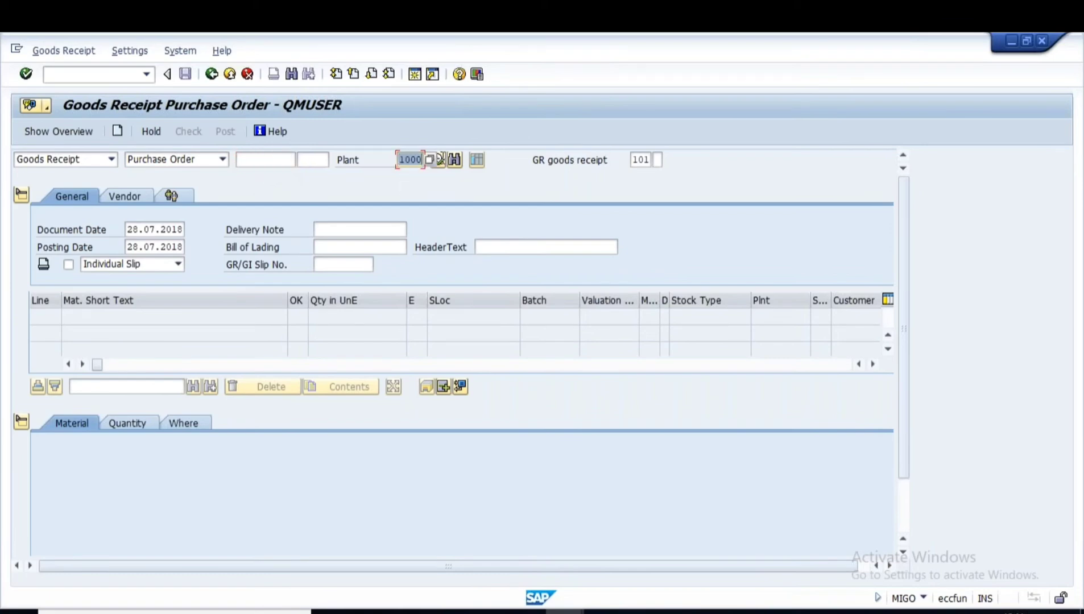
double_click(640, 159)
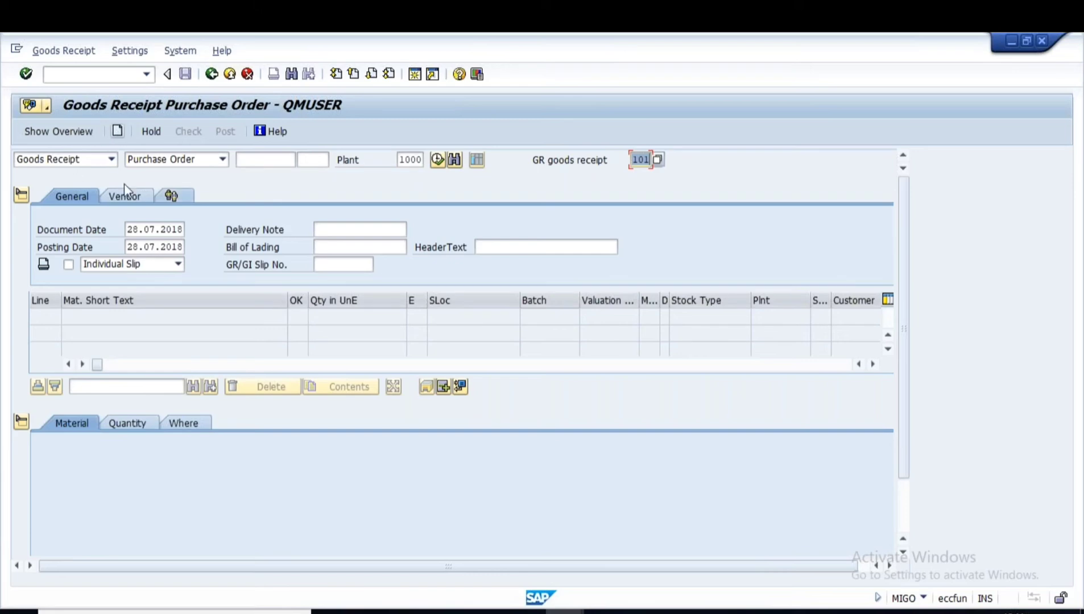
click(117, 131)
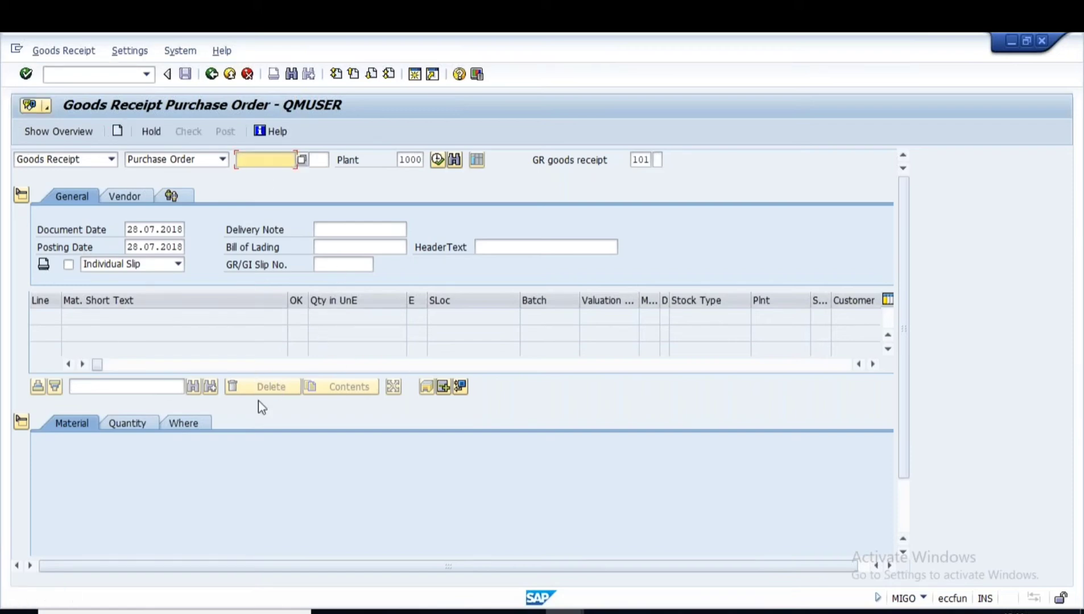
Check the Direct help callout on slide 16 in PowerPoint, return to SAP, read MIGO's Posting Goods Receipts help and close it
click(760, 612)
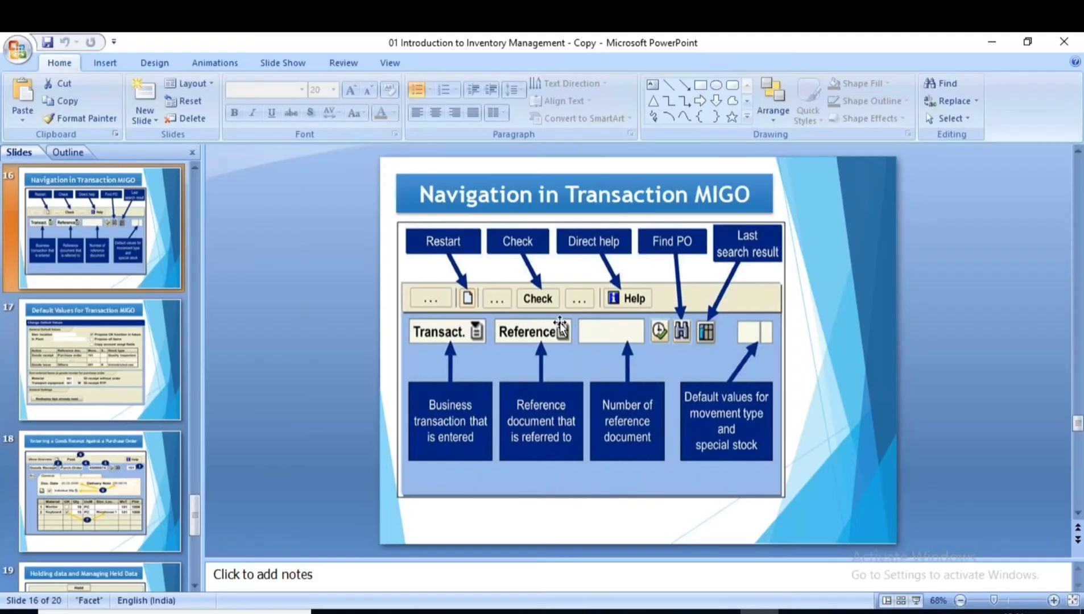
key(alt+Tab)
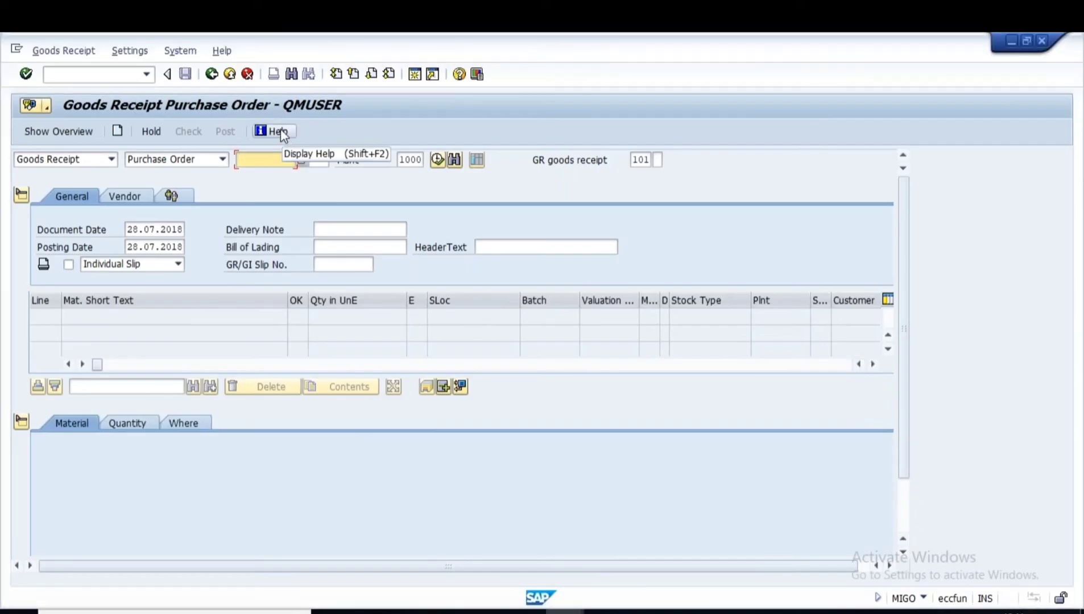
click(281, 131)
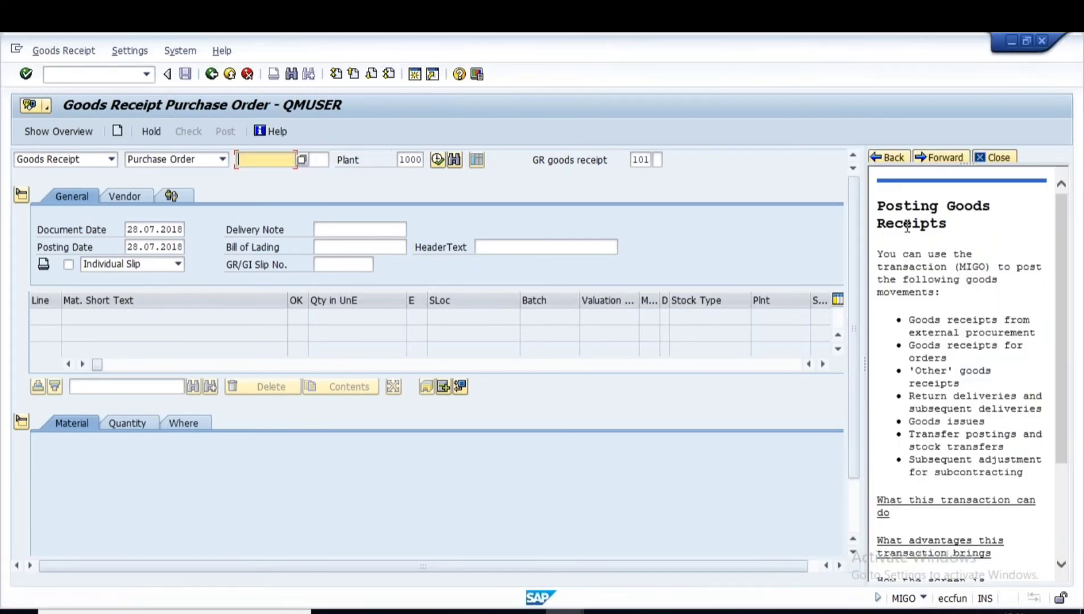
scroll(1005, 417, down, 1)
scroll(1005, 417, down, 5)
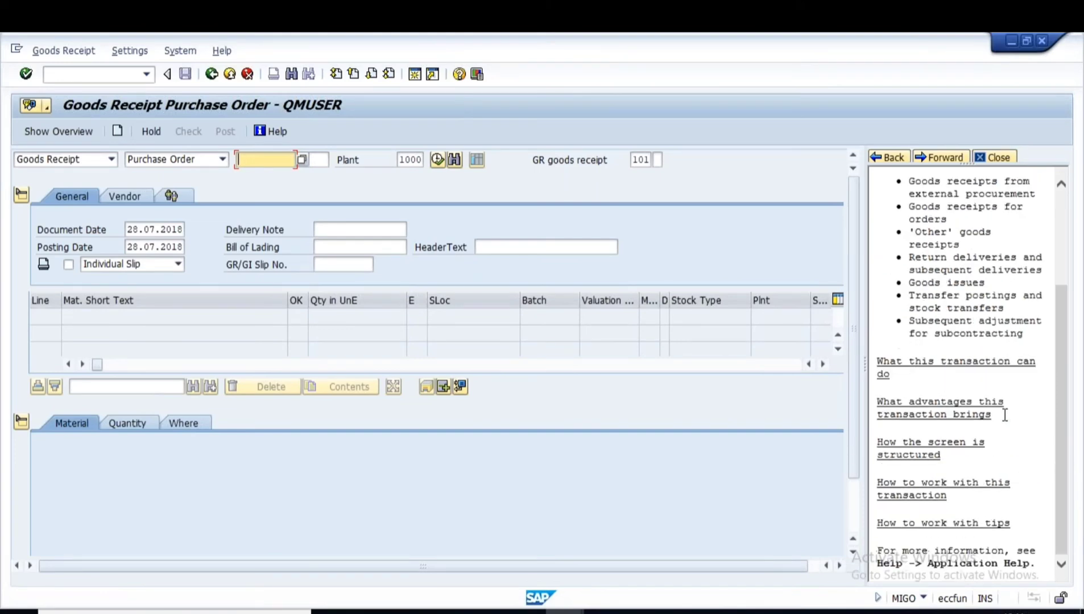
scroll(999, 413, up, 6)
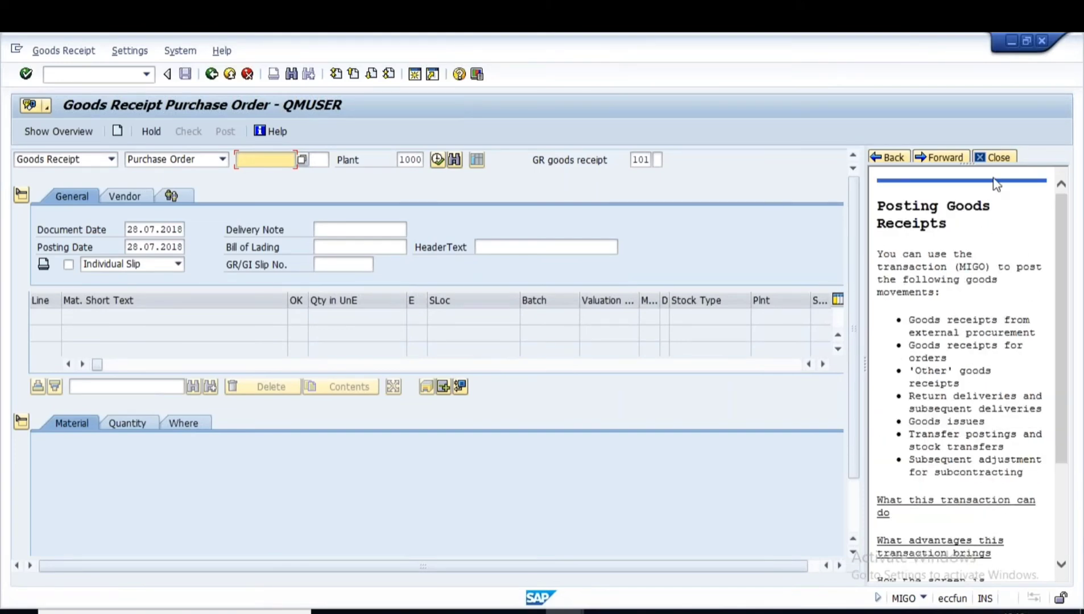
click(1000, 154)
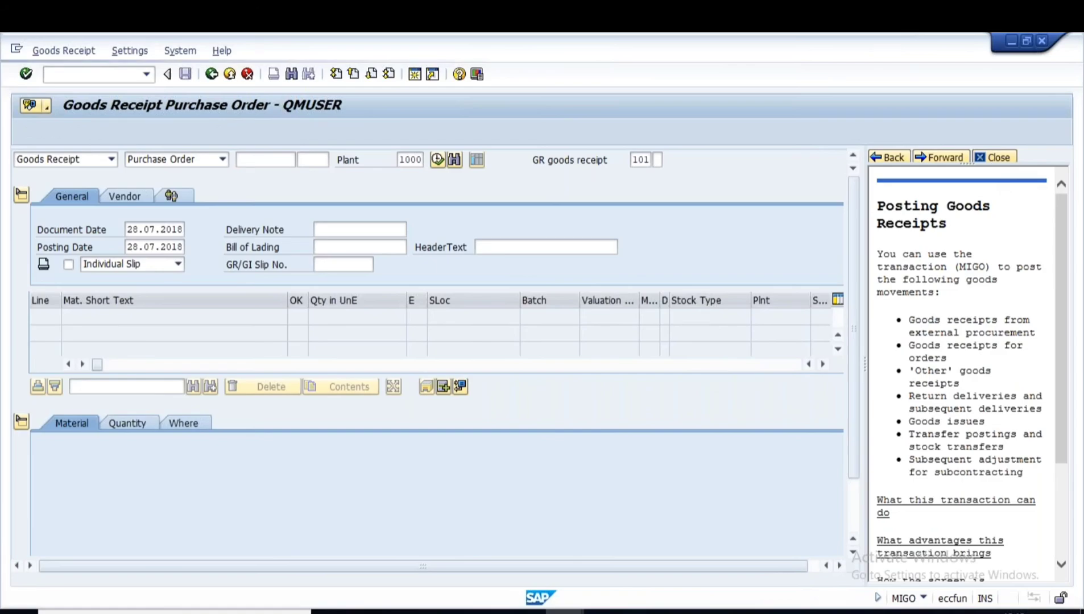
Switch to PowerPoint, review slide 17 on Default Values for Transaction MIGO, and return to SAP
key(alt+Tab)
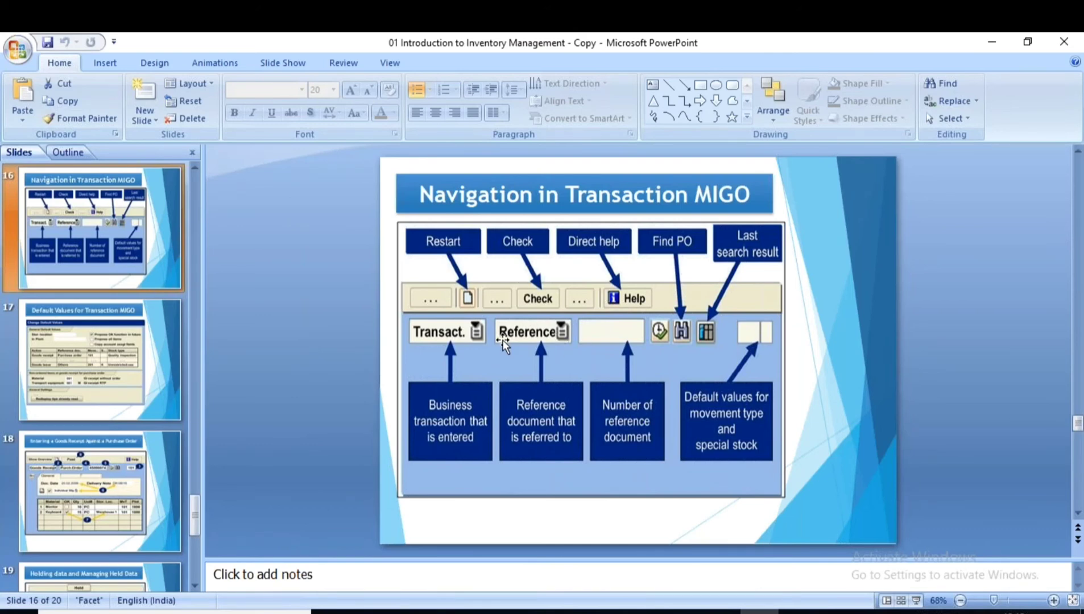
click(62, 368)
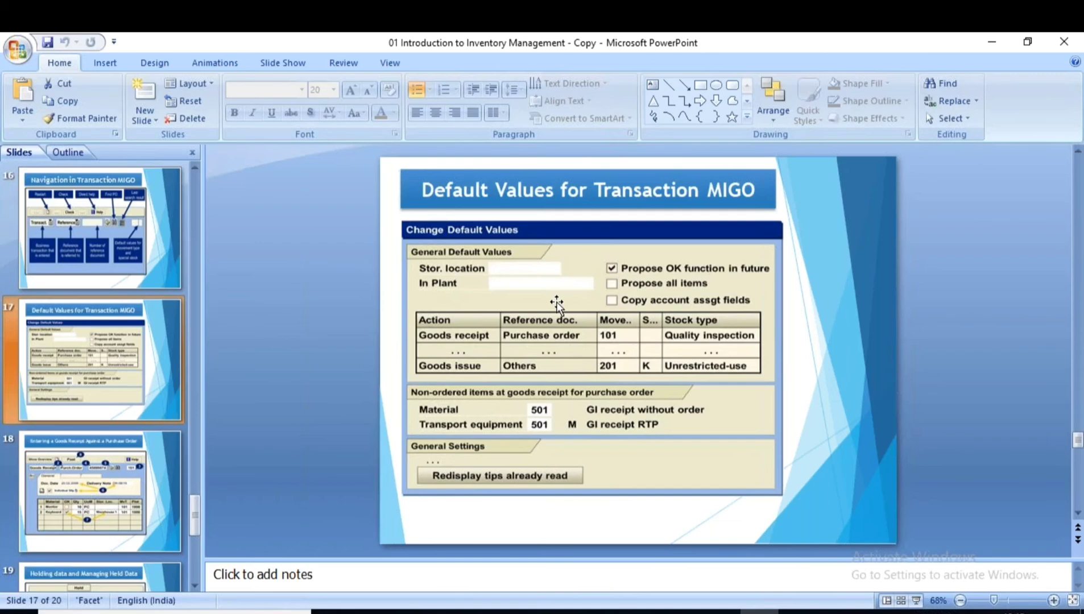
key(alt+Tab)
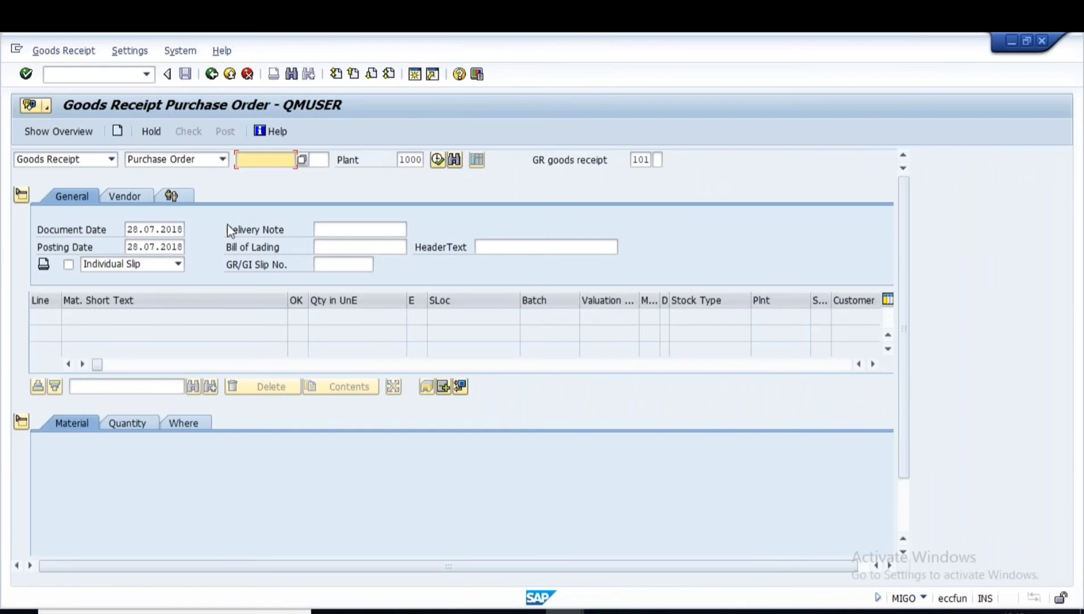
Leave MIGO, open transaction ME21N, and enter the vendor number of Alliance global pvt ltd. for a standard purchase order
click(211, 74)
text(ME21N)
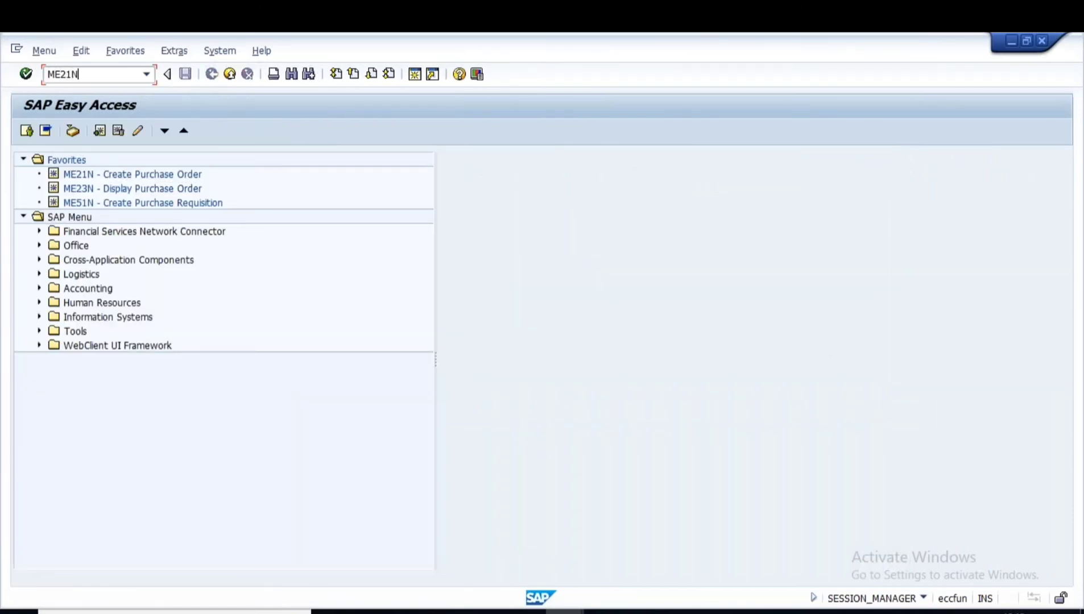
key(Return)
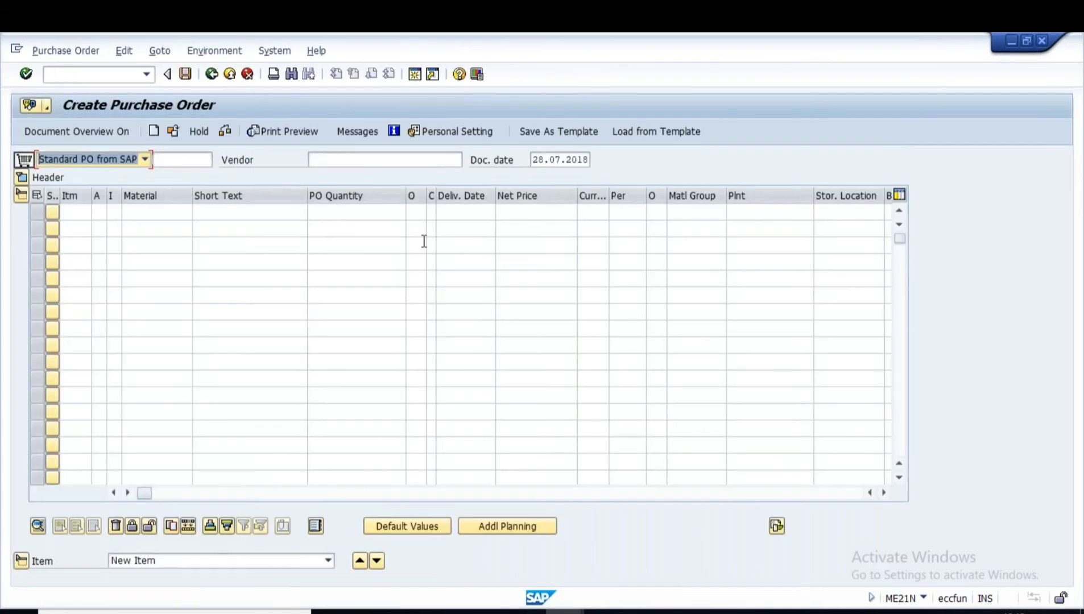
click(341, 160)
click(335, 160)
text(100646)
key(Return)
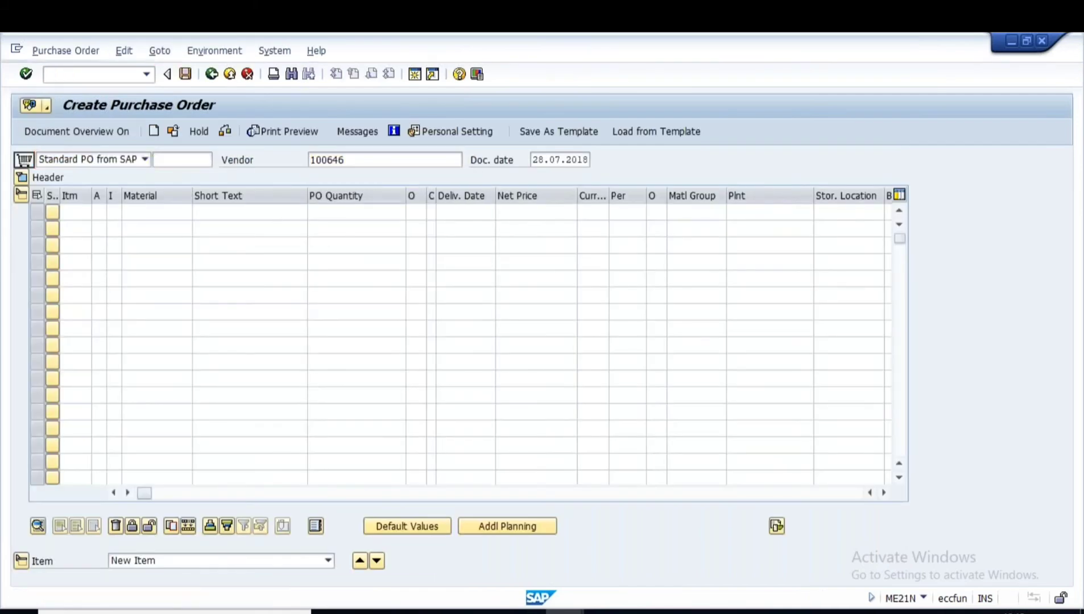
Set the order's purchasing organization to 1000, purchasing group to 100 and company code to 1000
click(137, 212)
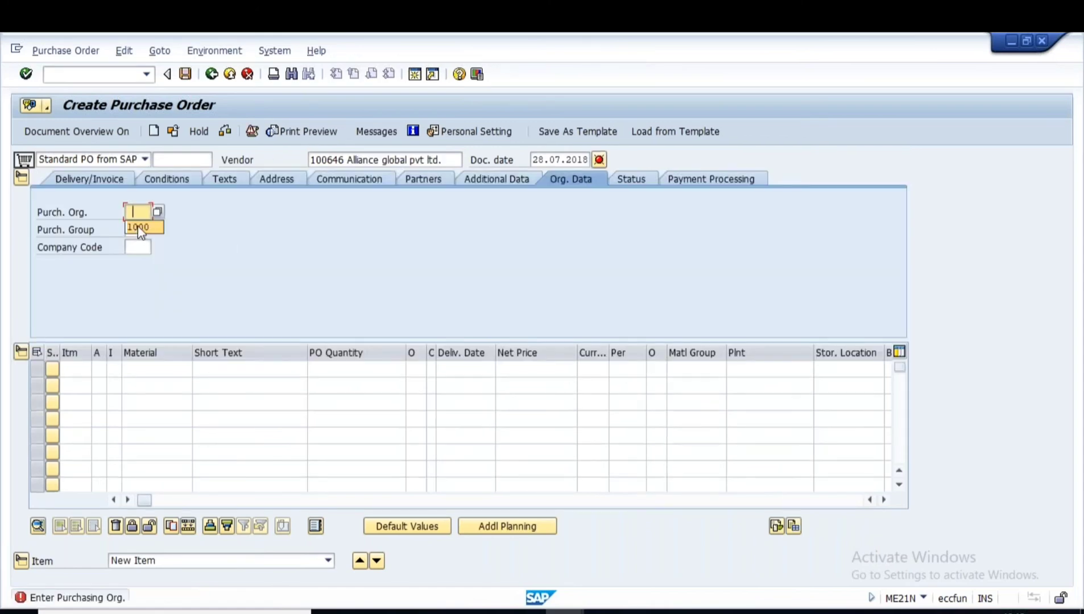
click(149, 229)
click(134, 230)
click(135, 244)
click(136, 246)
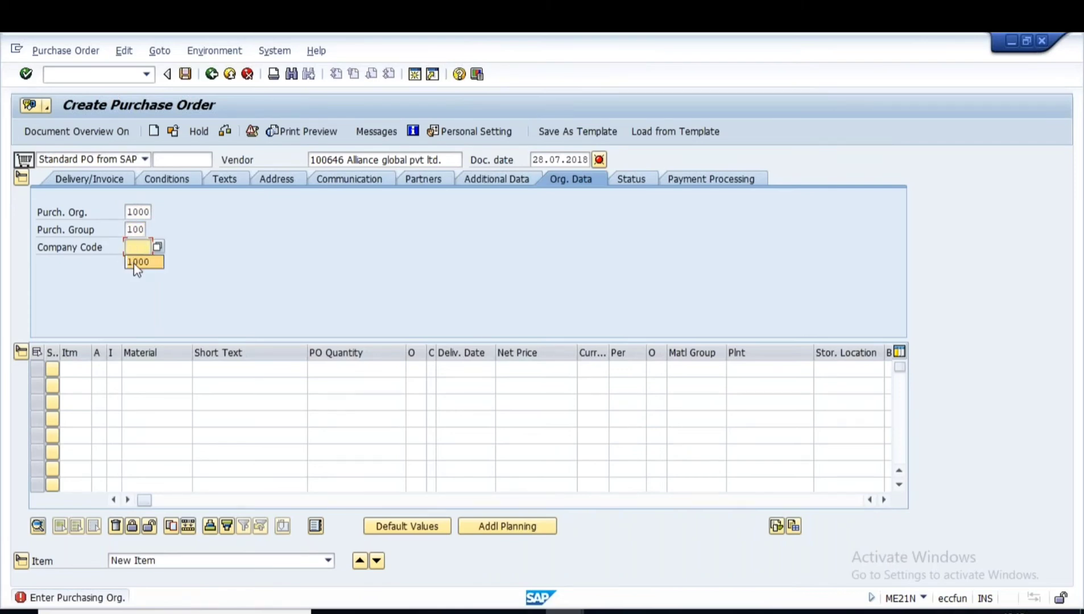
click(144, 369)
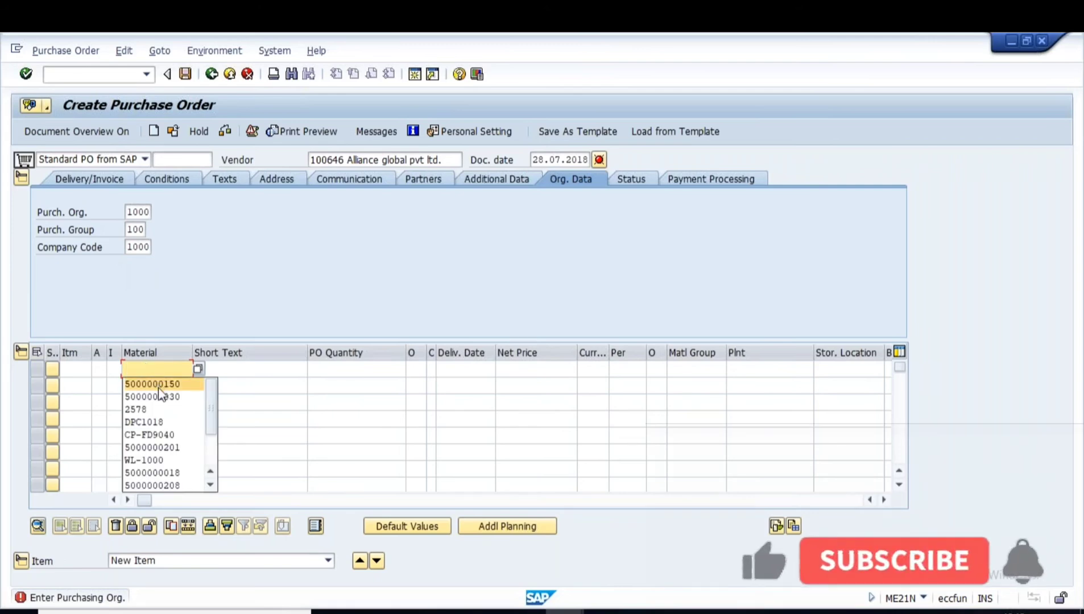
click(147, 378)
click(331, 369)
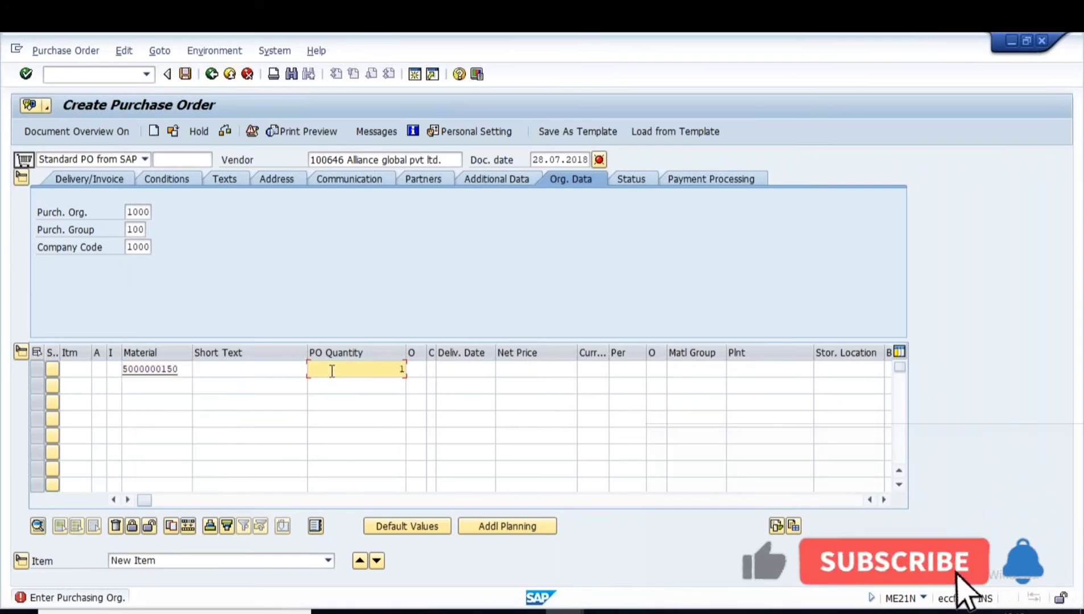
key(Tab)
key(Tab)
key(Tab)
key(Tab)
key(Tab)
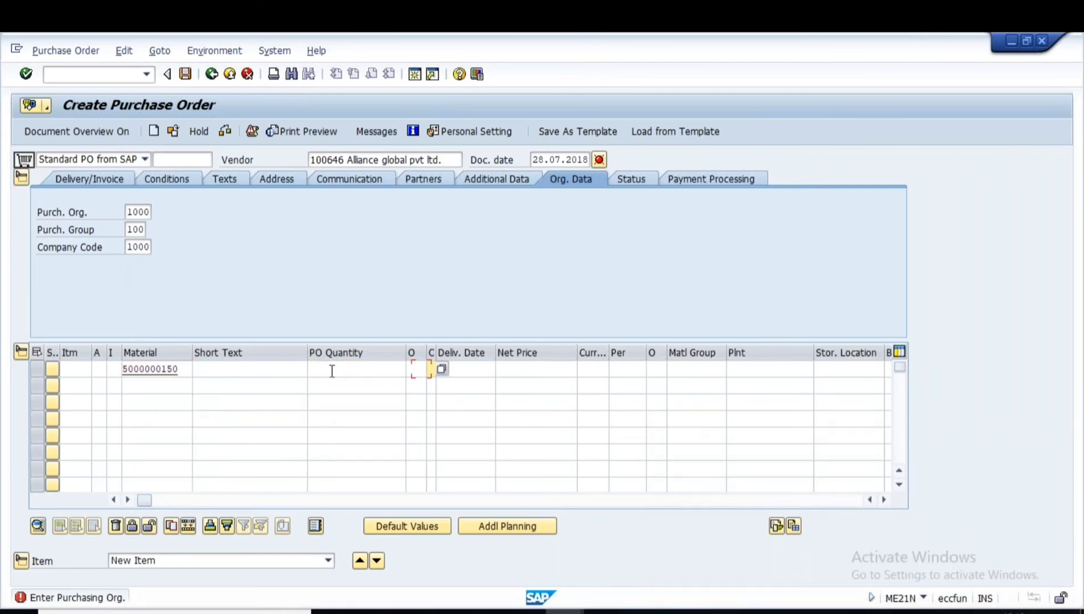
key(Tab)
key(Tab)
key(Tab)
key(Tab)
text(1)
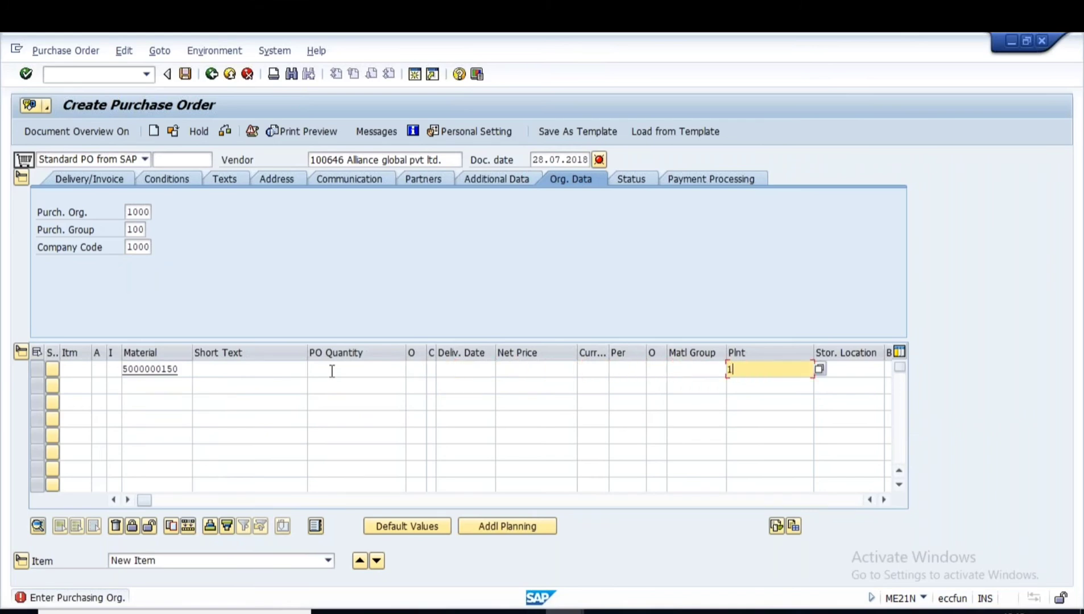
text(000)
key(Return)
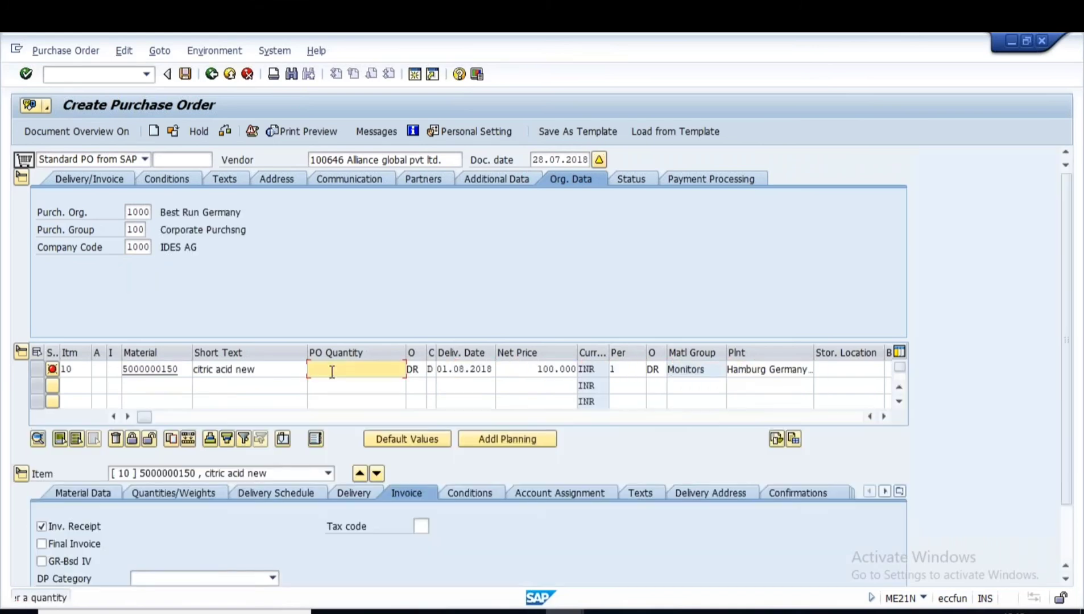
Set the item's PO quantity to 1, and check and save the purchase order
text(1)
key(Return)
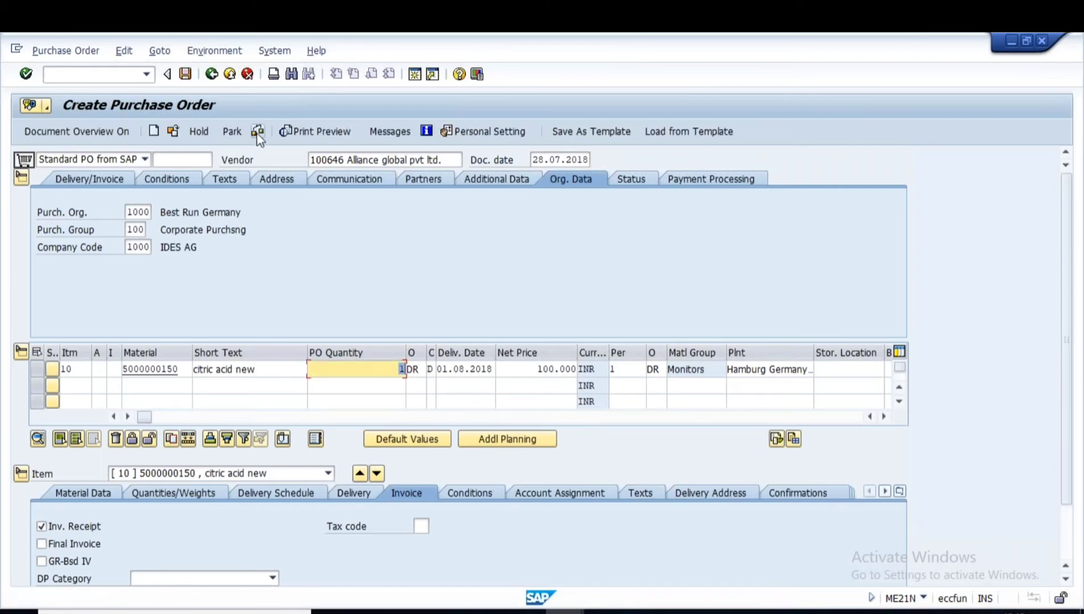
click(257, 133)
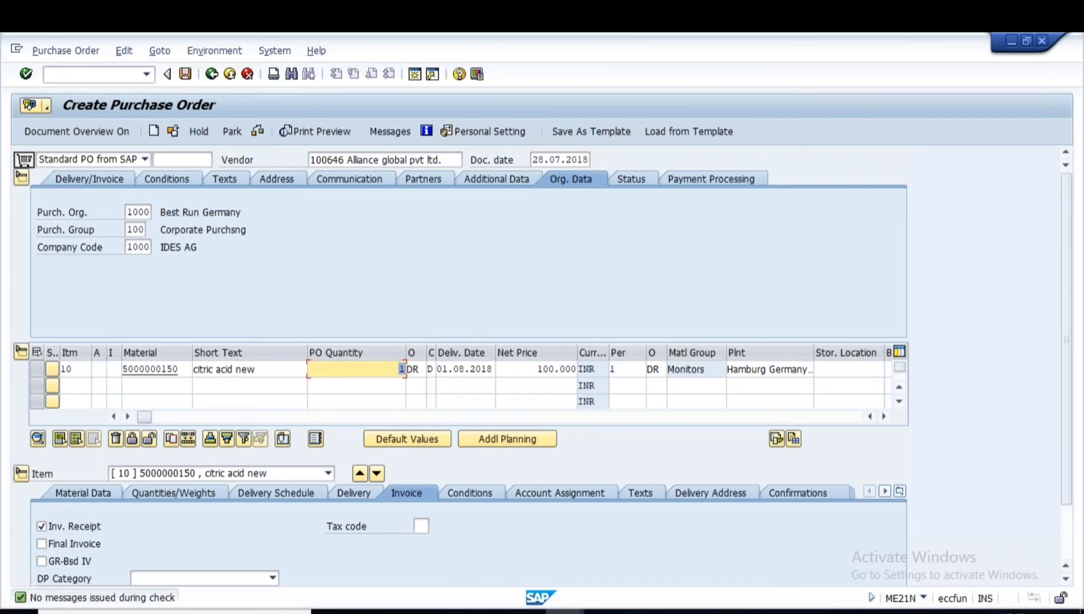
click(184, 74)
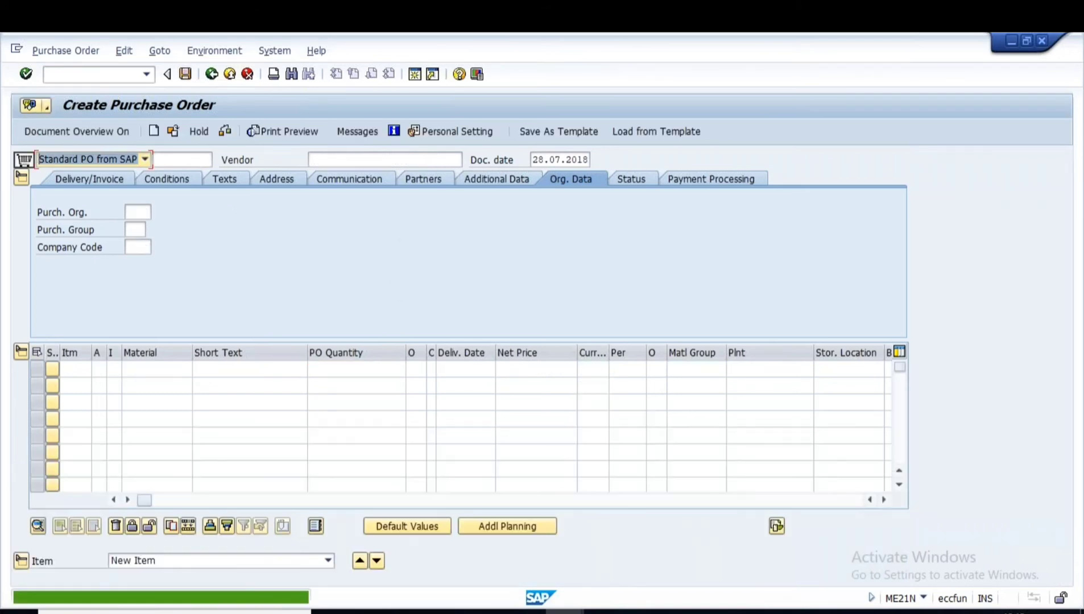
Open the details of the purchase order creation message, copy the new order number and close the message
click(247, 604)
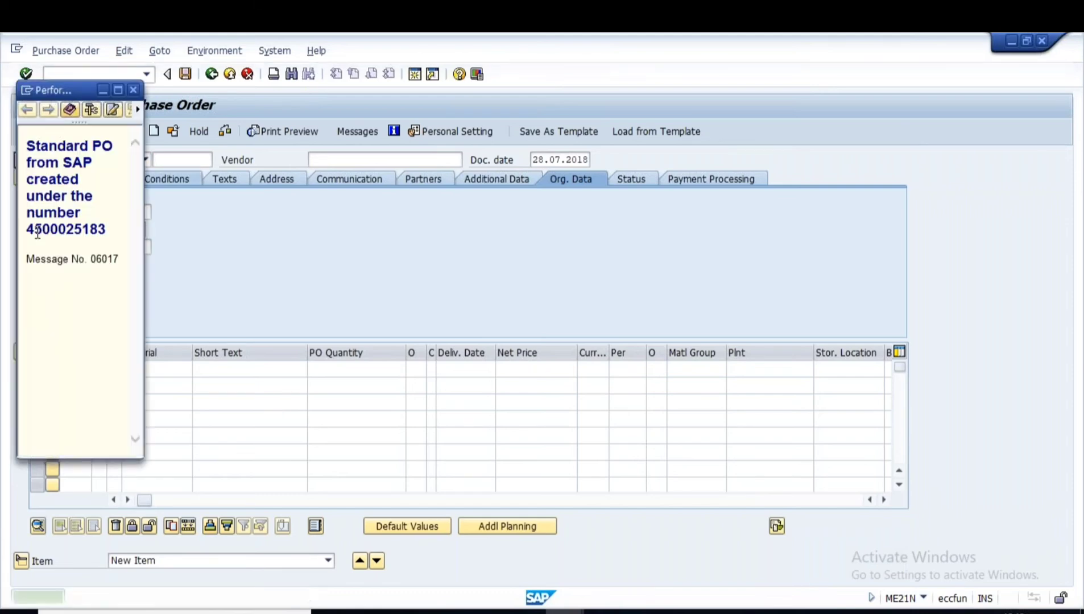
drag(26, 230, 112, 230)
key(ctrl+c)
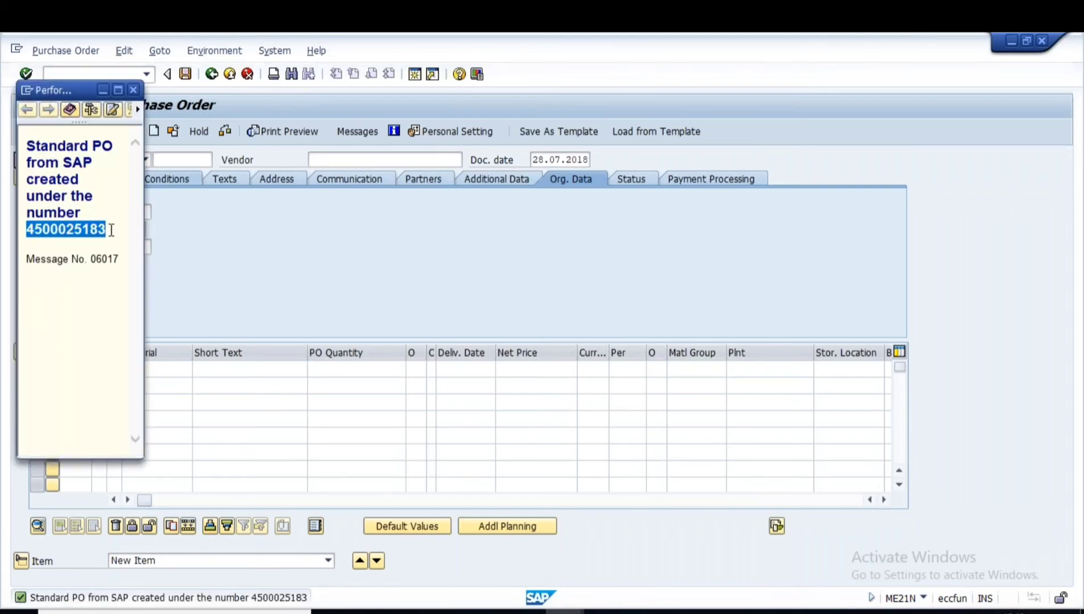
click(133, 90)
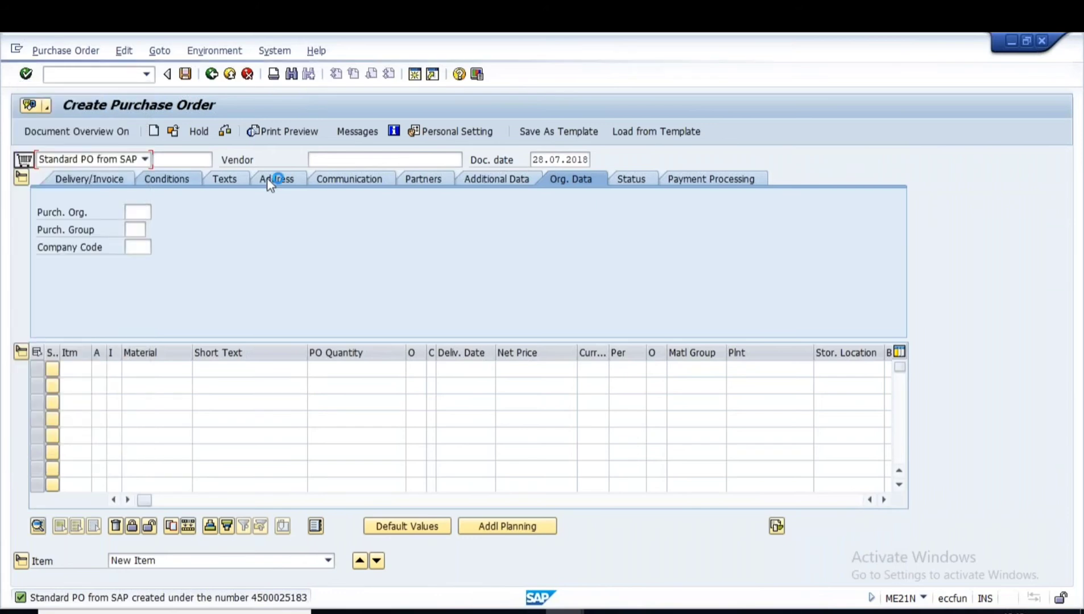
Leave purchase order creation and open transaction MIGO for a goods receipt against a purchase order
click(106, 75)
text(/nME23N)
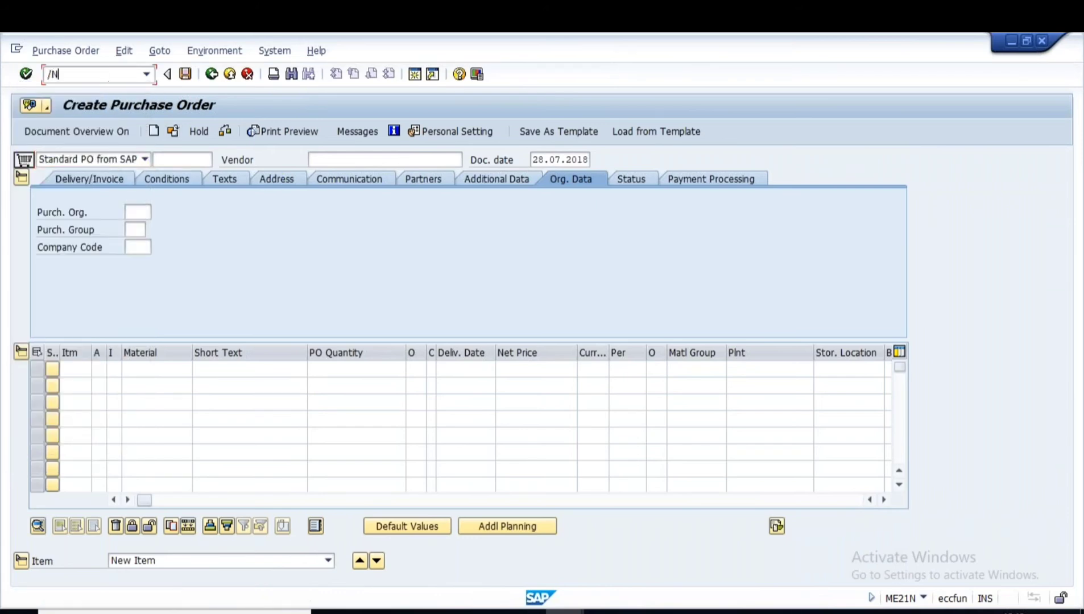
key(Return)
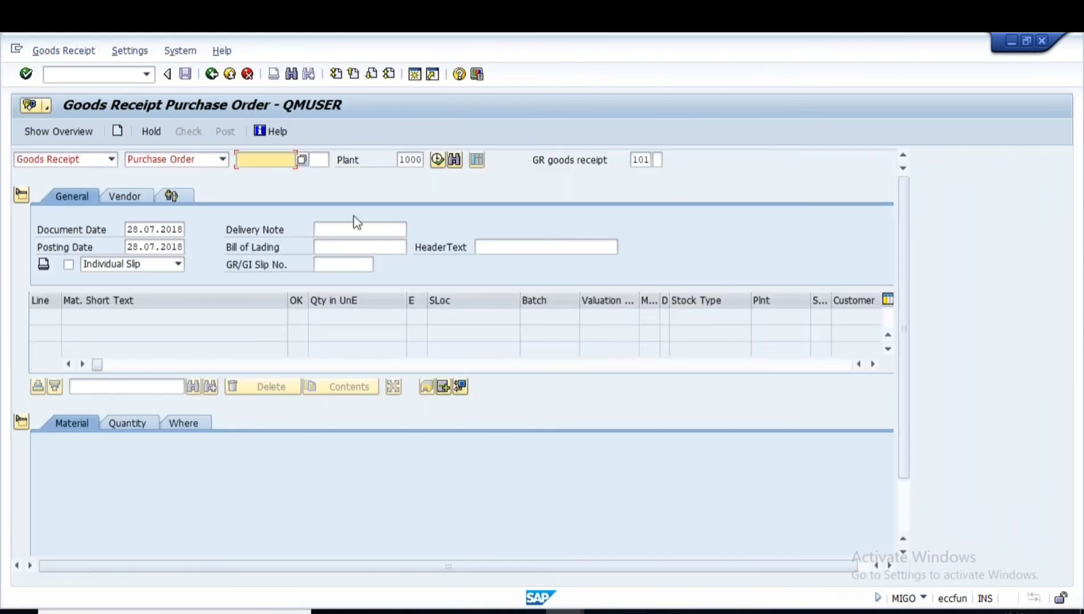
Load the copied purchase order into the goods receipt, collapse the detail data and mark the citric acid new item as OK
key(ctrl+v)
key(Return)
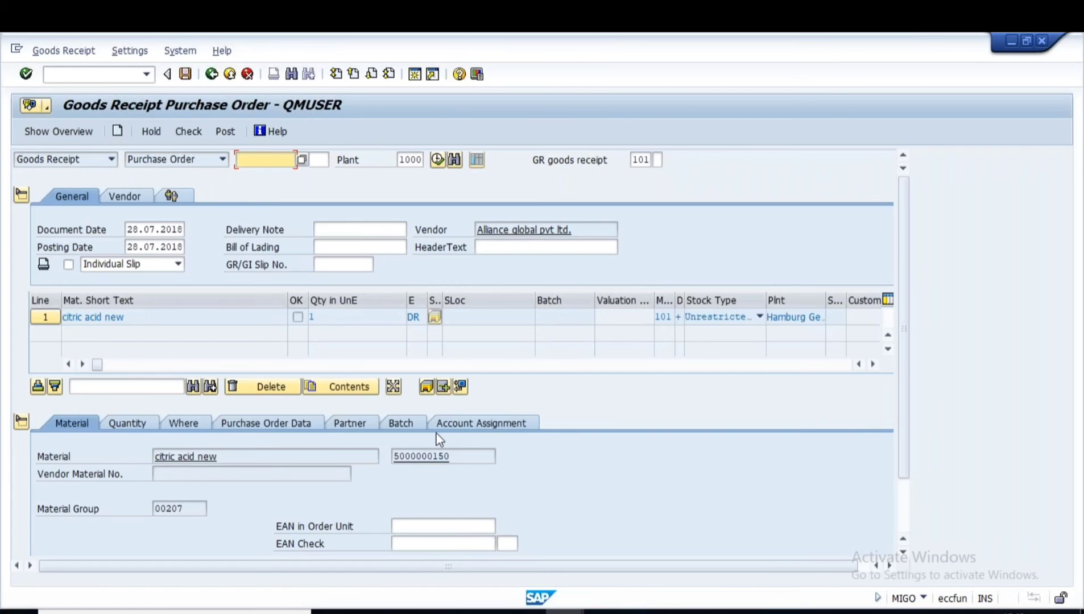
click(21, 422)
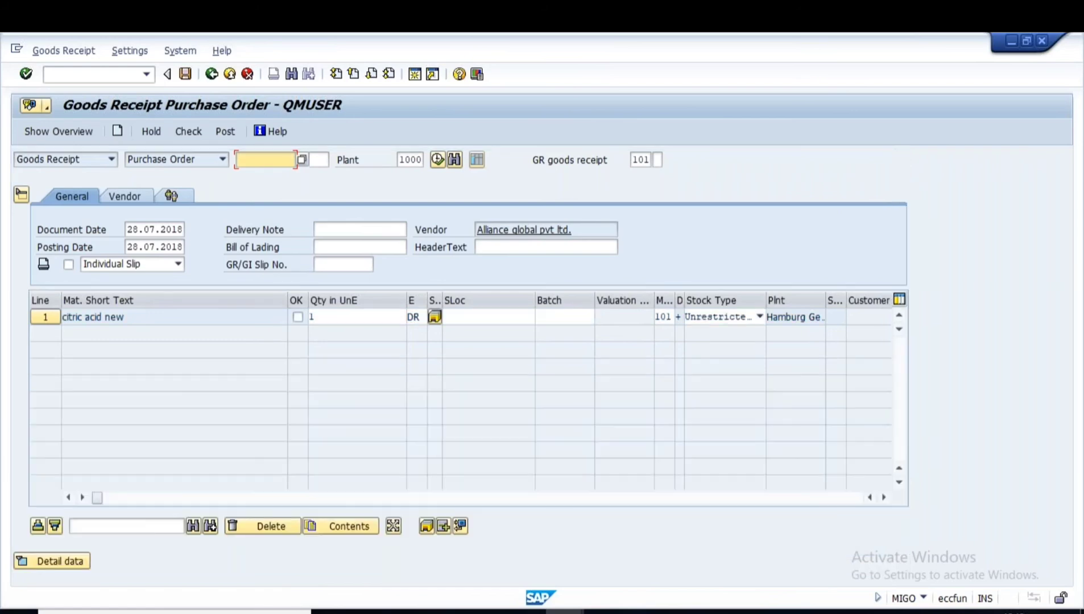
click(298, 317)
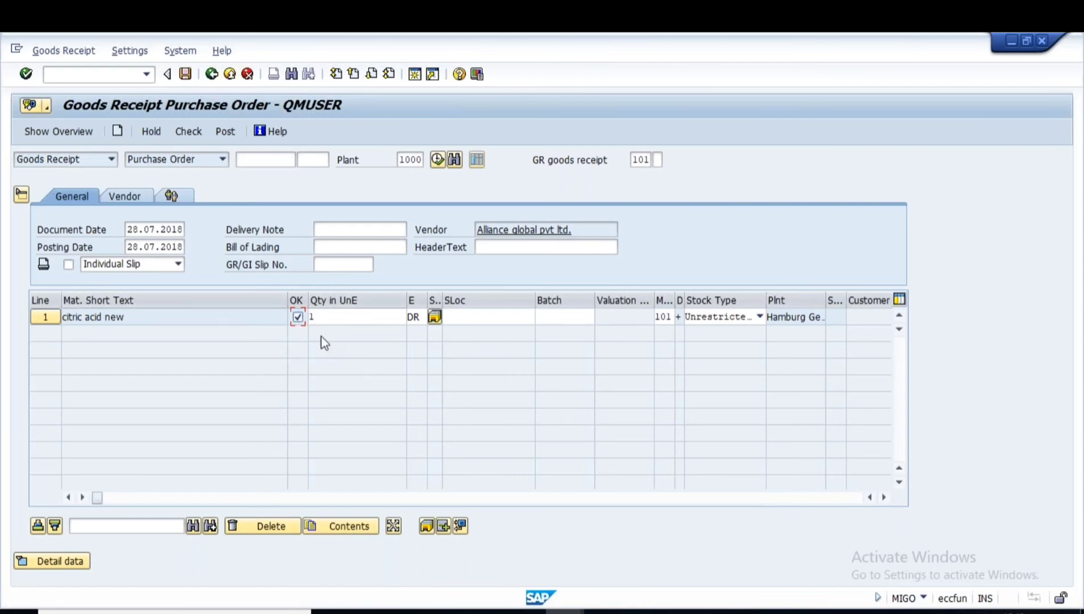
Switch to PowerPoint, present the Default Values for Transaction MIGO slide and circle Propose OK function in future with the pen
click(768, 612)
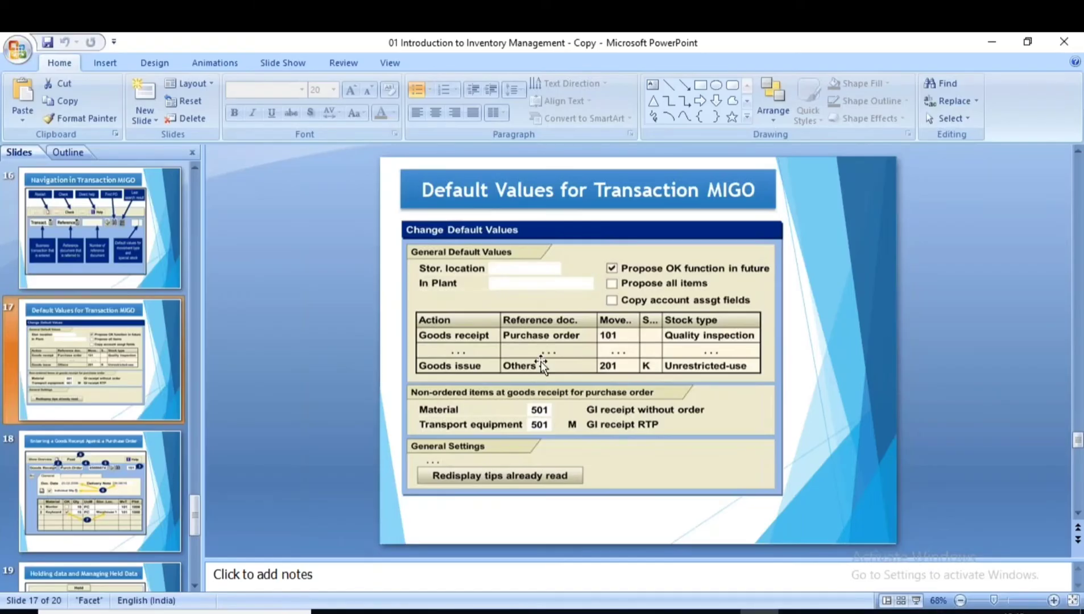
click(916, 600)
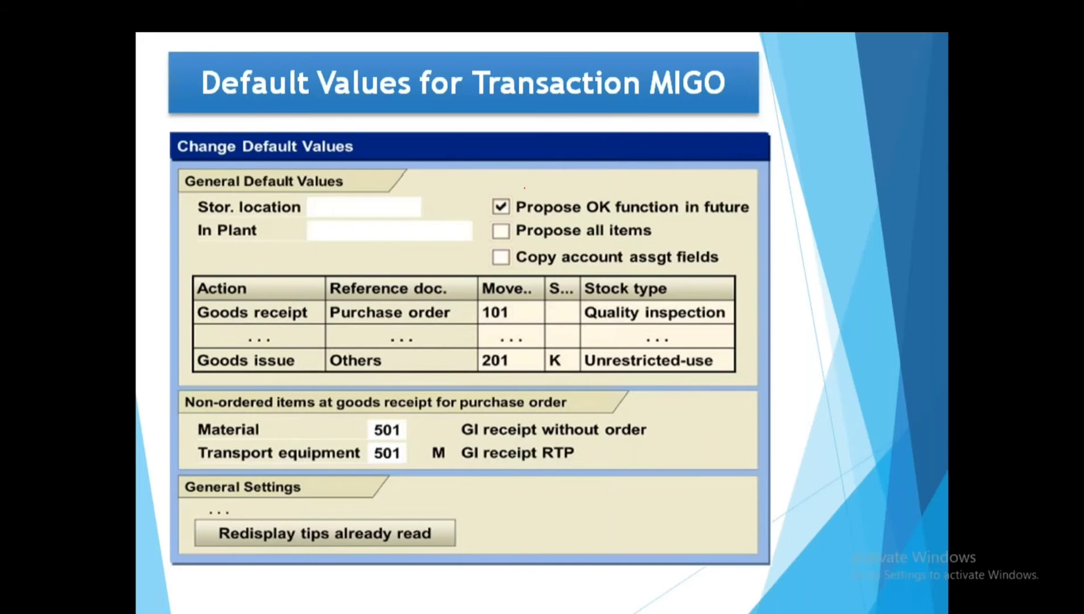
mouse_move(503, 188)
mouse_down()
mouse_move(589, 220)
mouse_move(750, 213)
mouse_move(533, 185)
mouse_move(484, 206)
mouse_move(750, 210)
mouse_move(632, 182)
mouse_up()
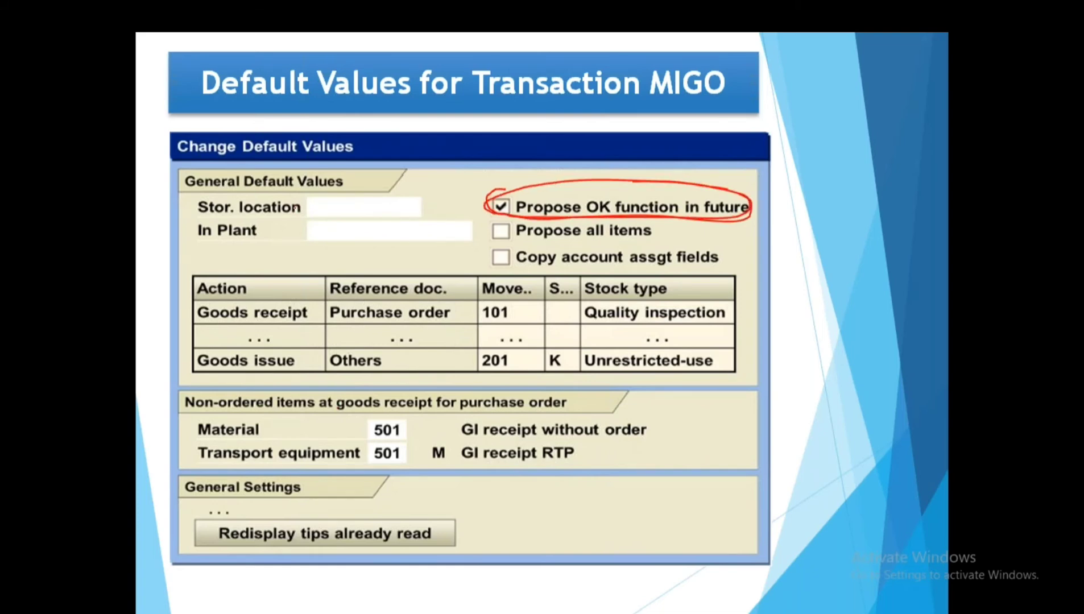
Mark the storage location, plant, Goods receipt action and movement type 101 entries on the slide, and end the slide show
drag(296, 206, 373, 185)
mouse_move(279, 236)
mouse_down()
mouse_move(302, 246)
mouse_move(362, 224)
mouse_up()
drag(247, 320, 317, 295)
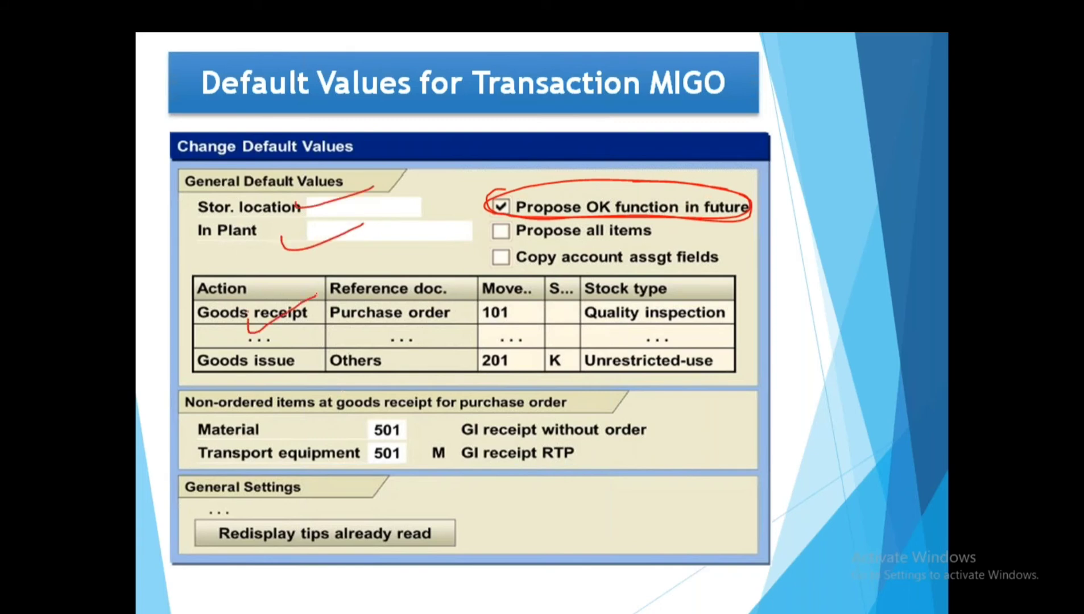
drag(493, 312, 545, 301)
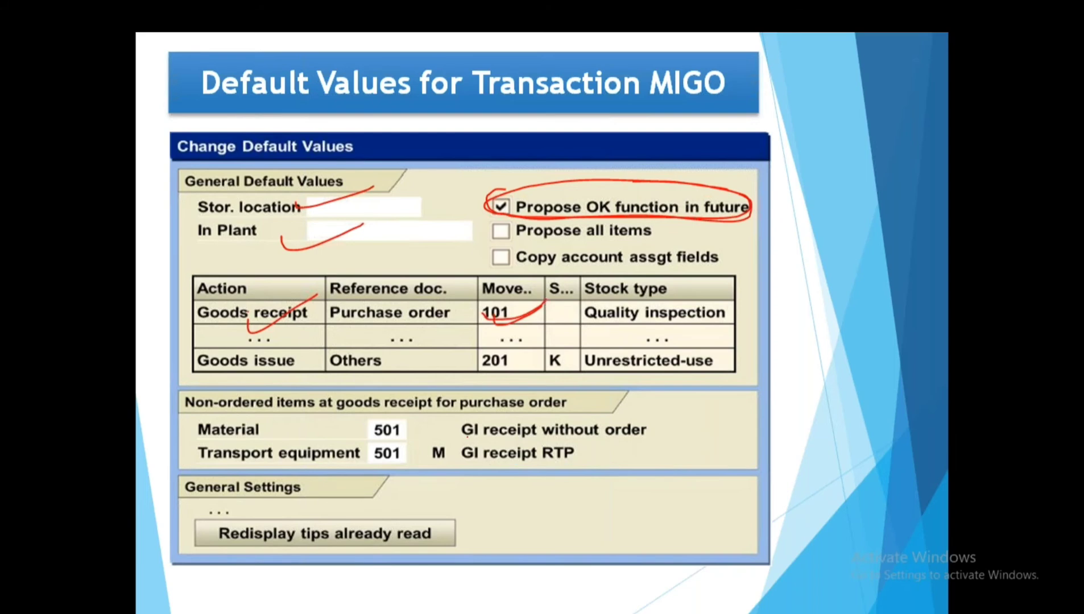
mouse_move(248, 211)
mouse_down()
mouse_move(183, 381)
mouse_move(902, 377)
mouse_move(224, 231)
mouse_move(242, 359)
mouse_up()
key(Right)
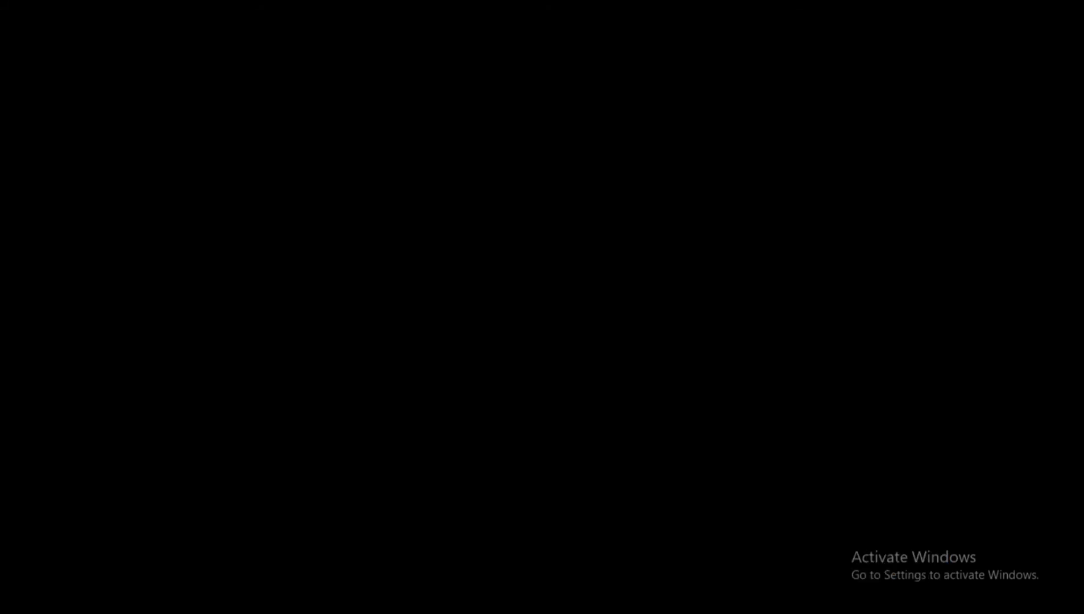
key(Escape)
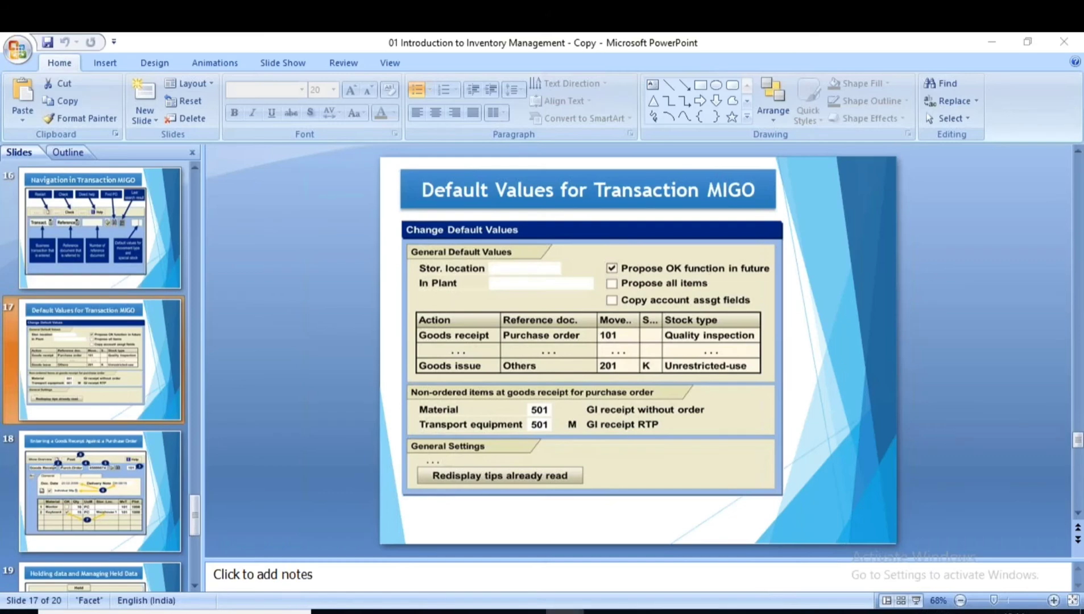
Switch to the empty MIGO session in SAP and adopt default values with Propose the OK Function in Future enabled
mouse_move(566, 611)
click(616, 549)
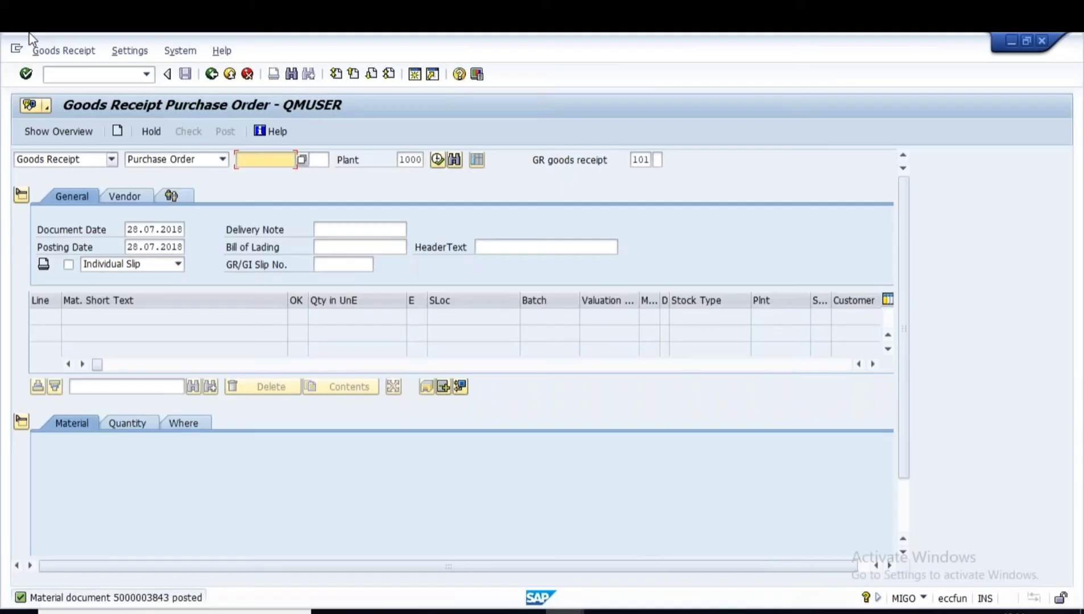
click(130, 51)
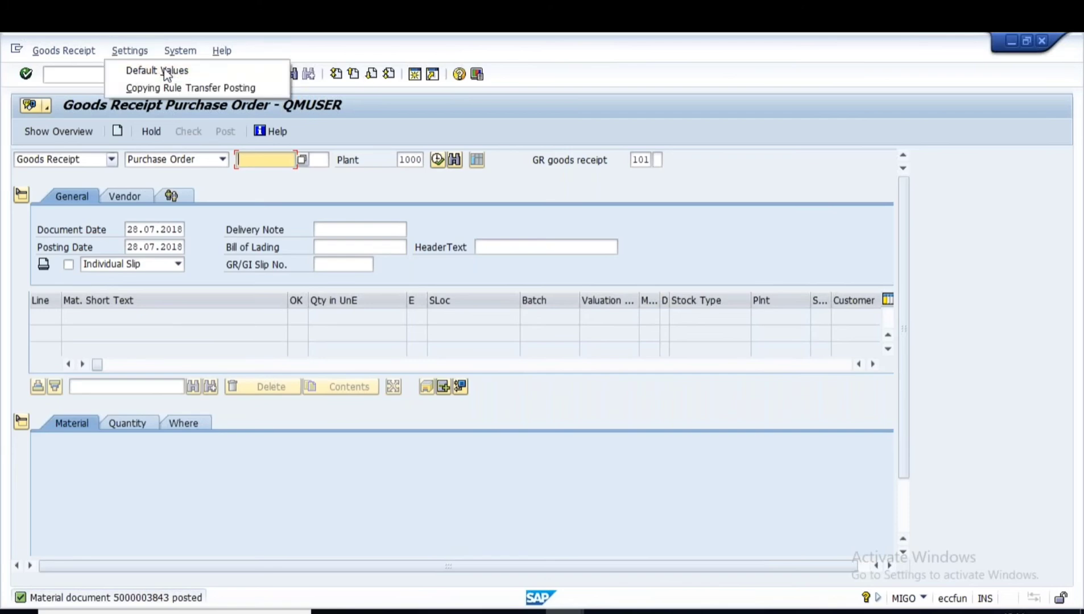
click(162, 70)
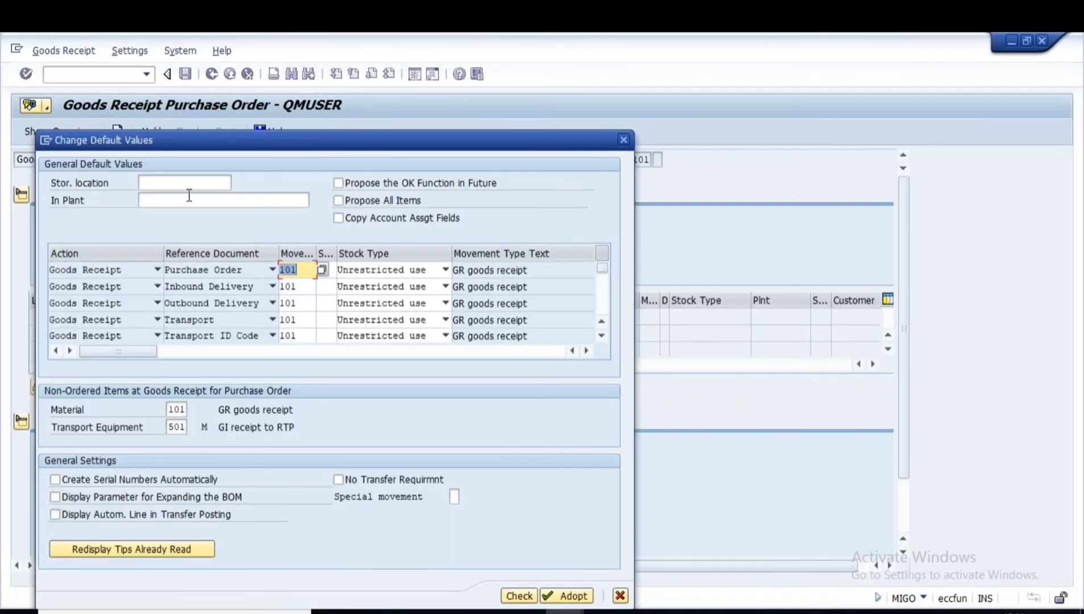
click(341, 181)
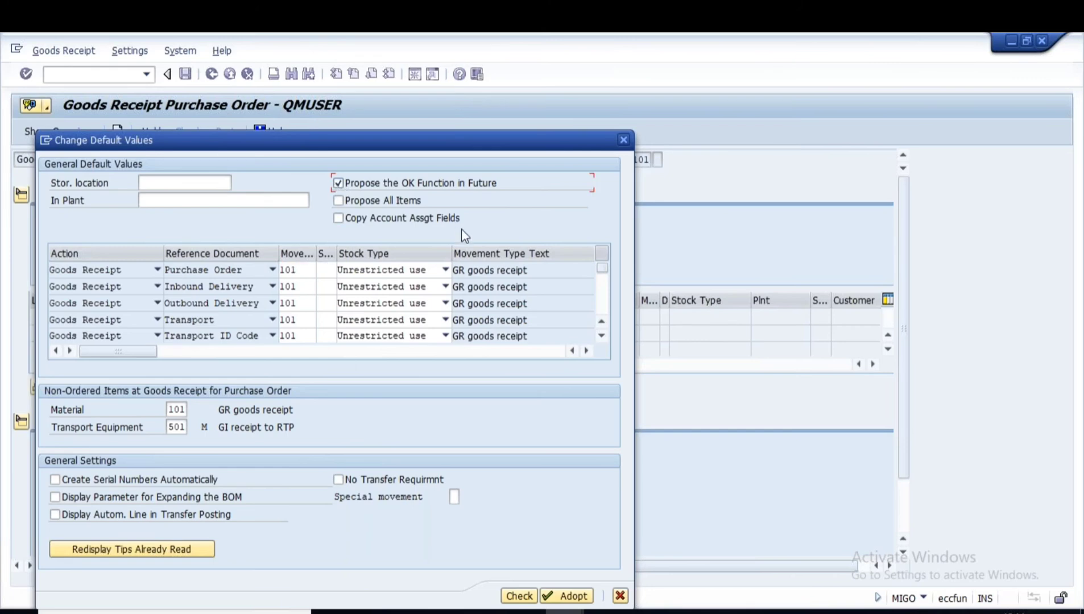
click(569, 598)
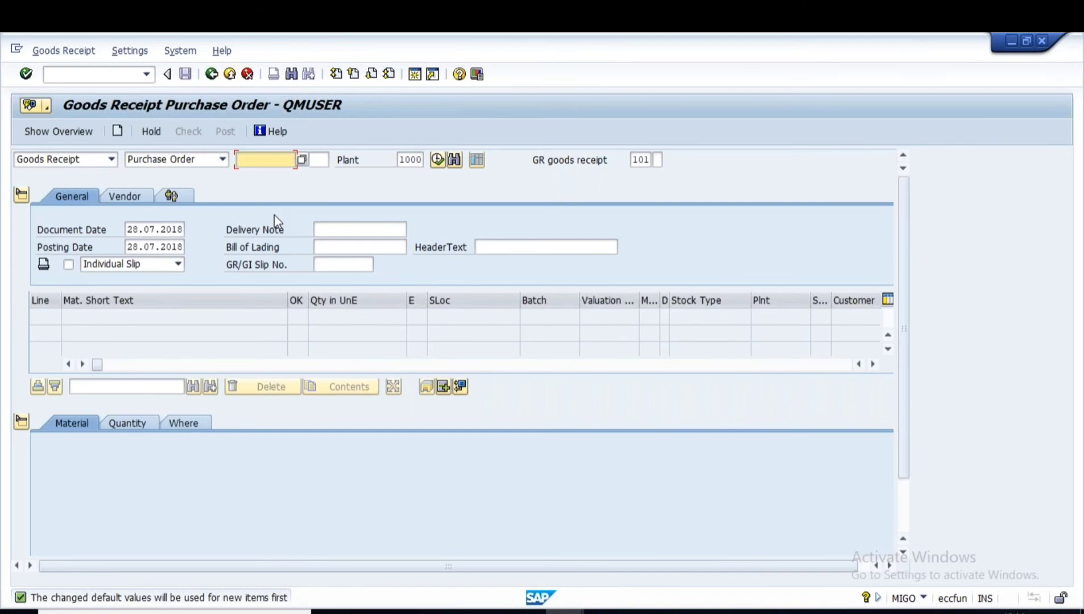
Switch to the other goods receipt session and leave its entered document without saving
click(563, 612)
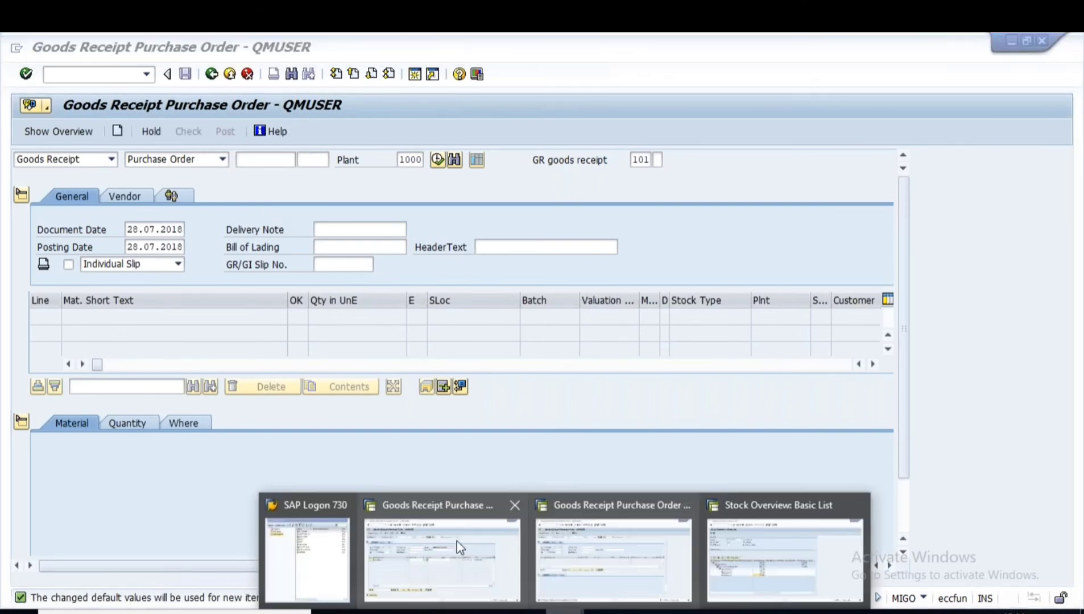
click(456, 541)
click(212, 74)
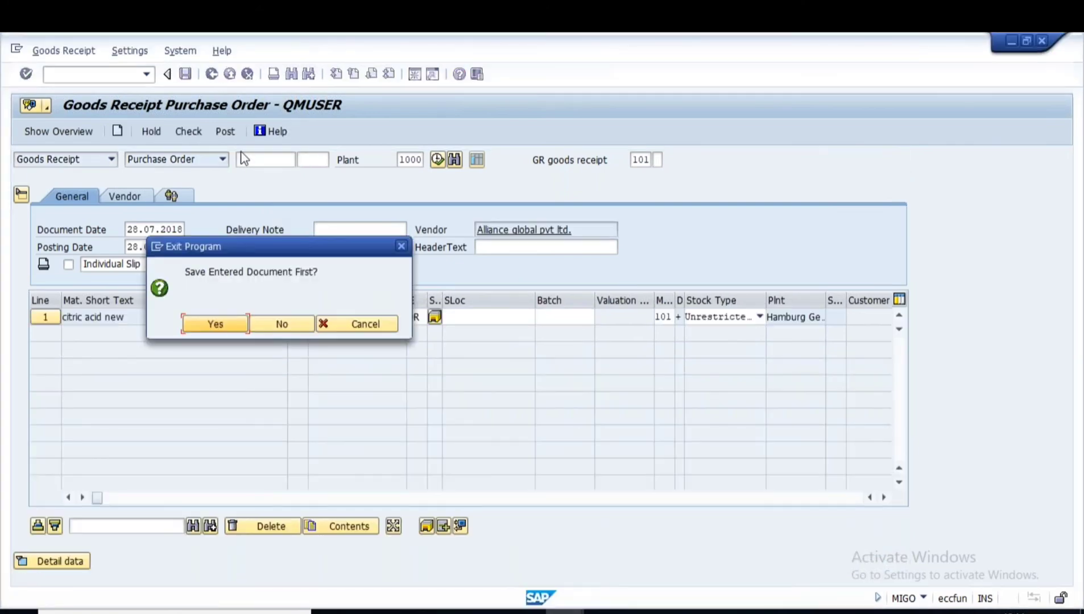
click(268, 322)
Restart transaction MIGO and load the newly created purchase order for goods receipt
text(MIGO)
key(Return)
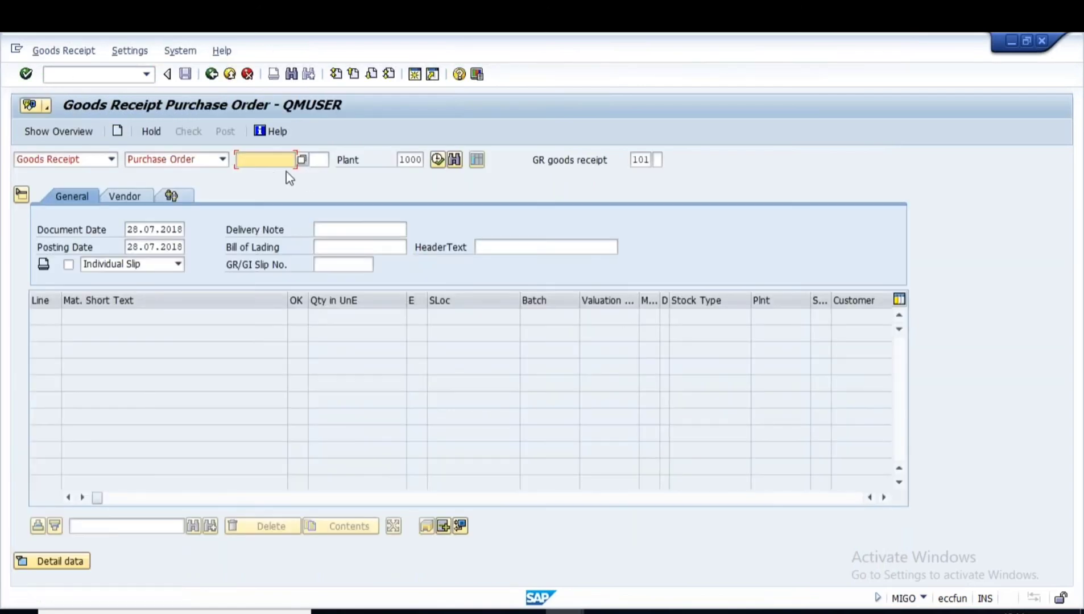
text(4500025183)
key(Return)
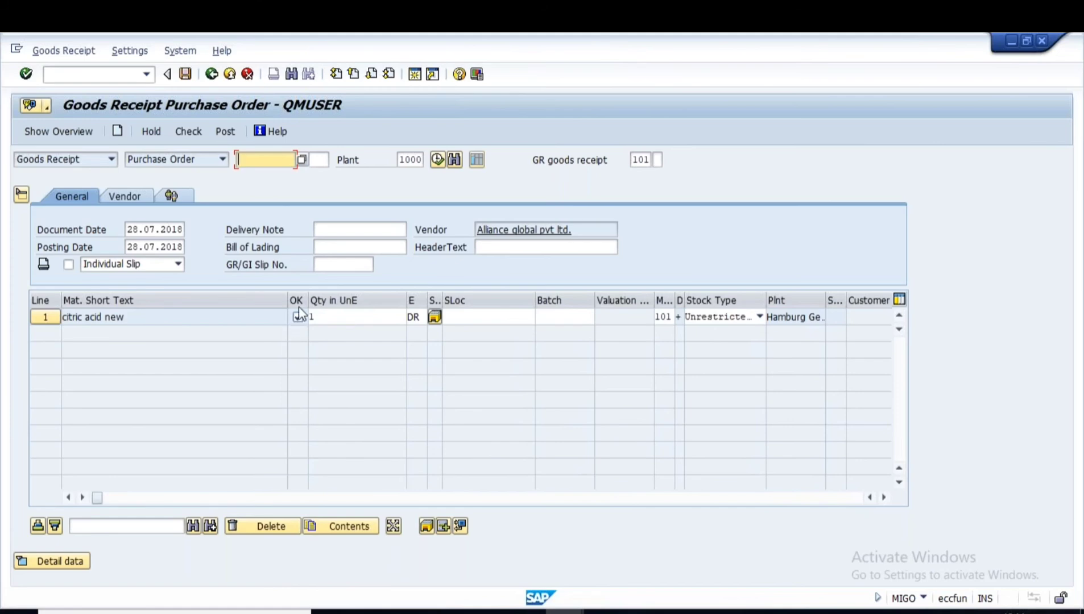
Switch to PowerPoint and go through the Entering a Goods Receipt Against a Purchase Order and Holding data and Managing Held Data slides
click(761, 612)
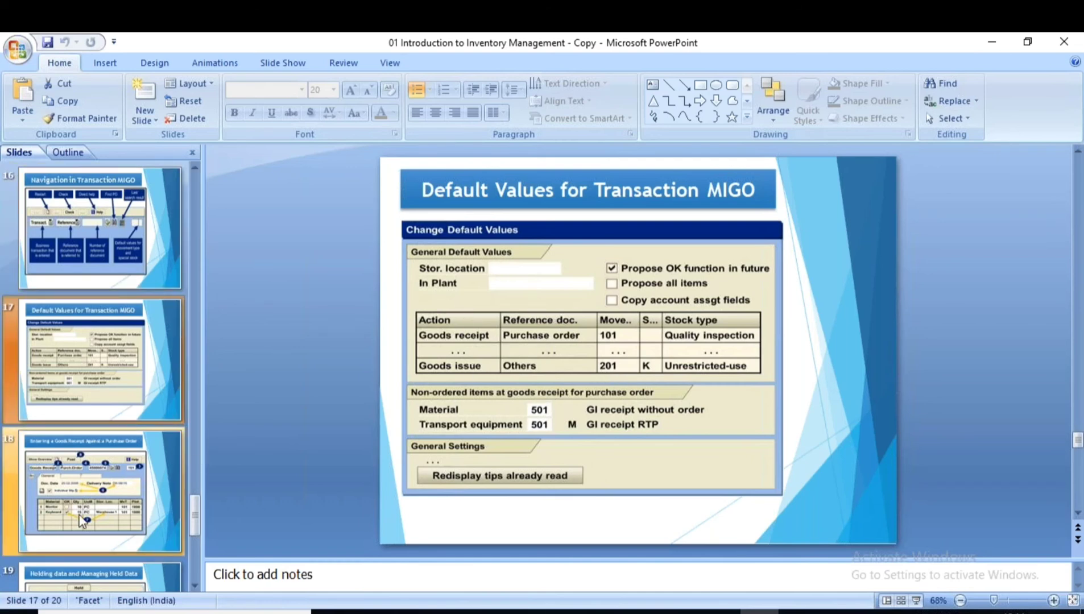
click(83, 482)
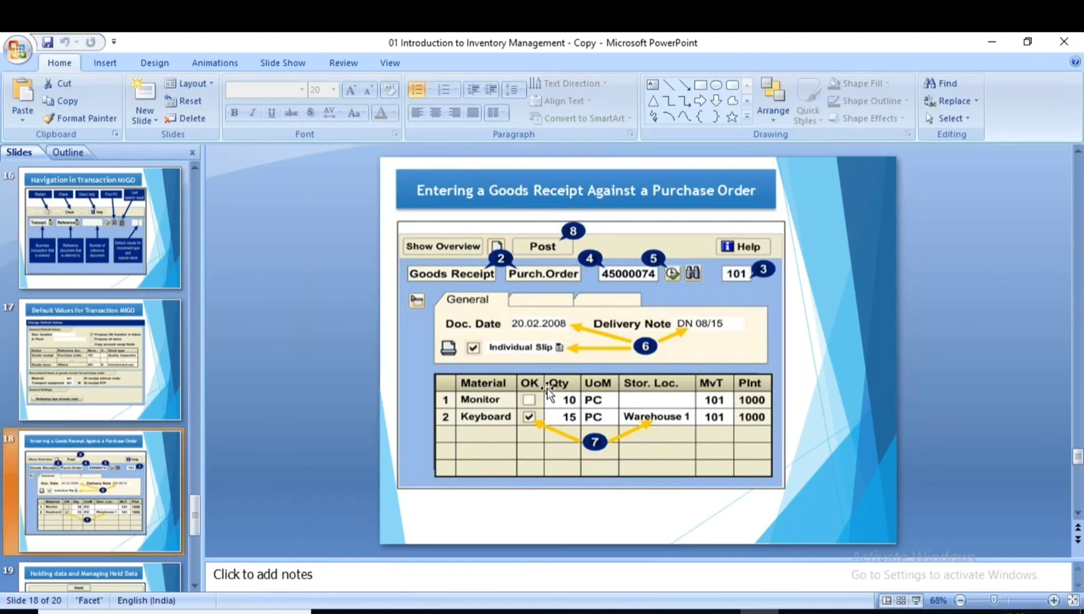
scroll(82, 457, down, 1)
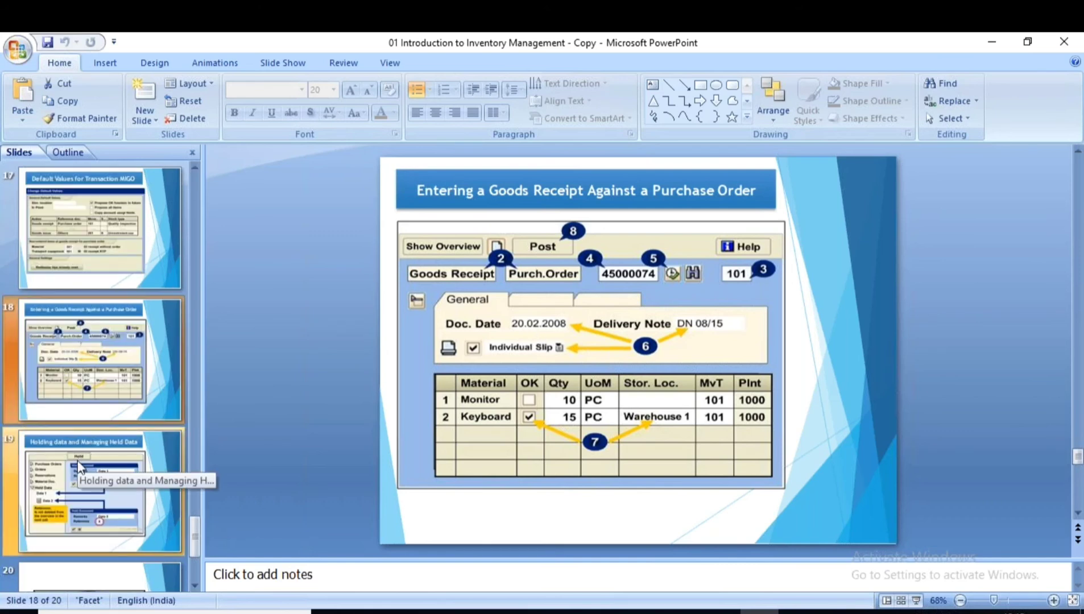
click(78, 465)
scroll(77, 480, down, 1)
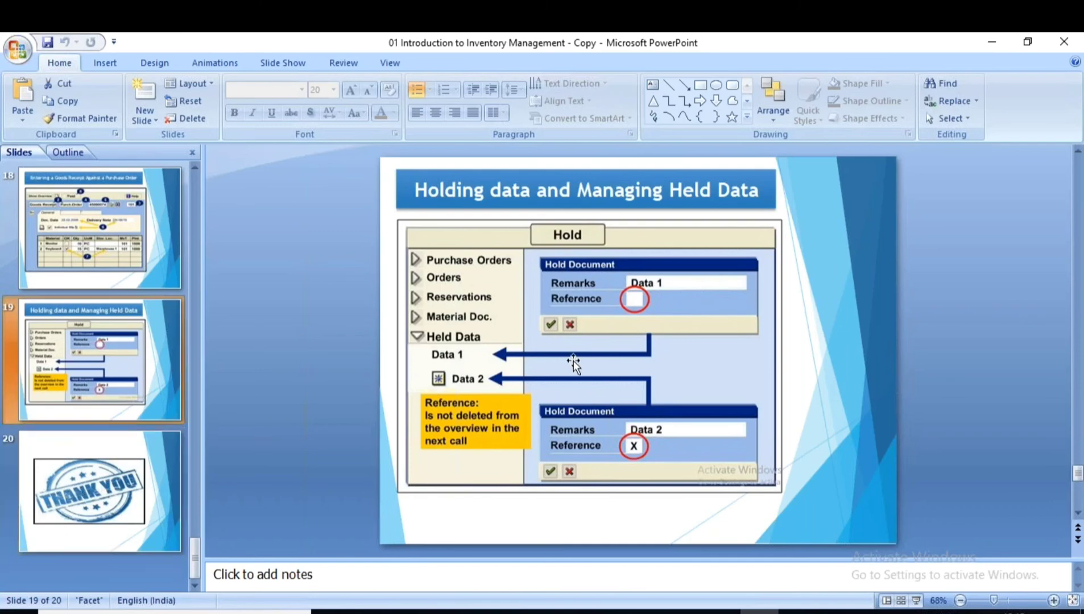
Present the Holding data and Managing Held Data slide, circle Hold with the pen and end the slide show
click(916, 600)
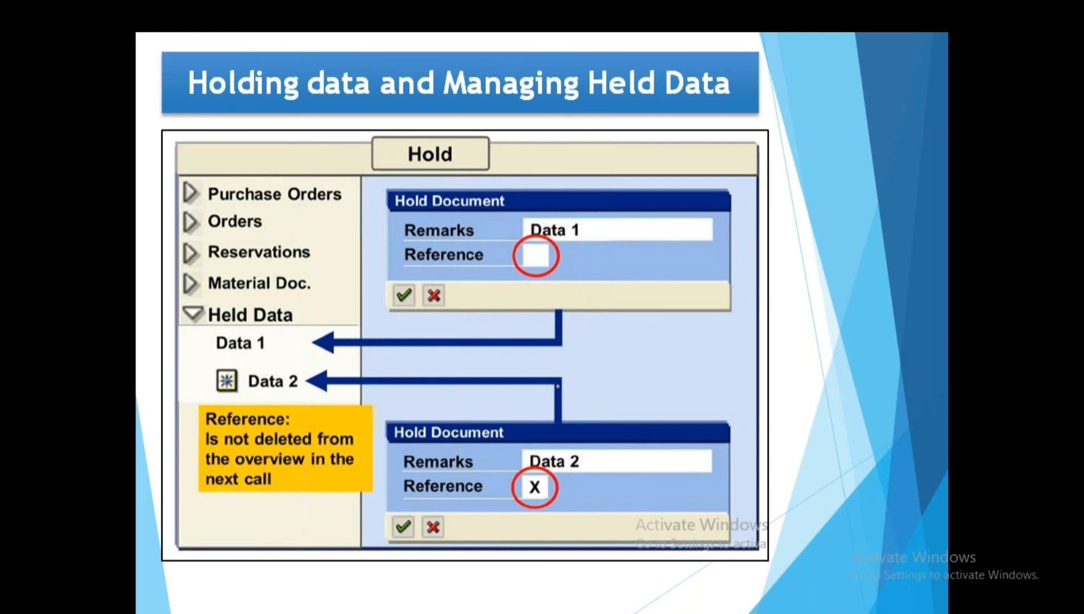
mouse_move(417, 143)
mouse_down()
mouse_move(372, 164)
mouse_move(492, 156)
mouse_move(365, 159)
mouse_move(477, 169)
mouse_move(417, 135)
mouse_up()
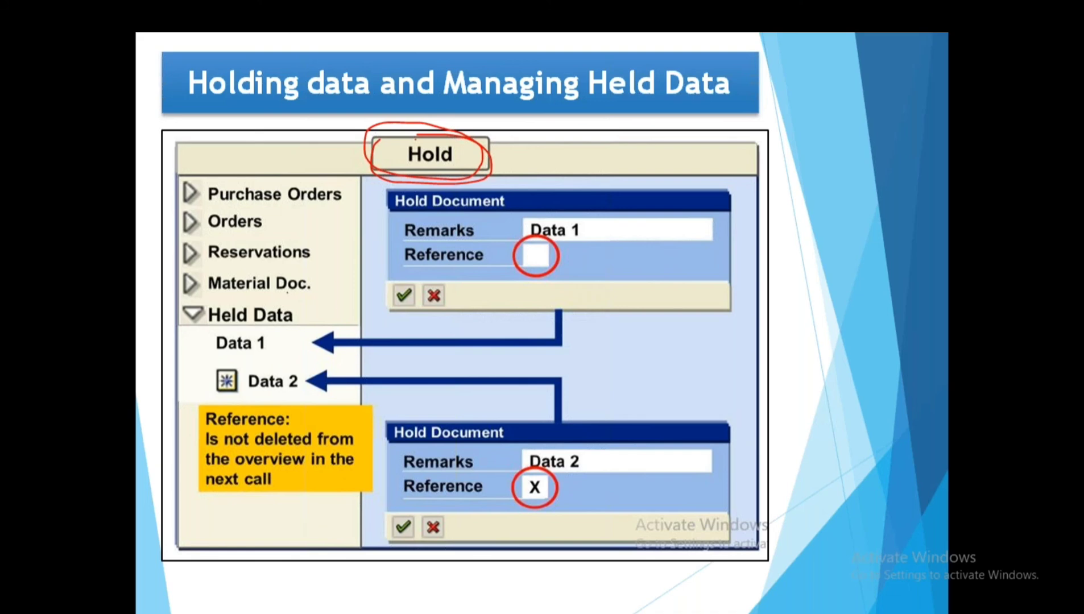
drag(353, 197, 410, 162)
key(Escape)
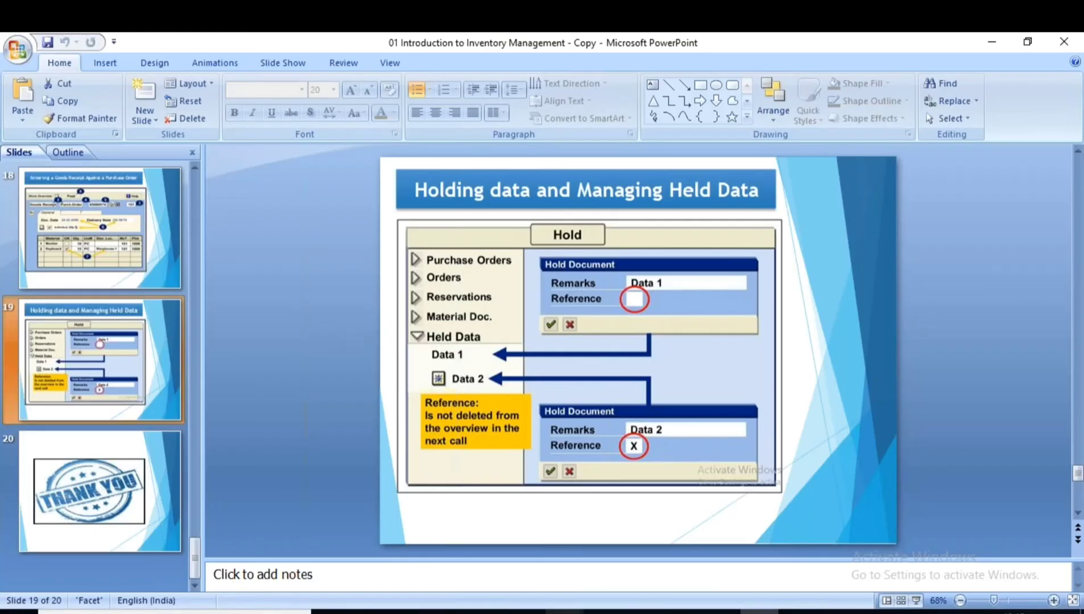
Switch to the loaded goods receipt in SAP and set the citric acid new item's storage location to L000
mouse_move(567, 611)
click(451, 547)
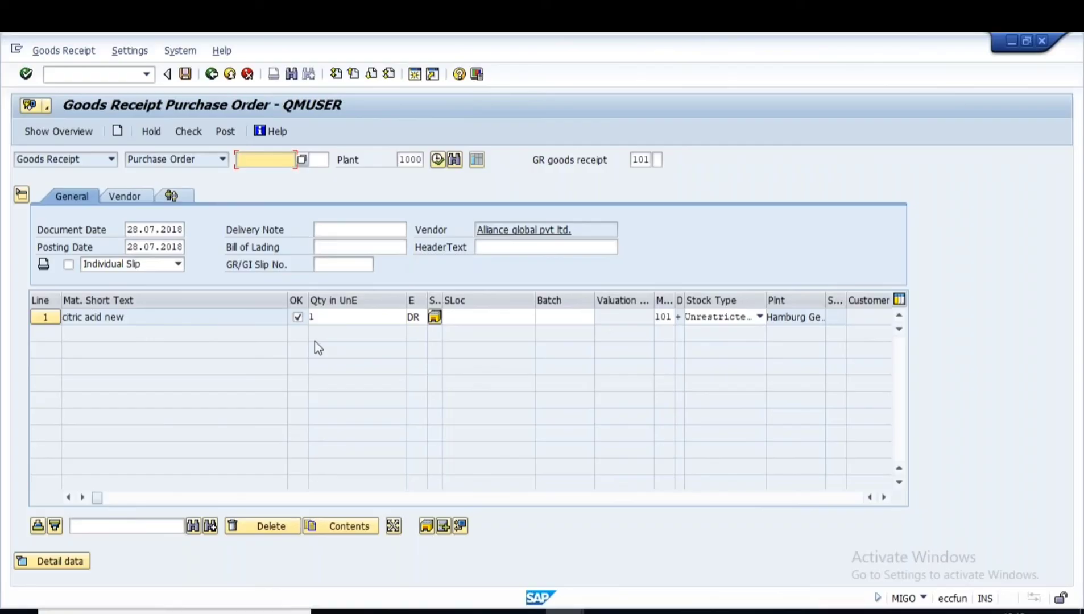
click(447, 318)
click(449, 319)
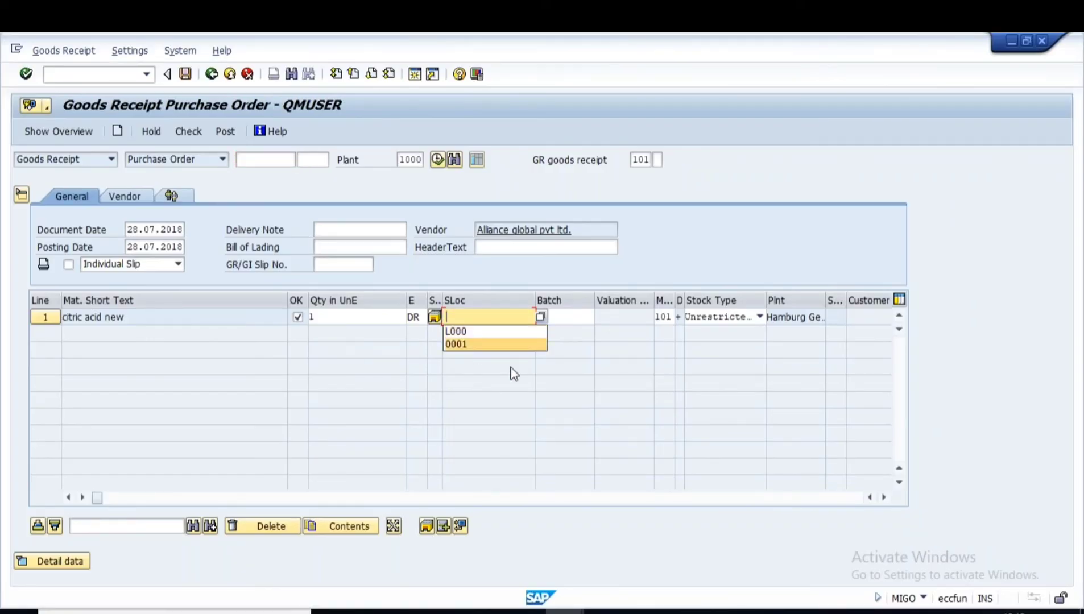
click(457, 331)
key(Return)
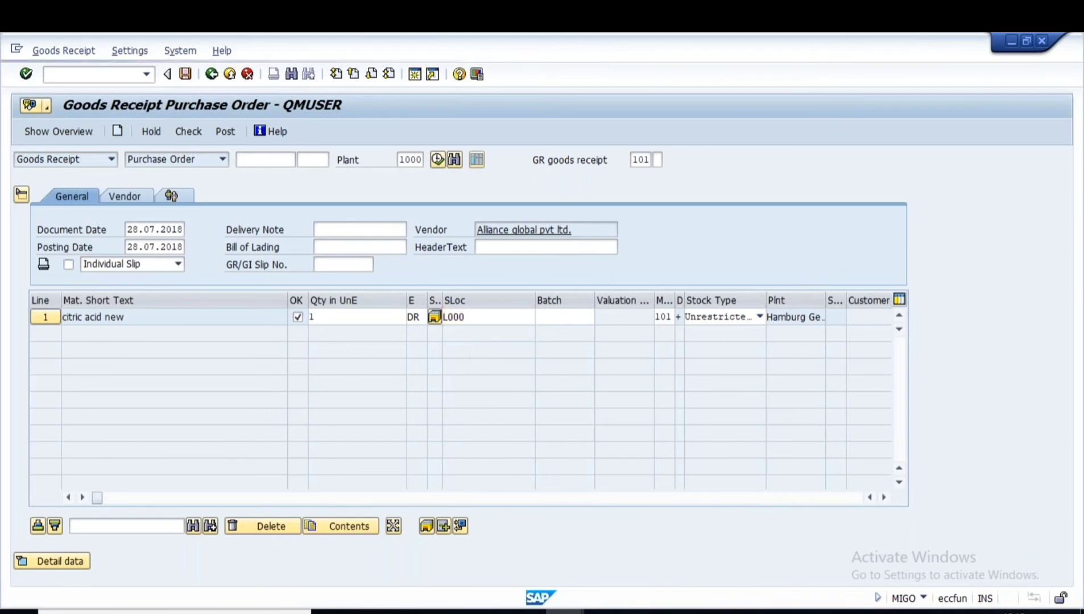
Hold the goods receipt document with the remark TEST HOLD FOR TRAINING, leaving Reference blank
click(161, 131)
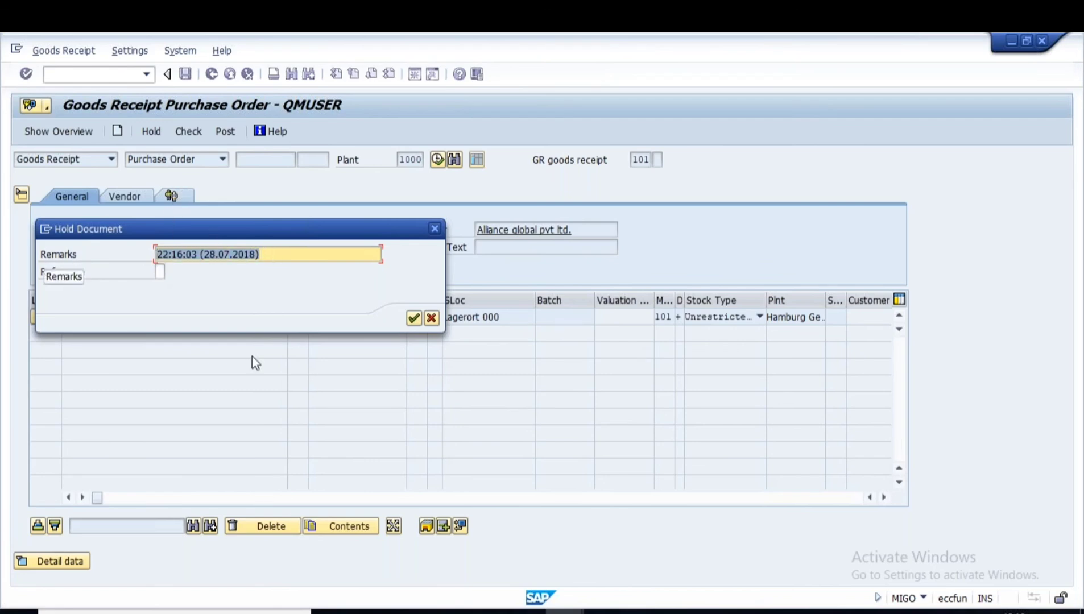
text(TEST HOLD FOR TRAINING)
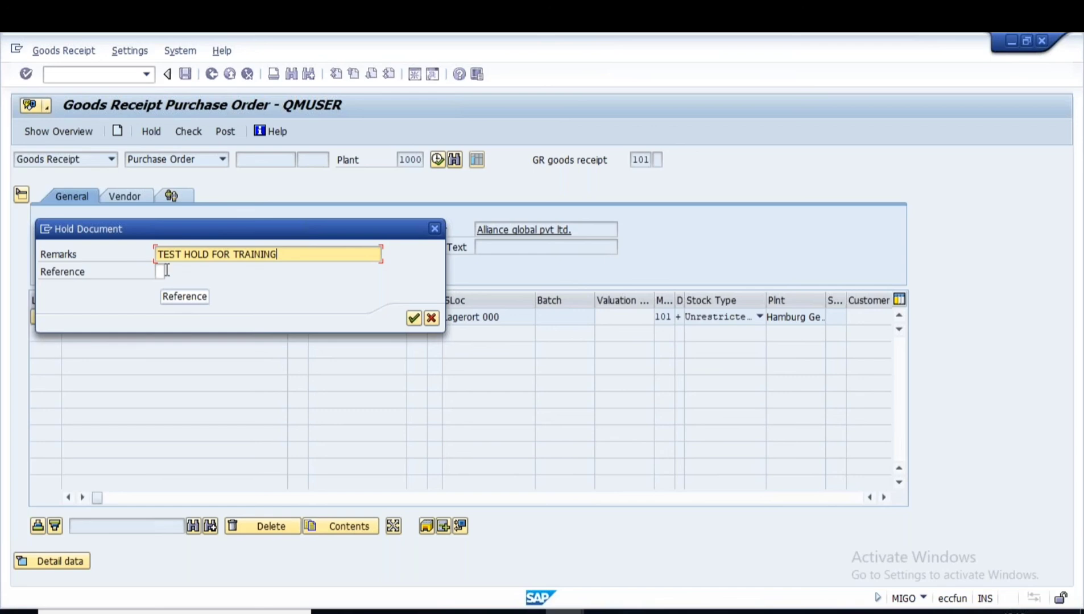
click(414, 318)
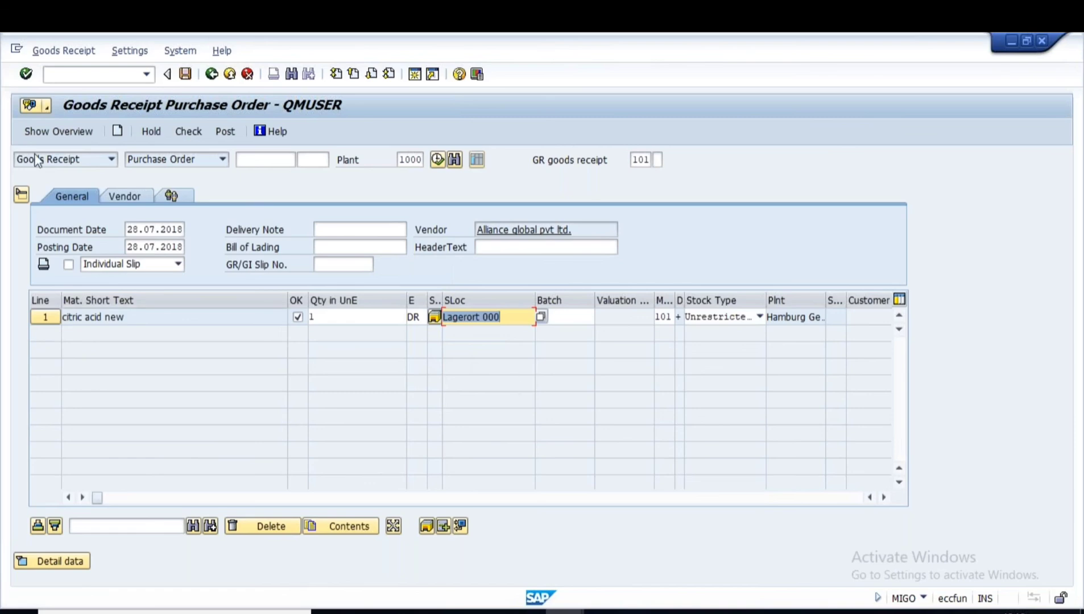
Show the document overview, try to open the held data TEST HOLD FOR TRAINING, and widen the overview area
click(56, 128)
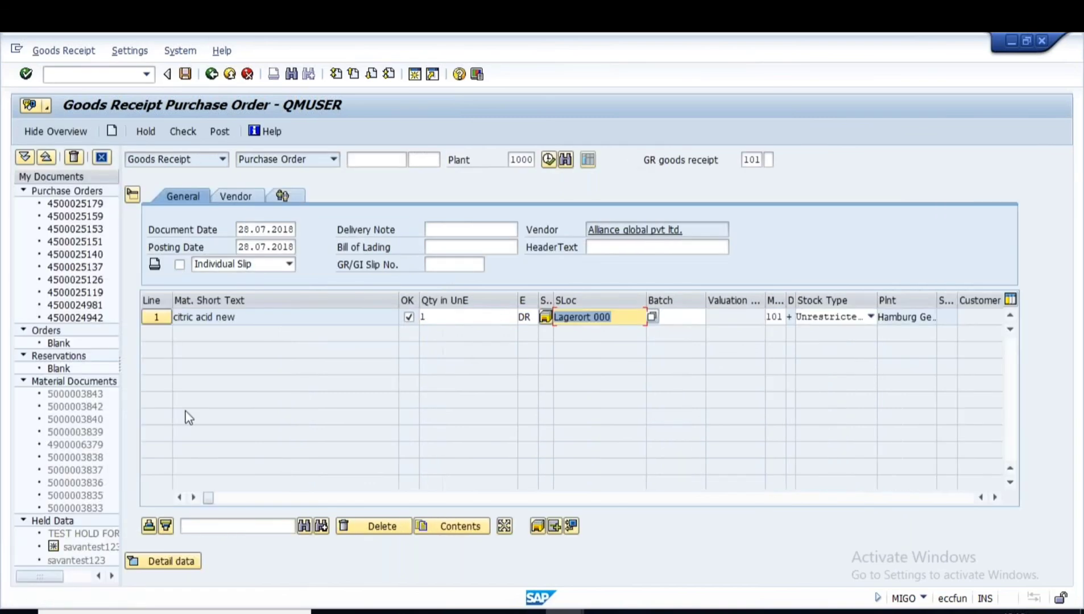
mouse_move(48, 576)
mouse_down()
mouse_move(87, 575)
mouse_move(48, 573)
mouse_up()
double_click(79, 533)
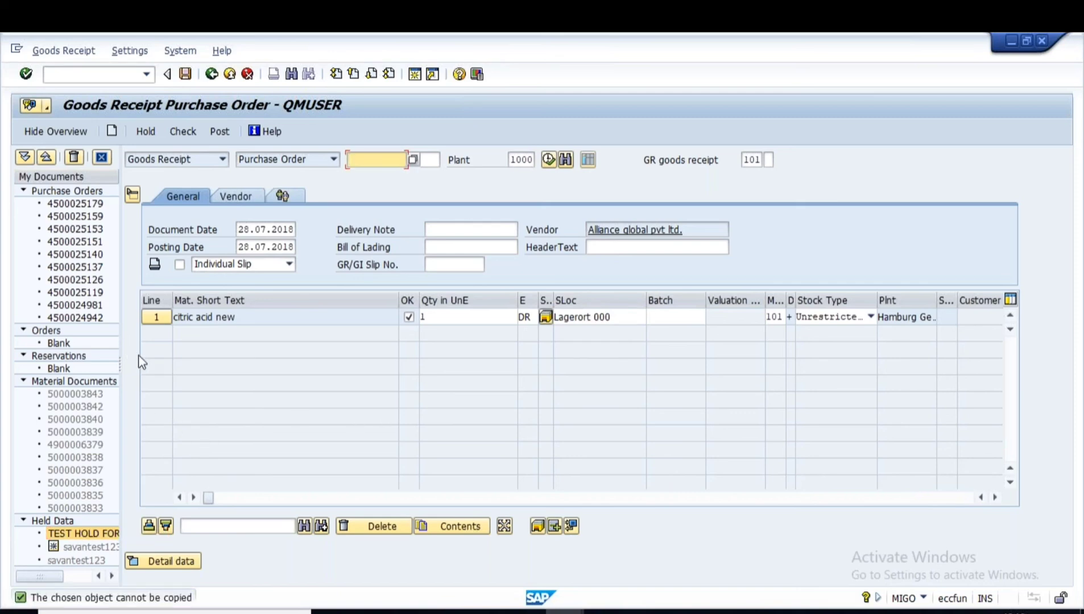
drag(122, 368, 220, 366)
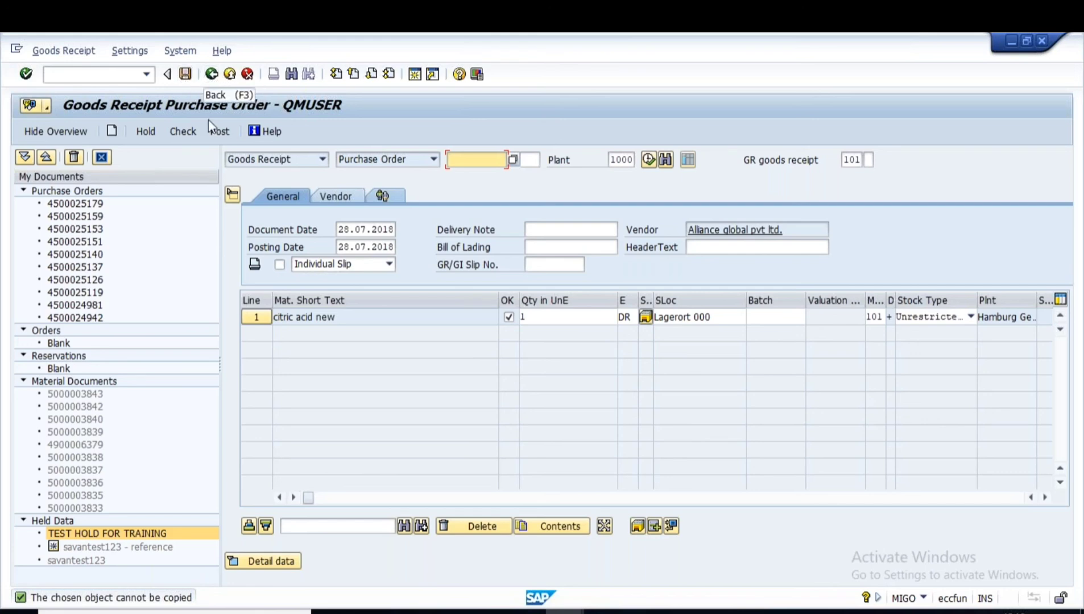
Leave the goods receipt without saving, restart MIGO and open the held data TEST HOLD FOR TRAINING from the document overview
click(212, 74)
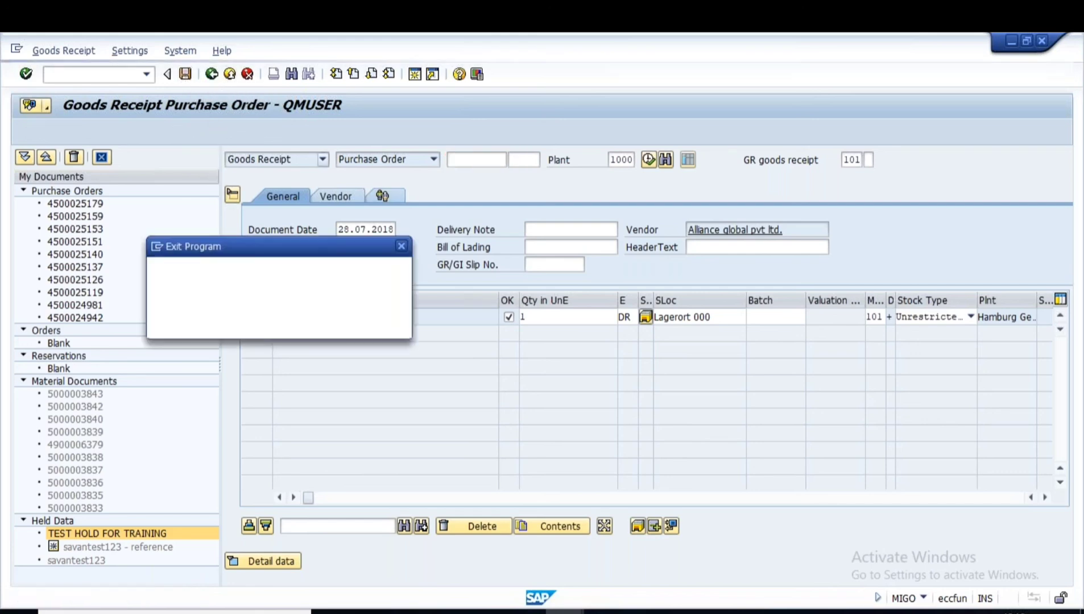
click(280, 322)
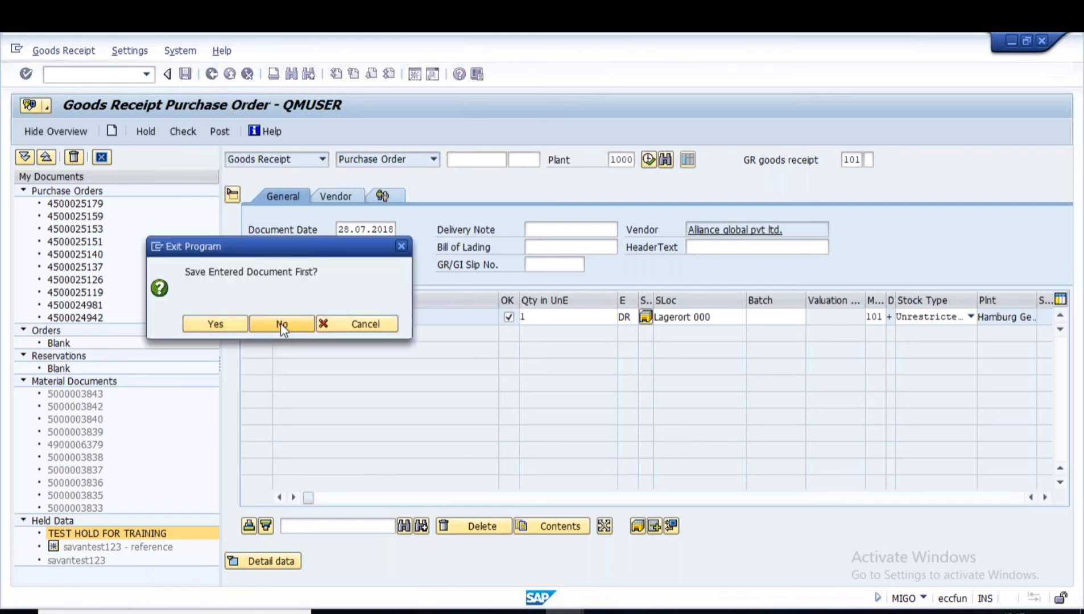
text(MIGO)
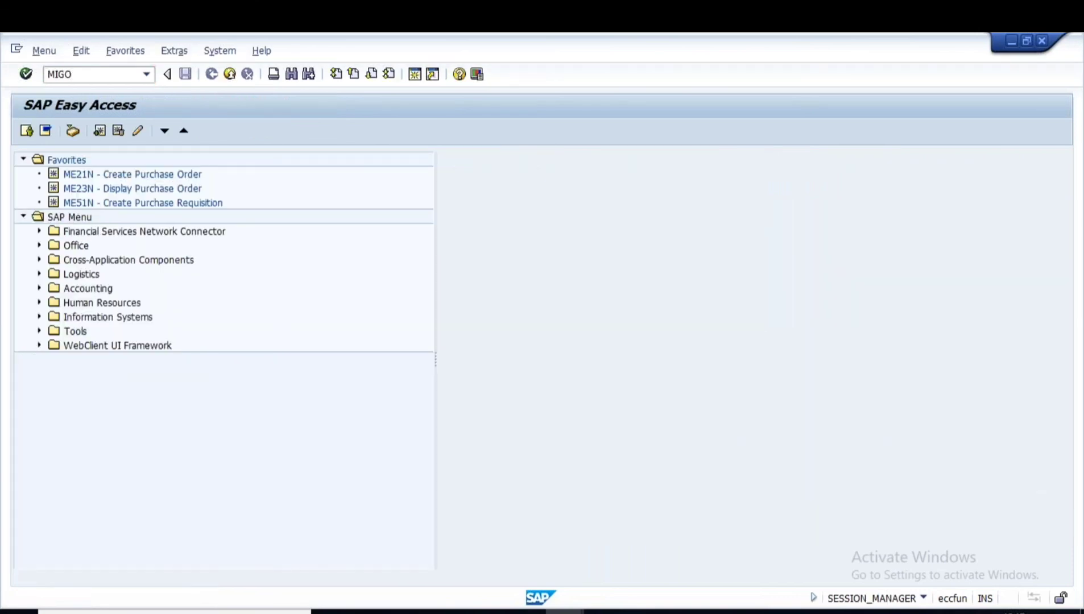
key(Return)
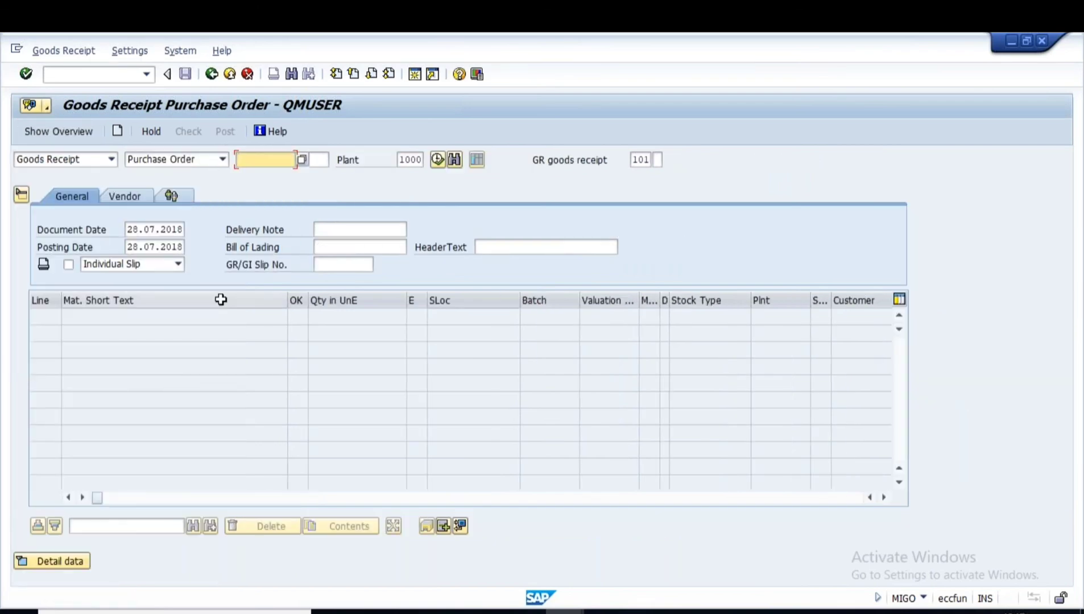
click(55, 134)
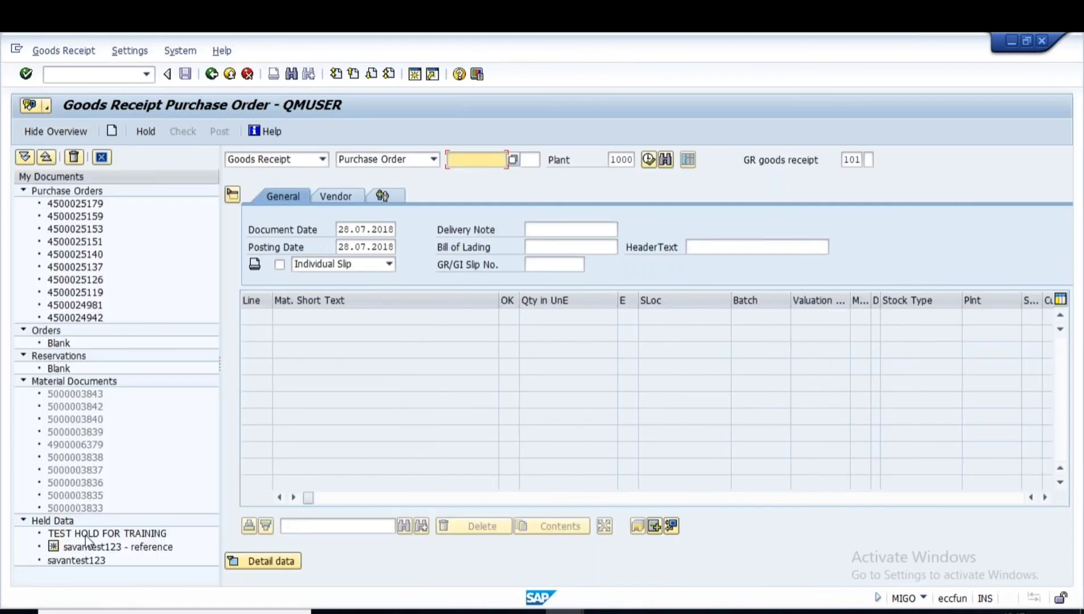
double_click(91, 534)
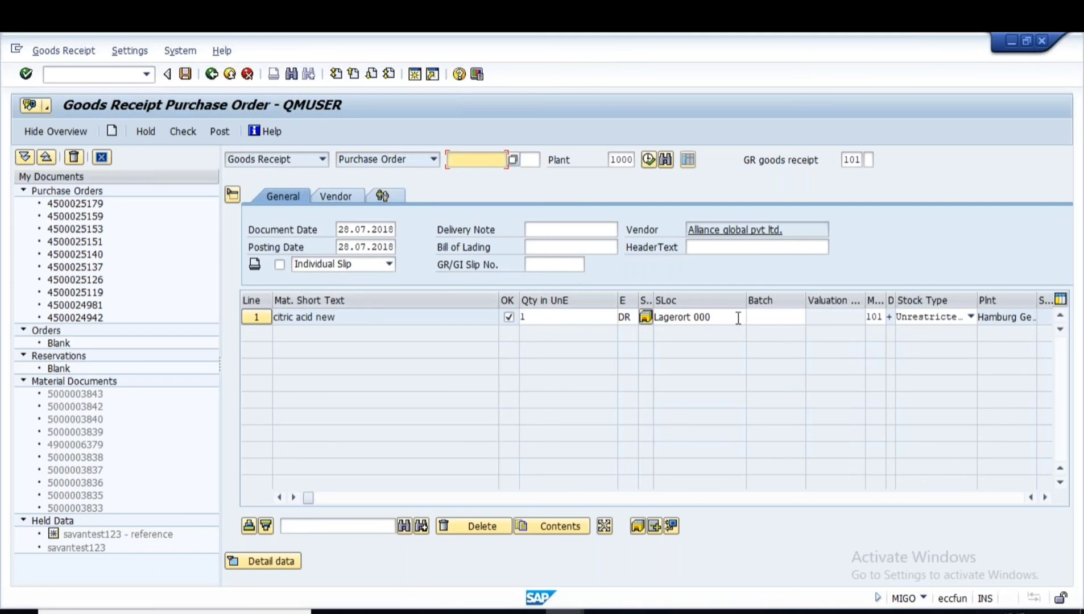
Check the reopened goods receipt for the citric acid new item with its batch left blank, and close the log
click(779, 316)
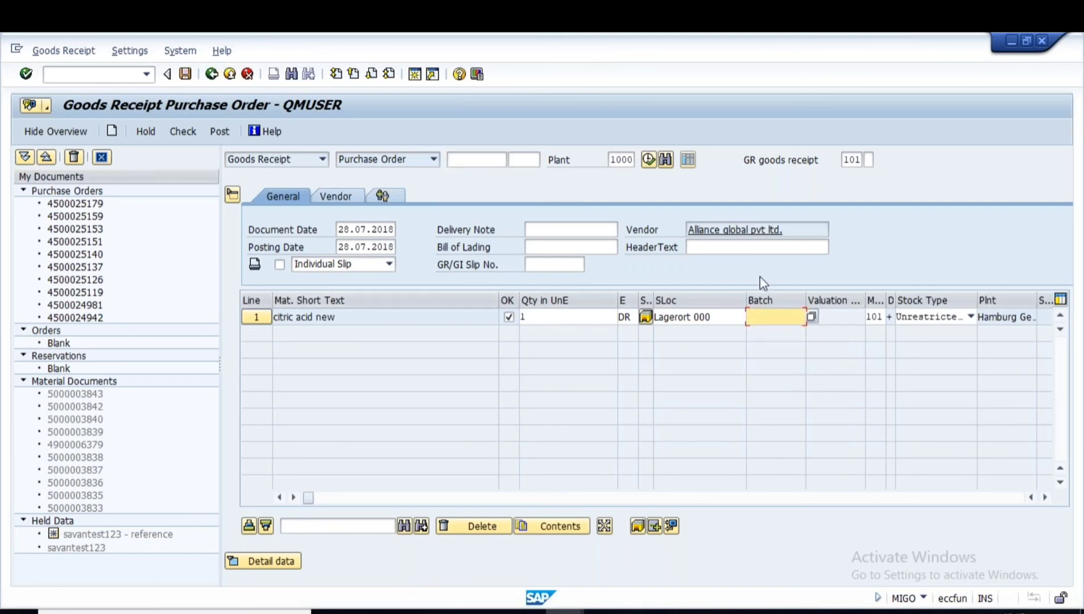
click(182, 131)
click(182, 131)
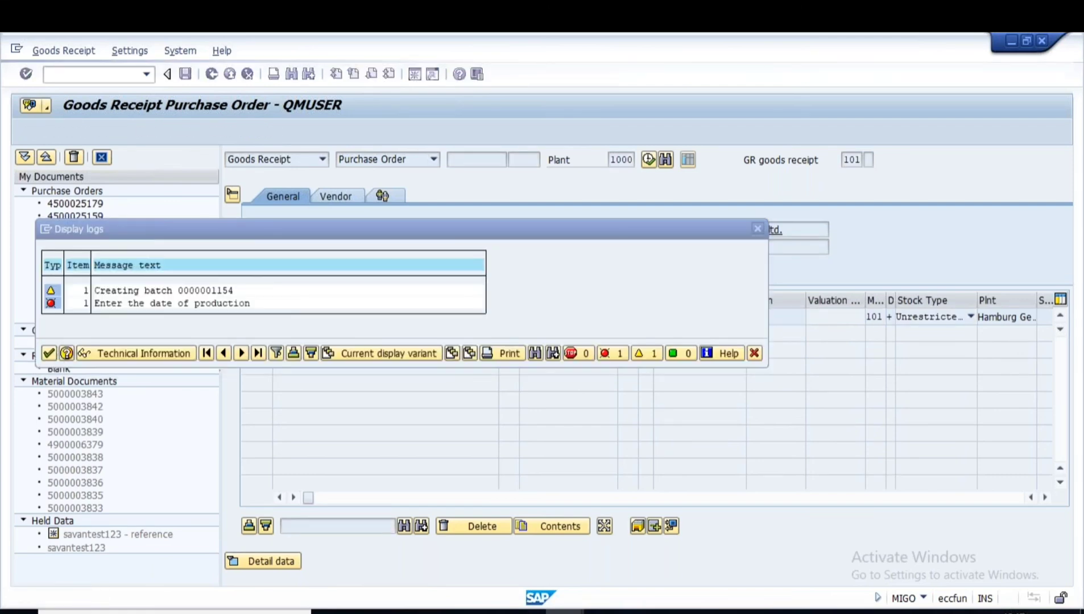
click(55, 353)
Set the item's batch date of manufacture to 01.07.2018 and post the goods receipt
click(260, 563)
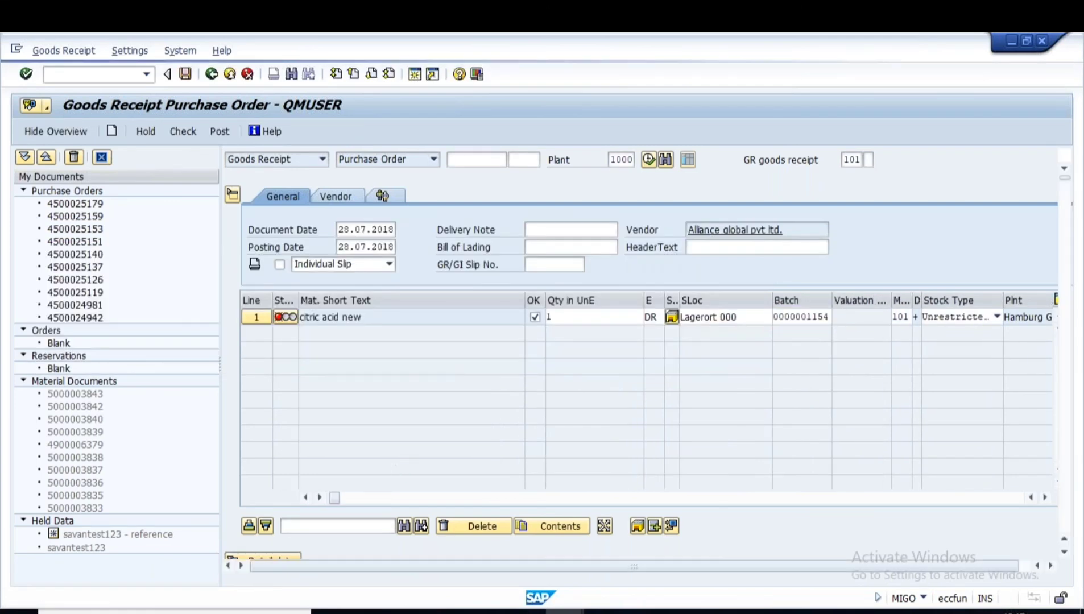
click(611, 423)
click(395, 493)
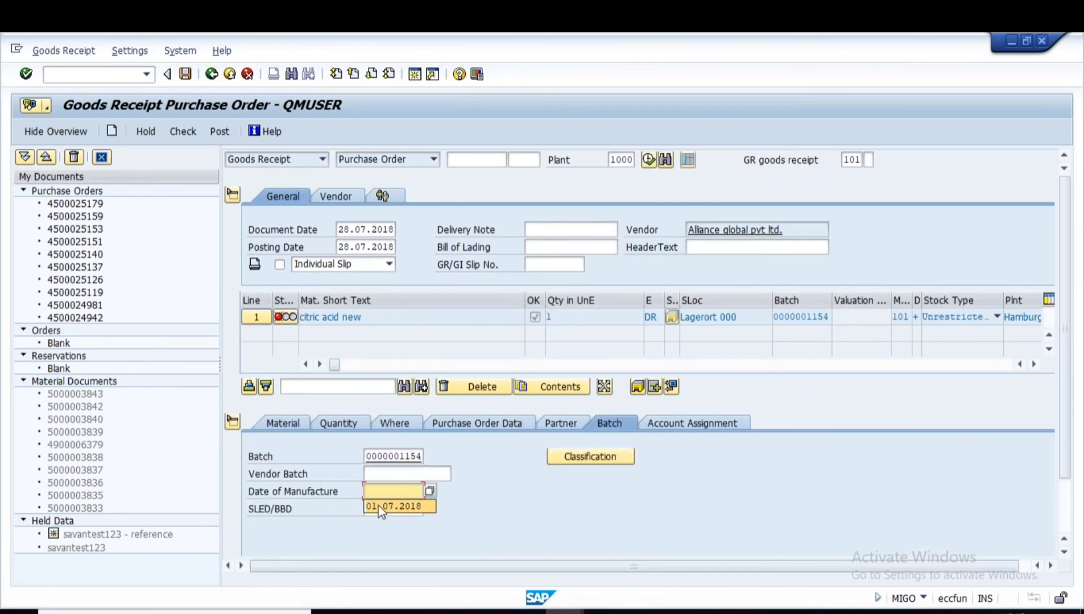
click(378, 506)
key(Return)
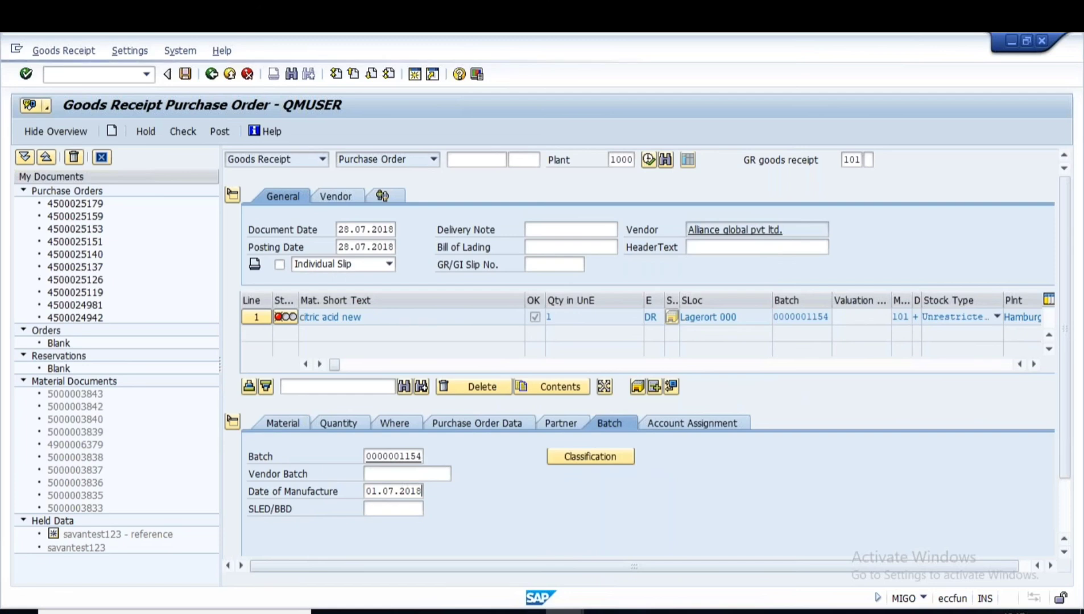
click(220, 131)
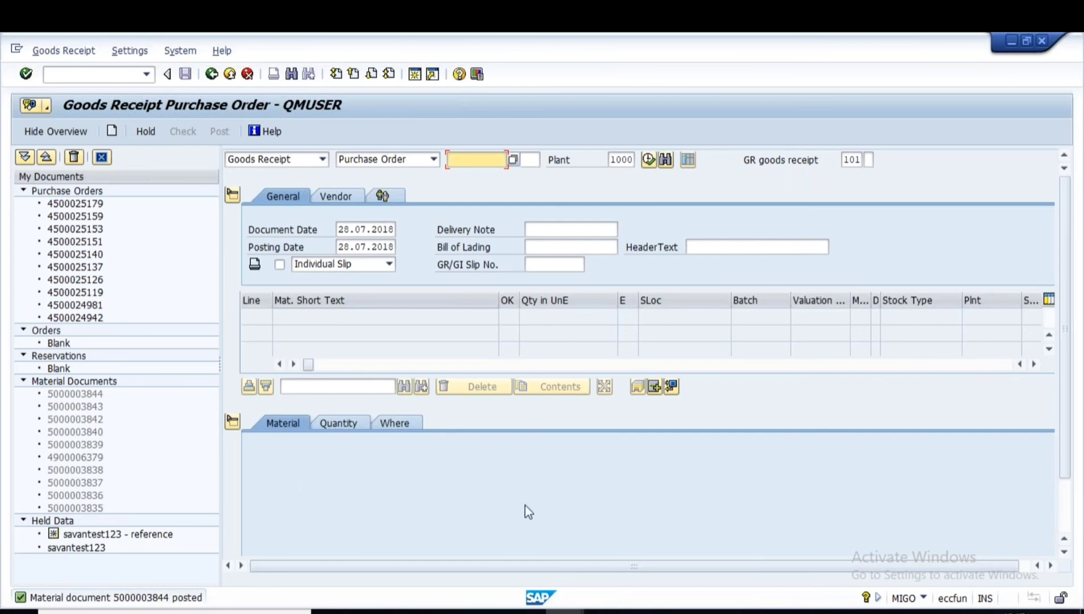
Switch to PowerPoint, present the Holding data and Managing Held Data slide, and circle the upper Hold Document box and Data 1 with the pen
click(564, 612)
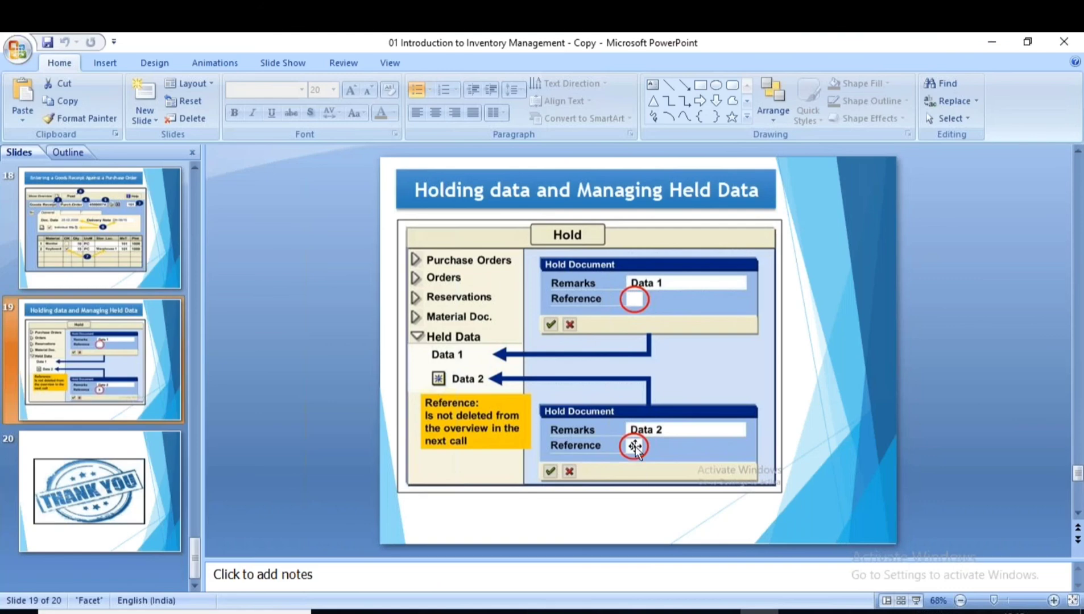
click(916, 601)
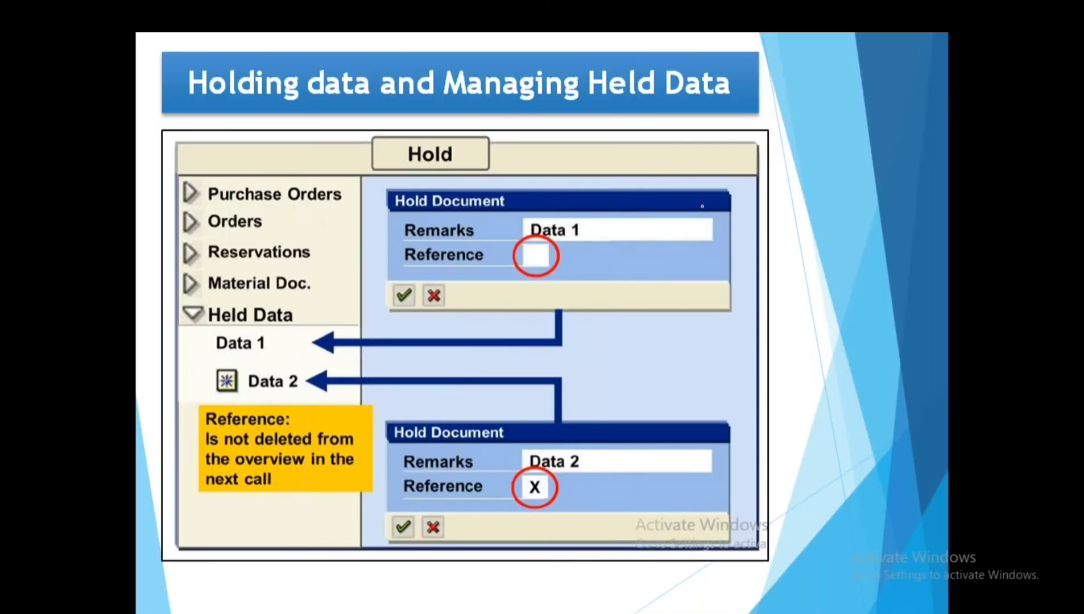
mouse_move(462, 173)
mouse_down()
mouse_move(394, 231)
mouse_move(535, 322)
mouse_move(515, 180)
mouse_move(461, 188)
mouse_up()
drag(284, 341, 330, 328)
mouse_move(232, 323)
mouse_down()
mouse_move(208, 336)
mouse_move(293, 344)
mouse_move(233, 315)
mouse_up()
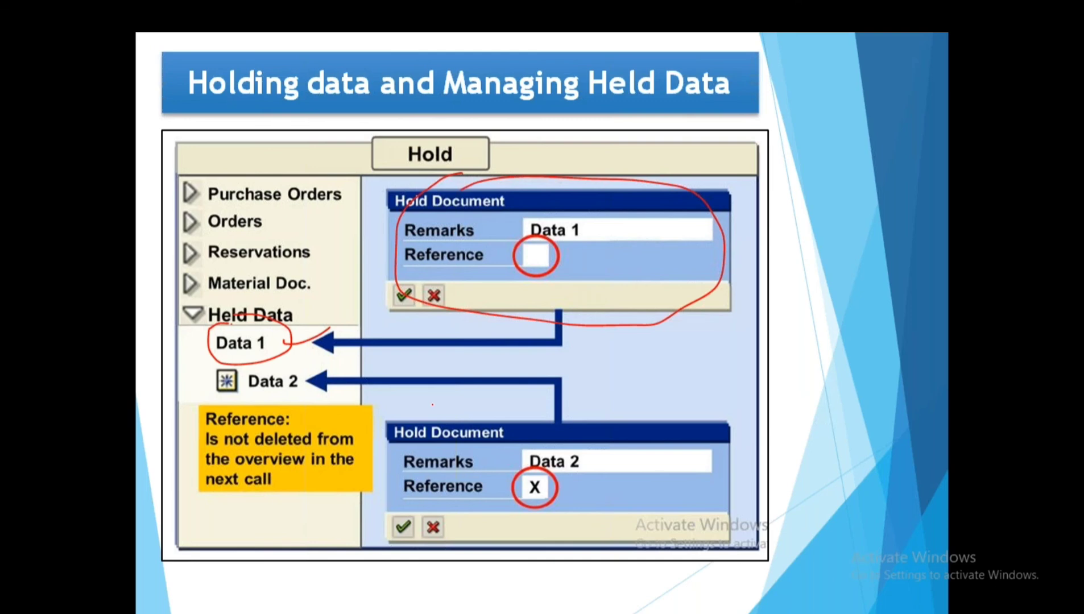
Mark the lower Hold Document box, its Reference X, the Data 2 icon and the reference note, then erase the ink and end the show
mouse_move(367, 425)
mouse_down()
mouse_move(540, 579)
mouse_move(447, 388)
mouse_move(408, 405)
mouse_up()
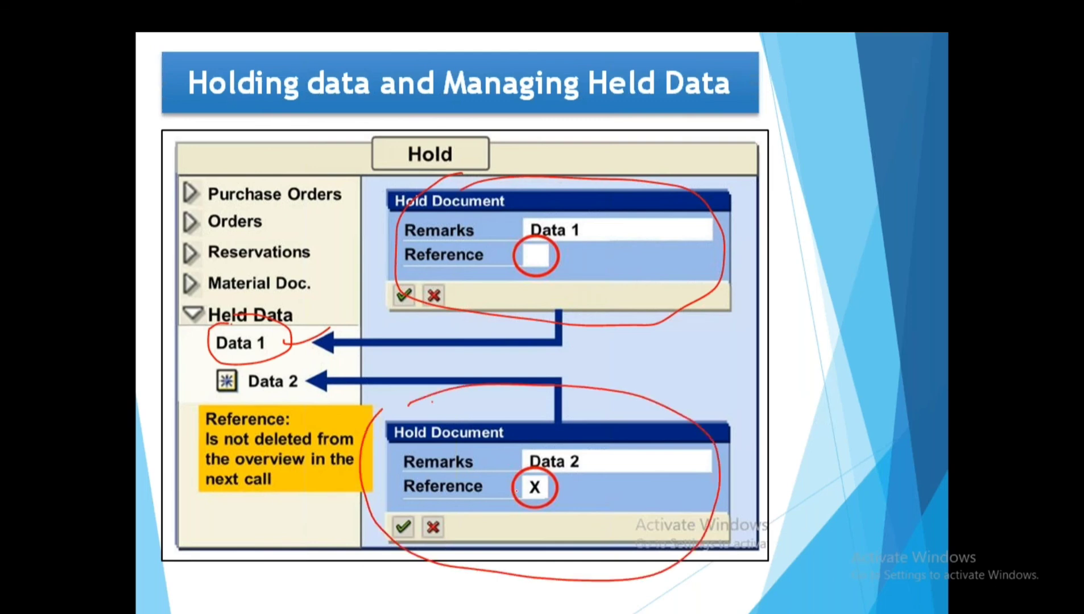
drag(519, 492, 561, 473)
mouse_move(211, 374)
mouse_down()
mouse_move(241, 376)
mouse_move(222, 405)
mouse_move(238, 370)
mouse_up()
mouse_move(208, 406)
mouse_down()
mouse_move(303, 513)
mouse_move(367, 424)
mouse_move(205, 500)
mouse_move(364, 429)
mouse_up()
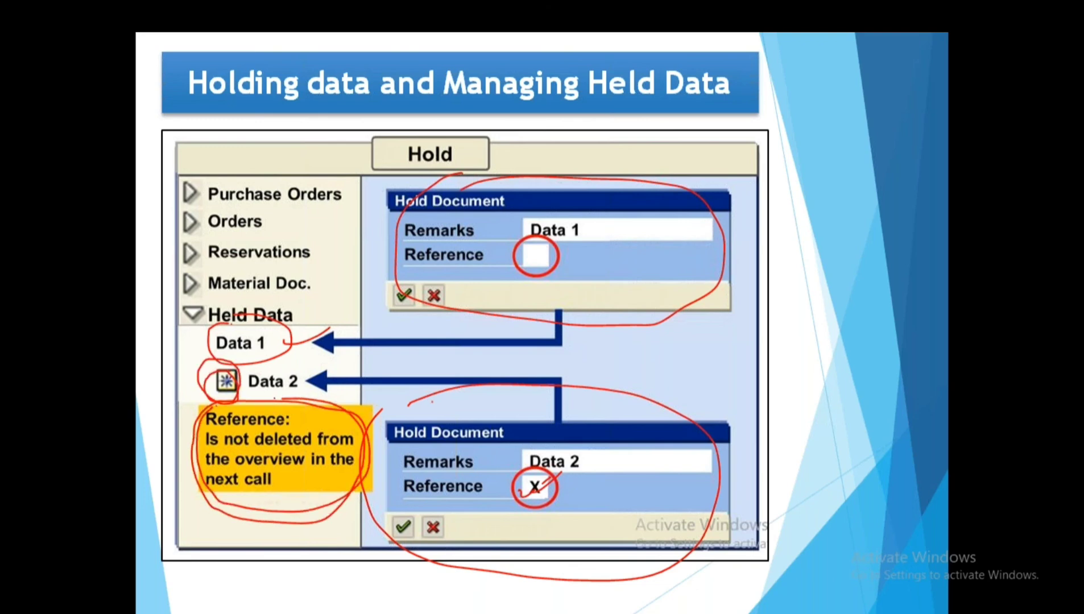
key(e)
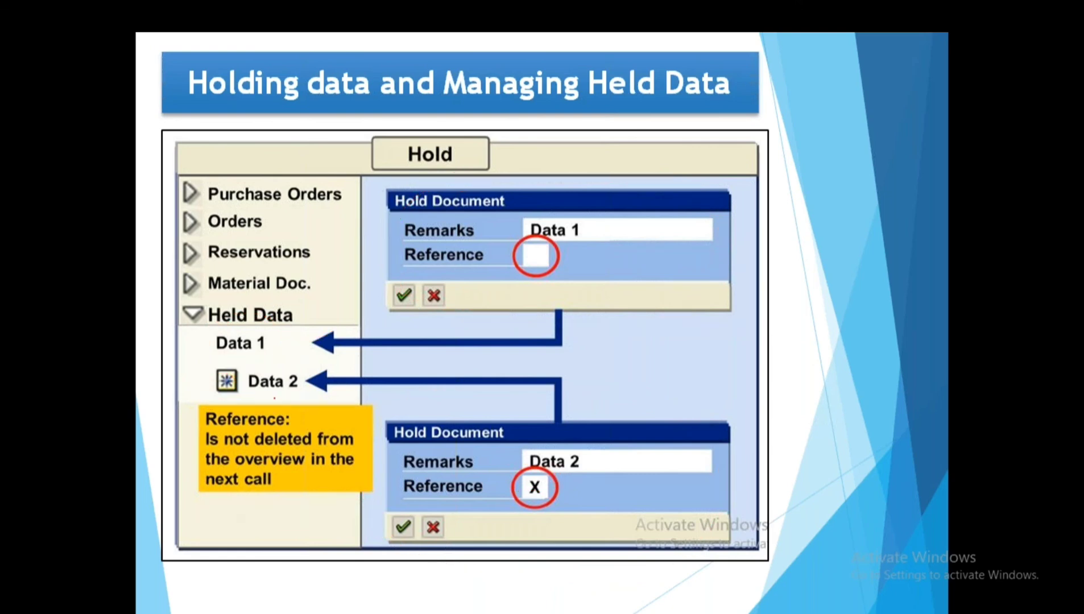
key(Right)
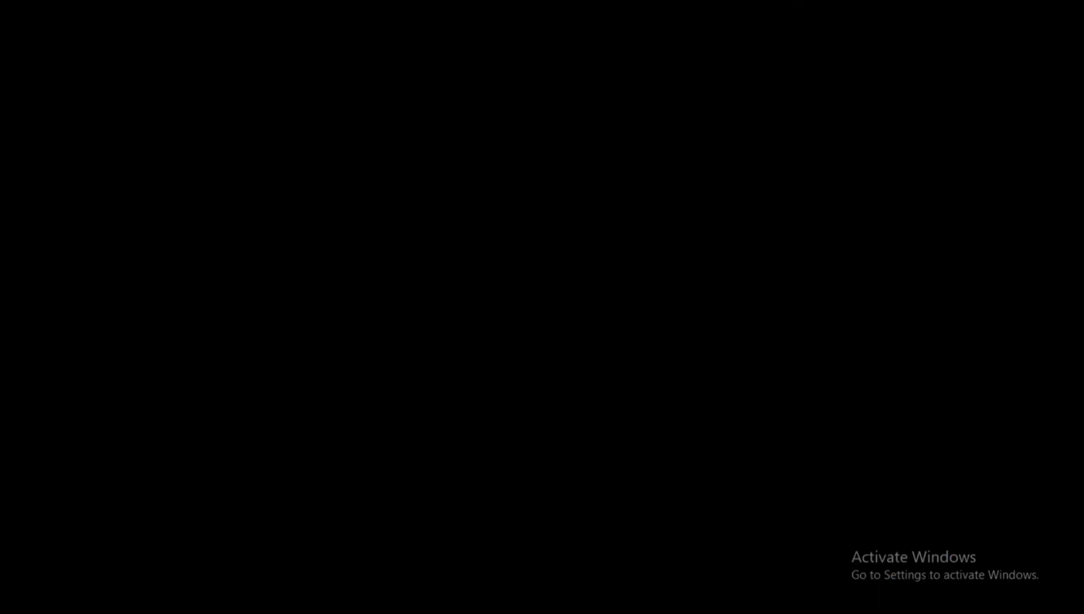
key(Escape)
Switch to the empty goods receipt session in SAP, leave it and start transaction ME21N
mouse_move(570, 606)
click(455, 555)
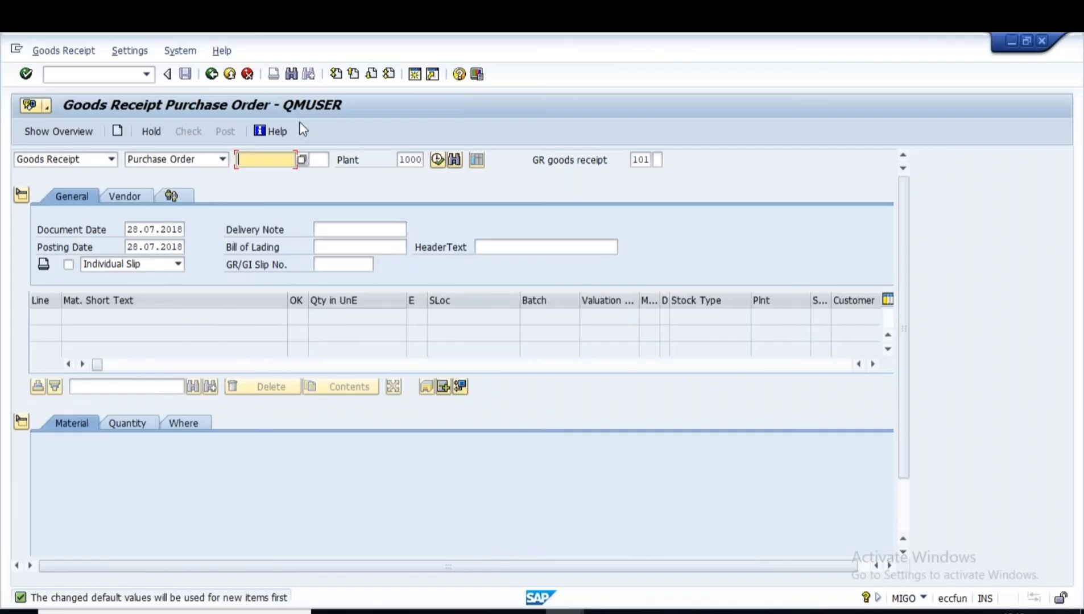
click(212, 75)
text(ME21N)
key(Return)
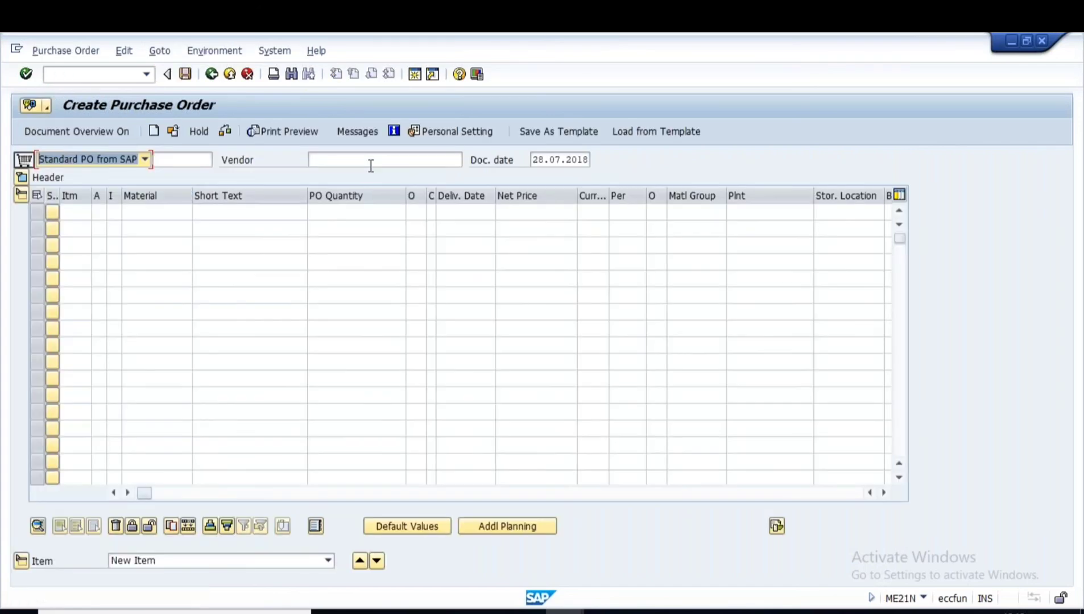
Enter Alliance global pvt ltd.'s vendor number, purchasing organization 1000, purchasing group 100 and company code 1000 for the purchase order
click(371, 159)
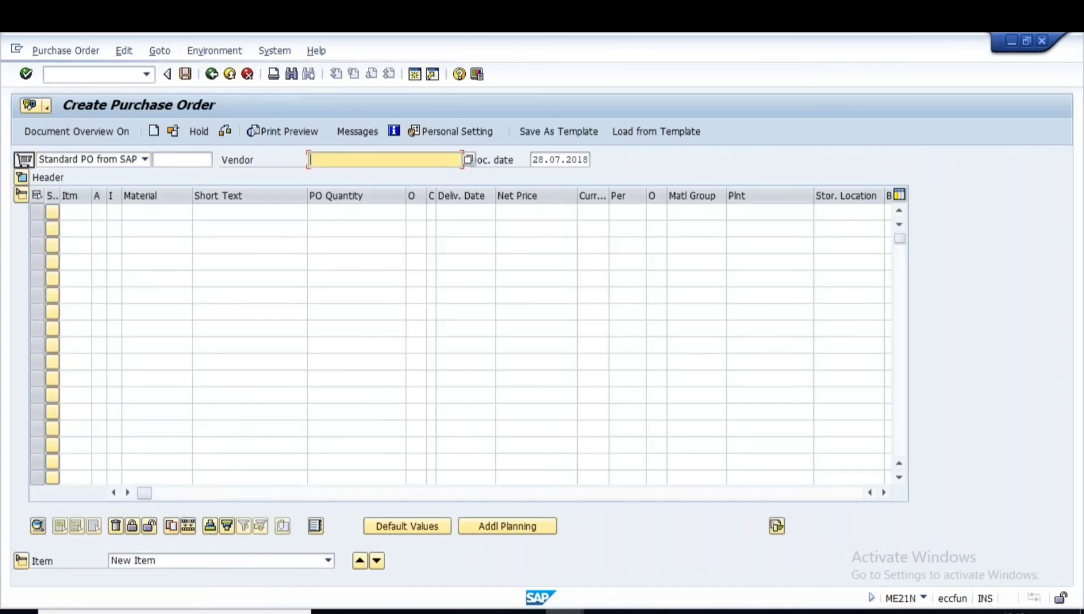
text(100646)
key(Return)
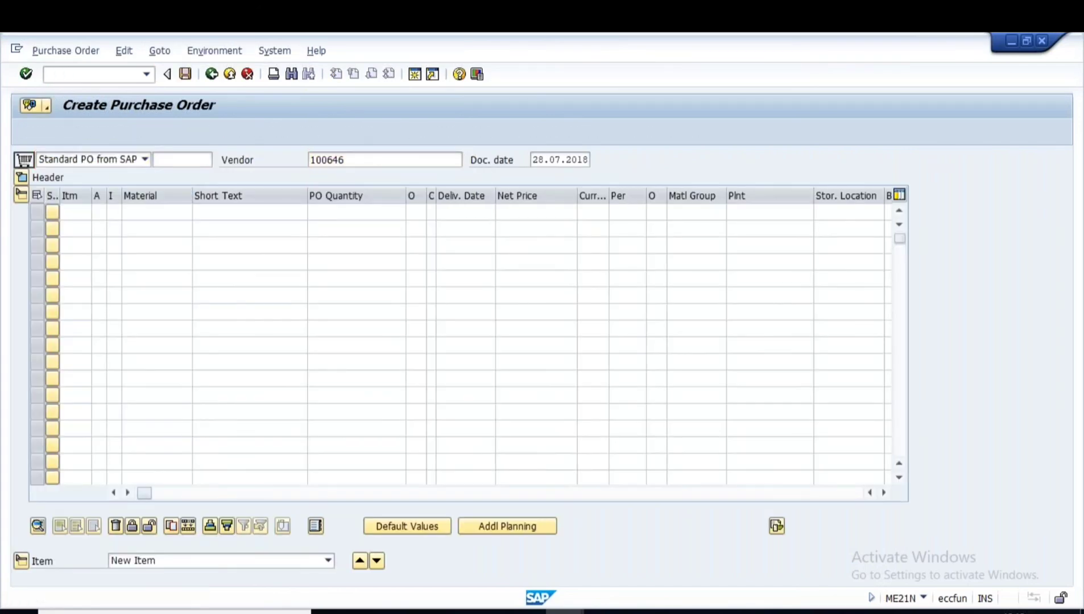
text(1000)
click(134, 230)
text(100)
click(137, 247)
text(1000)
click(150, 370)
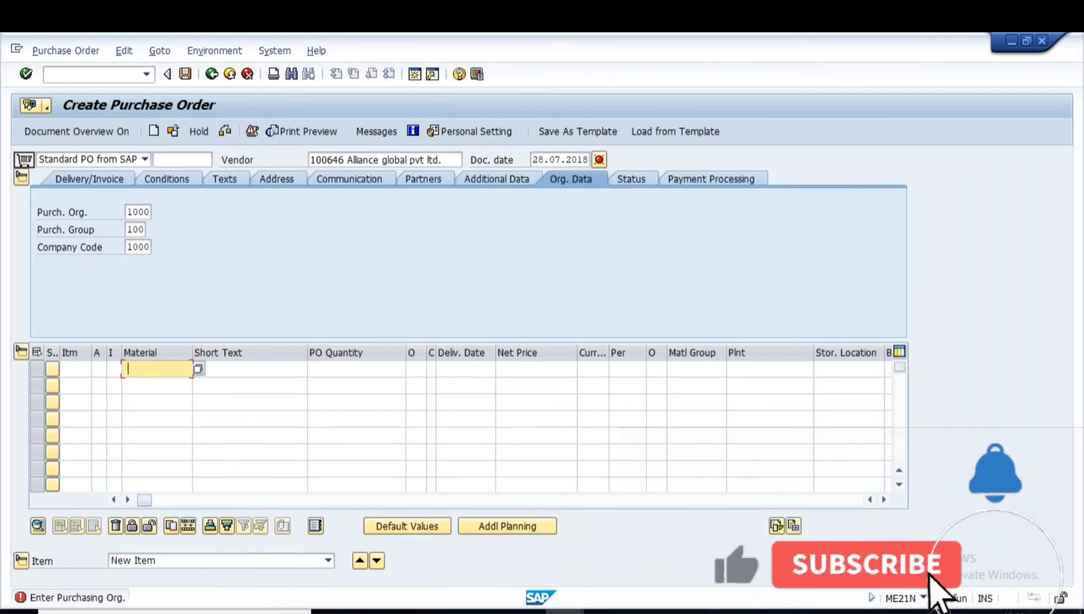
key(BackSpace)
click(151, 387)
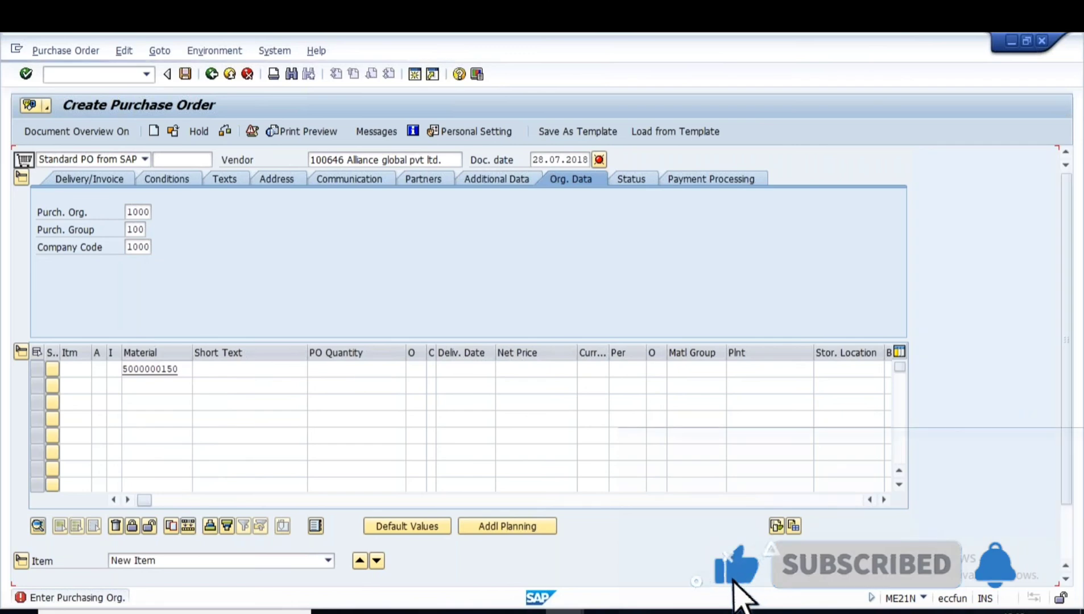
key(Return)
text(1)
click(370, 371)
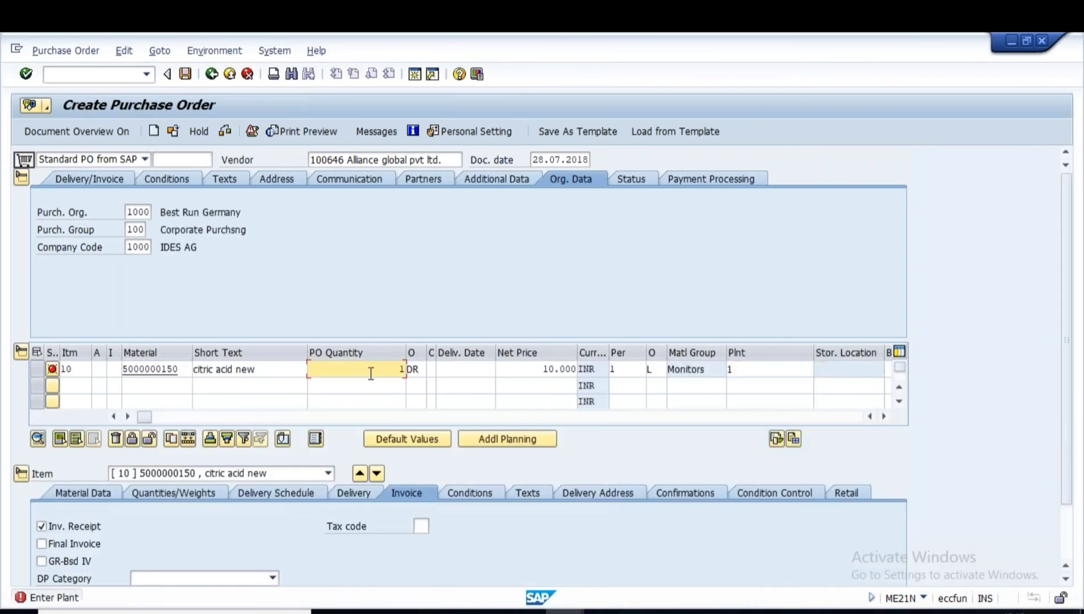
Close the plant value list without choosing an entry and set the item's plant to 1000
key(Return)
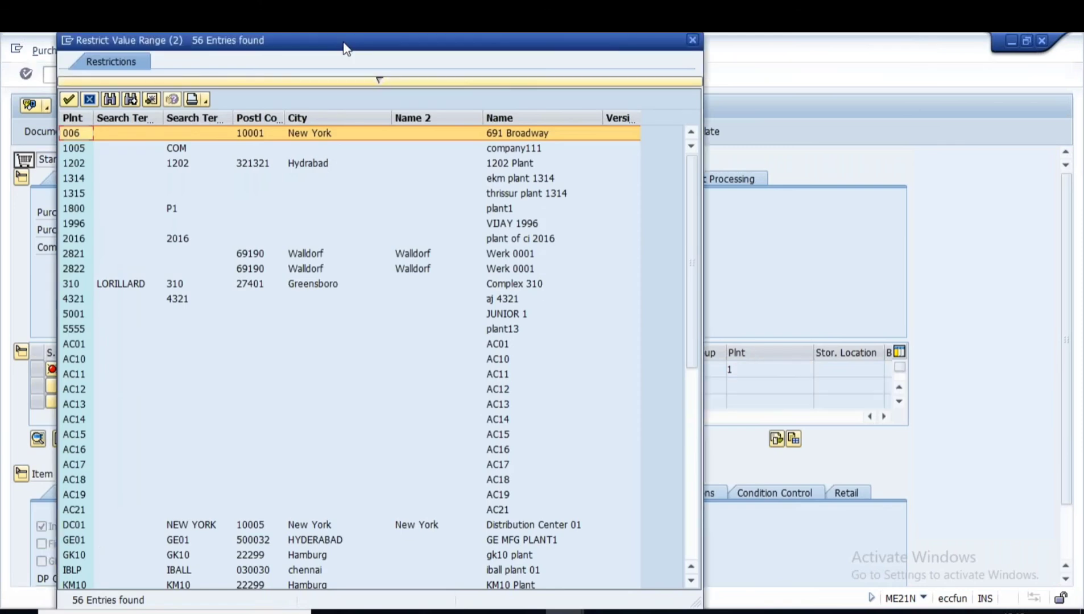
drag(344, 47, 250, 183)
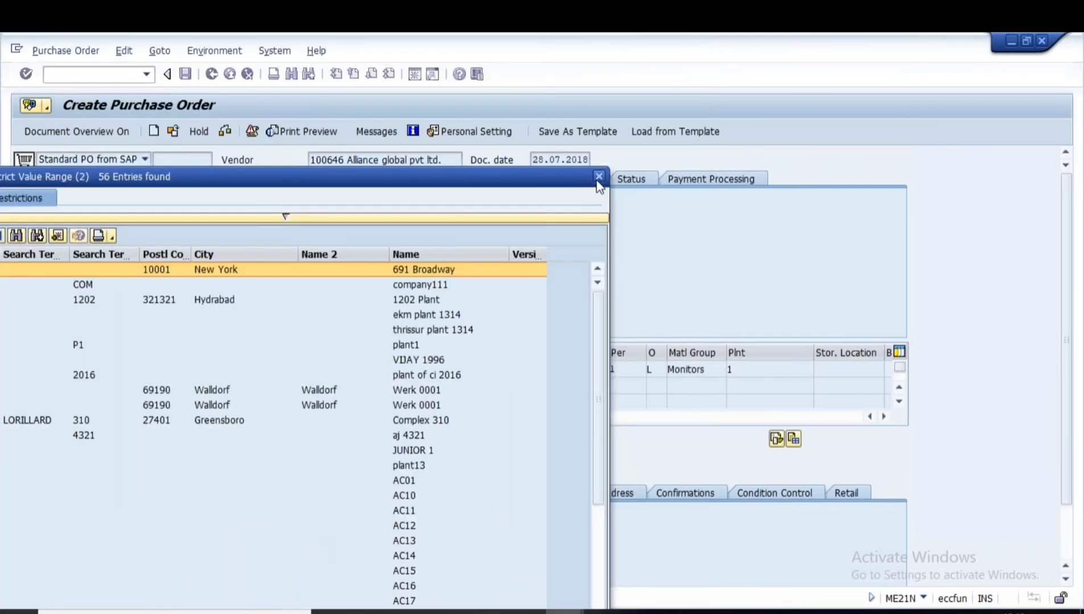
click(599, 177)
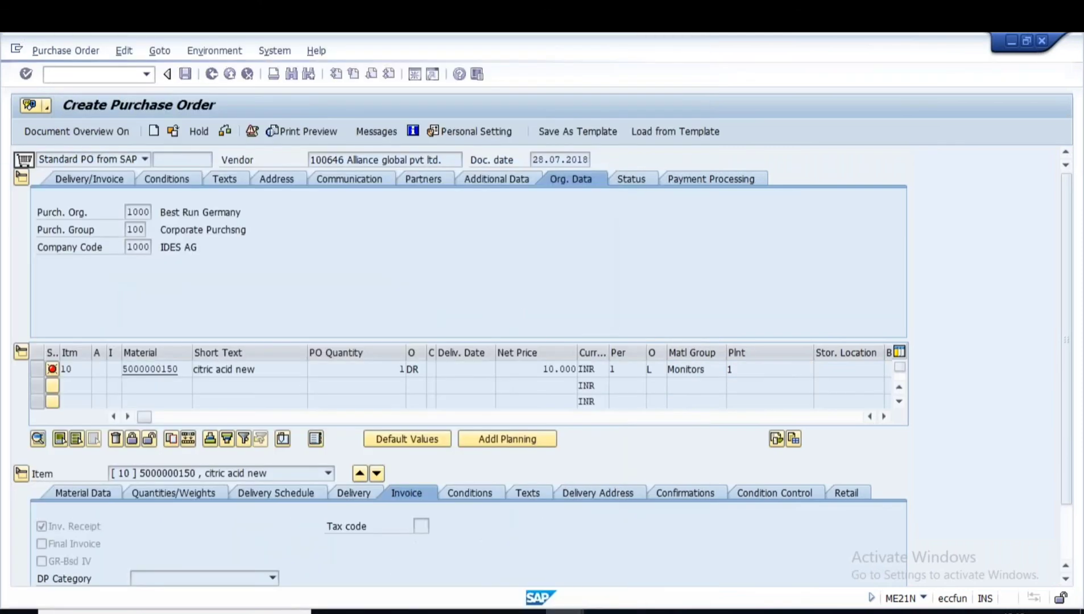
text(000)
key(Tab)
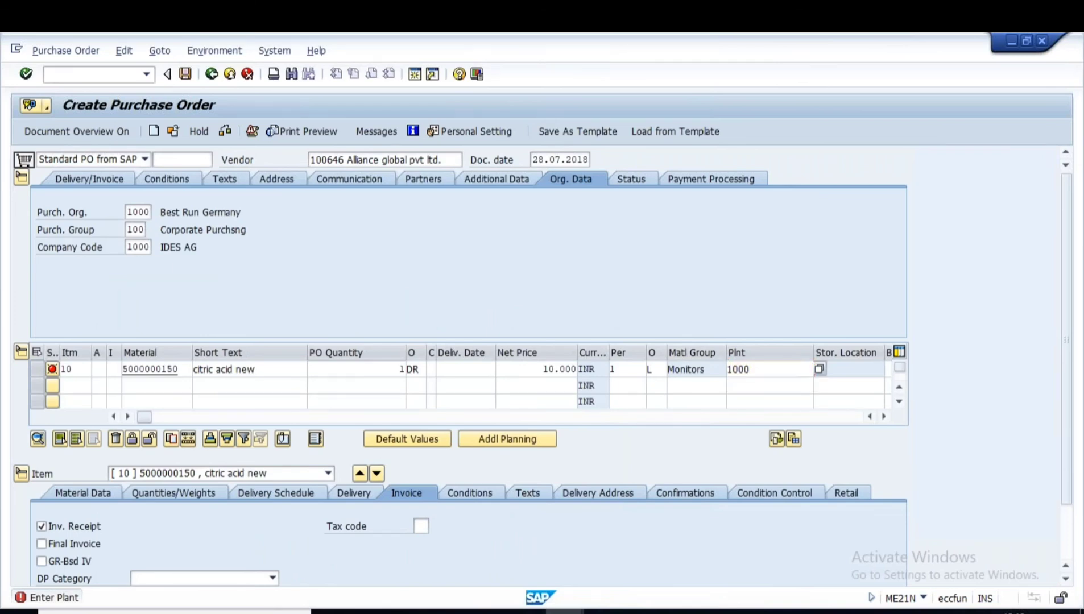
key(Return)
key(Return)
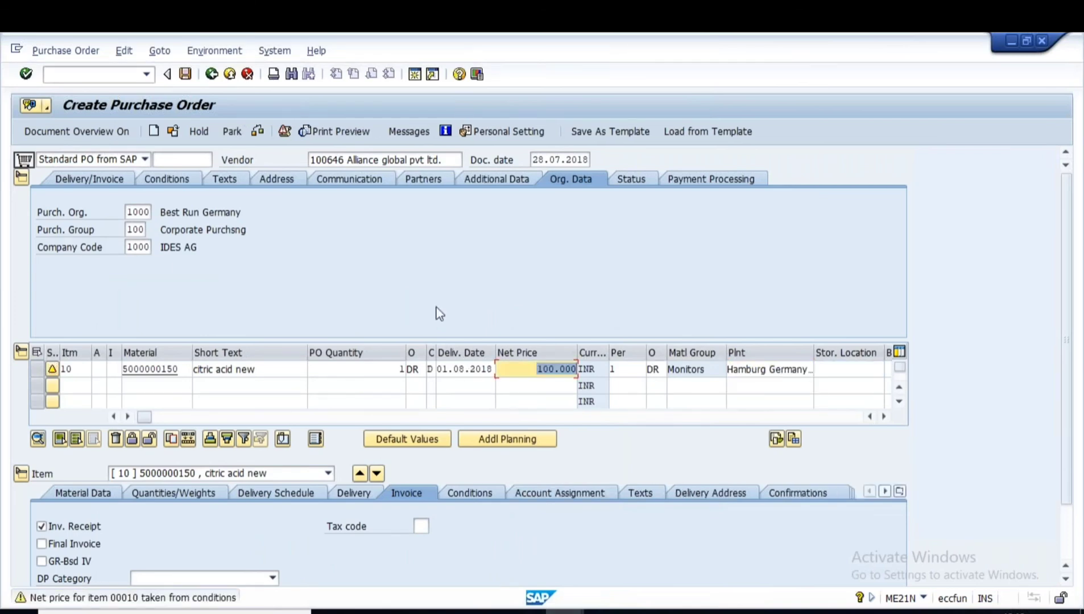
Check and save the purchase order, and select its number in the message details
click(258, 132)
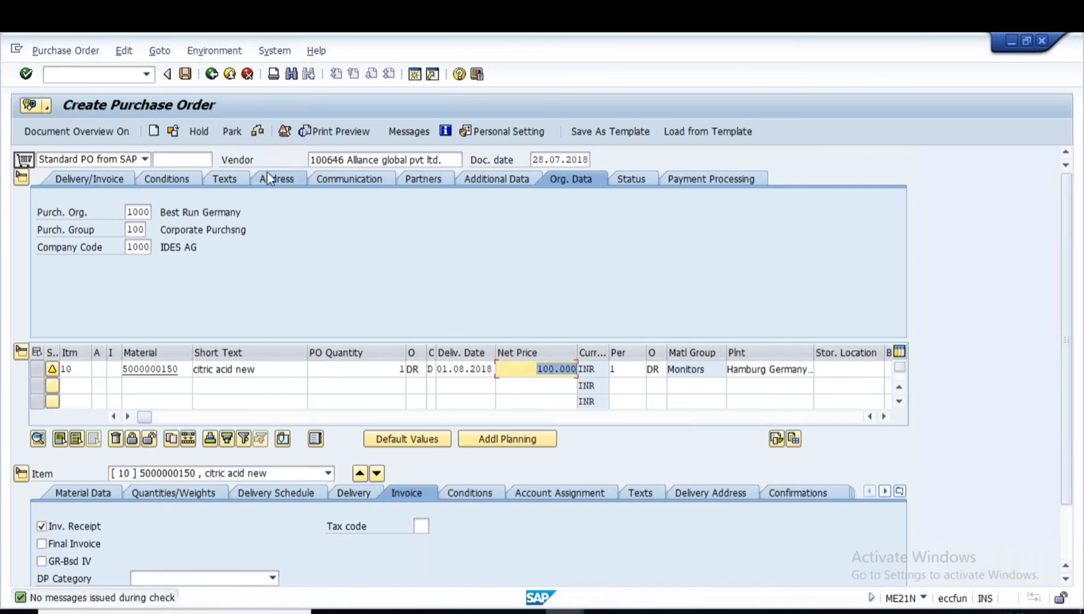
click(186, 74)
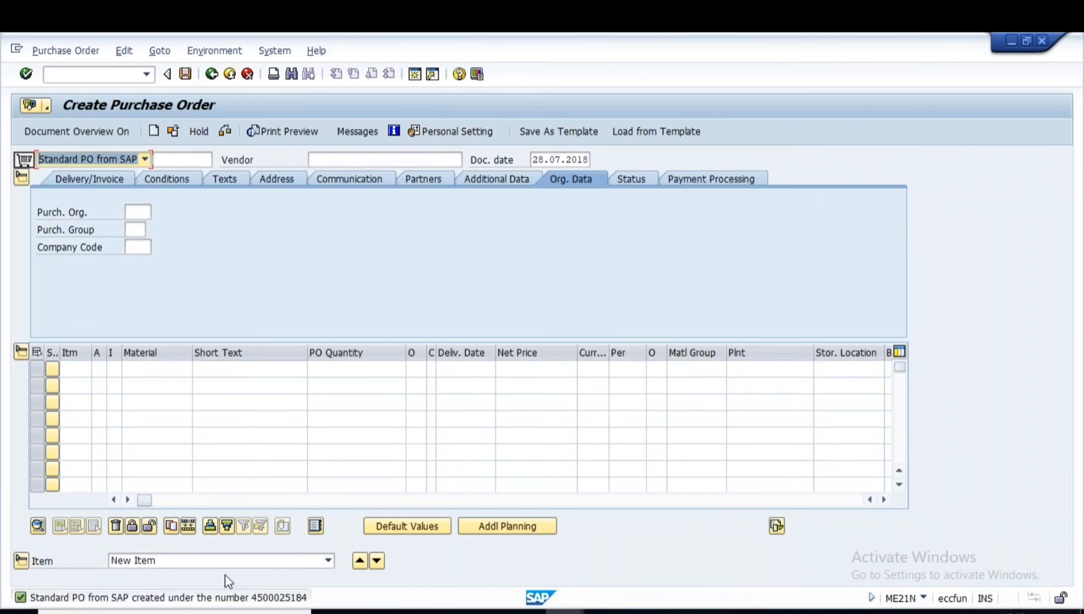
click(238, 598)
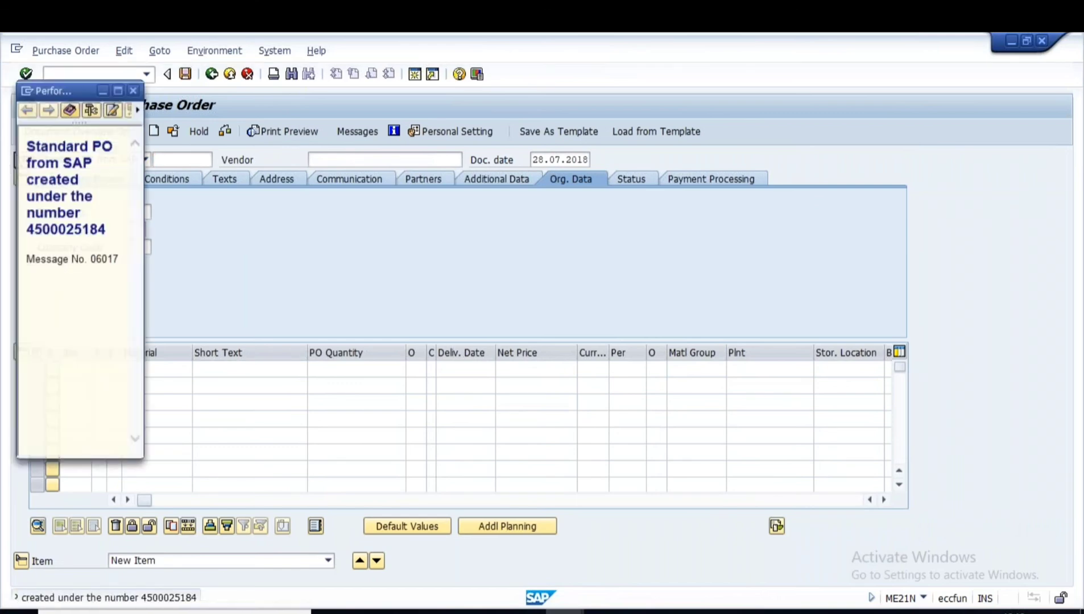
drag(26, 229, 107, 230)
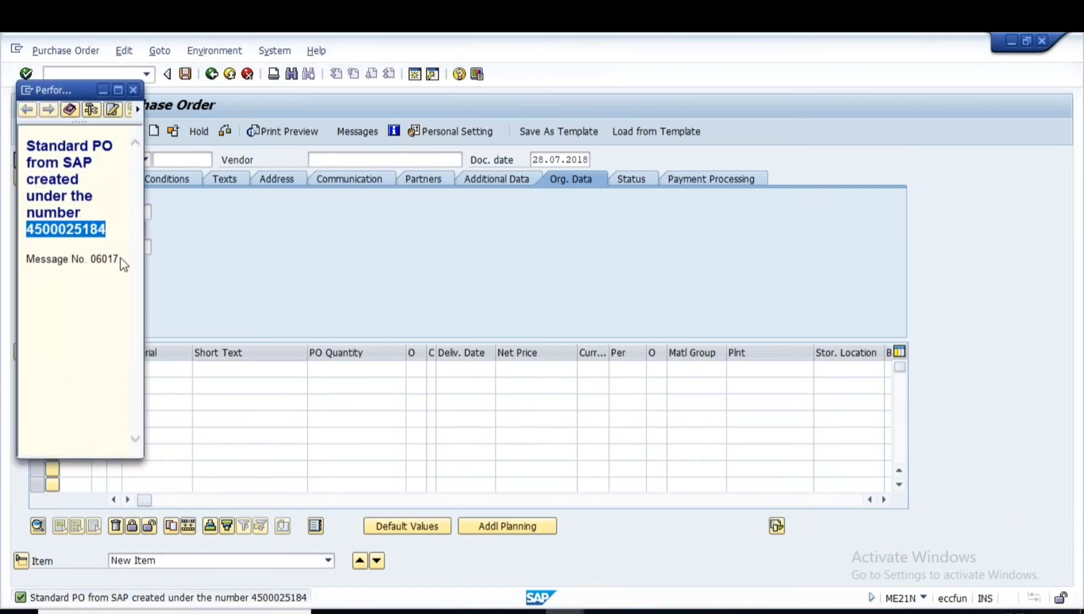
Close the message details, start MIGO, hide the document overview and load the newly created purchase order for goods receipt
click(134, 91)
click(213, 74)
text(MIGO)
key(Return)
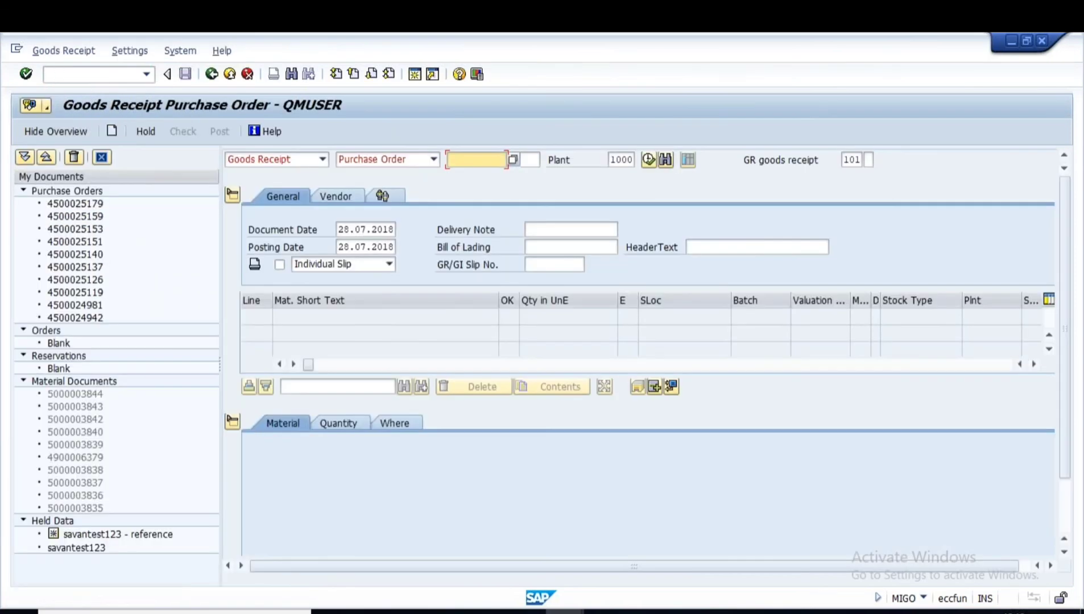
click(50, 134)
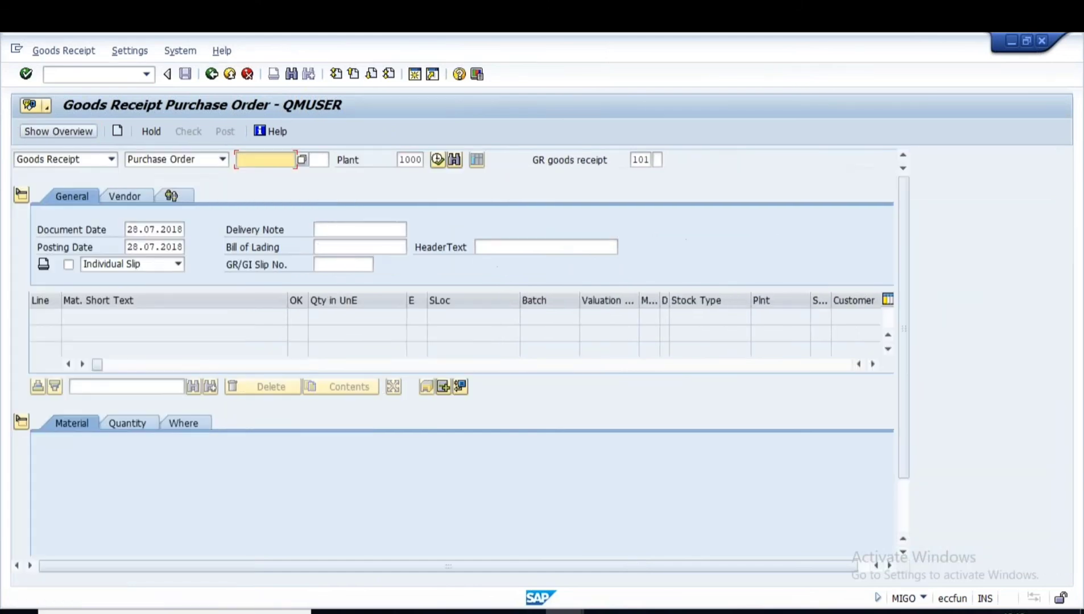
key(Return)
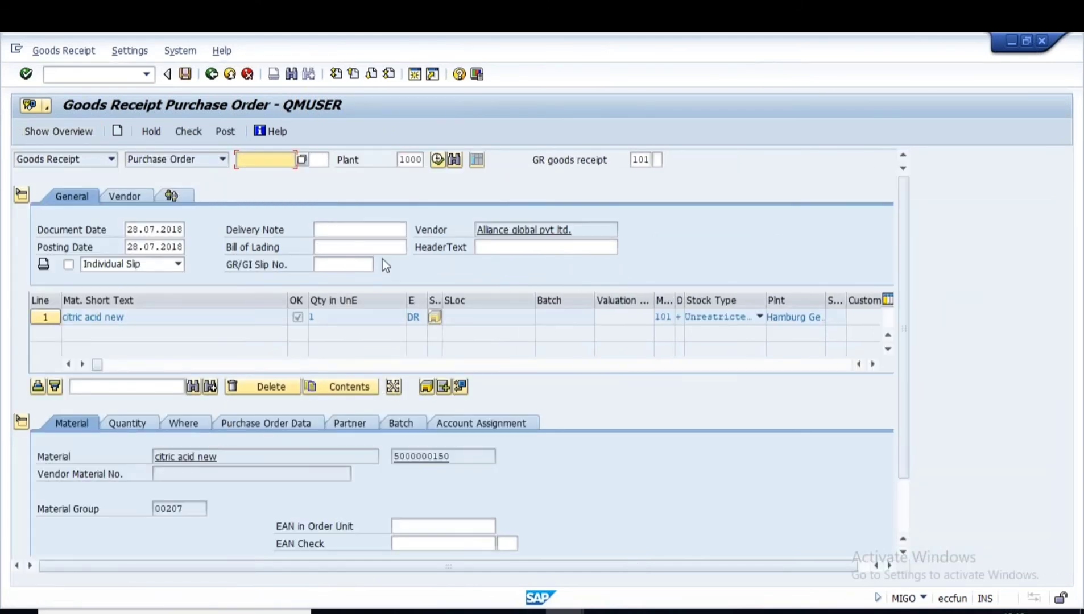
Hold the goods receipt with a personal name plus "NEW TESTING" as the remark and Reference set to Yes
click(152, 132)
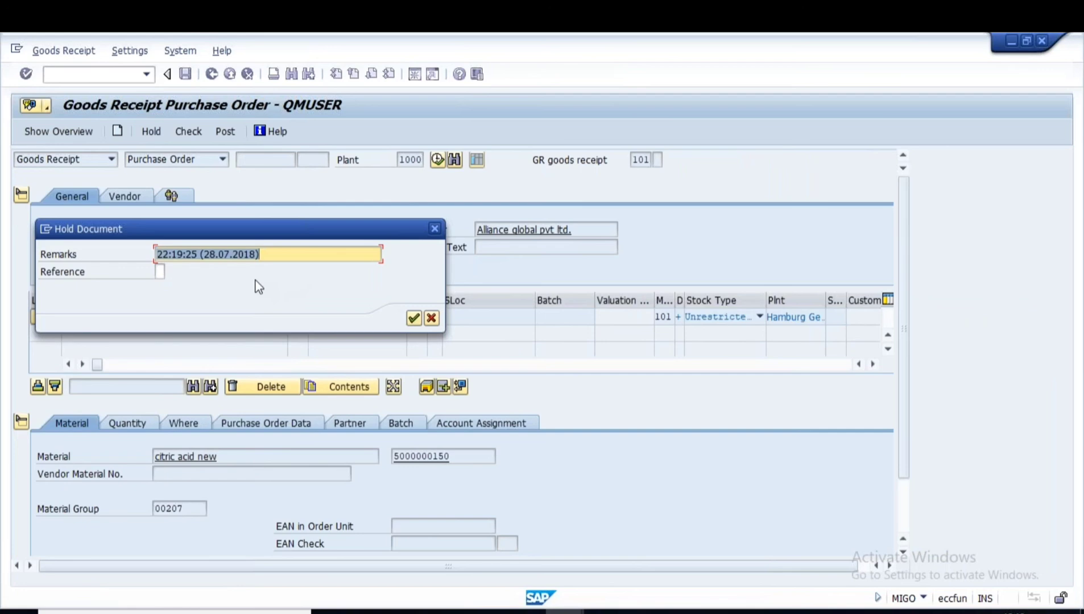
text(KUMAR)
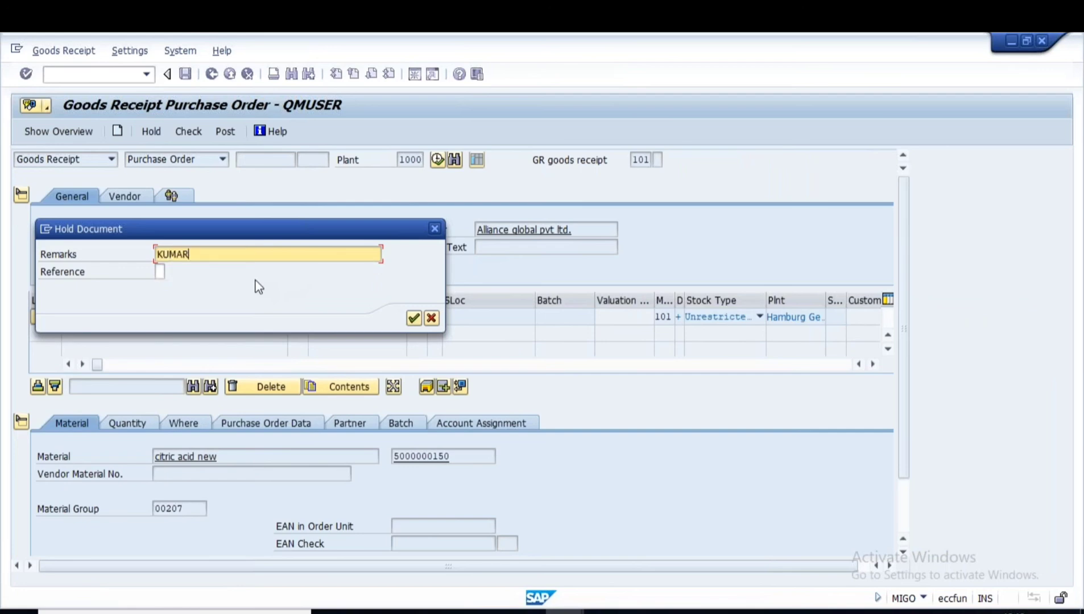
text(NEW TESTING)
click(161, 272)
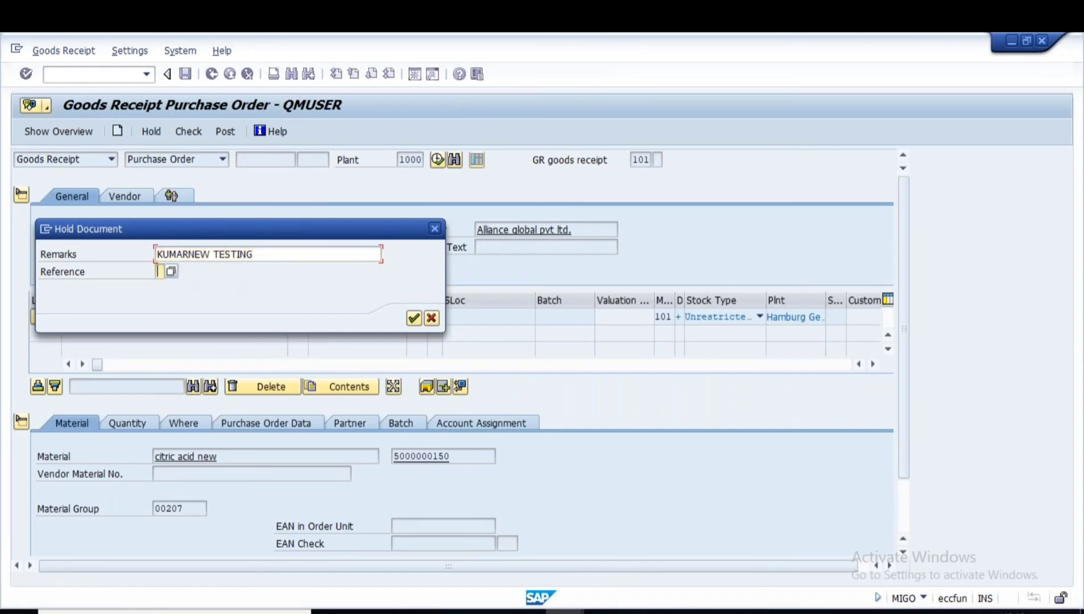
click(175, 276)
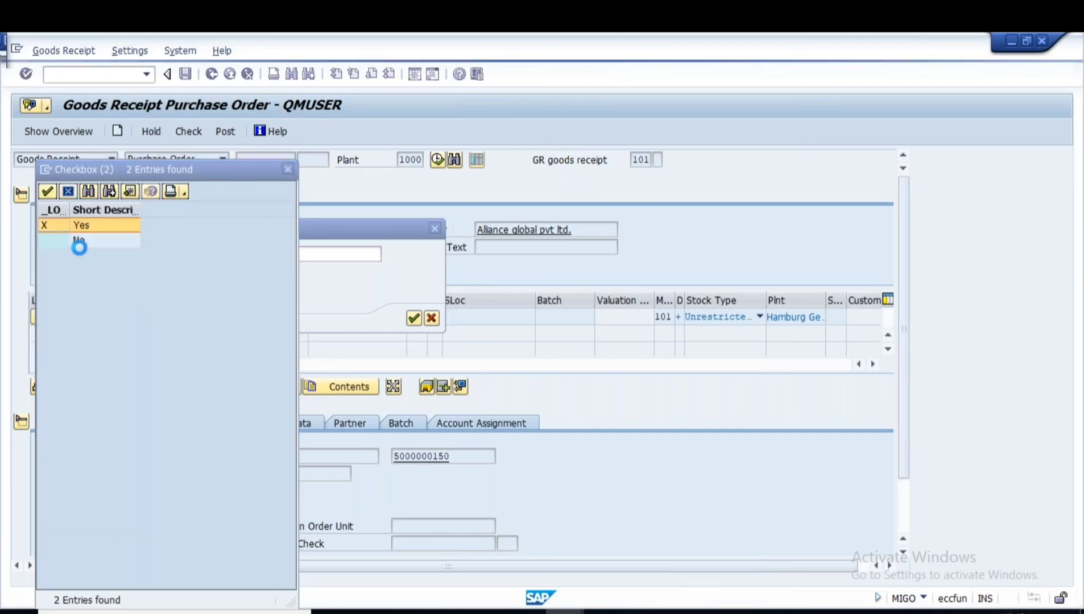
double_click(89, 225)
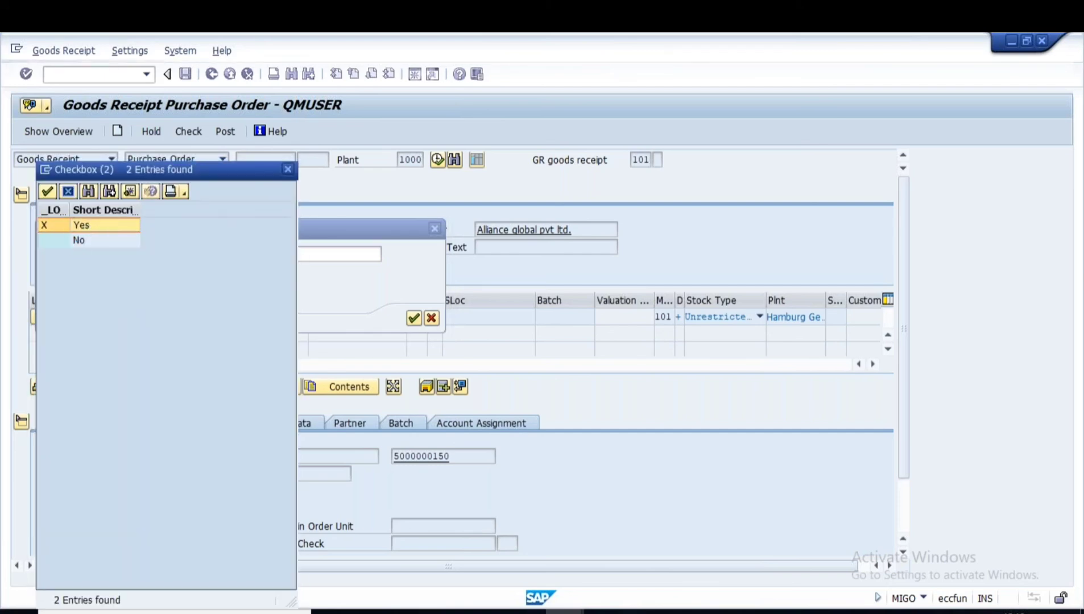
click(414, 318)
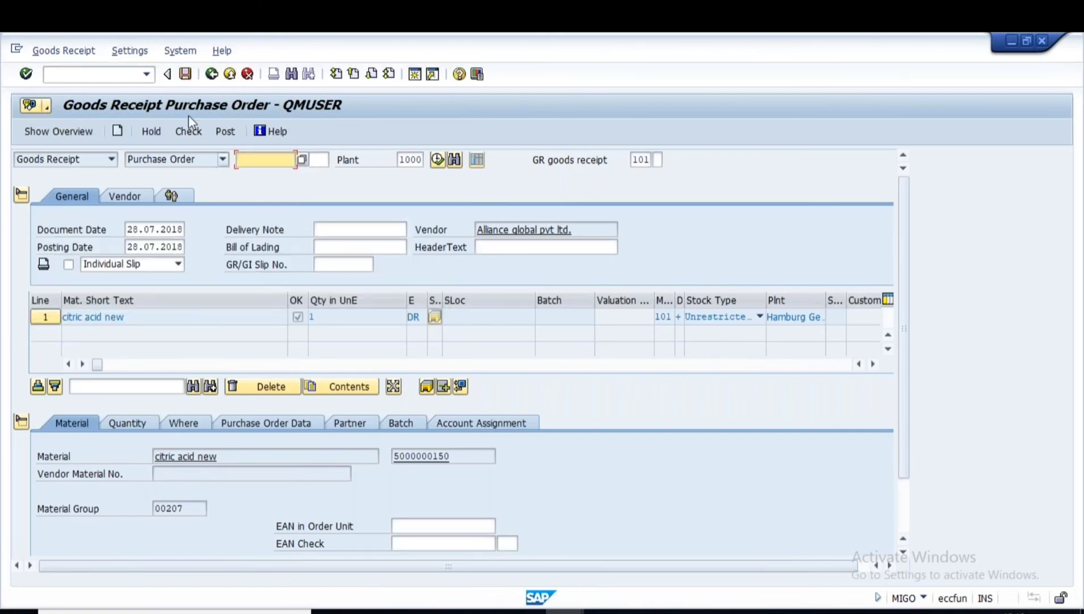
Show the document overview to see the held data and exit the goods receipt without saving
click(56, 131)
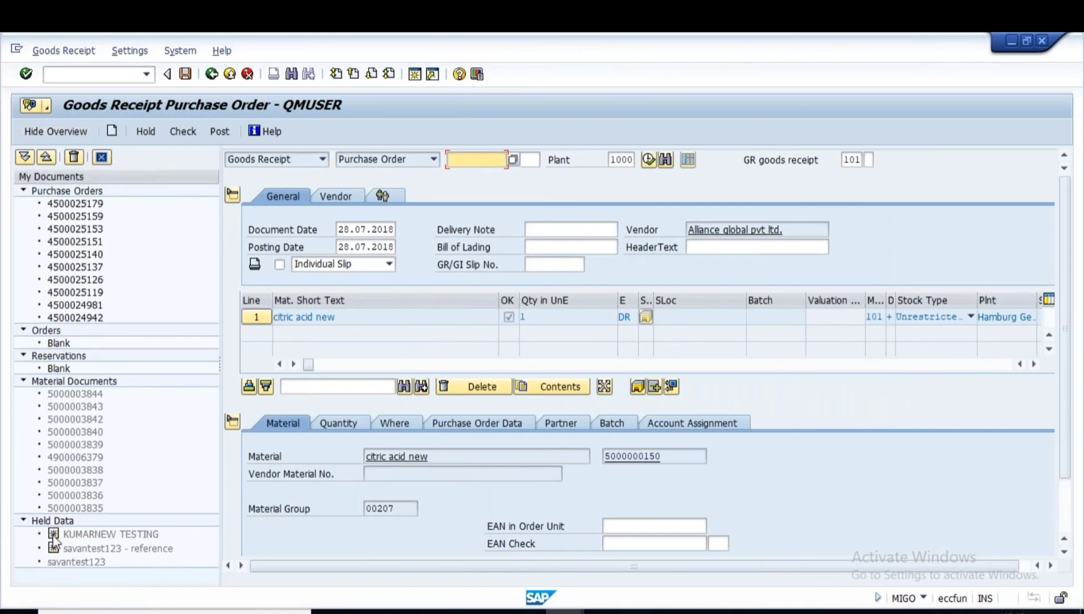
click(212, 75)
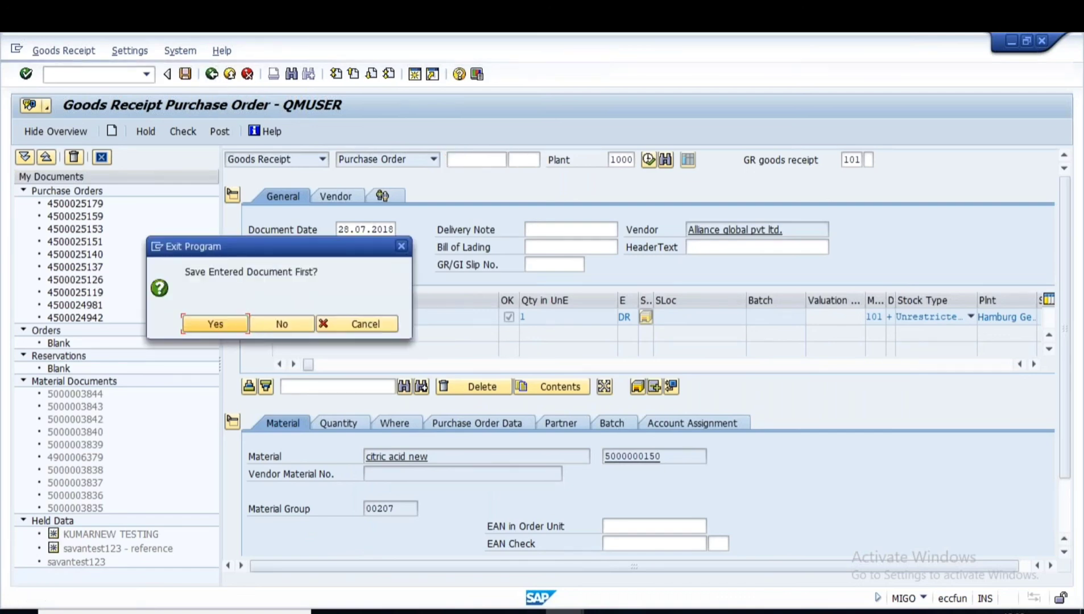
click(277, 323)
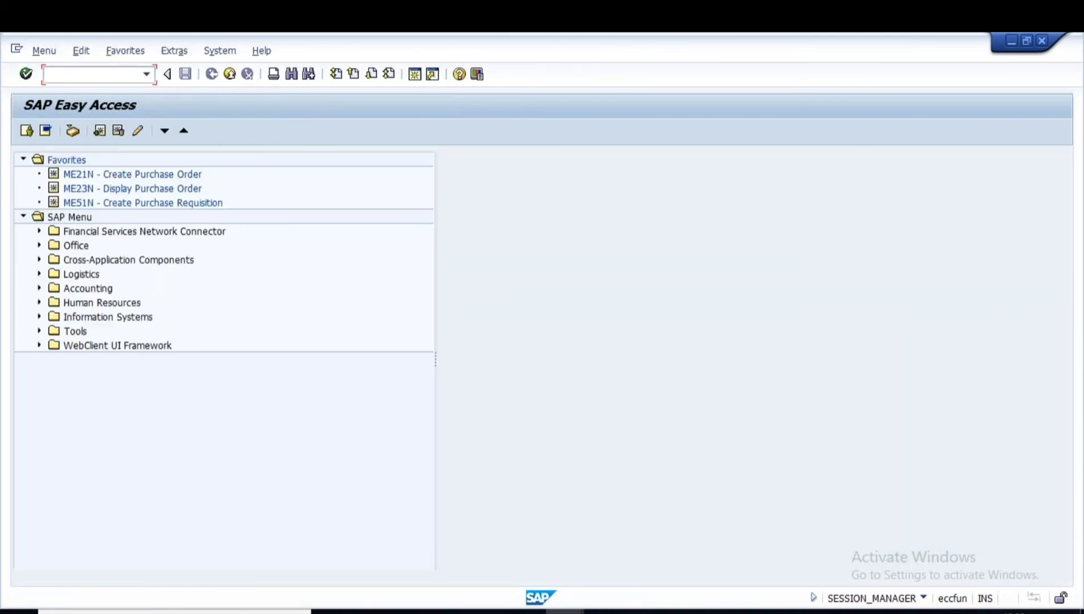
Restart MIGO, load the newly held "NEW TESTING" document from the held data and check it
text(MIG)
key(Return)
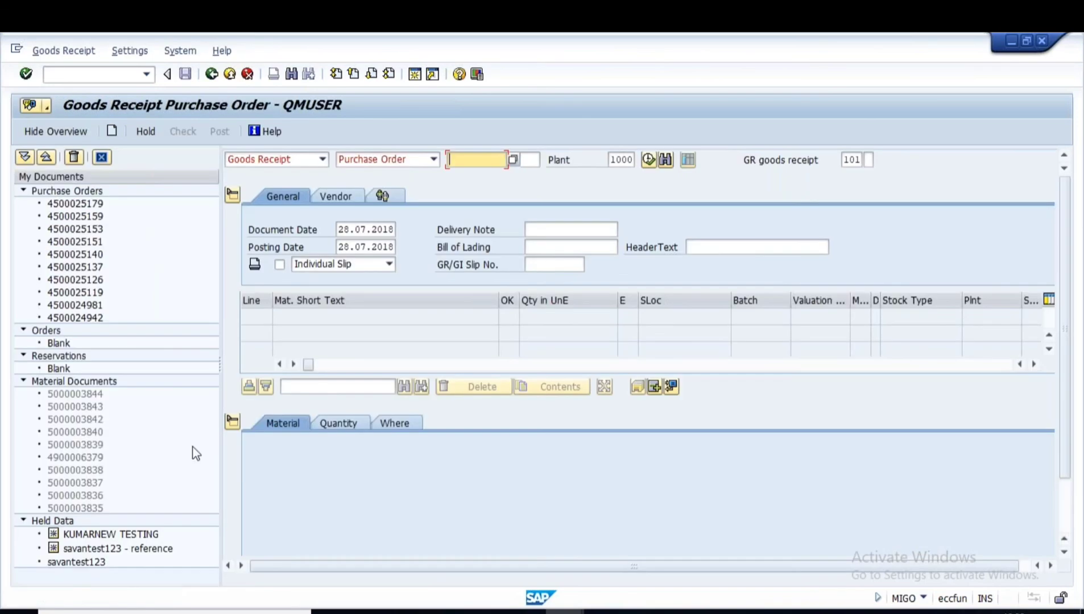
double_click(90, 533)
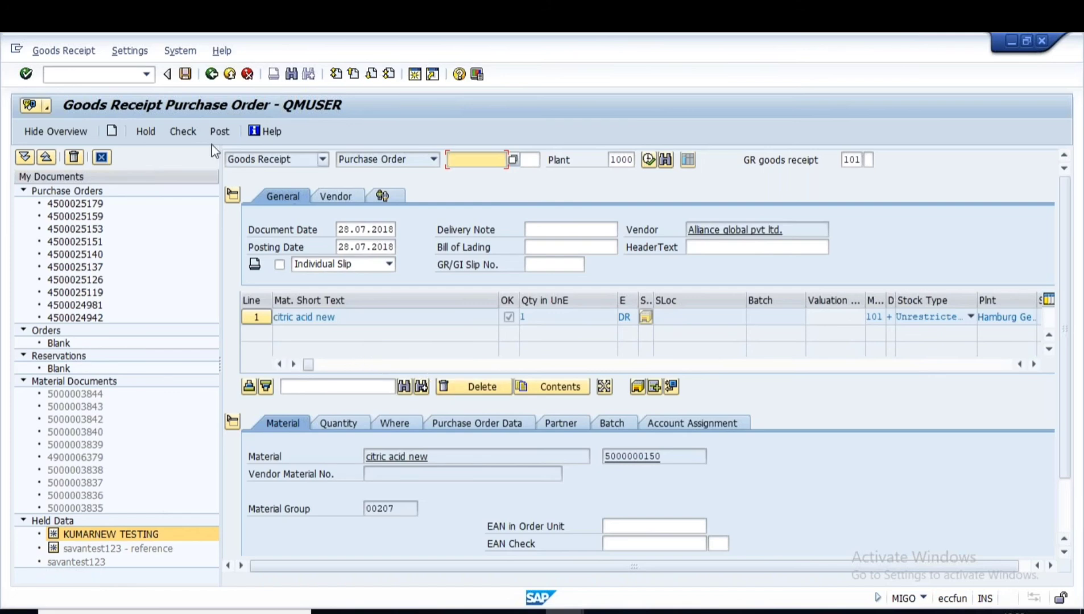
click(179, 132)
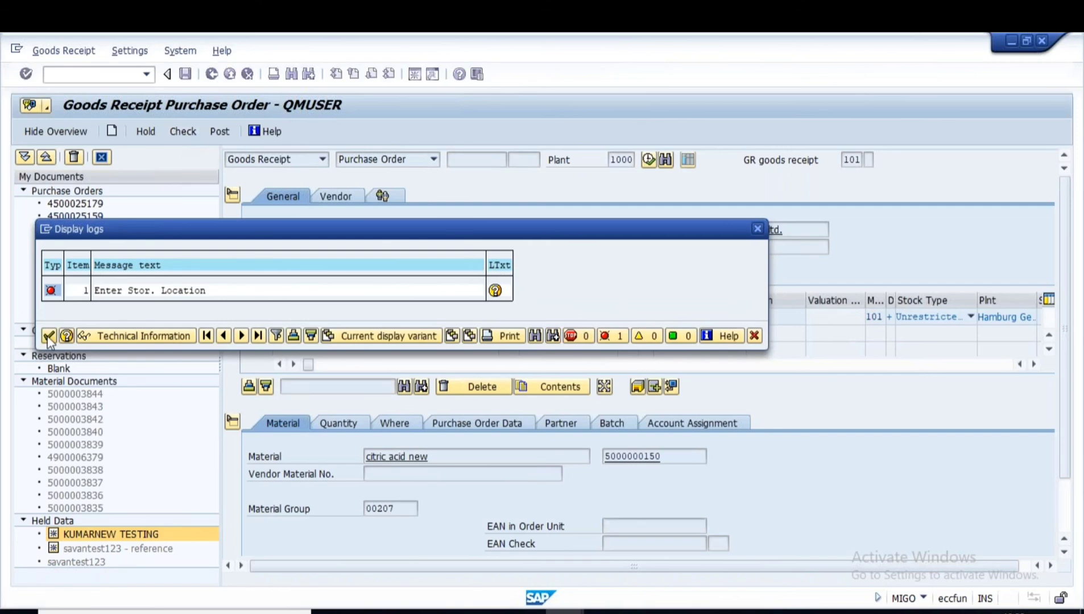
click(49, 336)
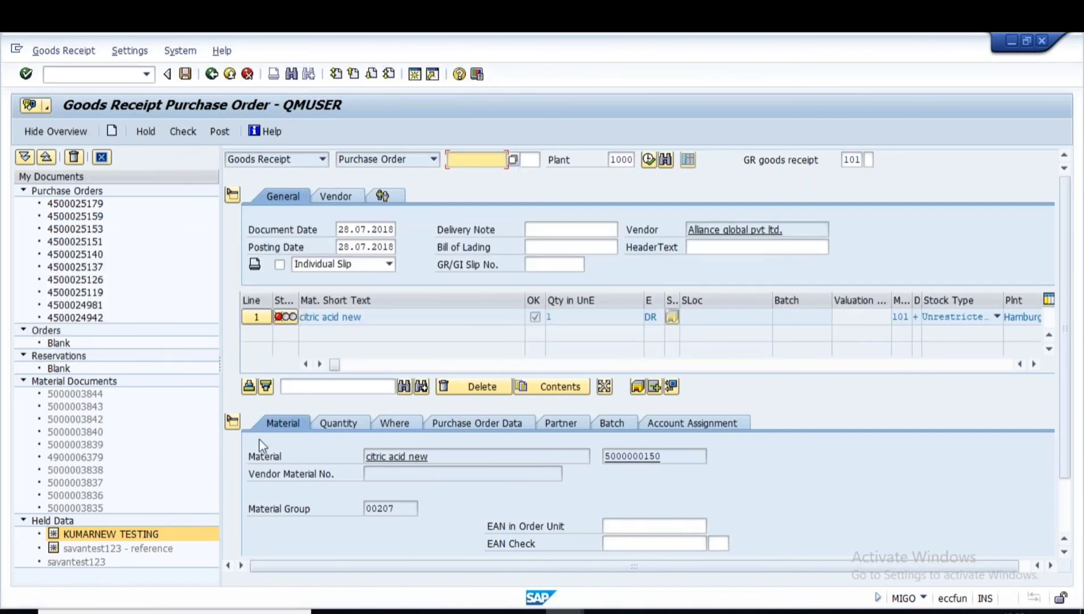
Set the citric acid item's storage location to L000 and check the goods receipt again
click(233, 422)
click(713, 317)
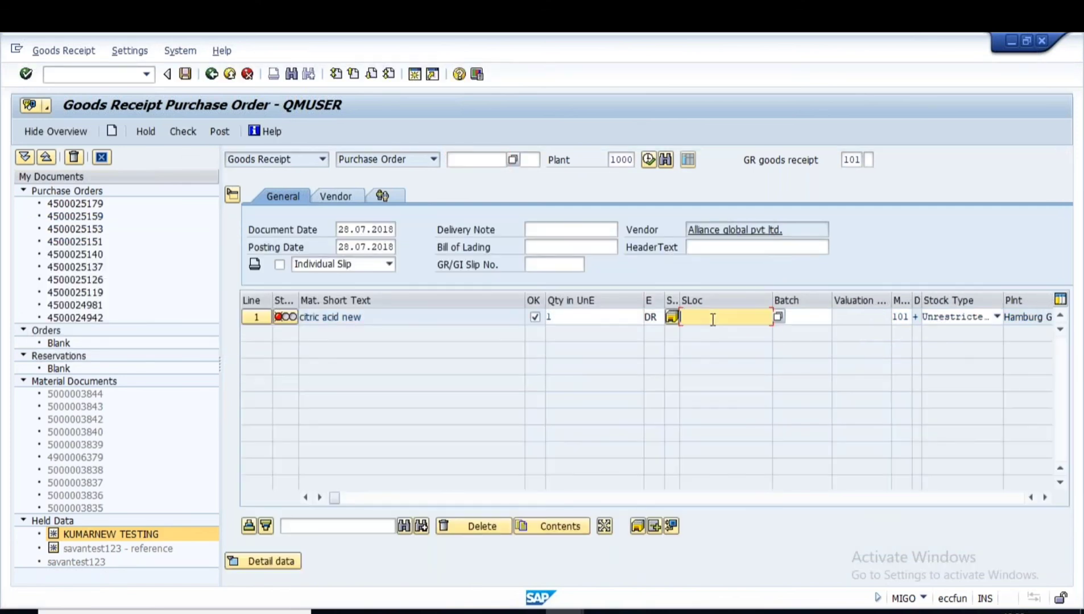
key(Down)
key(Return)
key(Tab)
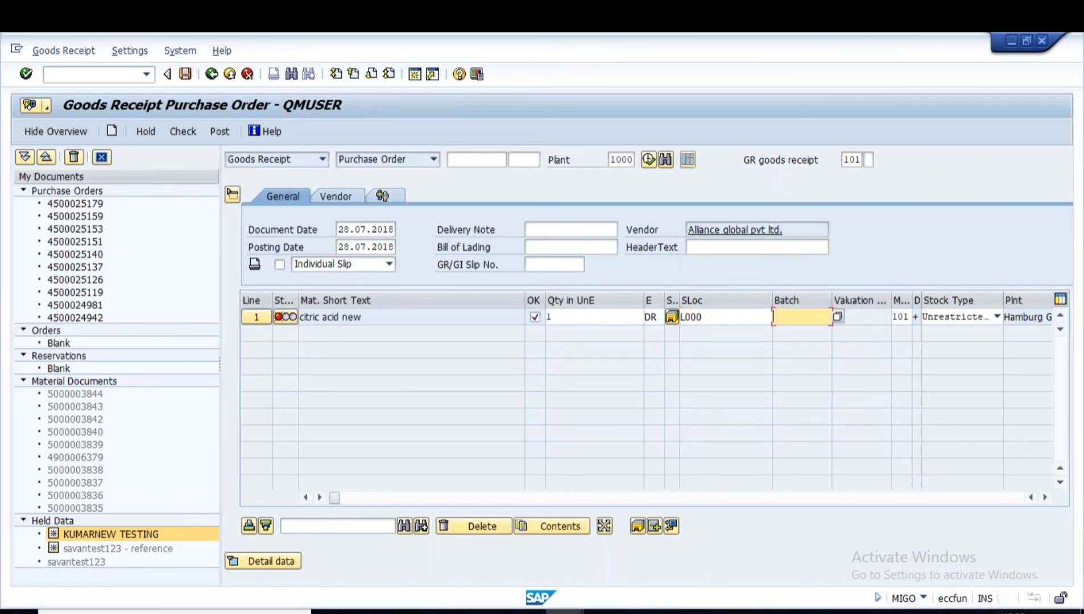
click(183, 131)
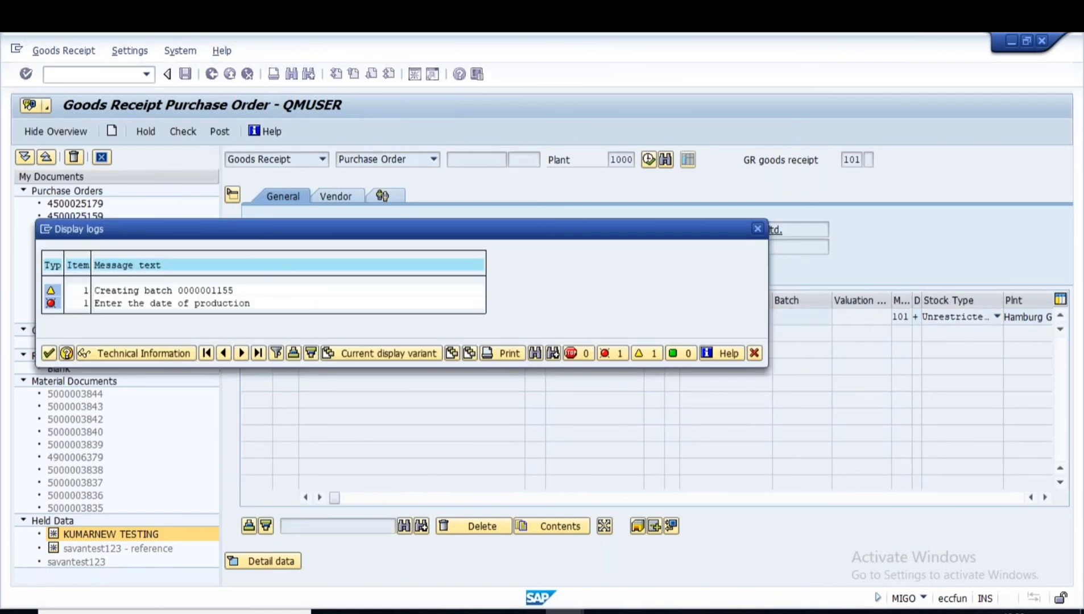
click(49, 355)
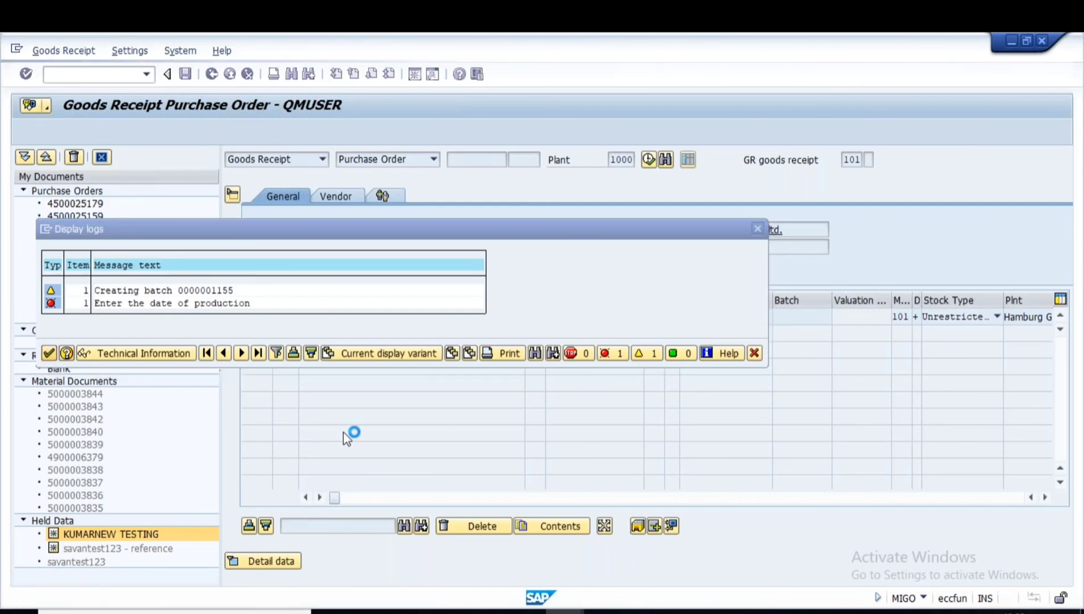
Set the batch's date of manufacture to 01.07.2018 in the item details, and check and post the goods receipt
click(260, 562)
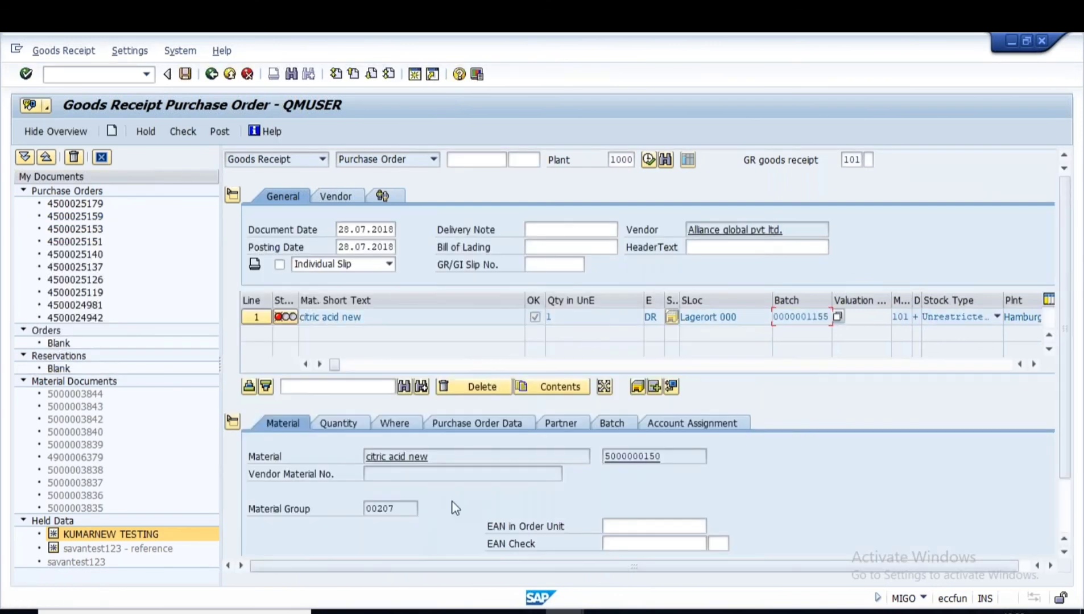
click(623, 427)
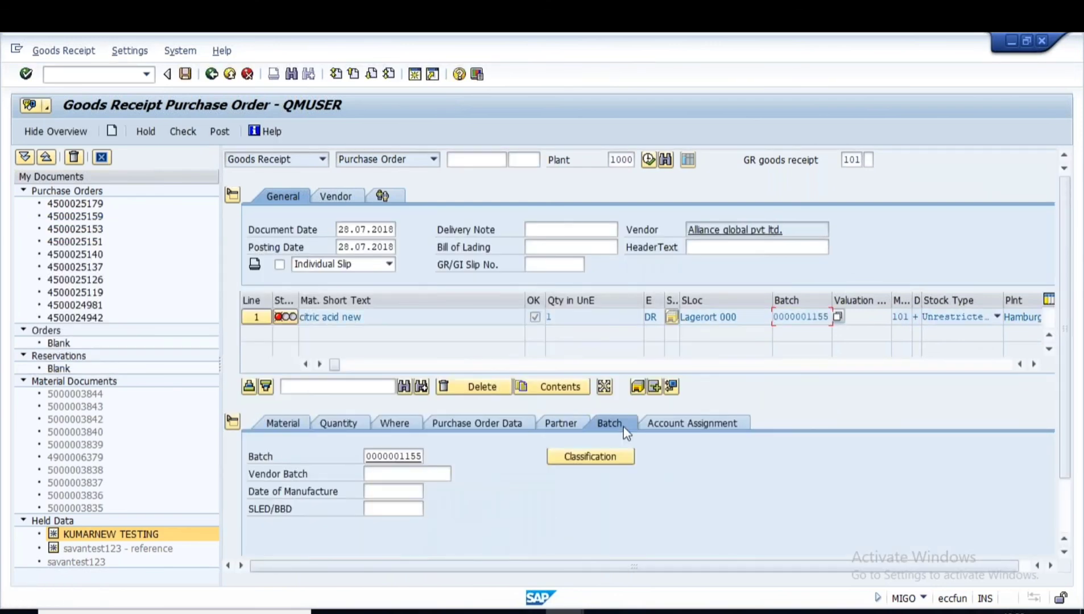
click(403, 488)
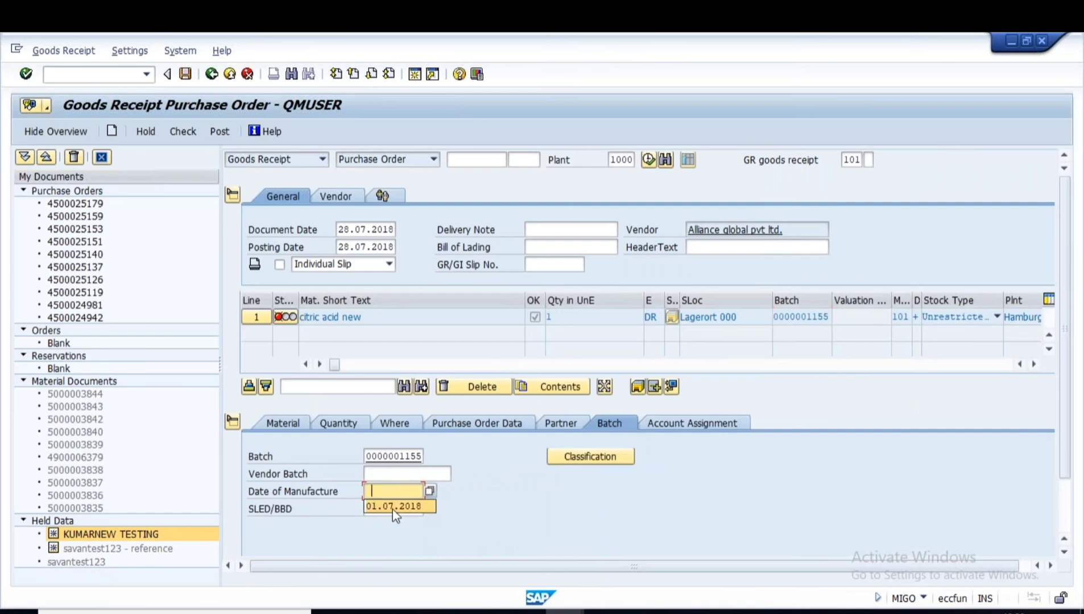
click(392, 507)
key(Return)
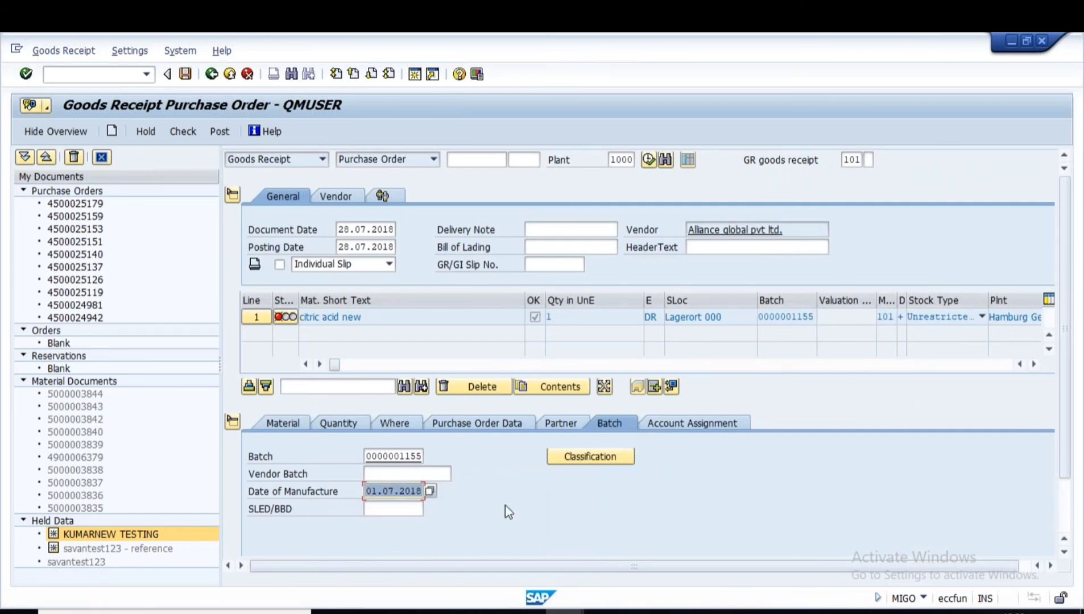
click(178, 132)
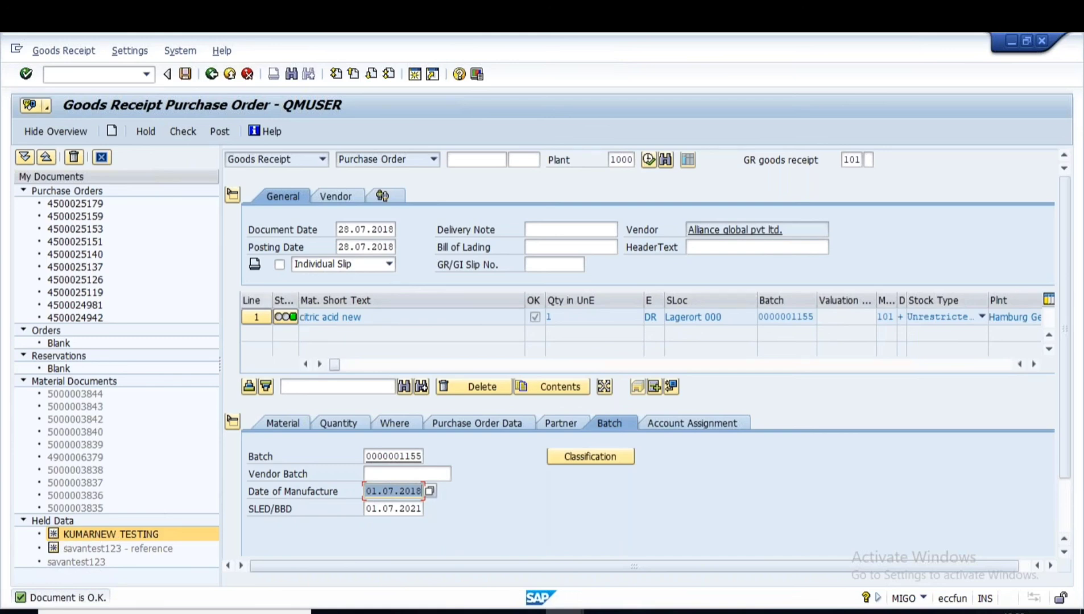
click(220, 132)
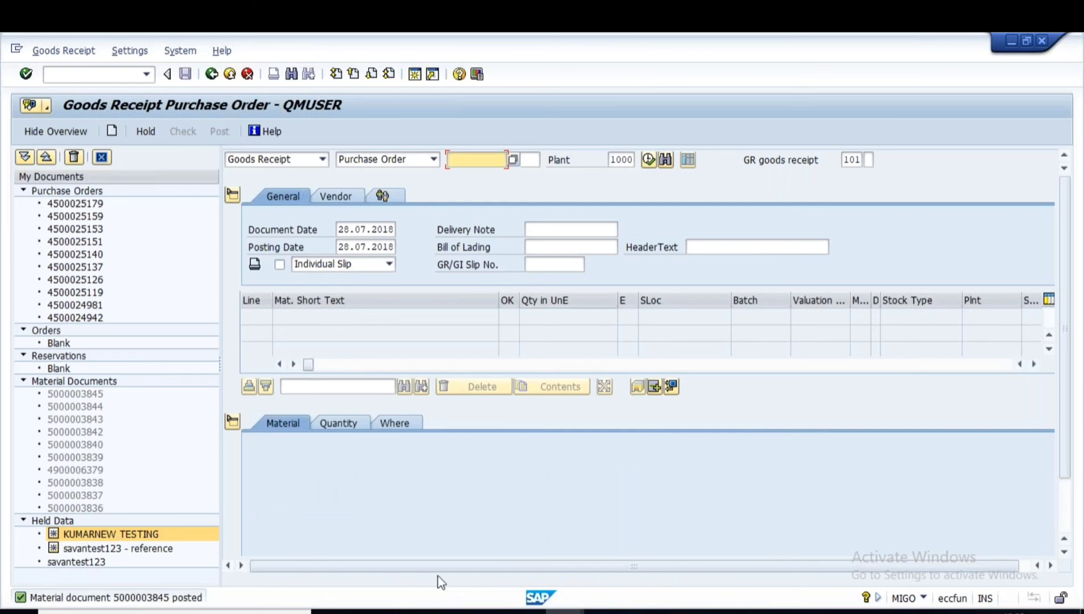
Switch to Notepad, add the lines "100 pc =", "50 pc", "30" and "20" to the notes, and minimize the window
key(alt+Tab)
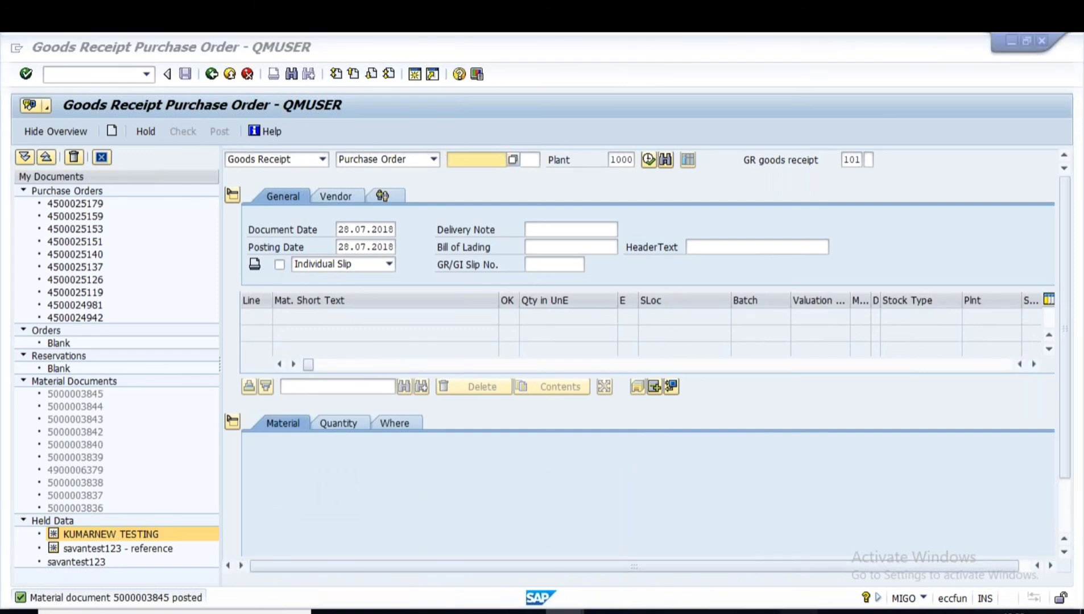
text(100)
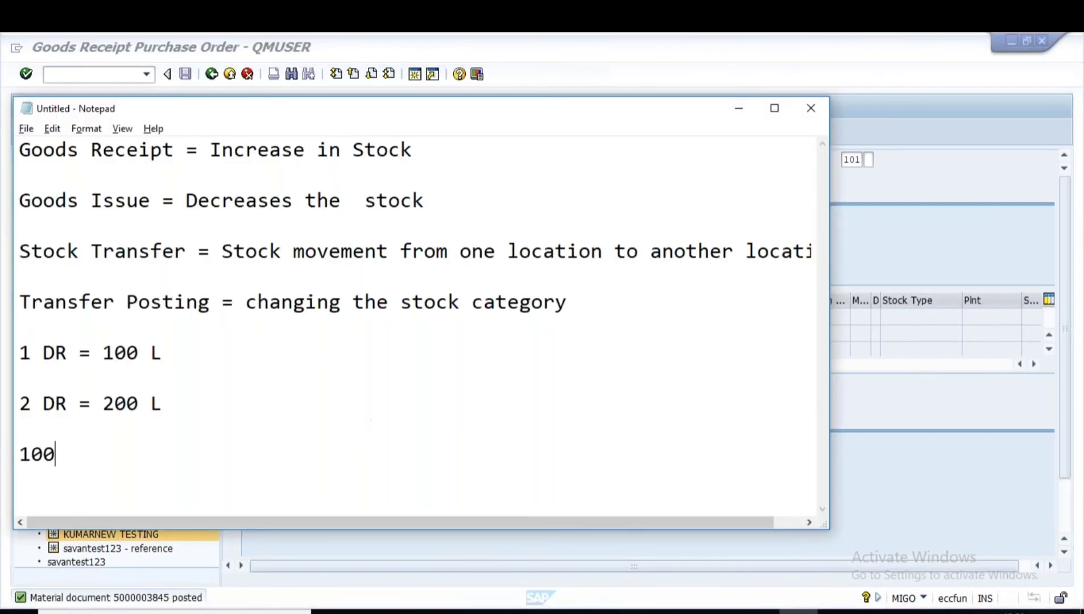
text( pc =)
key(Return)
key(Return)
text(50 pc)
key(Return)
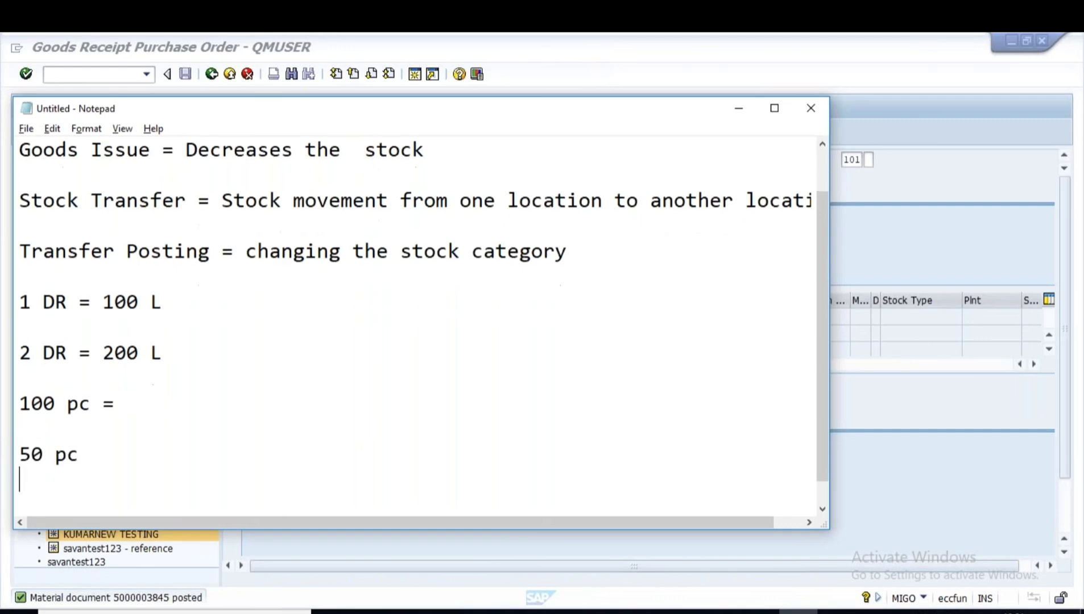
text(30)
key(Return)
text(20)
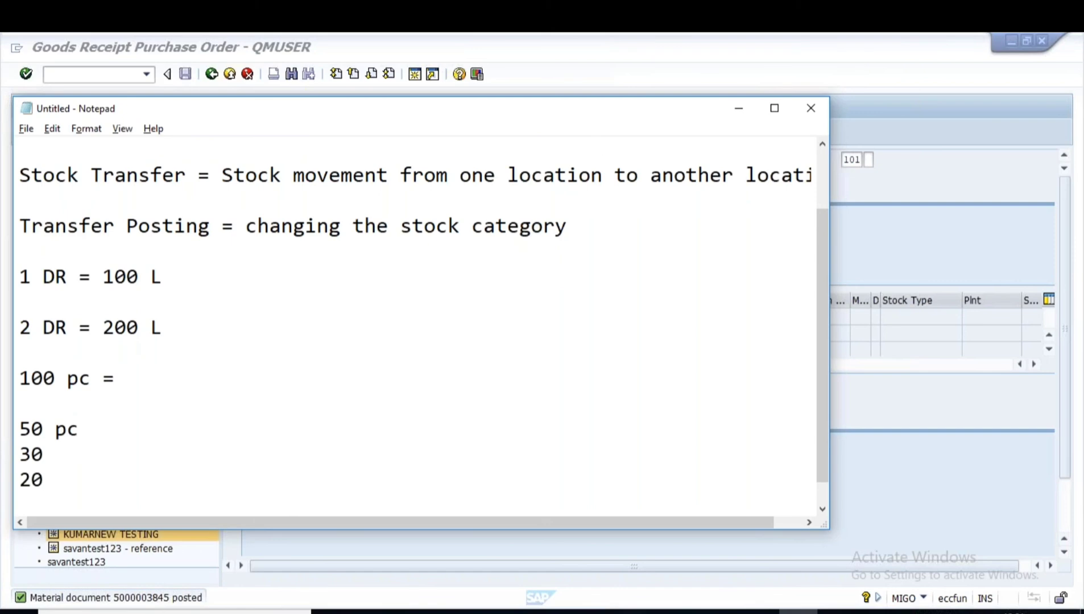
click(739, 108)
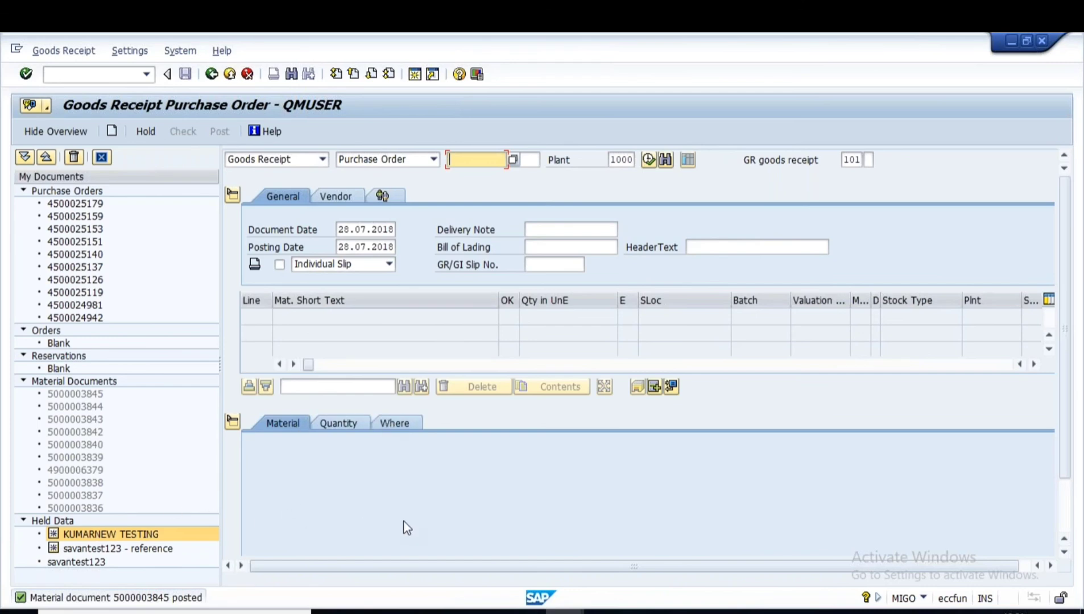
Delete the posted "NEW TESTING" document from the held data
double_click(98, 535)
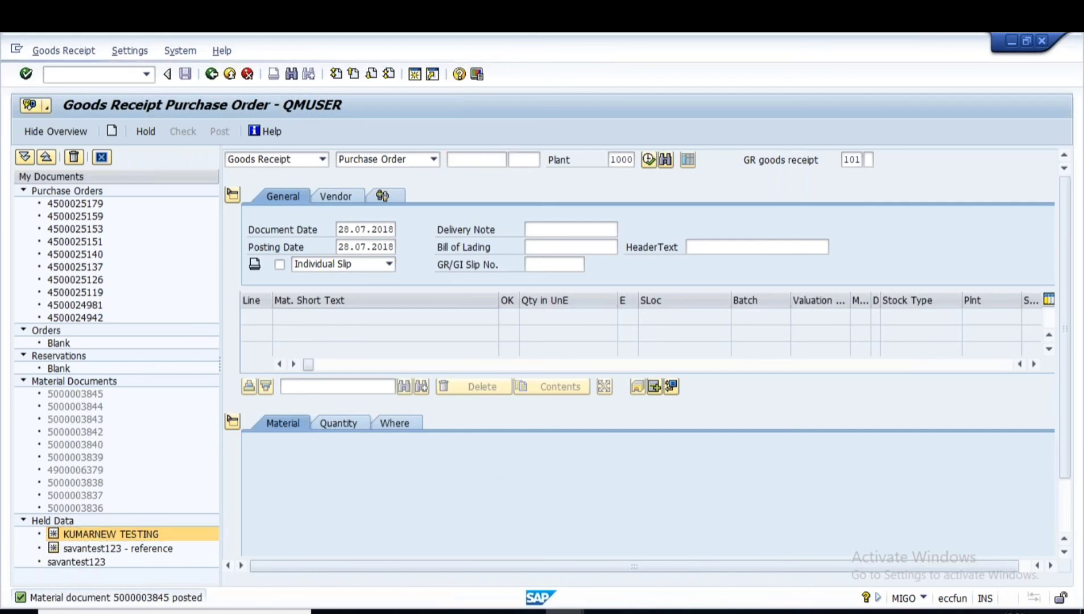
right_click(98, 535)
click(153, 560)
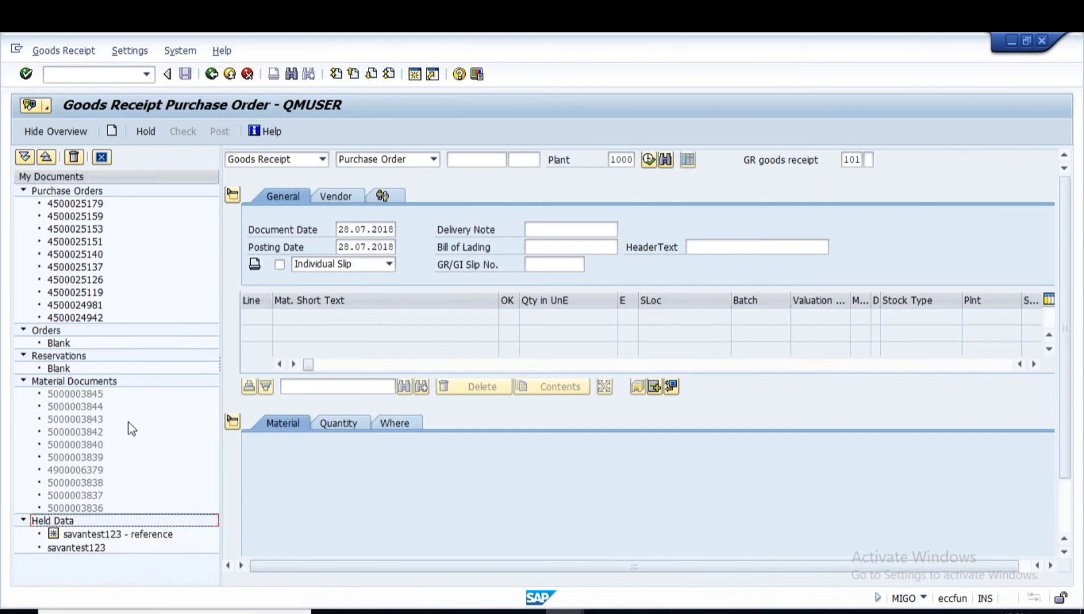
Switch from the goods receipt to another open window
click(757, 612)
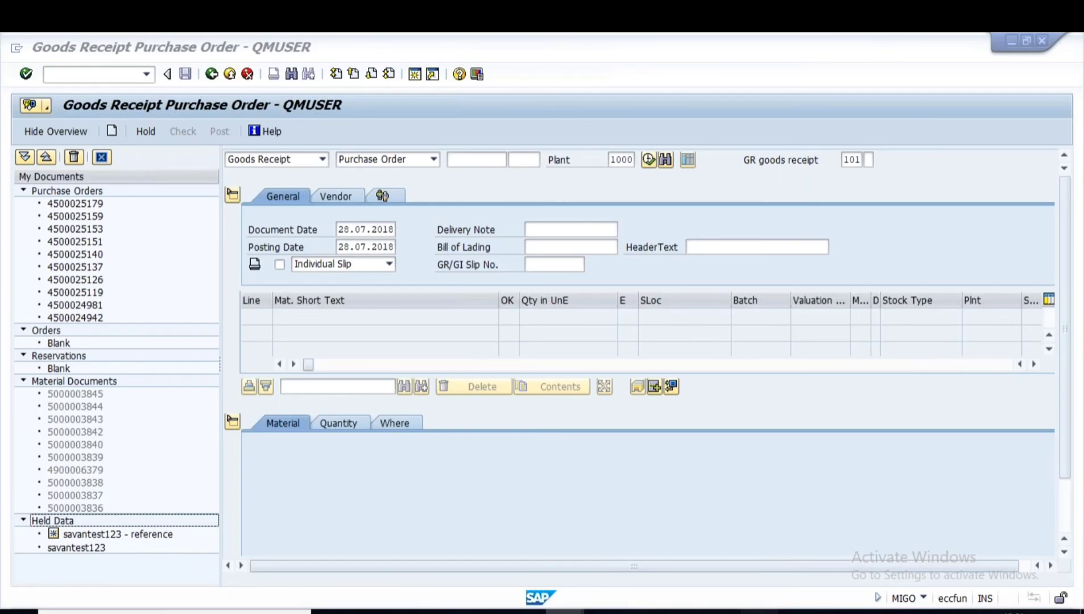